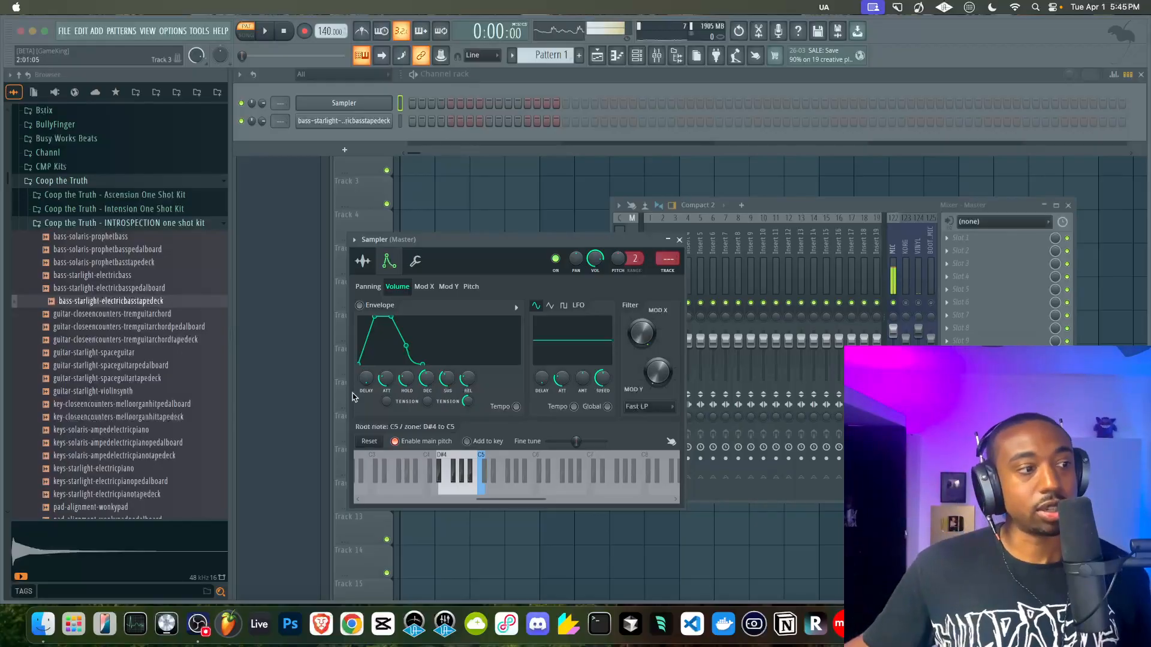
Reset the Sampler channel's key zone and open the bass-starlight-electricbasstapedeck sample in a new channel.
click(370, 442)
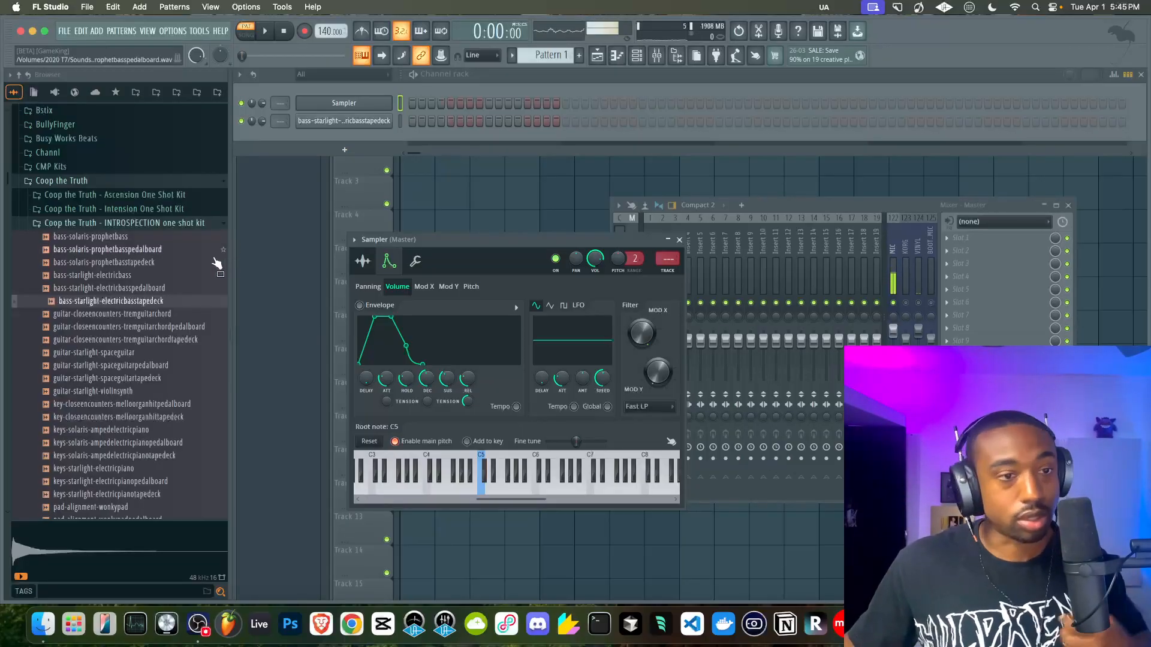
scroll(158, 327, down, 6)
scroll(157, 327, up, 5)
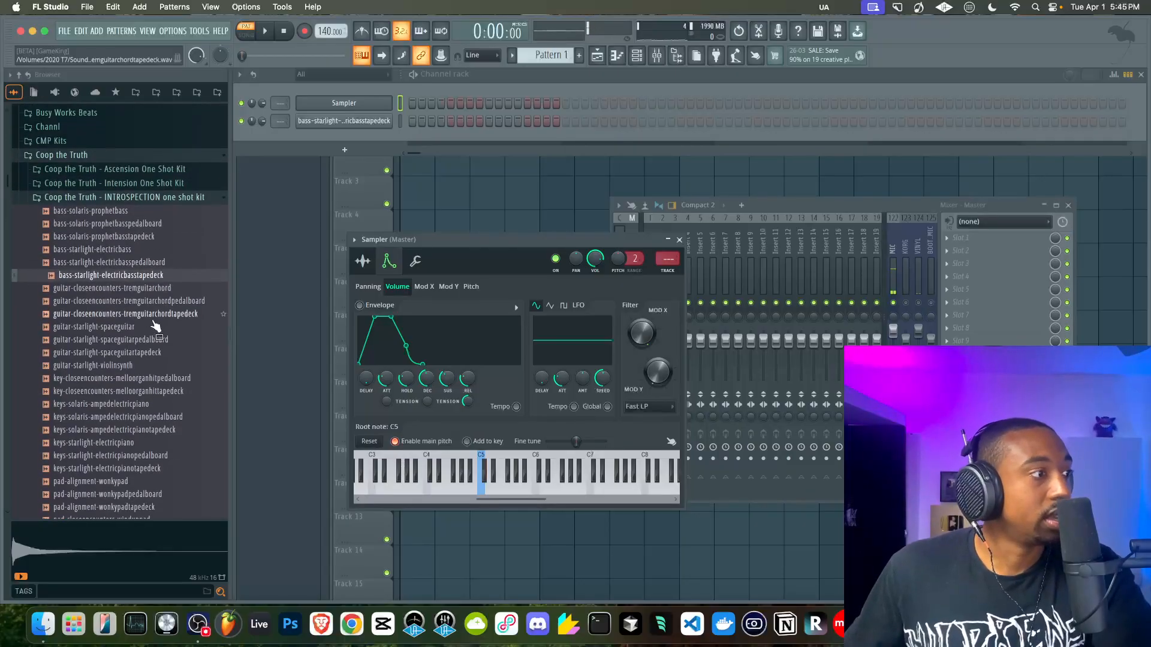
click(111, 289)
click(107, 276)
right_click(105, 277)
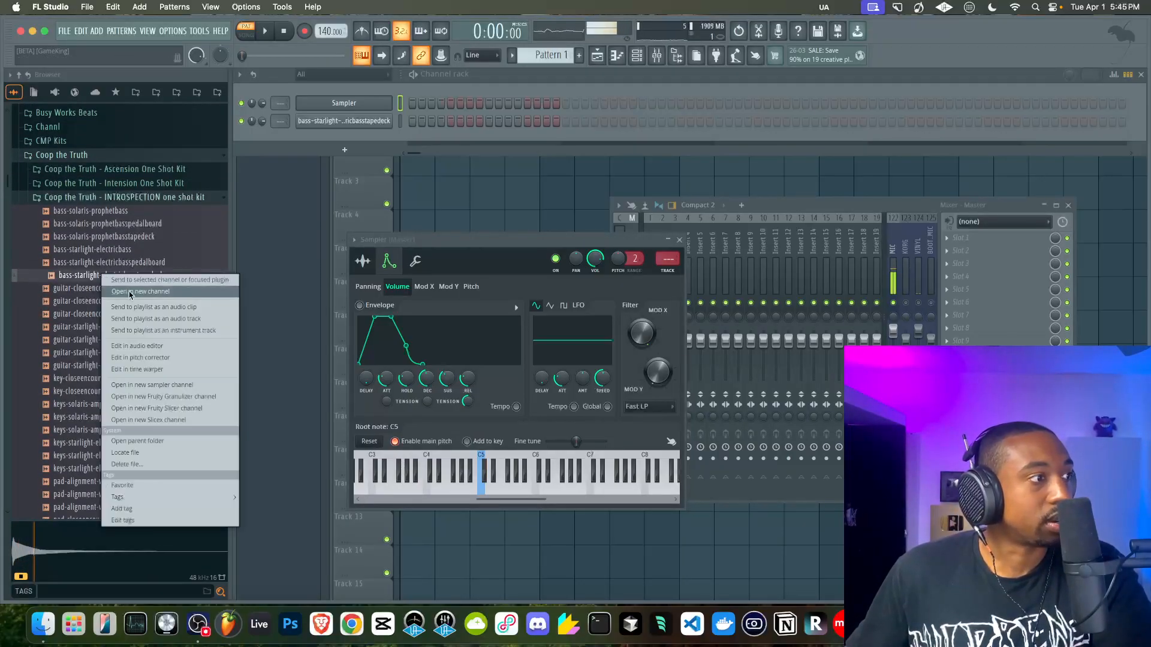
click(130, 293)
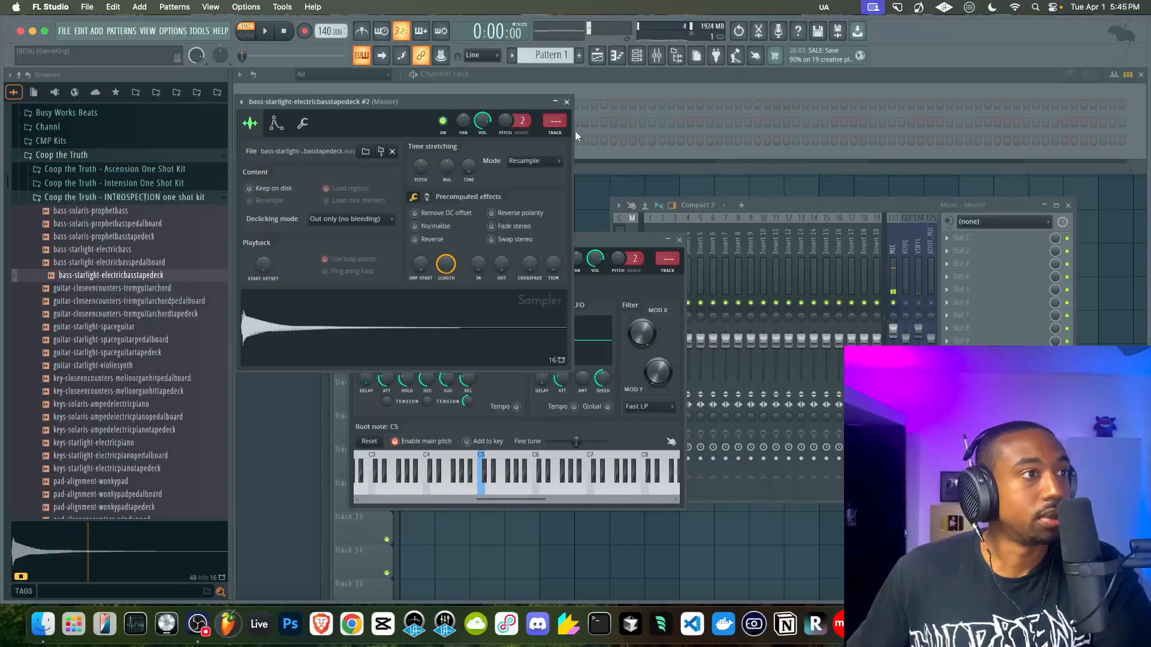
Delete the Sampler channel and the duplicate bass-starlight-electricbasstapedeck #2 channel.
right_click(379, 101)
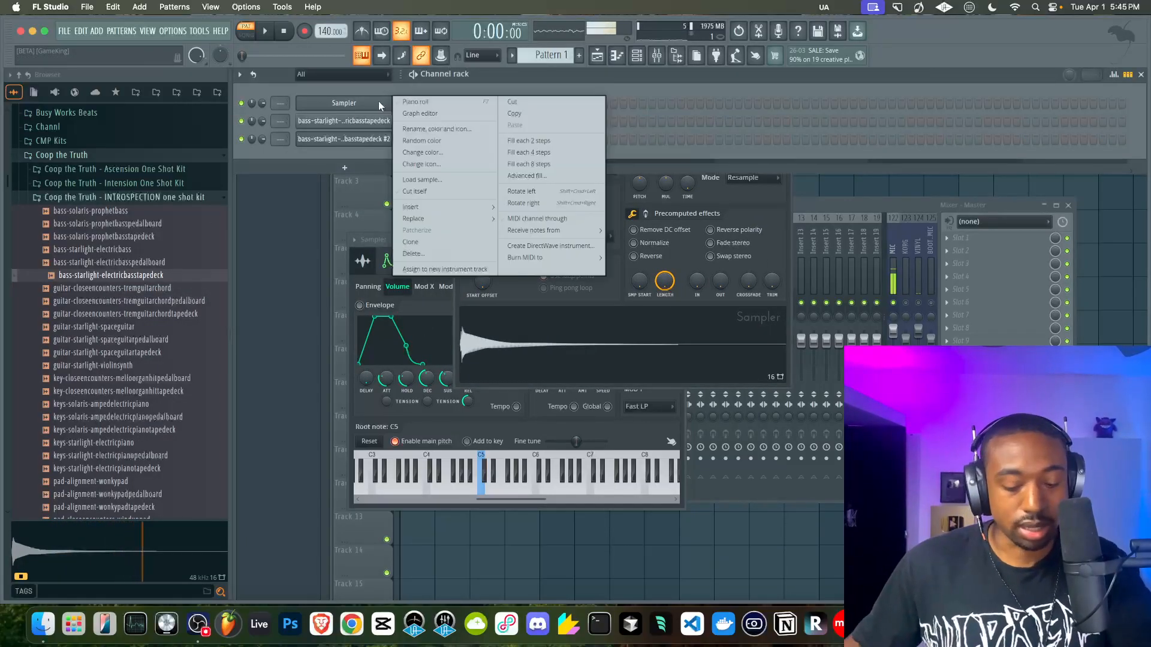
click(400, 127)
right_click(379, 117)
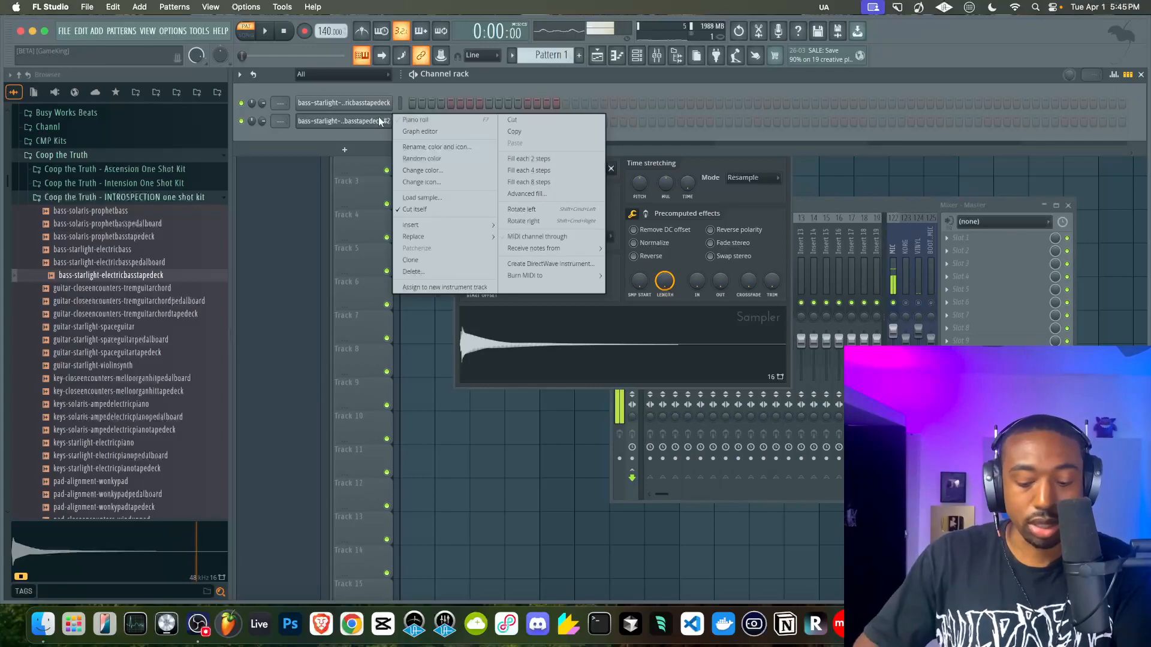
key(d)
key(Return)
click(637, 56)
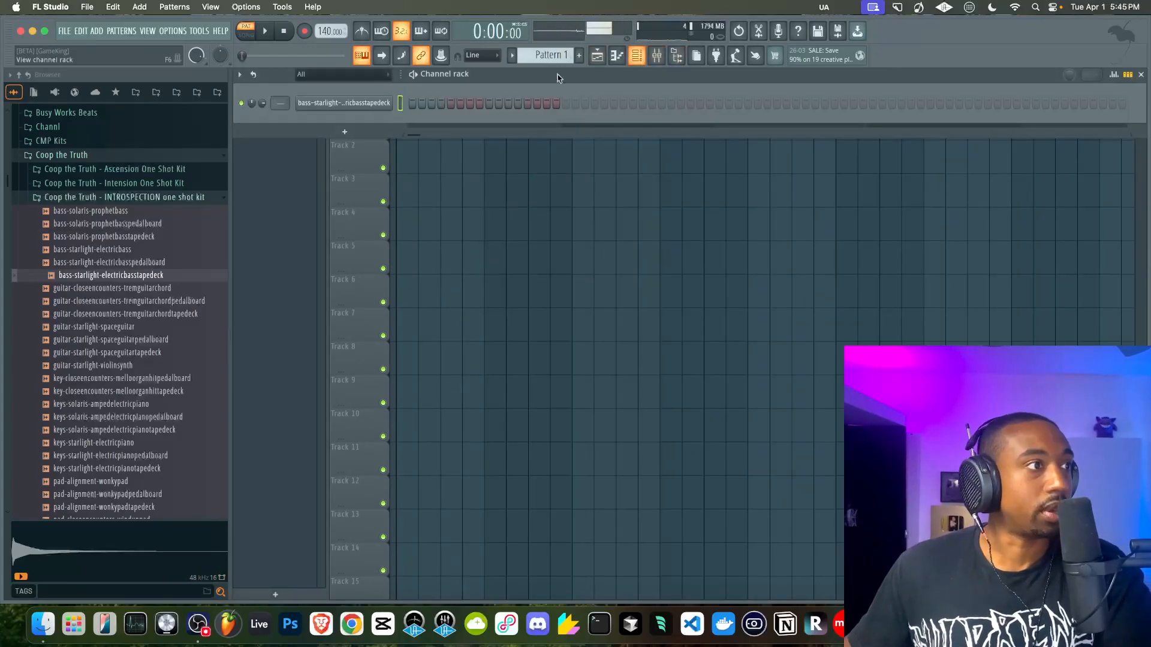
Open the bass-starlight-electricbass sample from the INTROSPECTION one shot kit in a new channel.
click(95, 237)
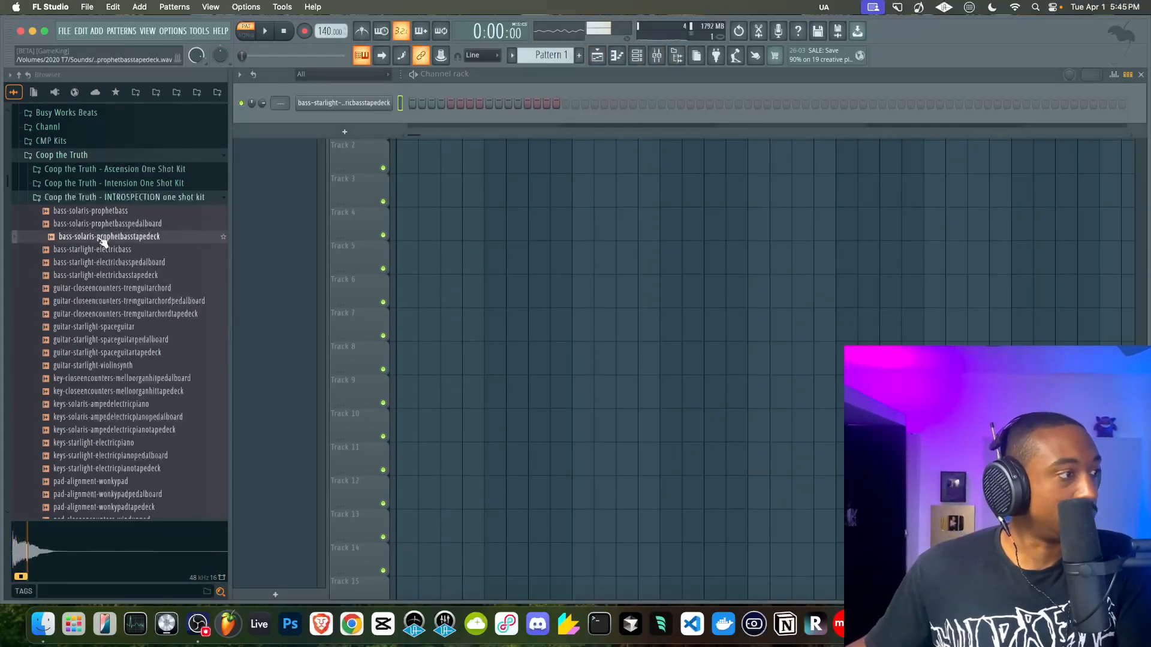
click(101, 249)
right_click(105, 254)
click(126, 271)
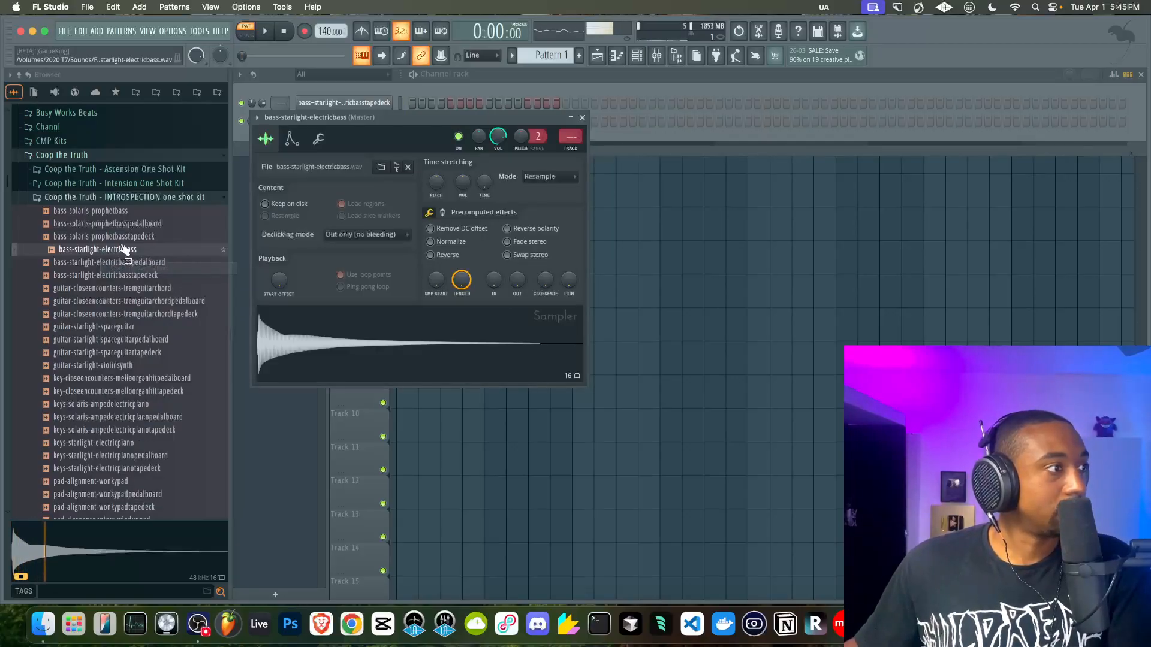
Audition the bass, guitar and key samples in the INTROSPECTION one shot kit.
click(114, 211)
click(118, 225)
click(119, 238)
click(120, 277)
click(120, 288)
click(122, 299)
click(123, 289)
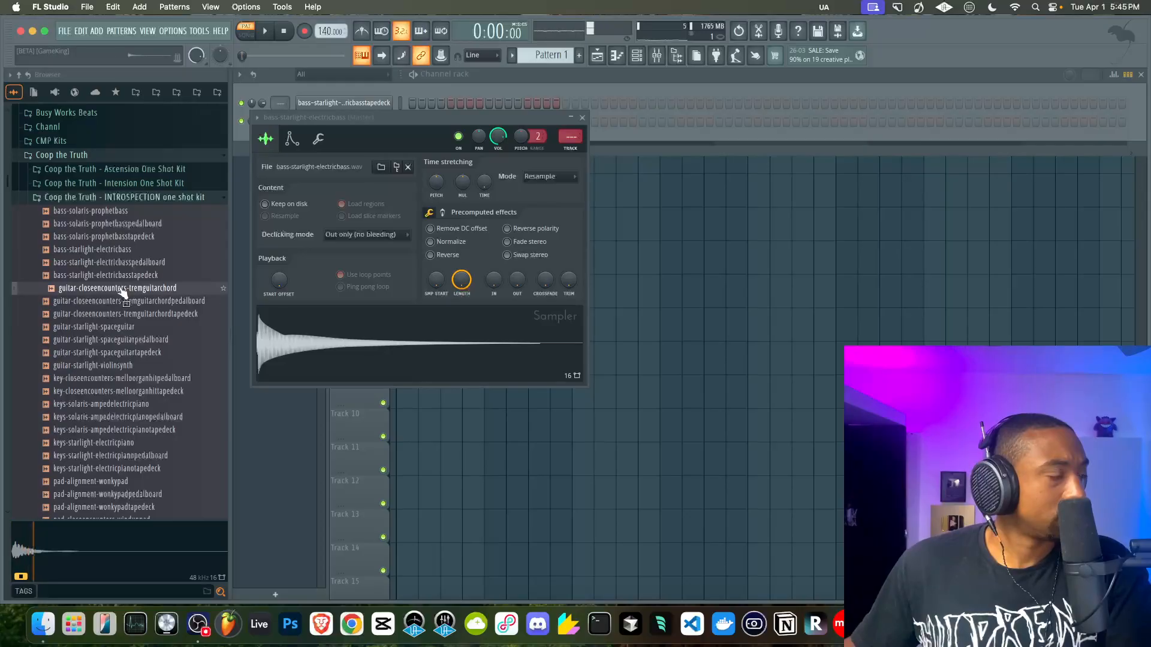
click(123, 301)
click(122, 315)
click(122, 327)
click(122, 340)
click(120, 354)
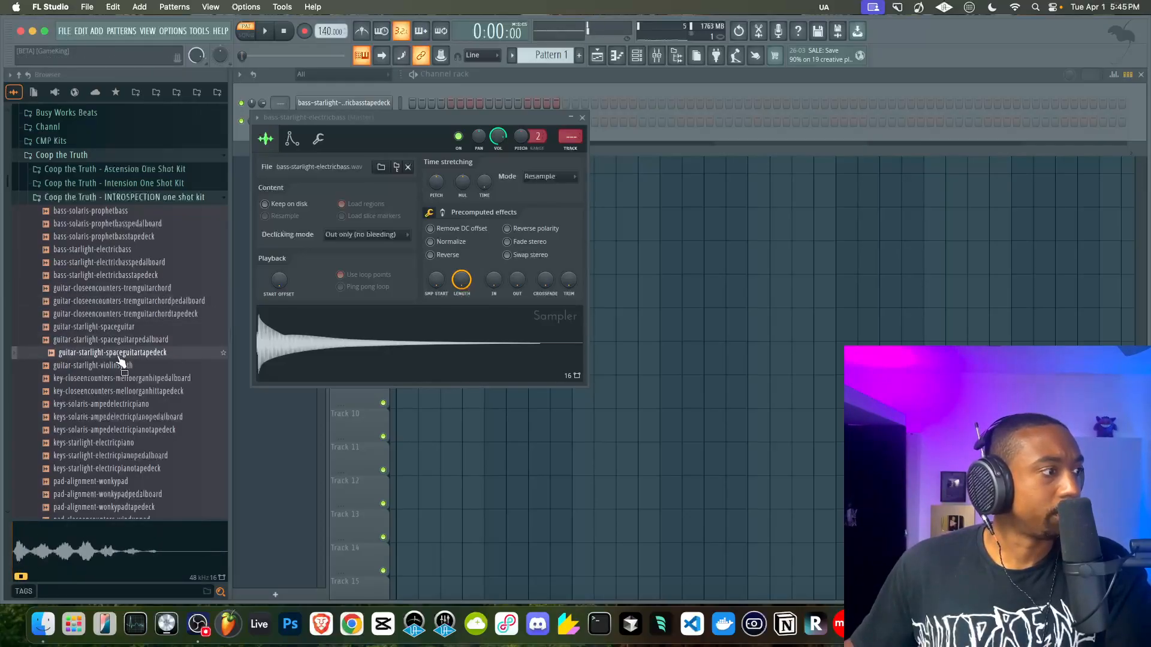
click(120, 365)
scroll(115, 384, down, 3)
click(108, 340)
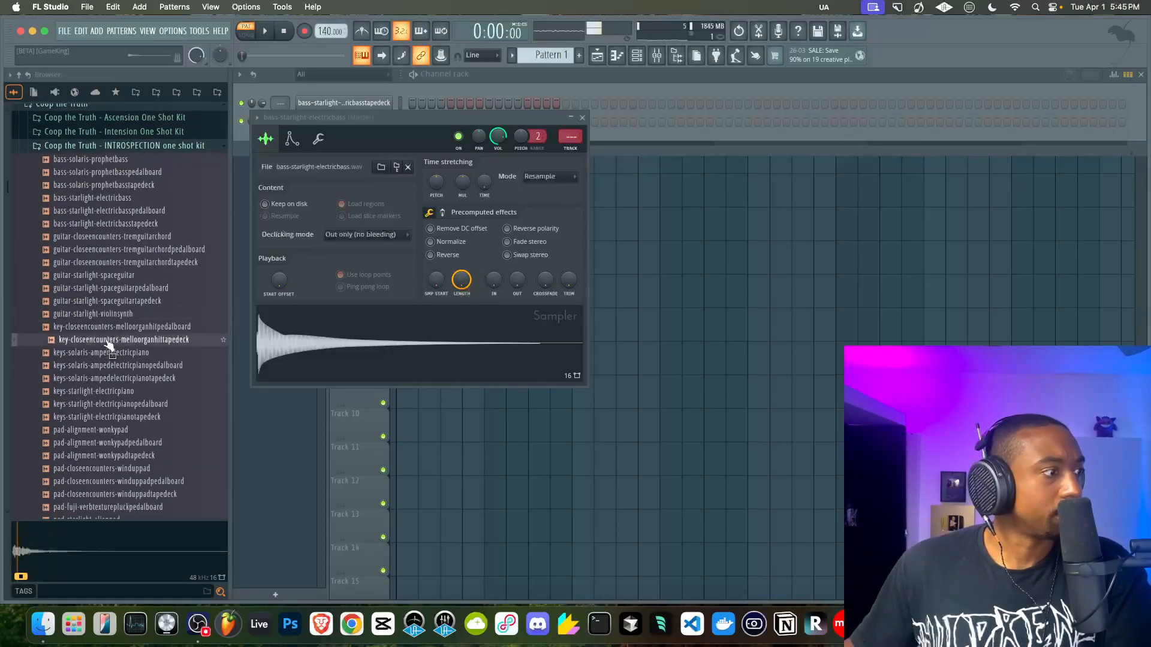
Audition the kit's pluck samples and open pluck-fuji-pluck in a new channel.
scroll(108, 343, down, 20)
click(96, 314)
click(96, 327)
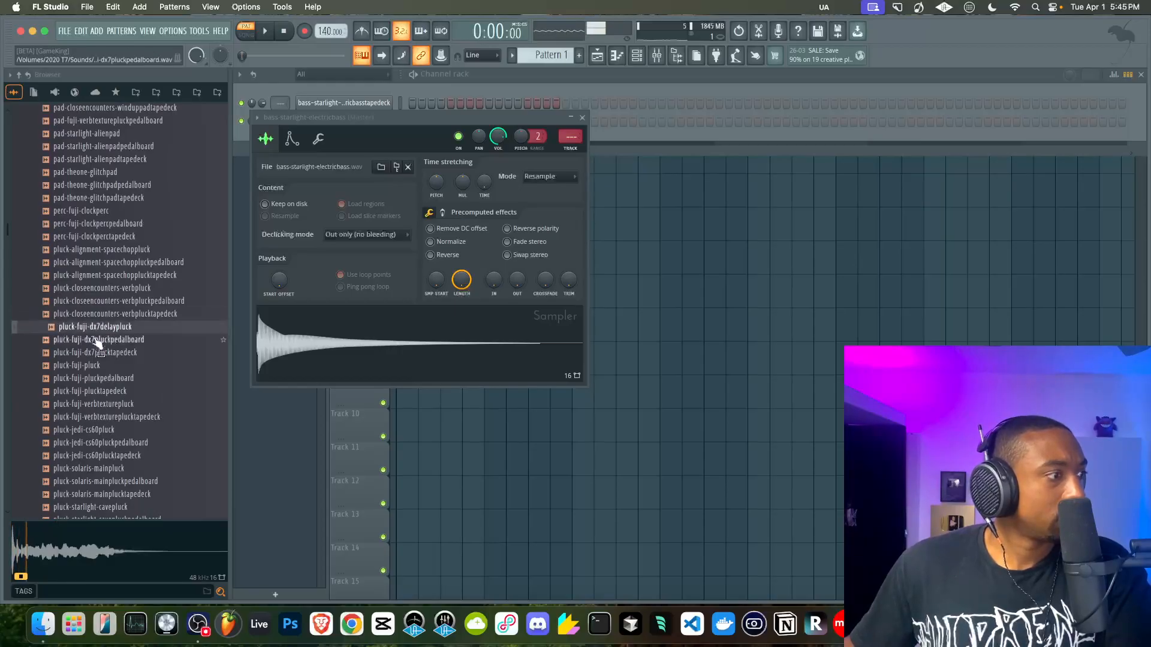
click(96, 289)
key(Down)
key(Down)
key(Down)
key(Down)
key(Down)
key(Down)
right_click(90, 327)
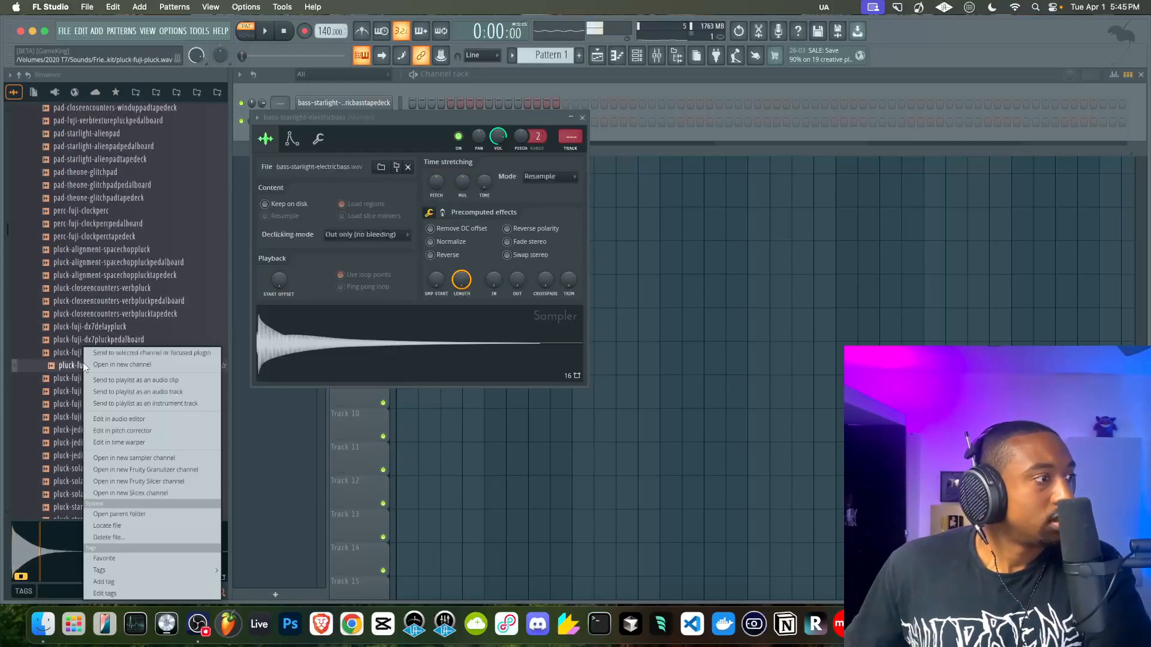
click(107, 362)
Preview the pluck-fuji-plucktapedeck sample and open it in a new channel.
click(93, 392)
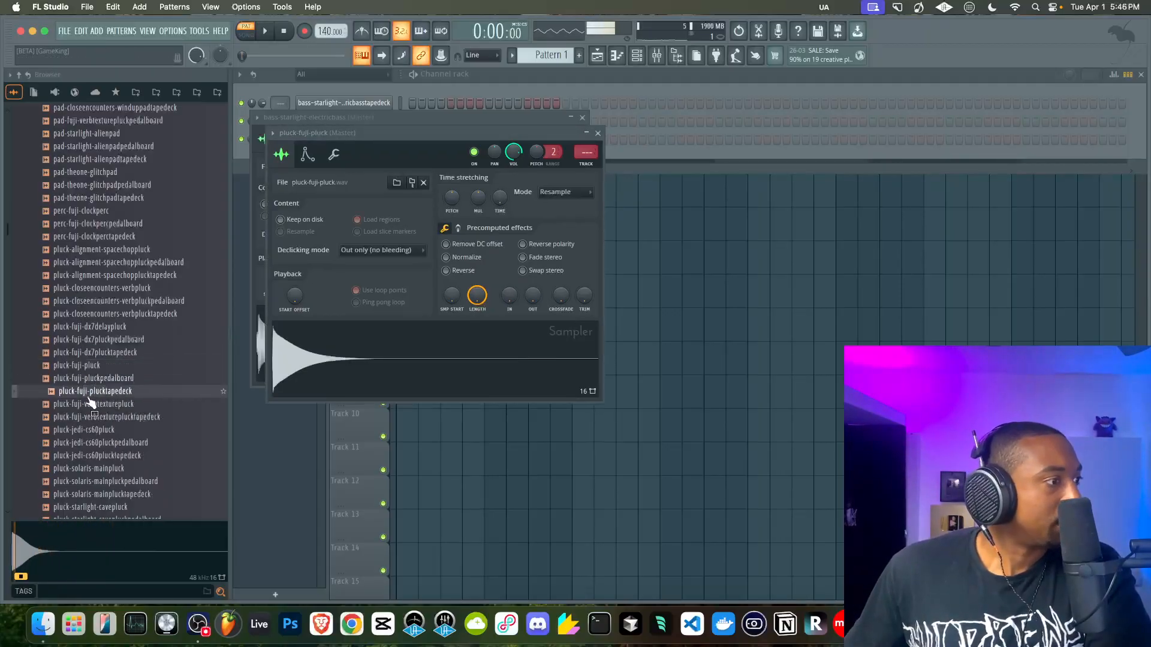
scroll(96, 372, down, 4)
right_click(97, 294)
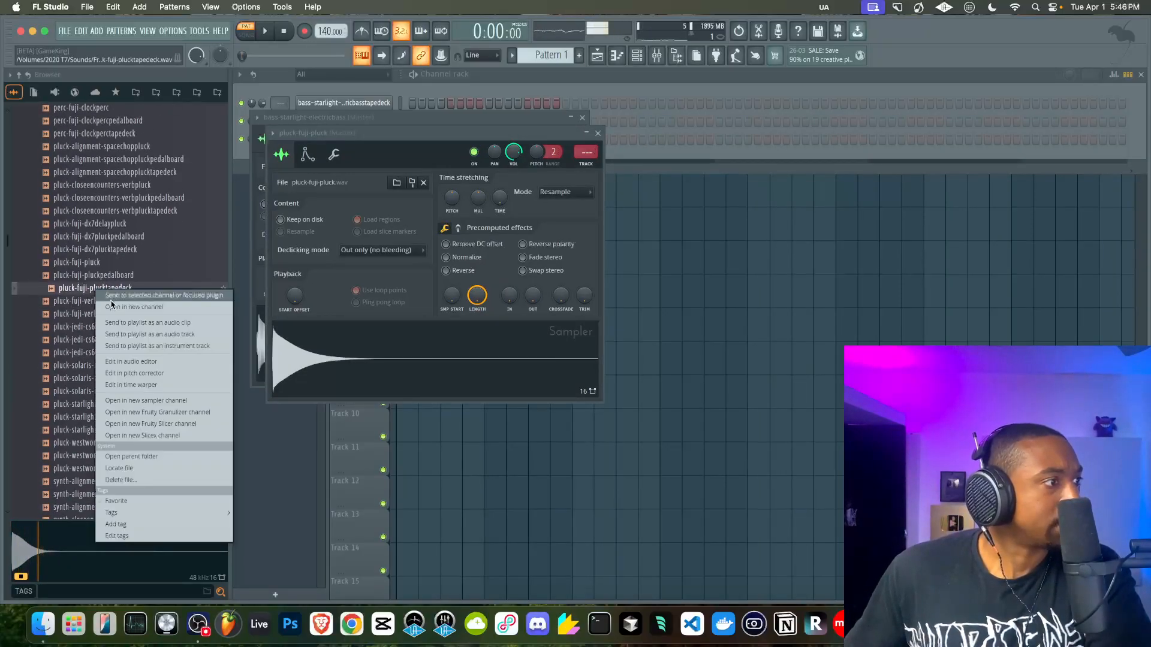
click(114, 328)
Audition the following pluck samples and open pluck-solaris-mainpluck in a new channel.
click(106, 301)
click(103, 313)
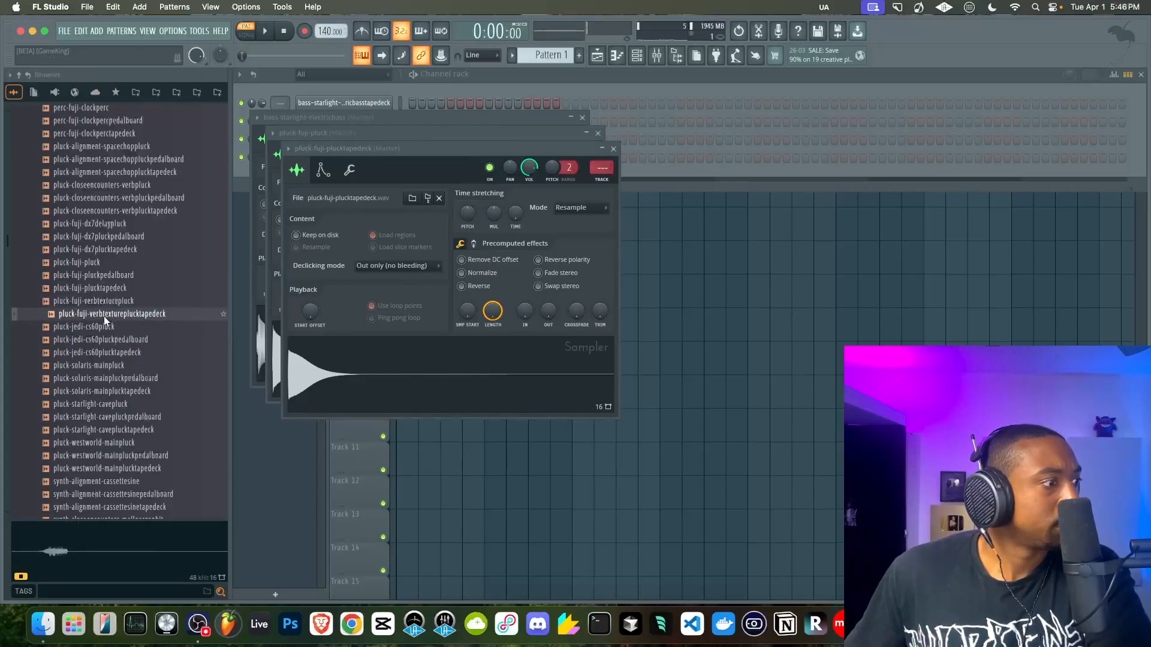
click(100, 328)
click(96, 349)
click(96, 366)
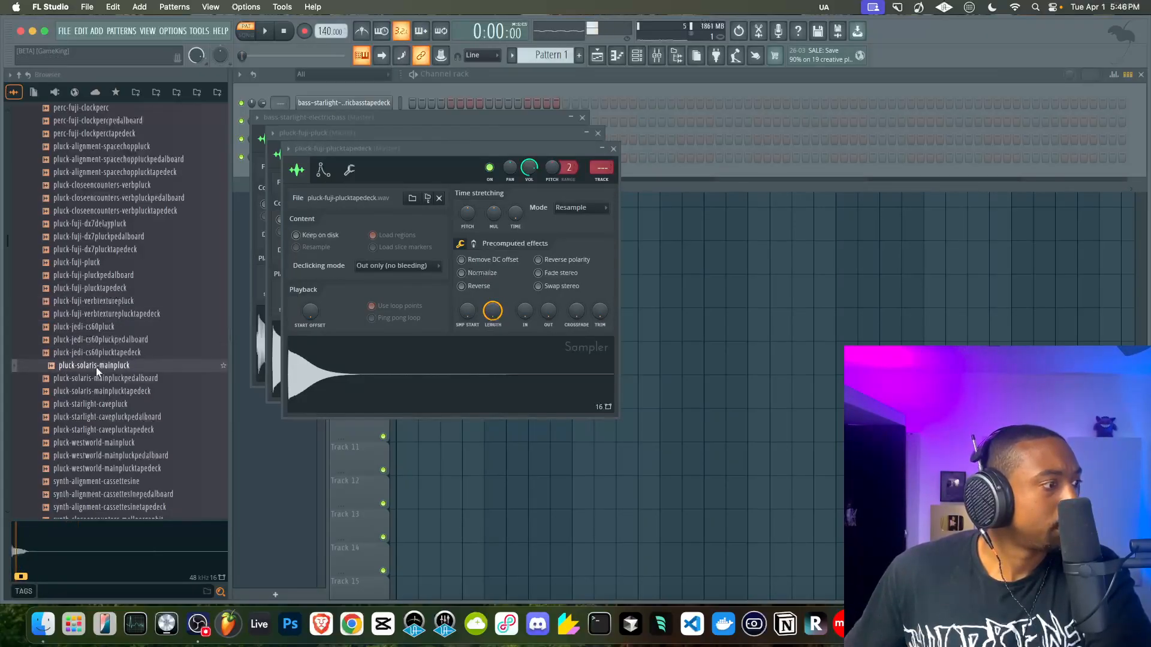
right_click(98, 367)
click(128, 365)
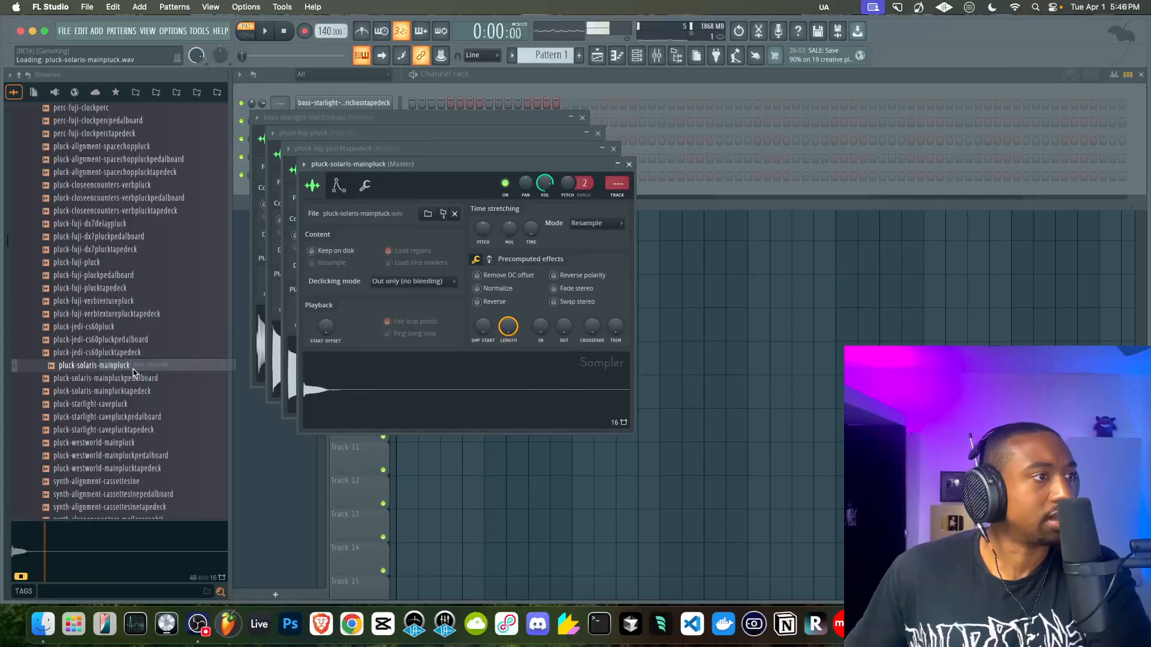
click(447, 89)
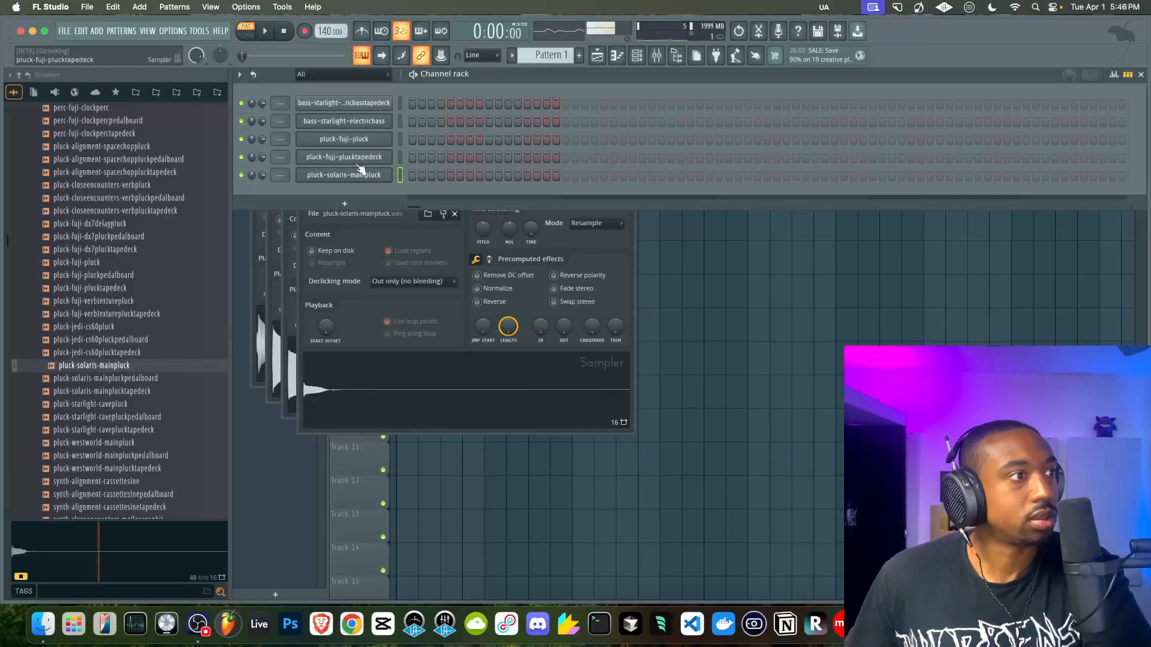
Switch to the Intension One Shot Kit folder and open bass-bet-basstapedeck in a new channel.
scroll(90, 227, up, 10)
click(107, 199)
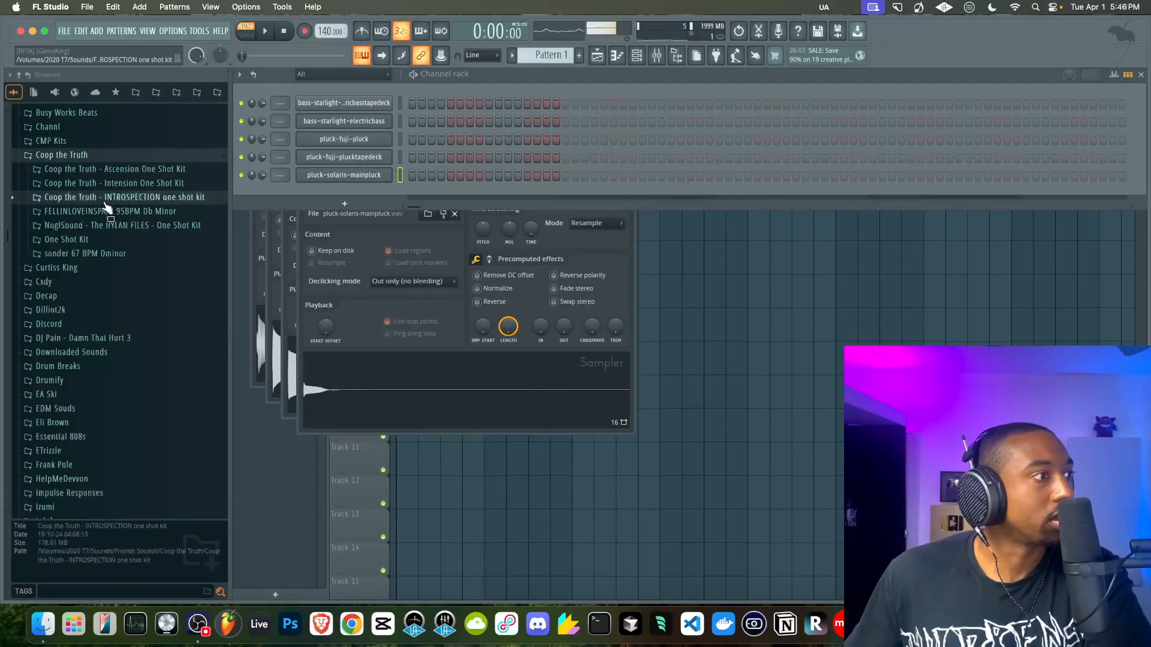
click(113, 183)
click(103, 189)
click(103, 177)
click(102, 190)
right_click(102, 190)
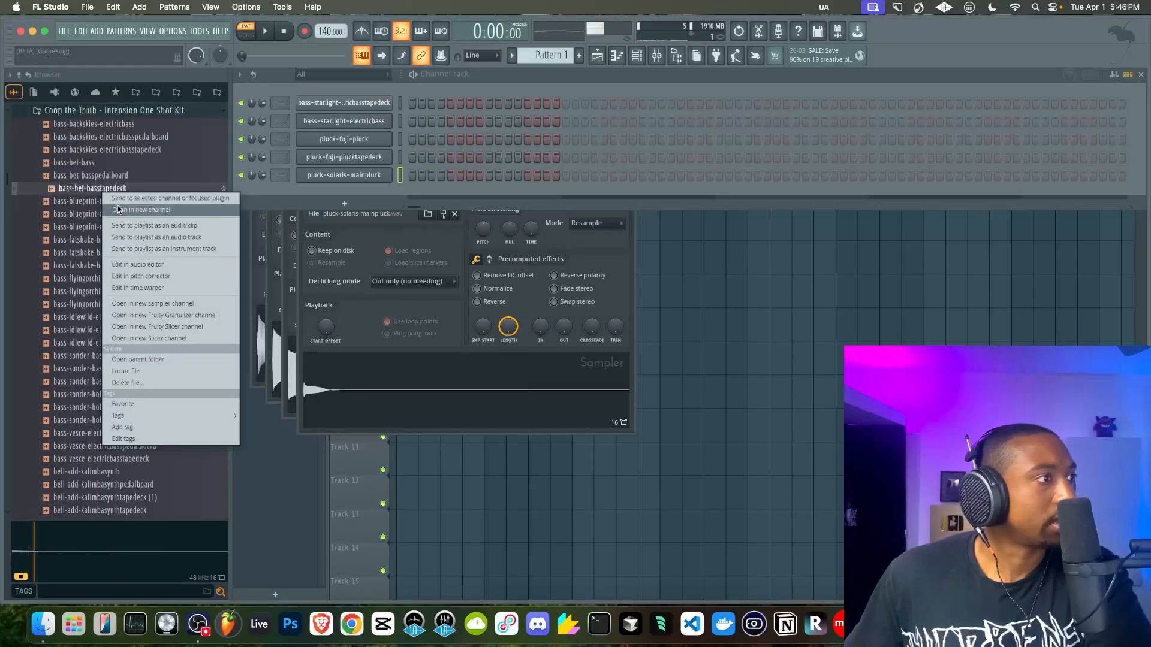
click(125, 211)
Normalize the bass-bet-basstapedeck sample and lower its channel volume to about 37%.
click(508, 305)
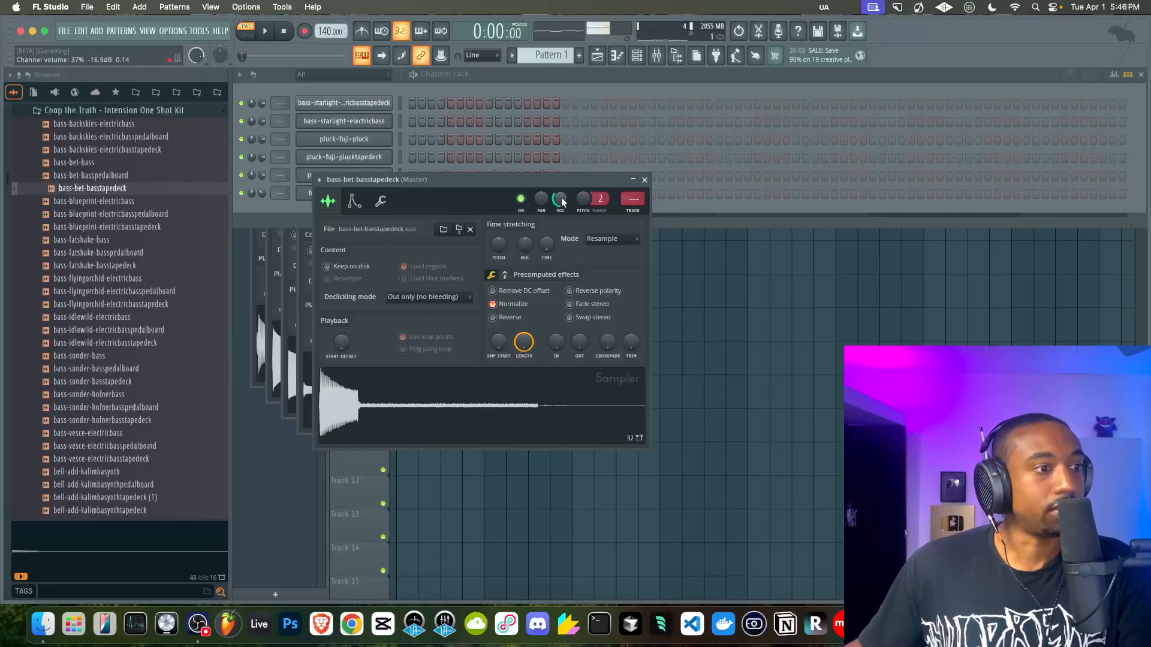
click(644, 180)
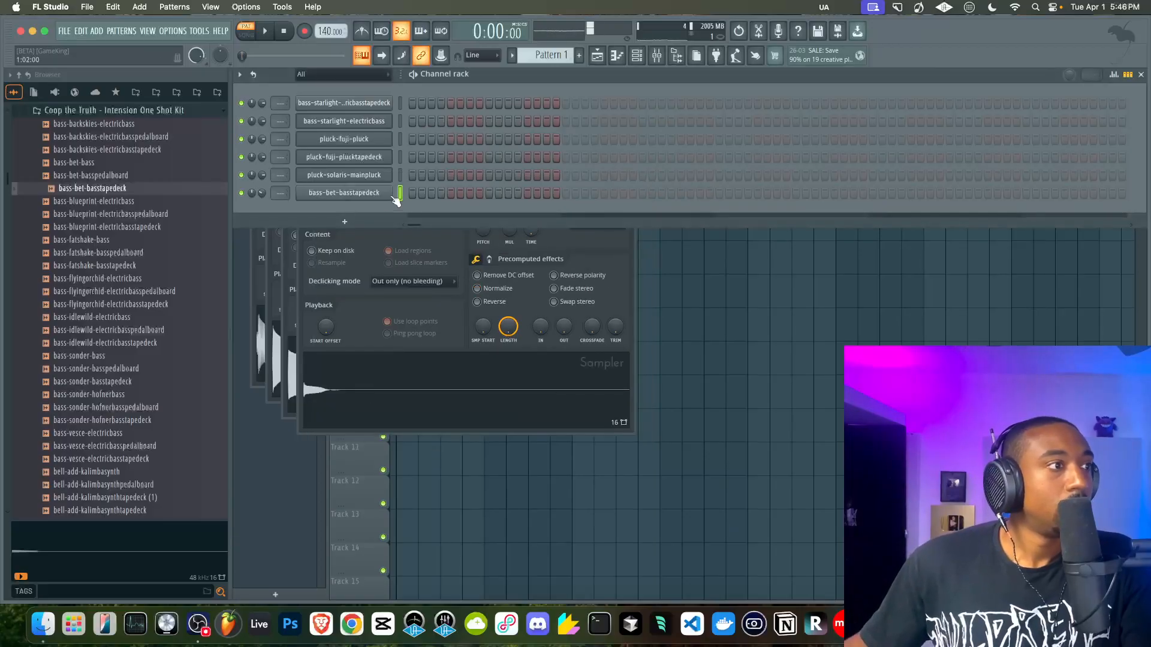
Add a Layer channel to the channel rack and move its window clear of the channel names.
click(636, 56)
click(636, 55)
click(363, 223)
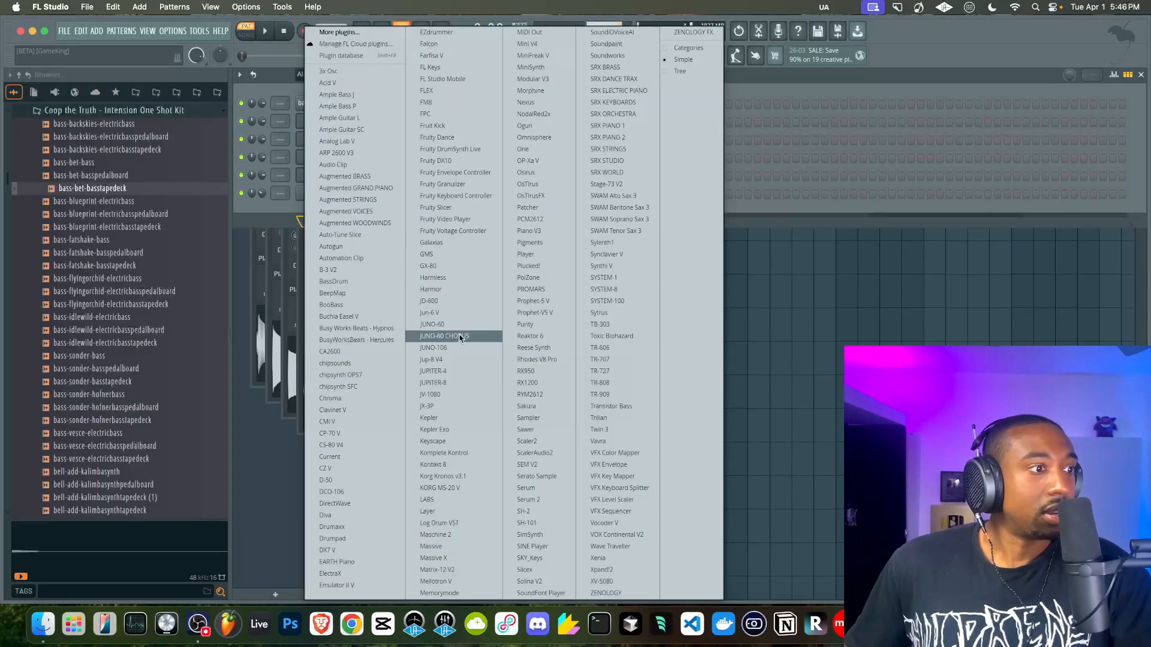
click(442, 512)
drag(429, 194, 551, 204)
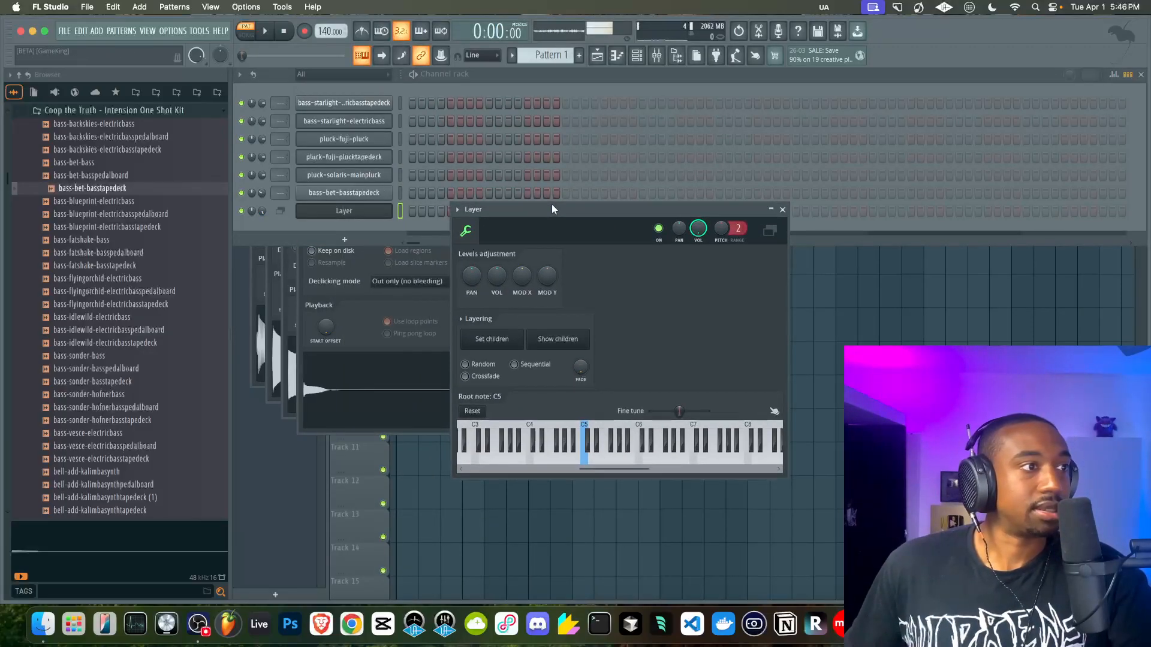
Assign the six sample channels as children of the Layer channel and set the layering to Random.
click(398, 196)
click(593, 262)
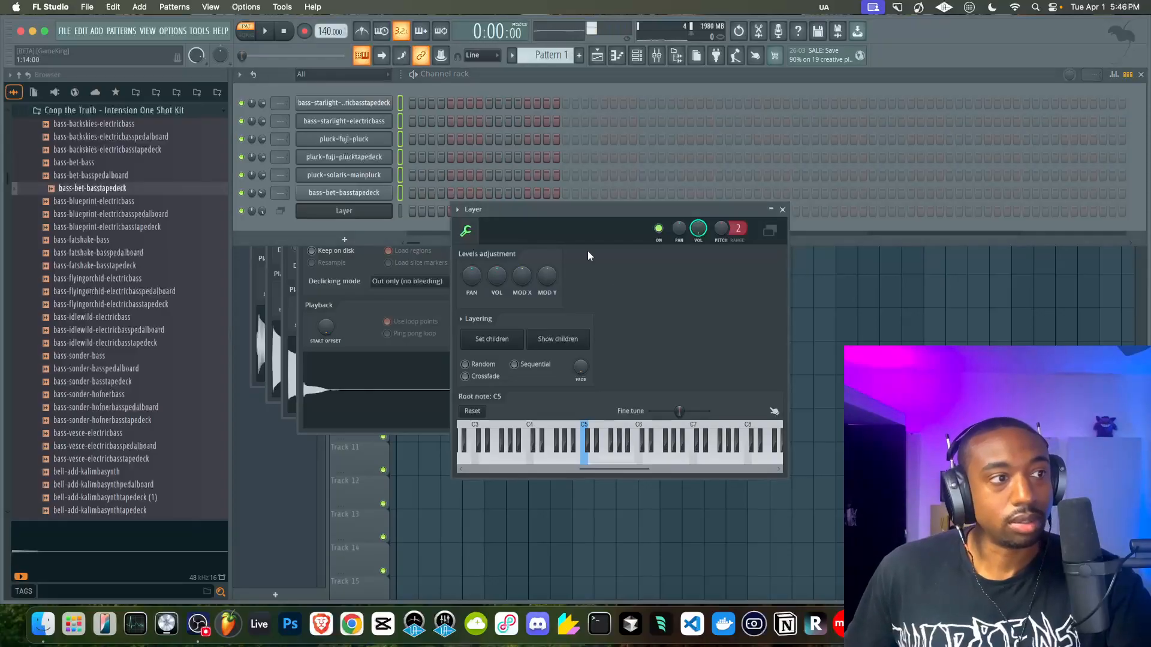
drag(565, 218, 688, 316)
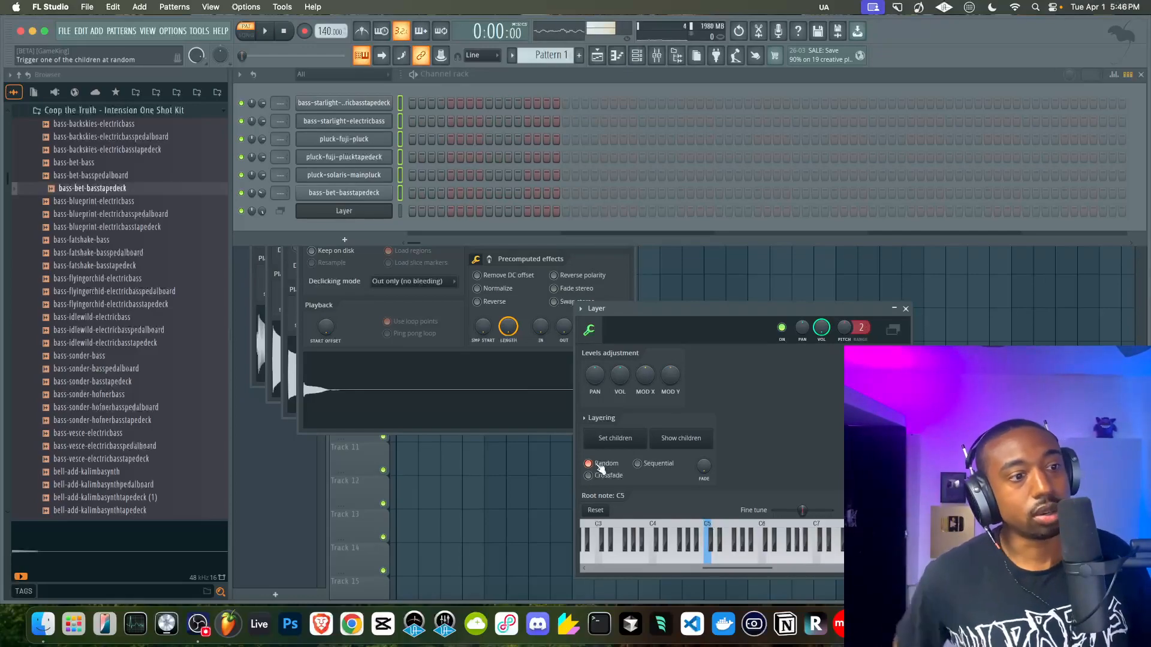
drag(651, 308, 435, 285)
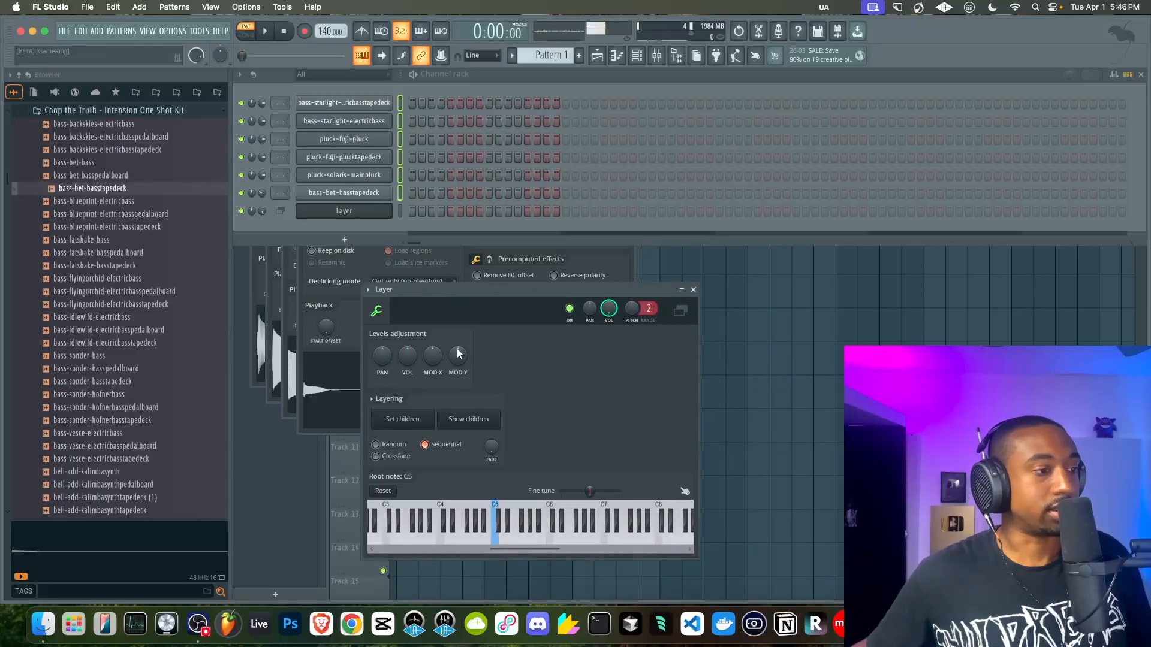
click(400, 211)
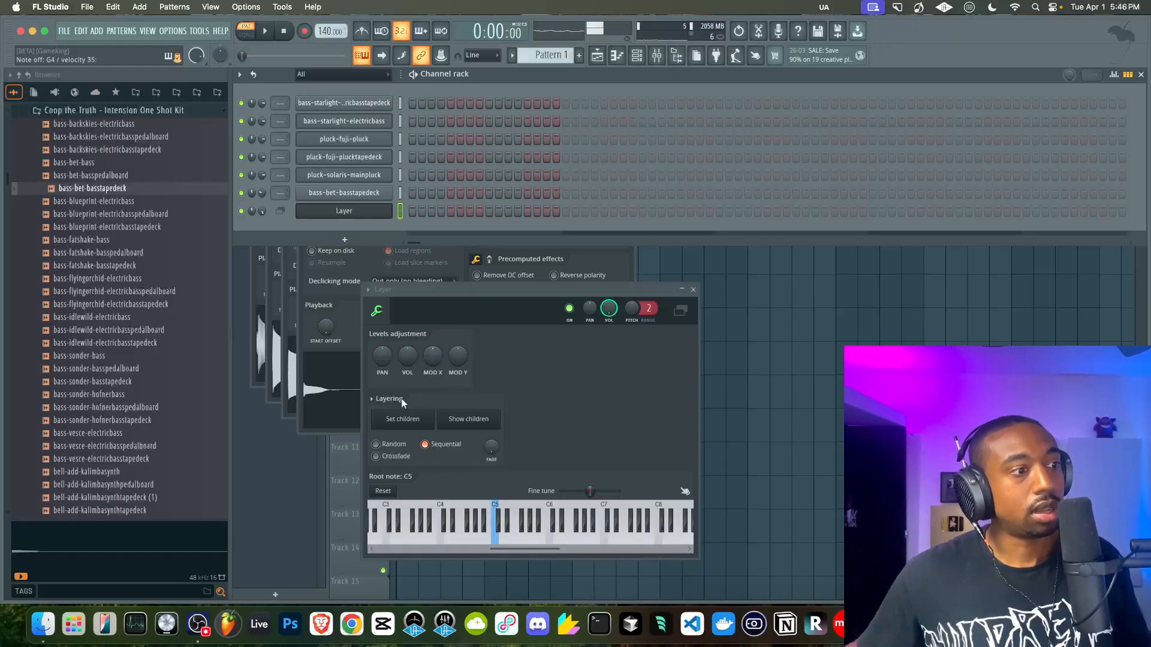
click(376, 444)
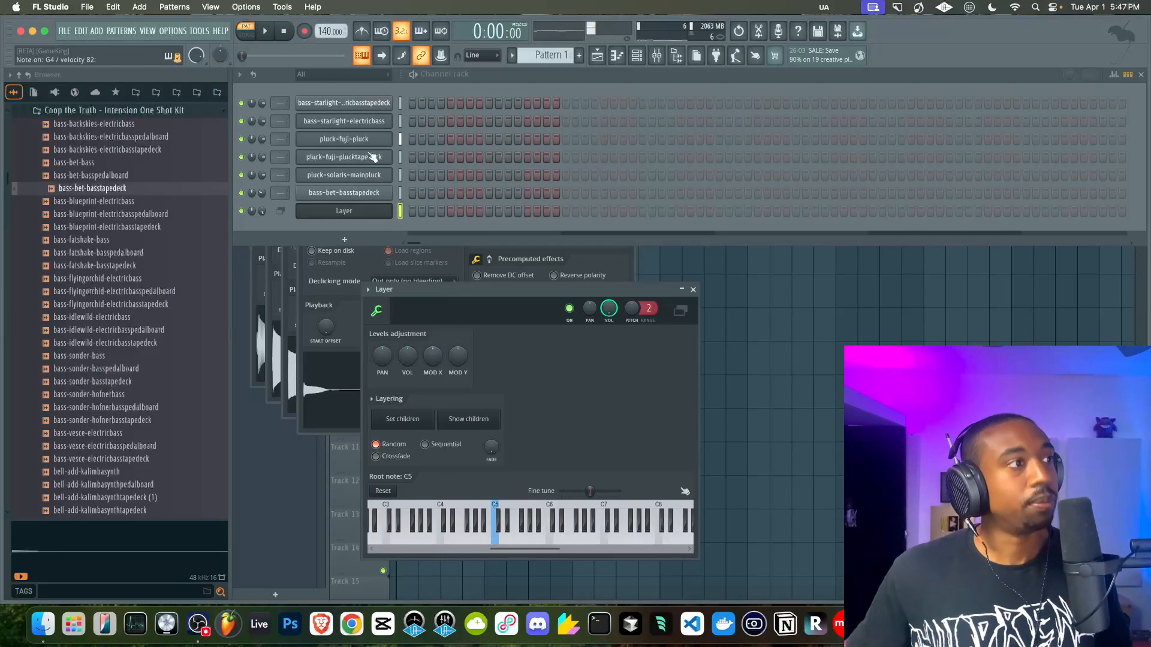
Set the time stretching mode of the bass-starlight-electricbasstapedeck channel to Stretch.
click(346, 107)
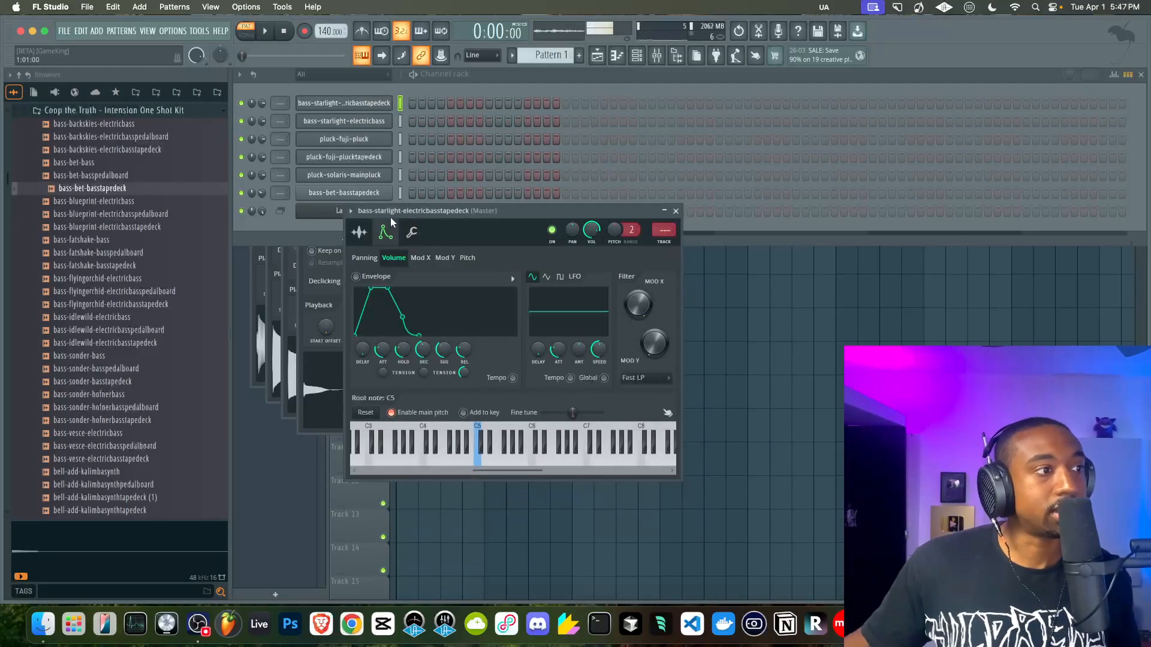
click(367, 236)
click(618, 271)
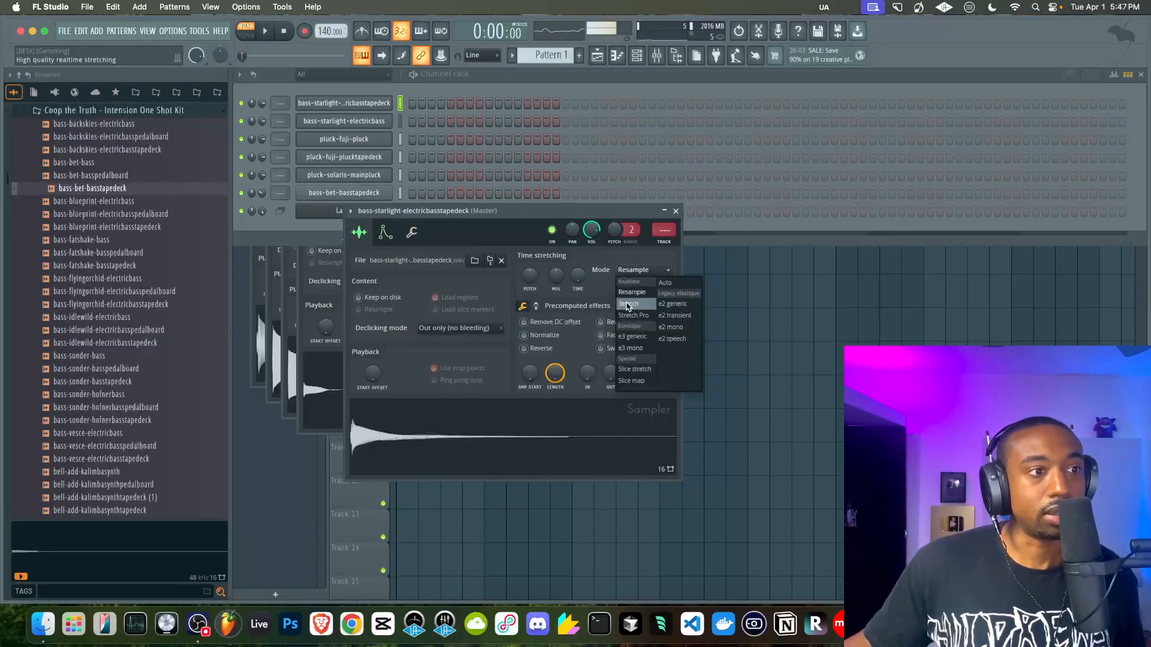
click(628, 304)
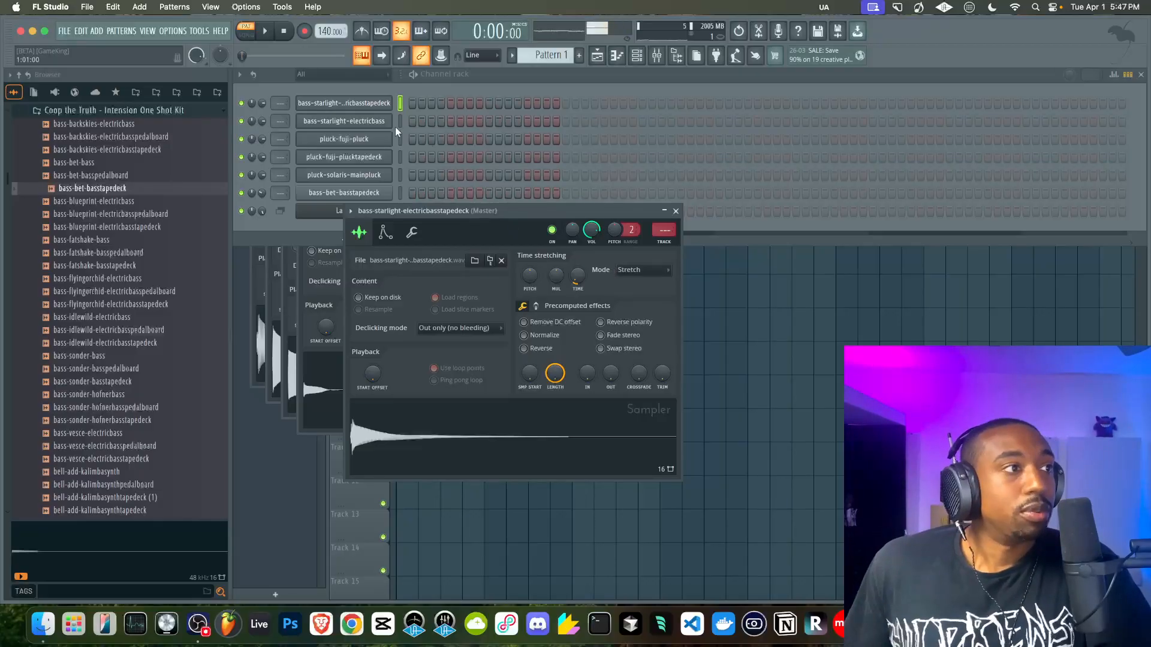
Set the bass-starlight-electricbass channel's time stretching mode to Stretch and close its window.
click(381, 122)
click(541, 180)
click(537, 212)
click(583, 118)
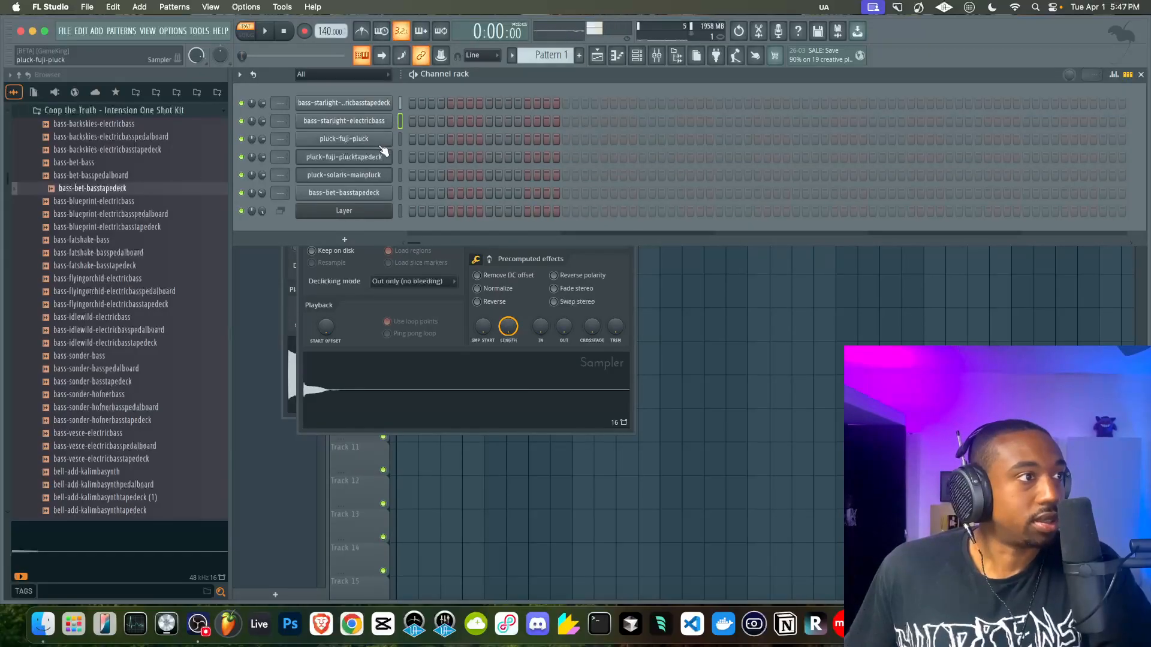
Set the pluck-fuji-pluck channel's time stretching mode to Stretch and move its window clear of the channel names.
click(384, 139)
click(565, 192)
click(553, 232)
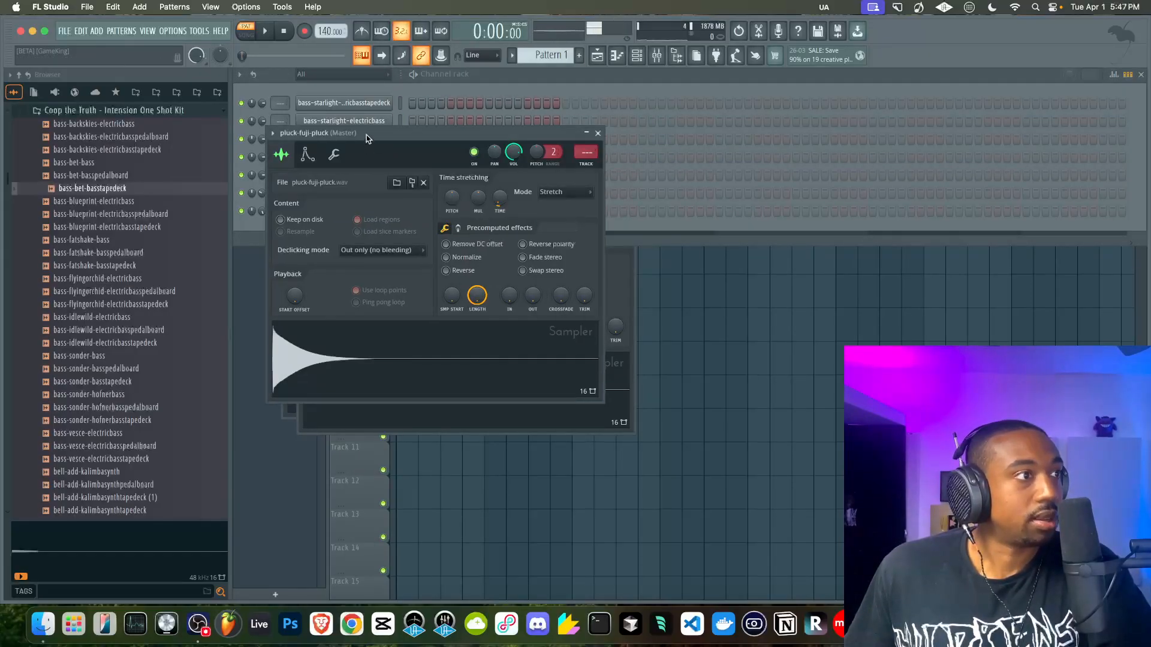
drag(368, 133, 545, 172)
Try to switch all audio clips to Stretch at once with the macro and recheck the pluck-fuji-pluck channel.
click(200, 30)
mouse_move(240, 70)
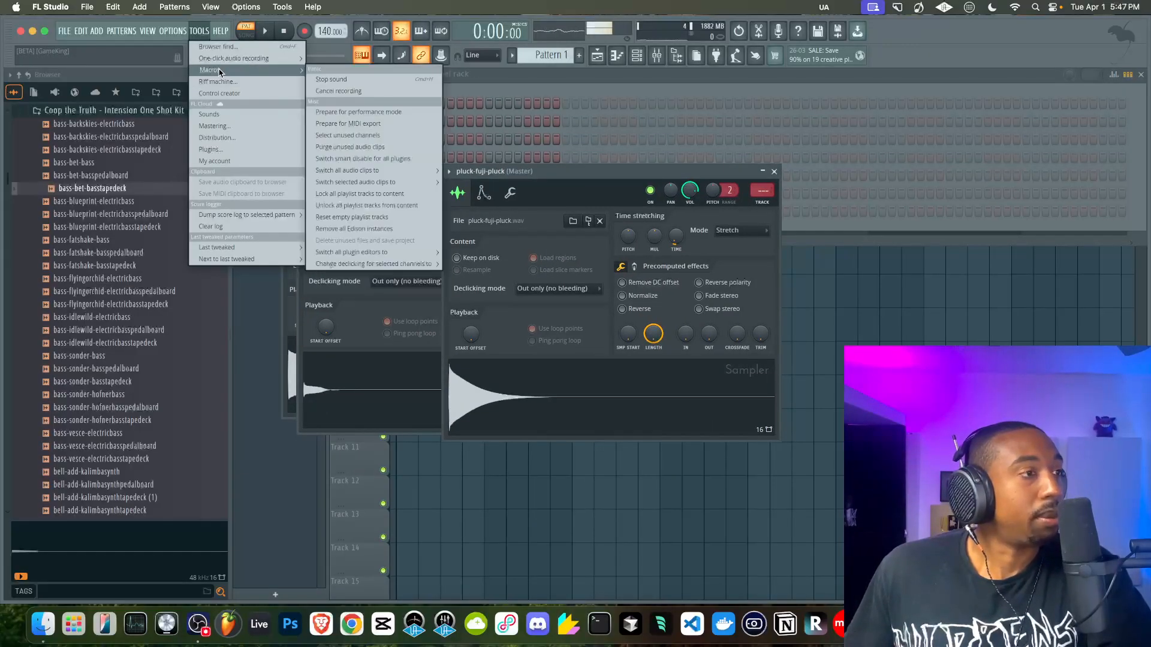
mouse_move(360, 170)
click(462, 192)
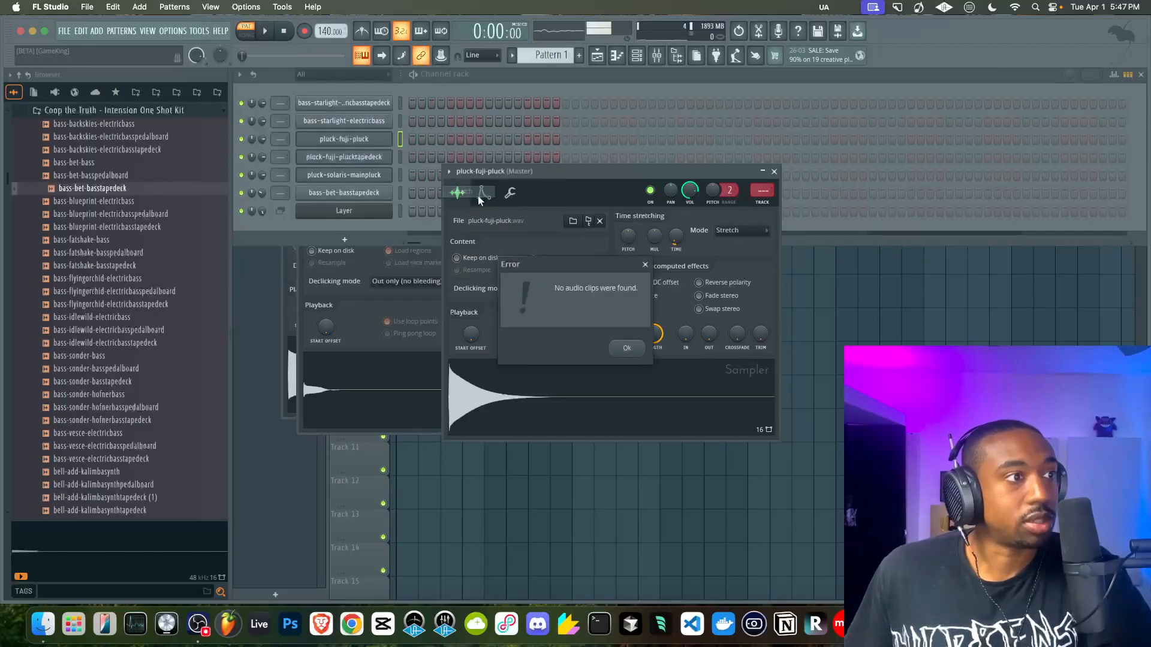
click(626, 347)
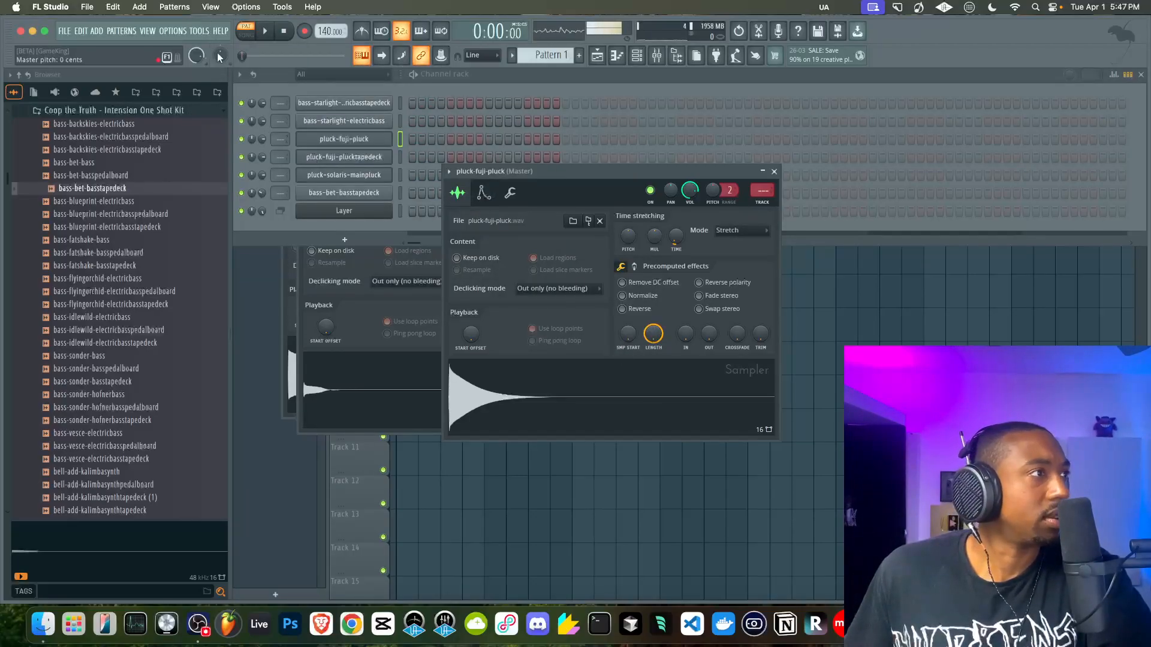
click(200, 30)
mouse_move(266, 74)
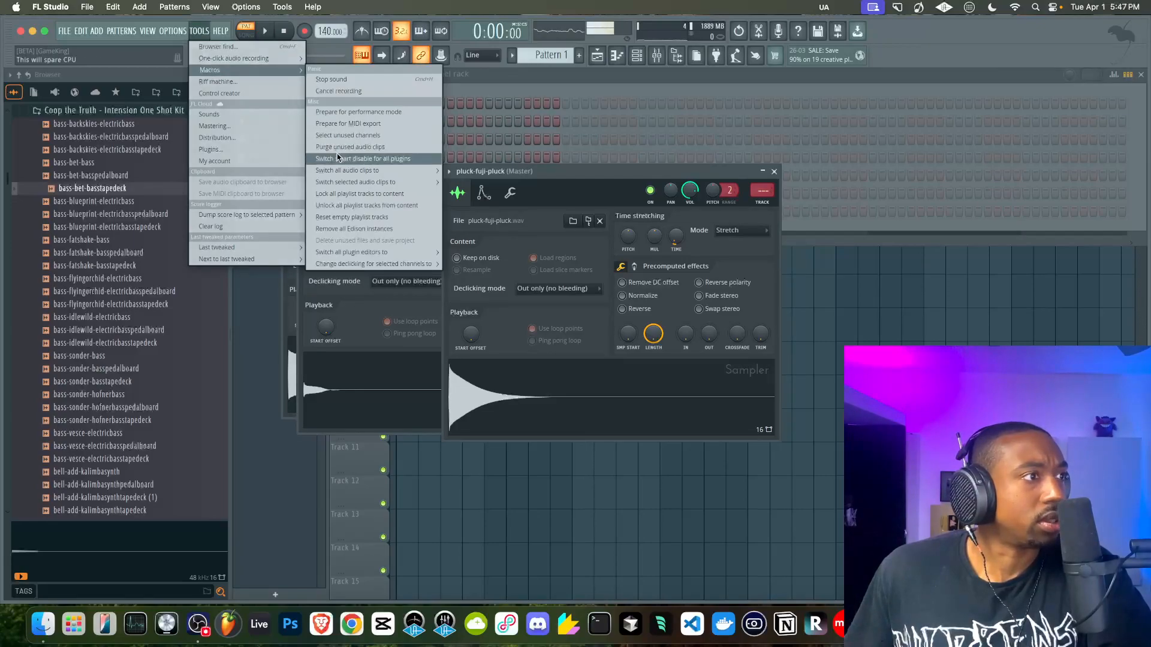
mouse_move(357, 183)
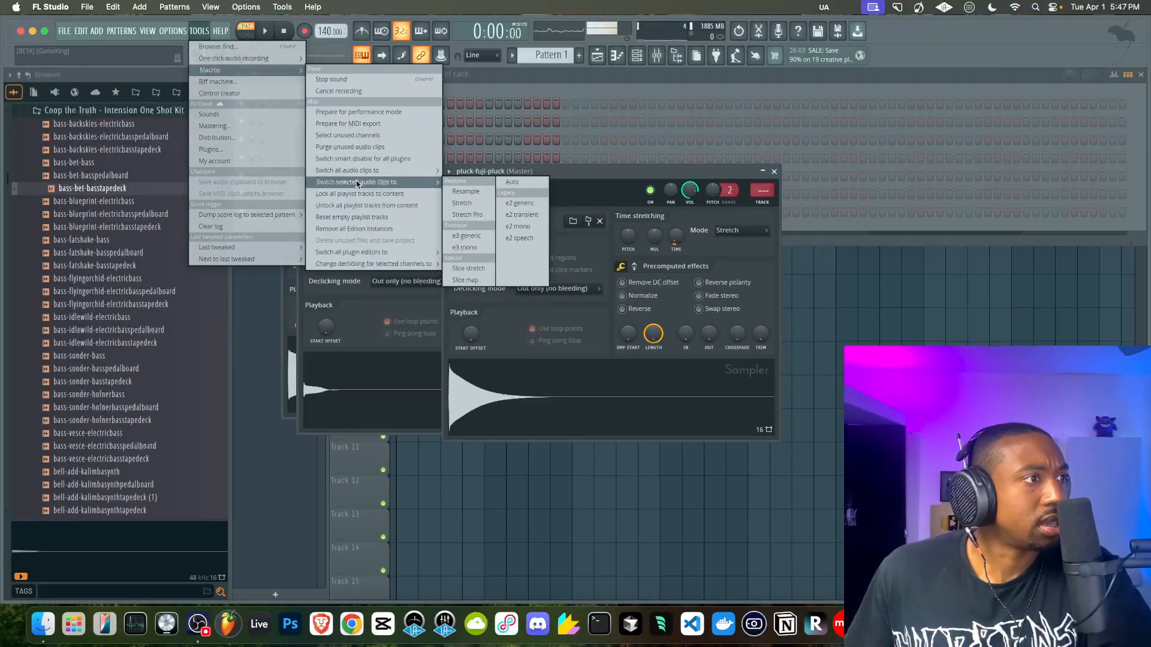
click(485, 80)
click(358, 141)
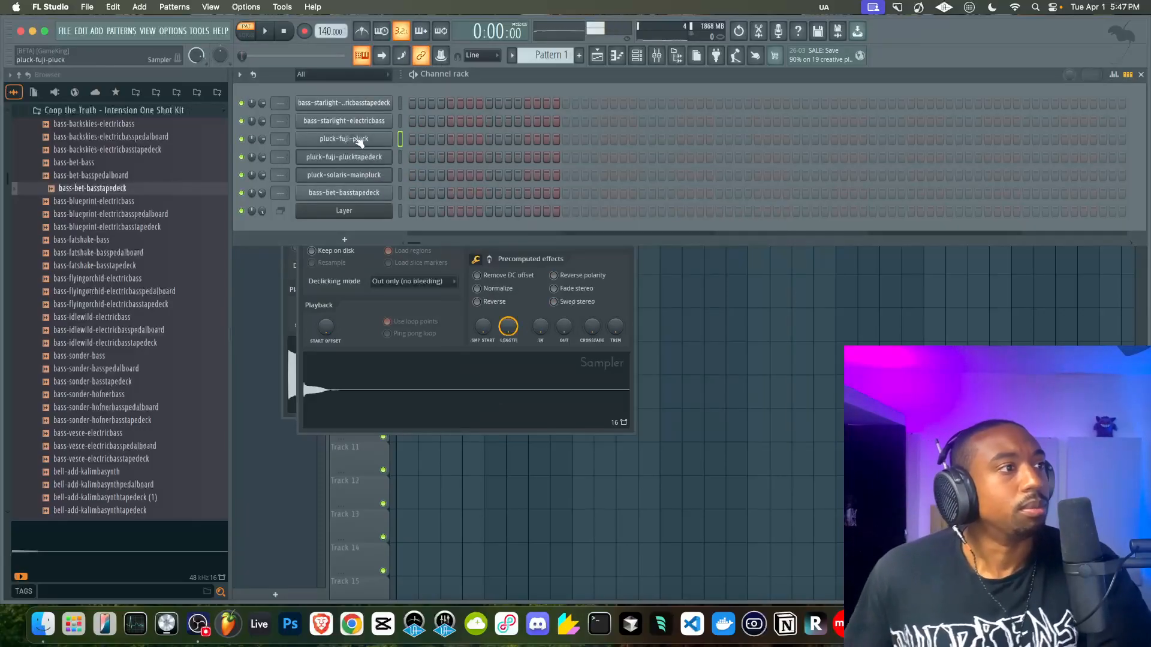
click(359, 141)
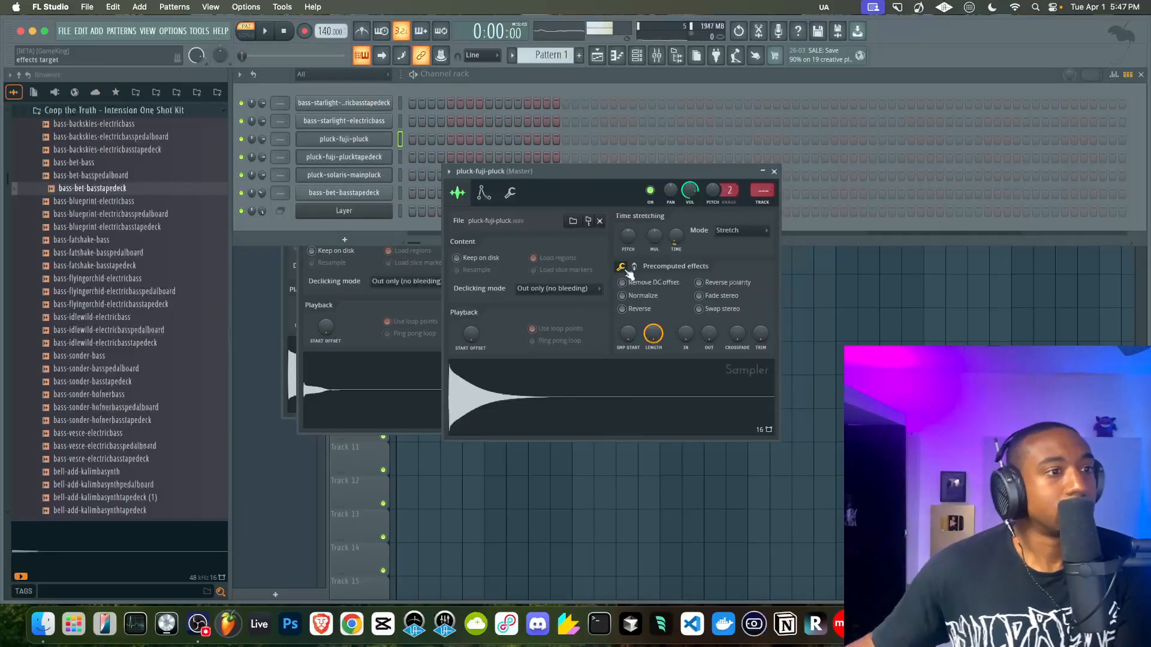
Set the pluck-fuji-plucktapedeck channel's time stretching mode to Stretch and move its window off the channel names.
click(377, 157)
click(568, 206)
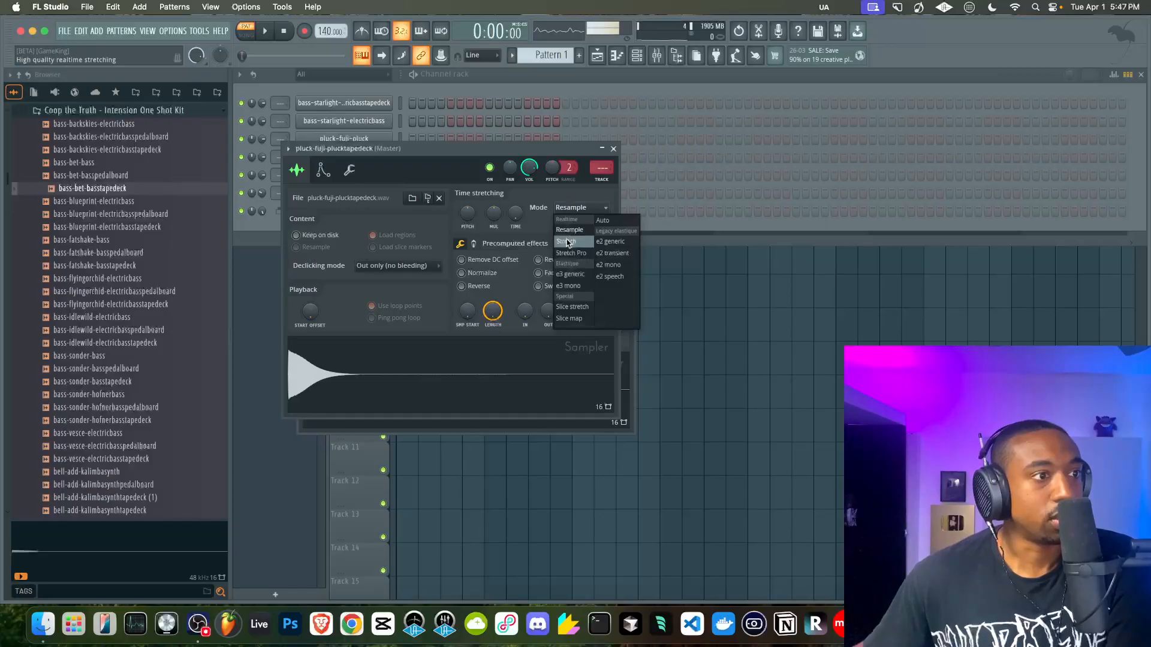
click(570, 243)
drag(510, 151, 708, 151)
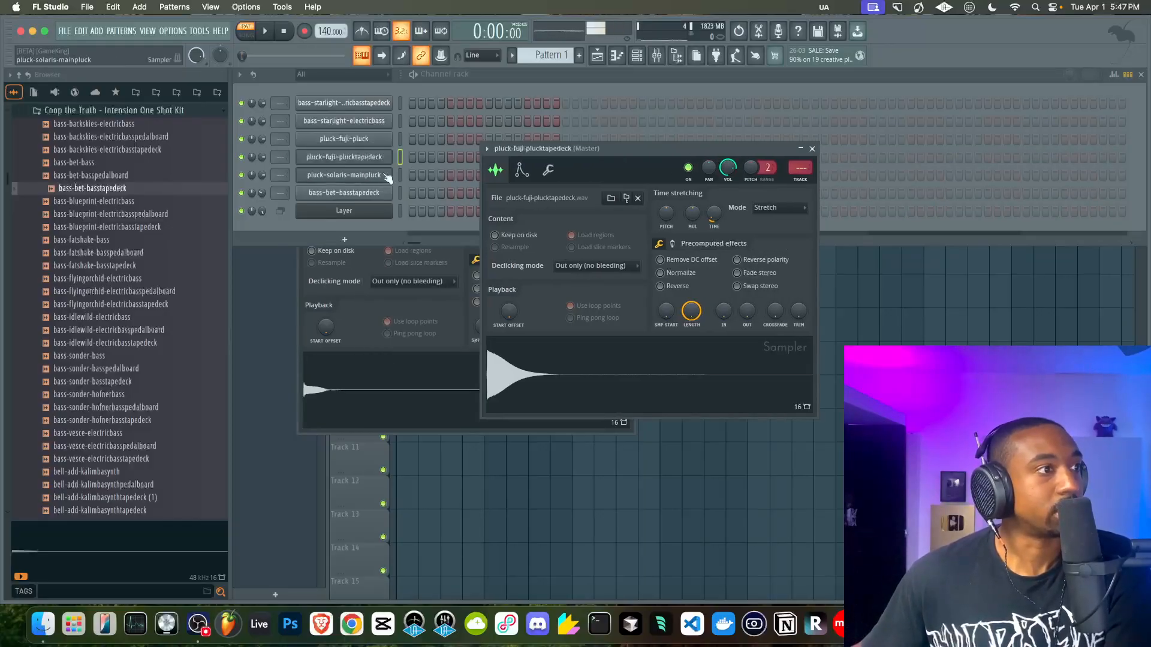
Set the time stretching mode of the pluck-solaris-mainpluck channel to Stretch and move its window aside.
click(387, 176)
click(379, 176)
click(596, 223)
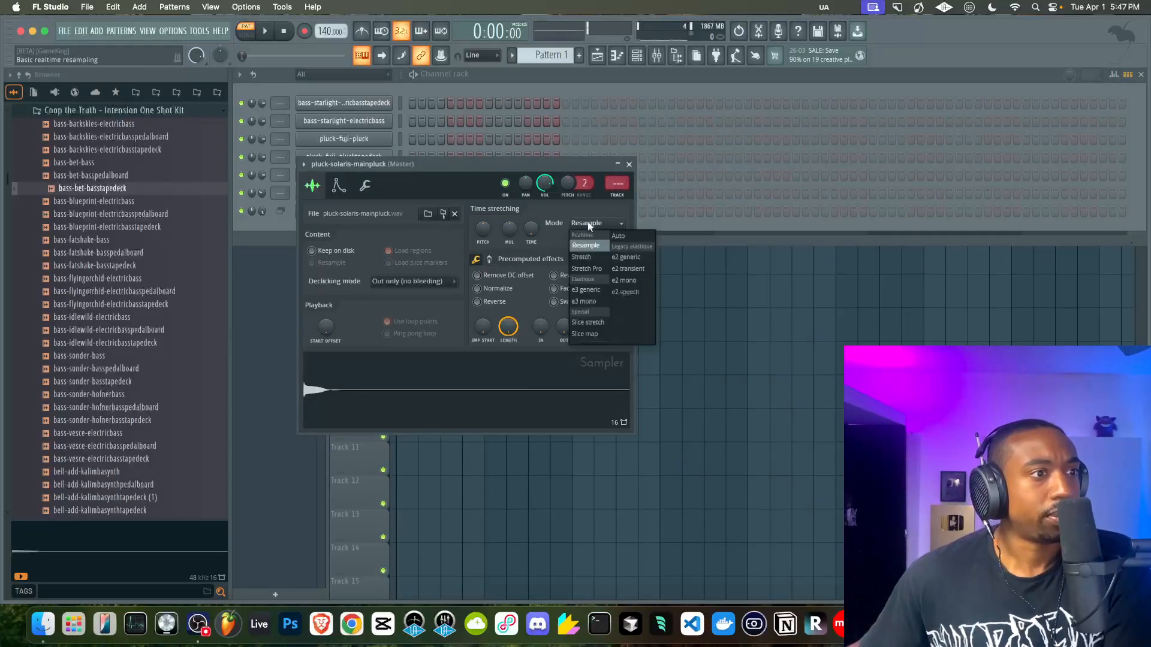
click(584, 255)
drag(485, 162, 664, 162)
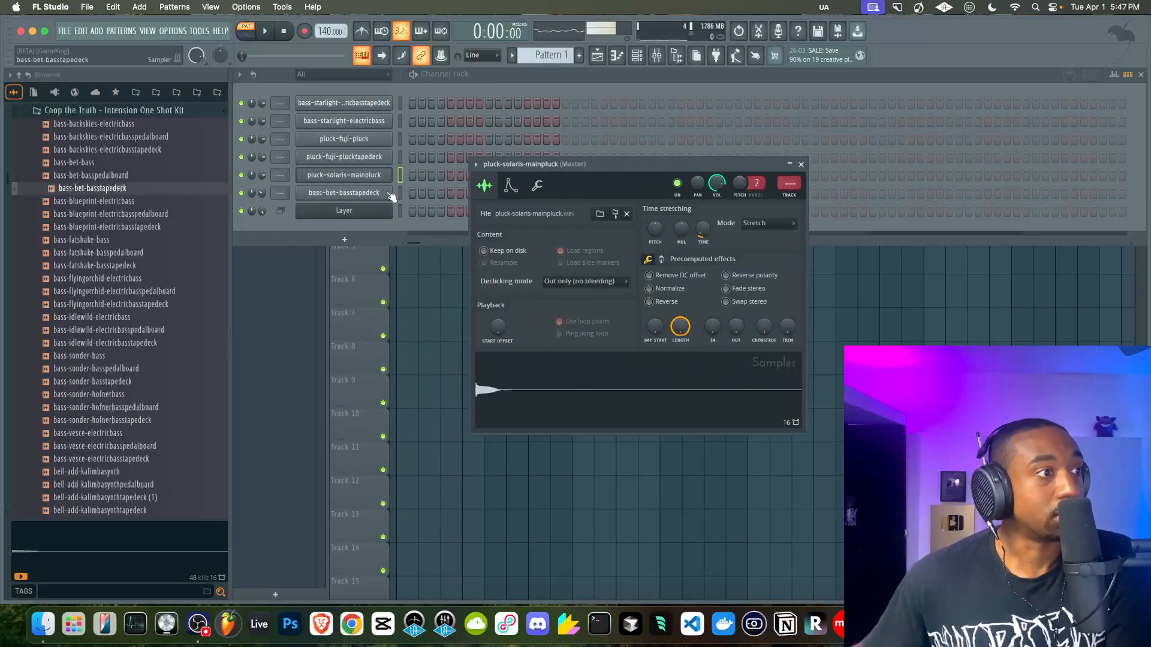
Set the bass-bet-basstapedeck channel's time stretching mode to Stretch and move its window below the channel list.
click(344, 192)
click(606, 239)
click(596, 272)
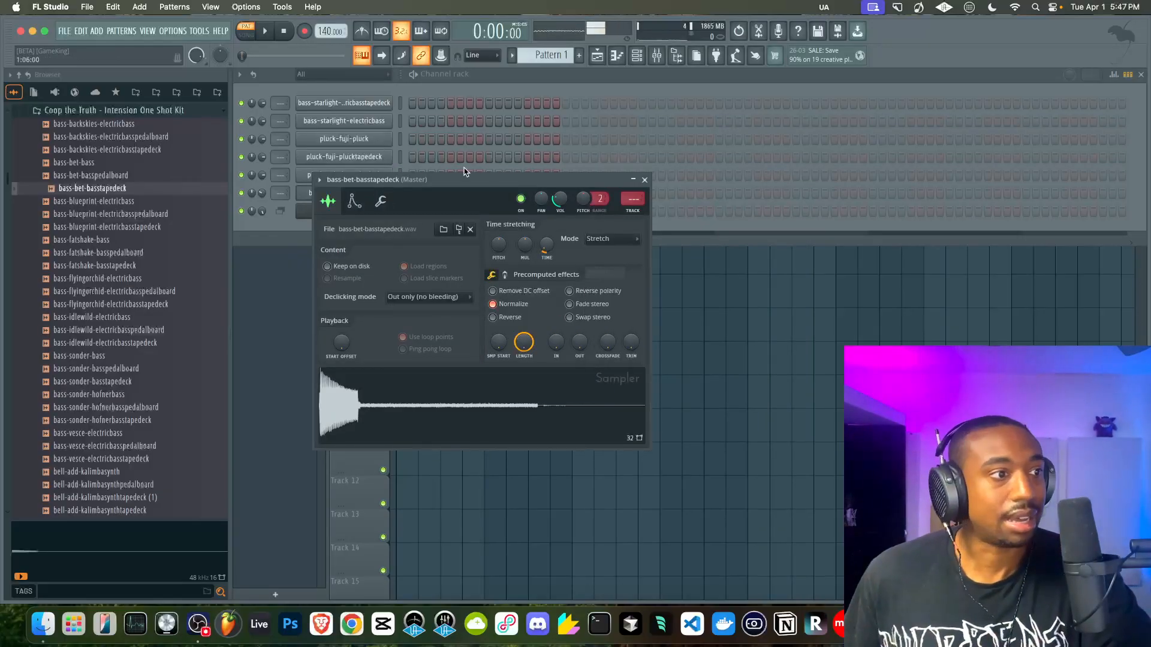
drag(393, 179, 472, 220)
Audition the Layer channel and compare the pitch of the pluck-solaris-mainpluck and bass-bet-basstapedeck channels.
click(401, 212)
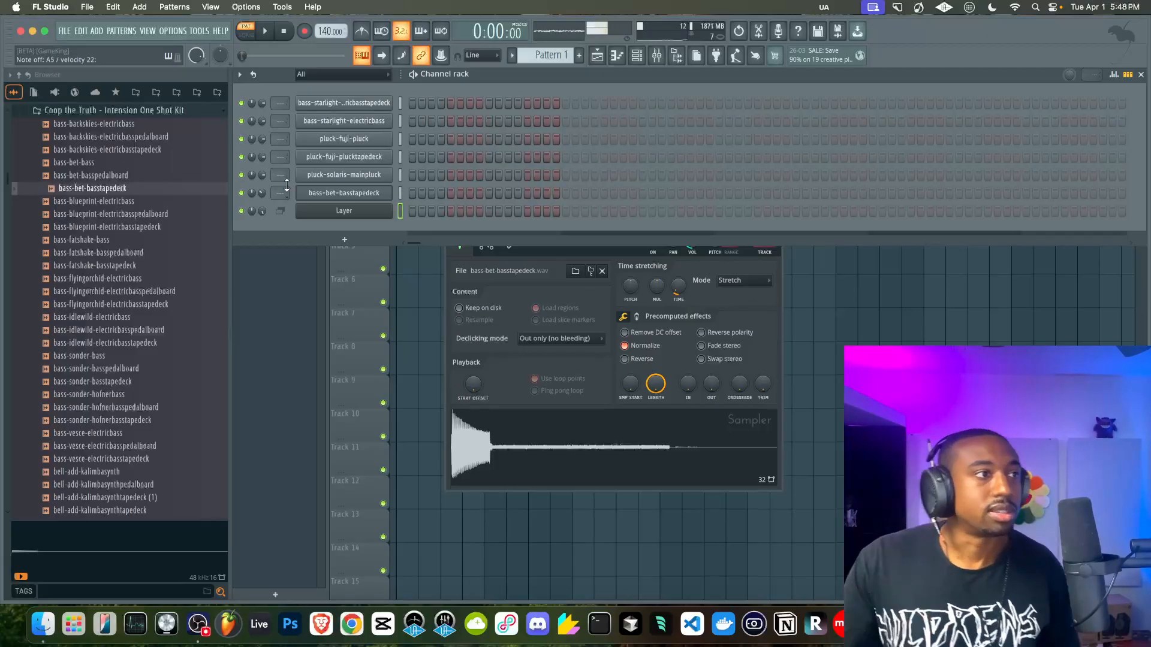
click(410, 194)
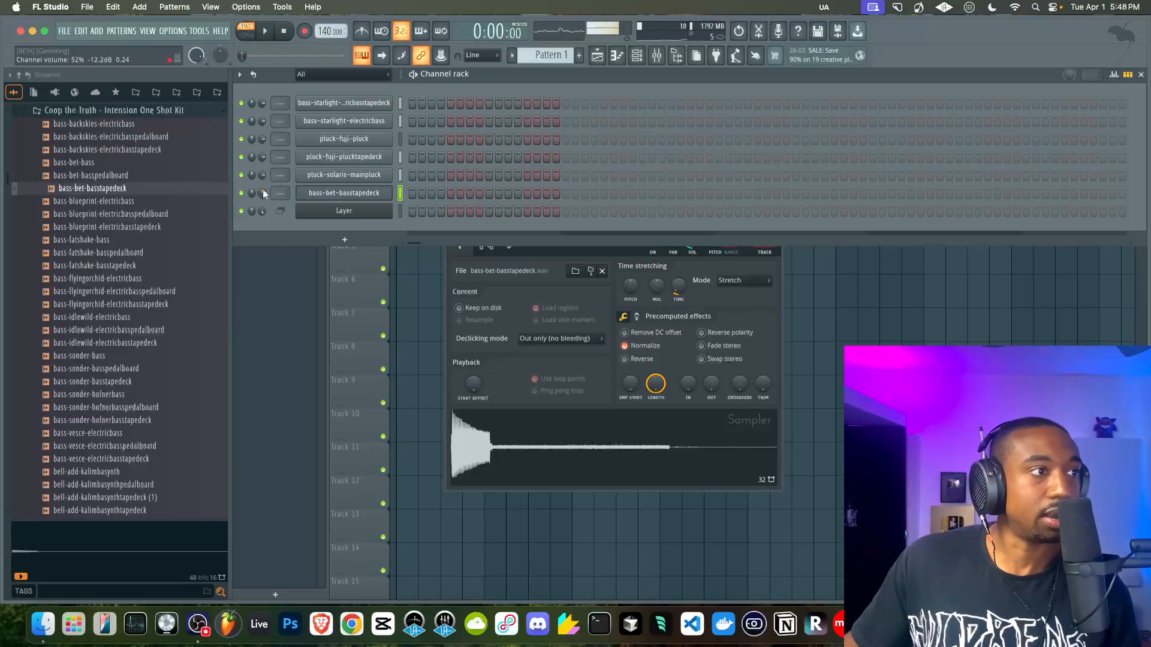
click(399, 175)
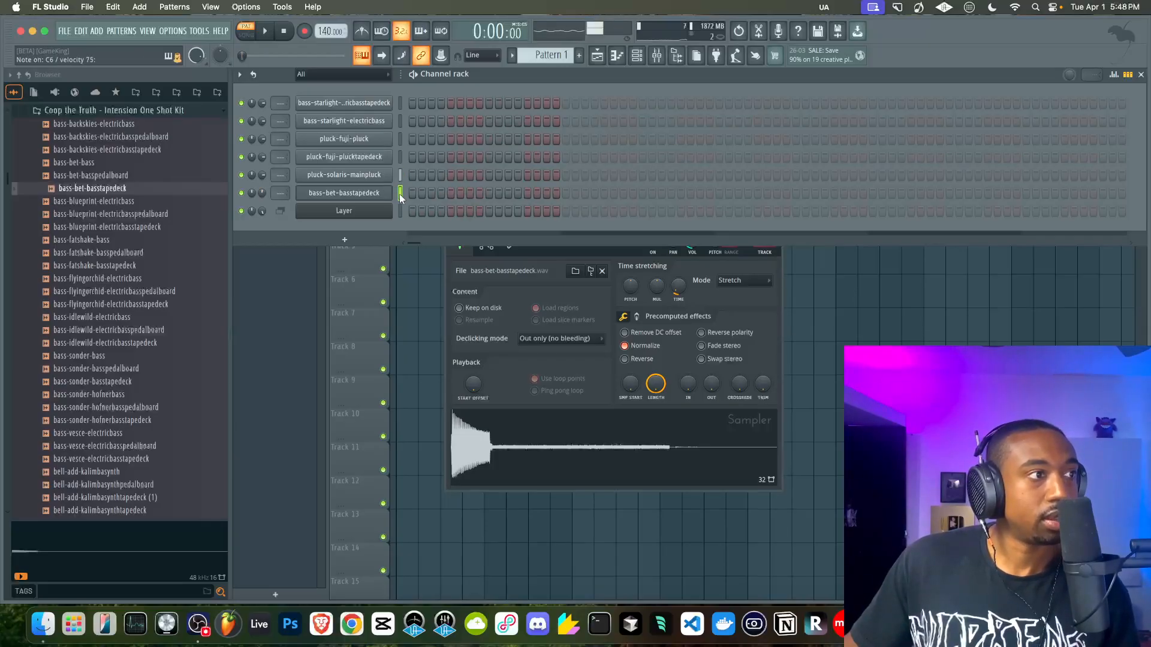
click(399, 193)
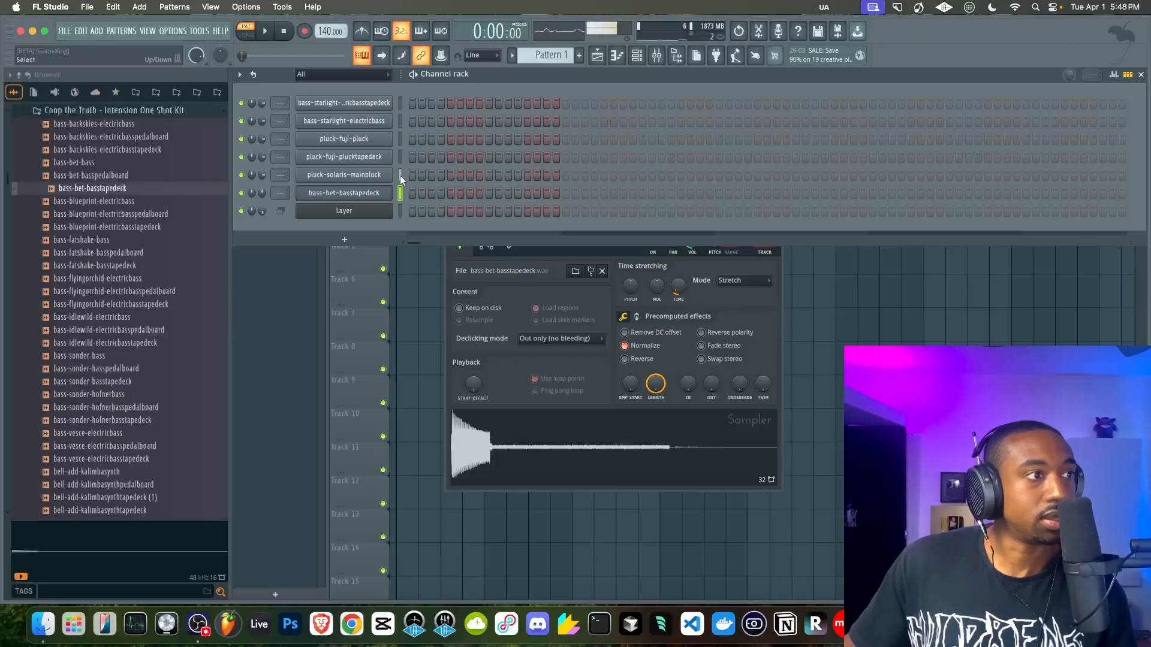
click(400, 193)
Set the pitch knob range of the pluck-solaris-mainpluck channel to 12 semitones and move its window aside.
click(366, 176)
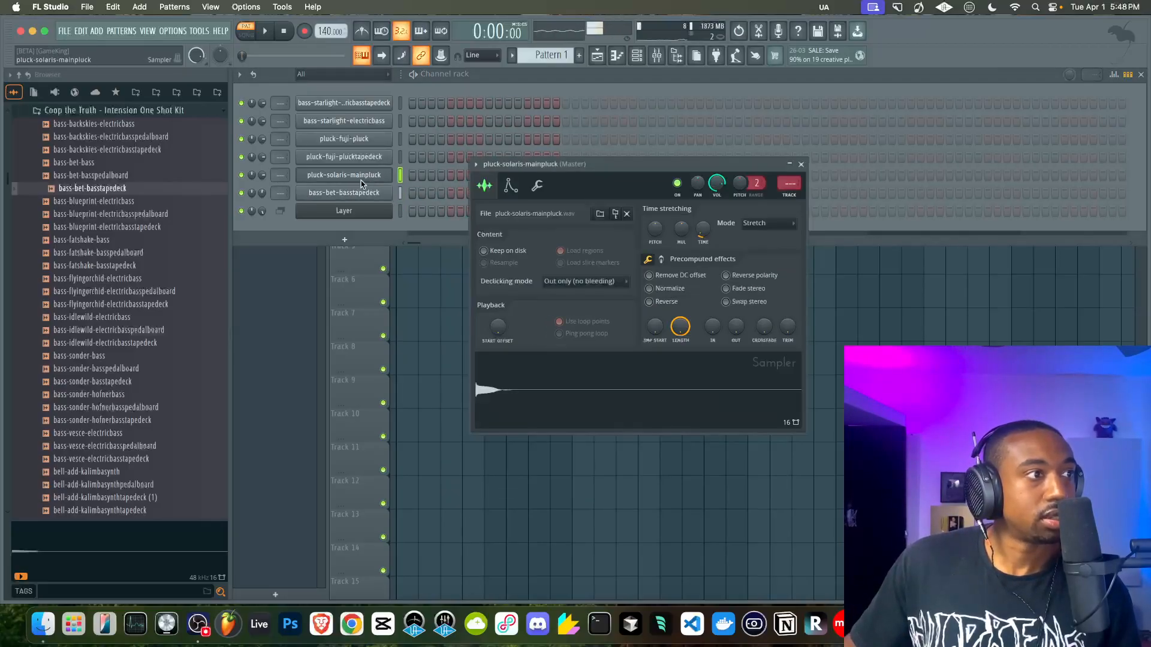
drag(719, 180, 537, 166)
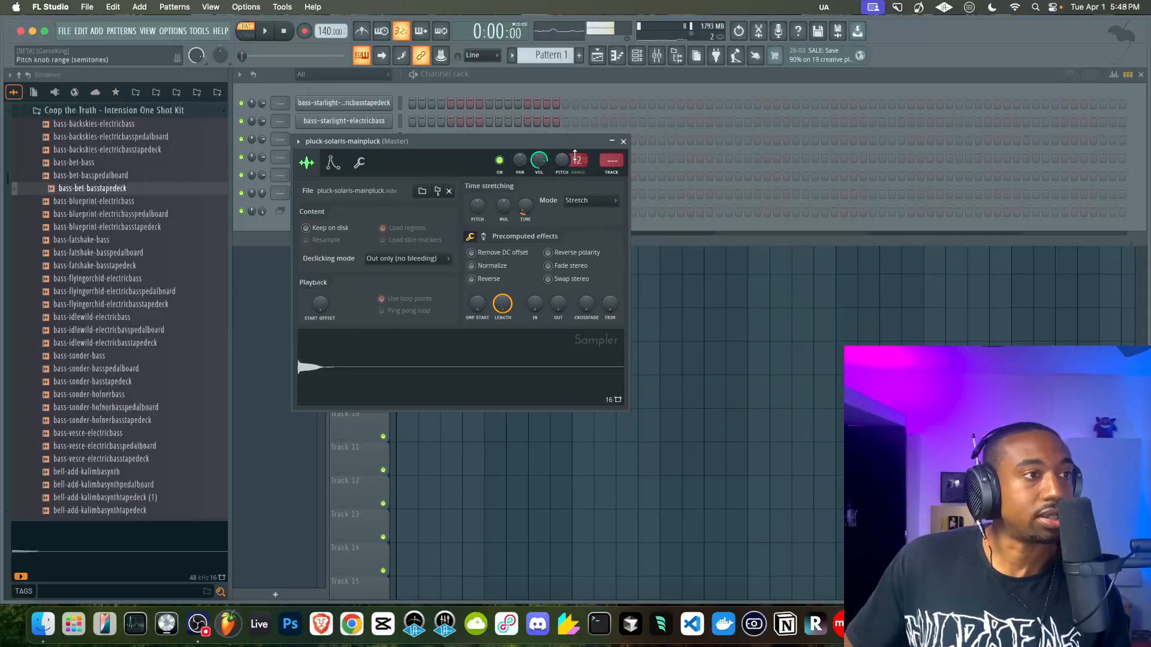
drag(399, 152, 622, 138)
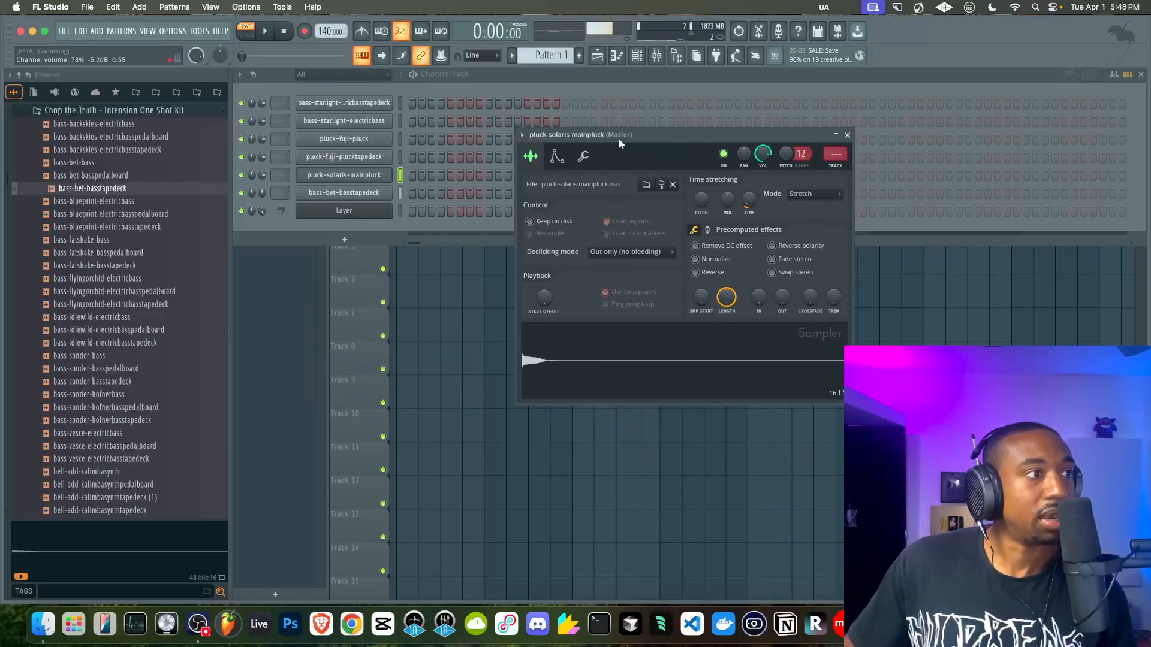
Audition the bass and pluck sample channels individually to compare their pitches.
click(401, 193)
click(399, 157)
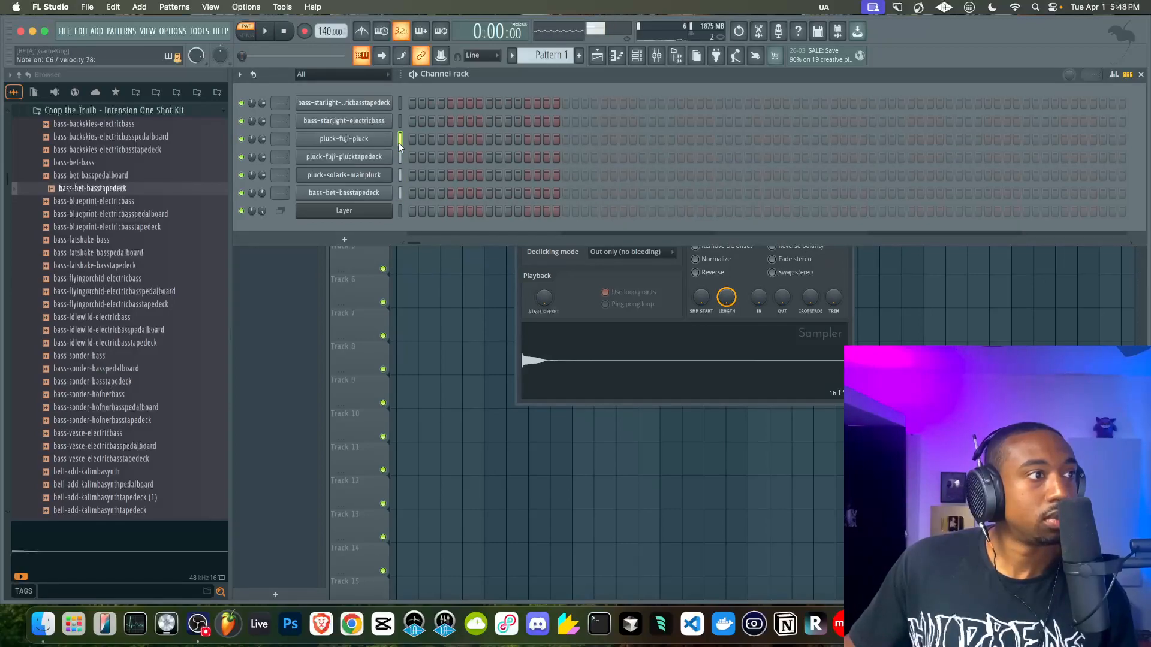
click(399, 117)
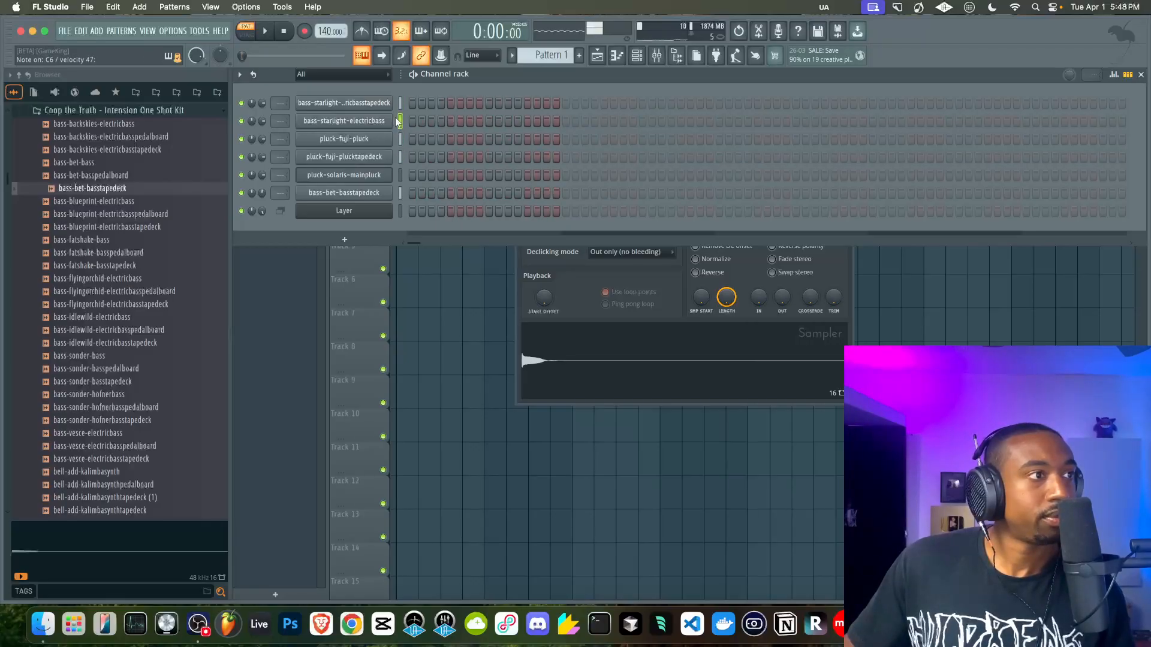
click(399, 158)
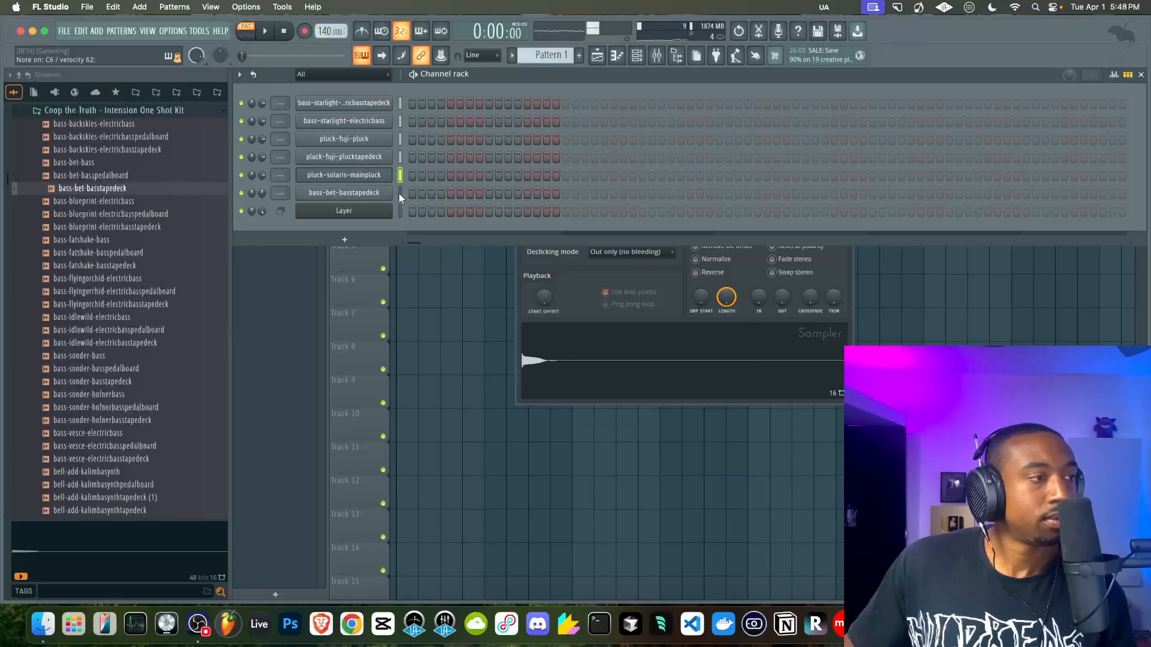
Raise the bass-bet-basstapedeck channel's pitch with the pitch knob range set to 19 semitones, and close its window.
click(372, 196)
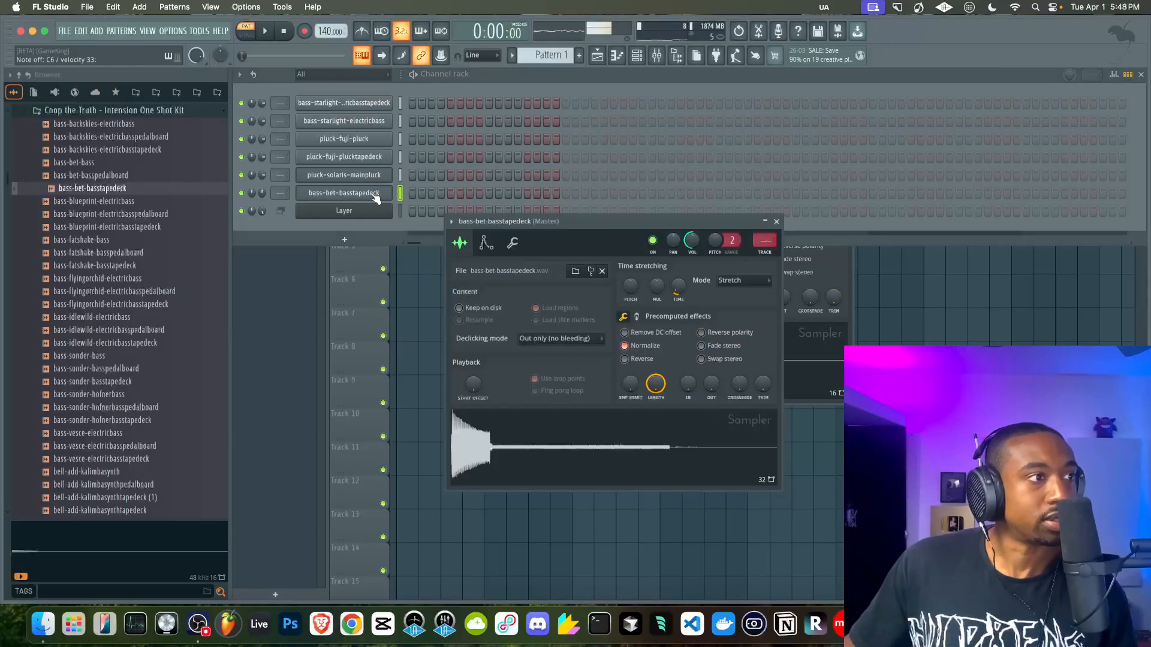
drag(599, 220, 444, 211)
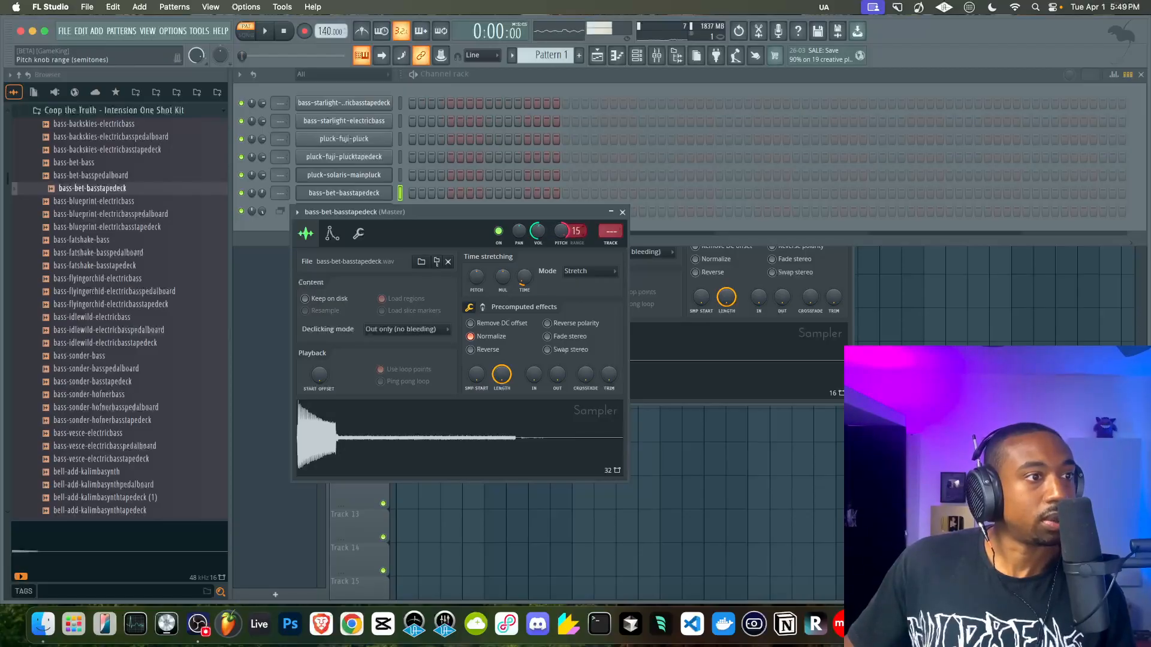
drag(561, 230, 562, 223)
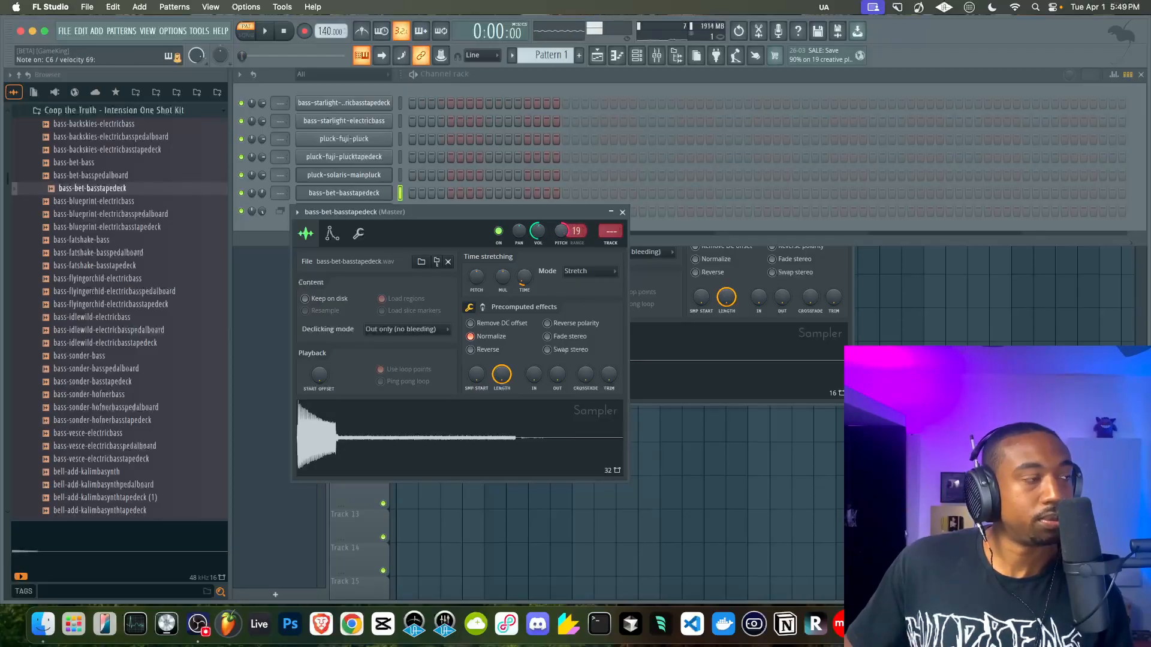
click(623, 213)
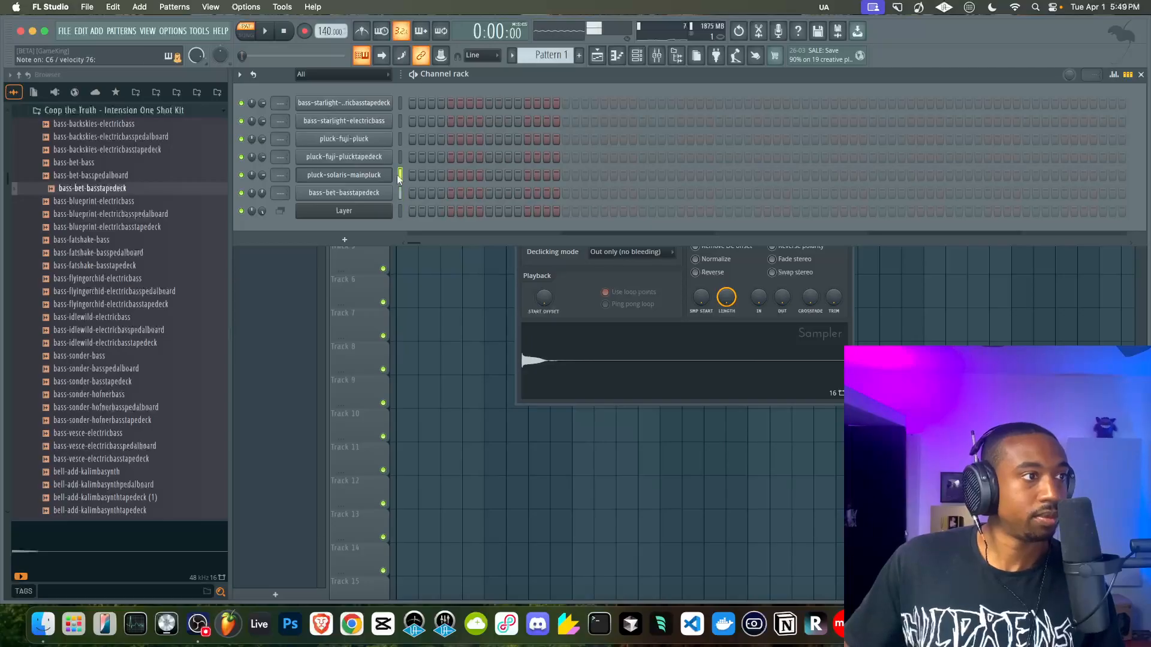
Audition the bass-starlight channels and the Layer, and route the six sample channels to mixer tracks 1 to 6.
click(401, 122)
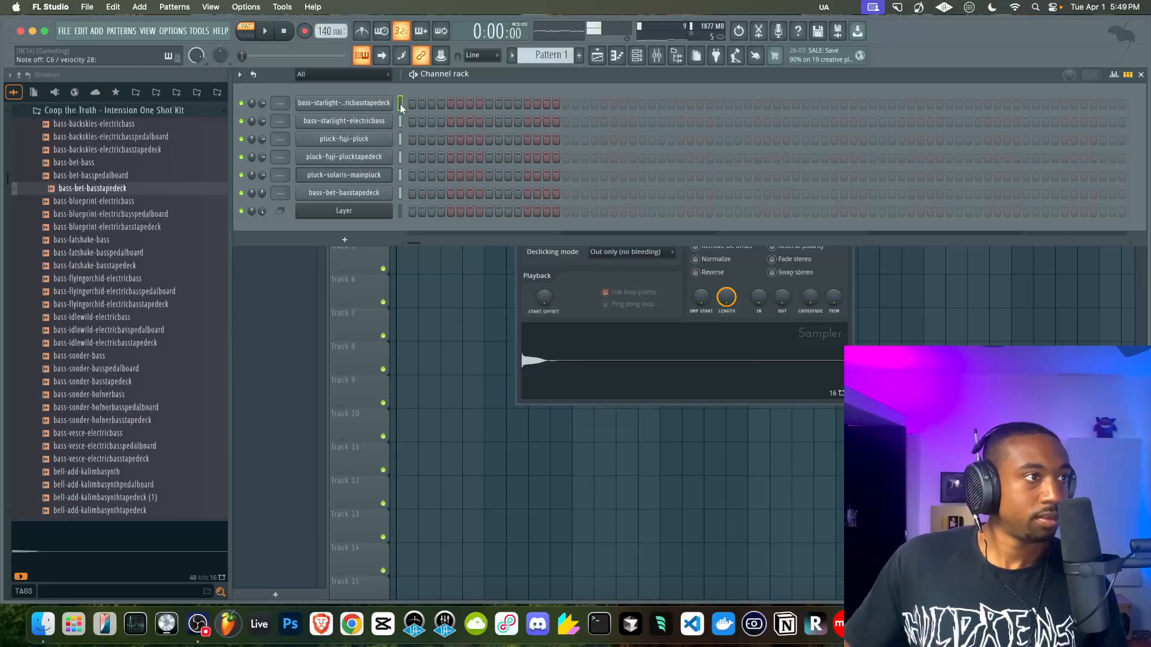
click(400, 210)
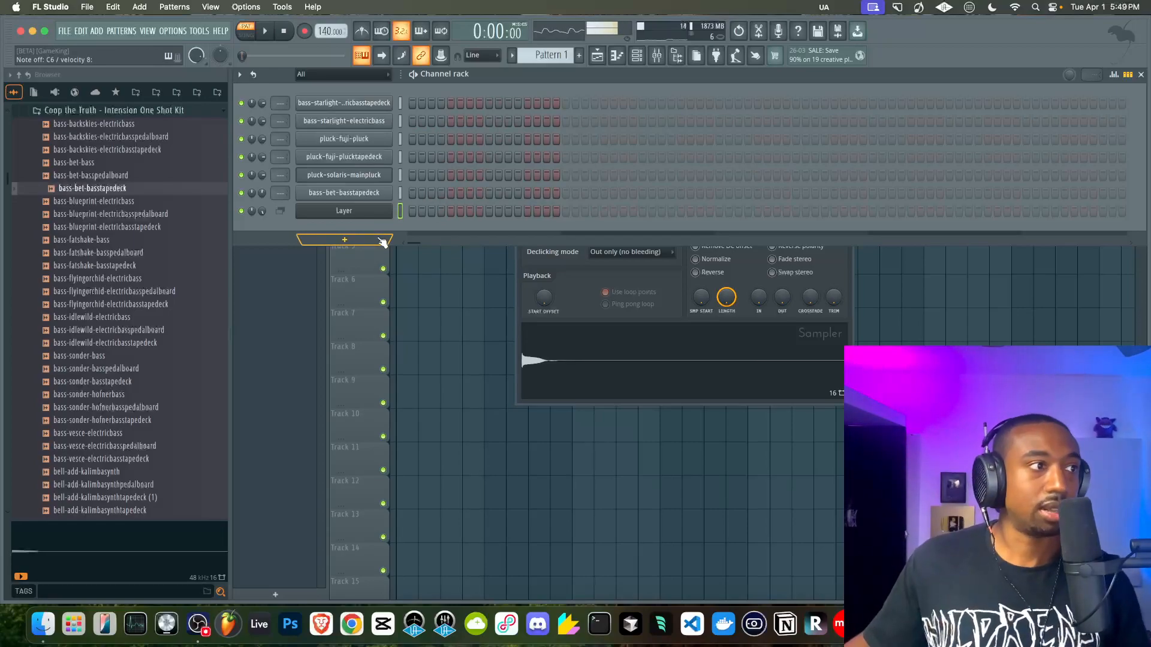
drag(400, 193, 401, 121)
double_click(398, 159)
key(super+l)
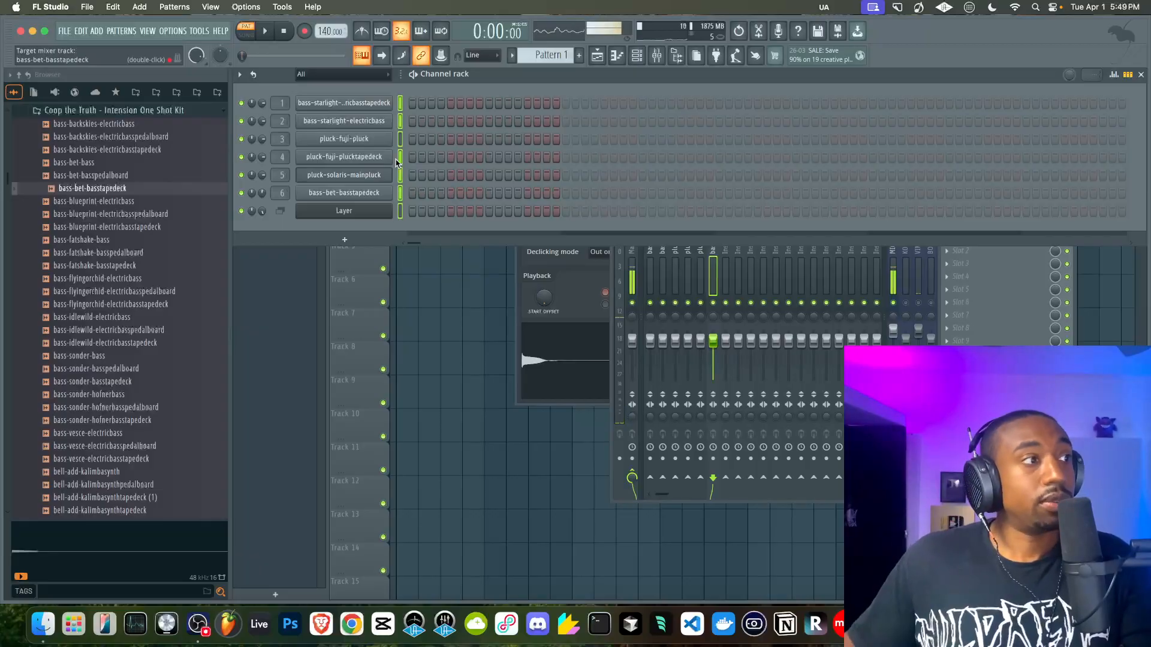
Load the Tuner plugin in the first effect slot of the Master mixer track and move its window below the channel list.
click(662, 262)
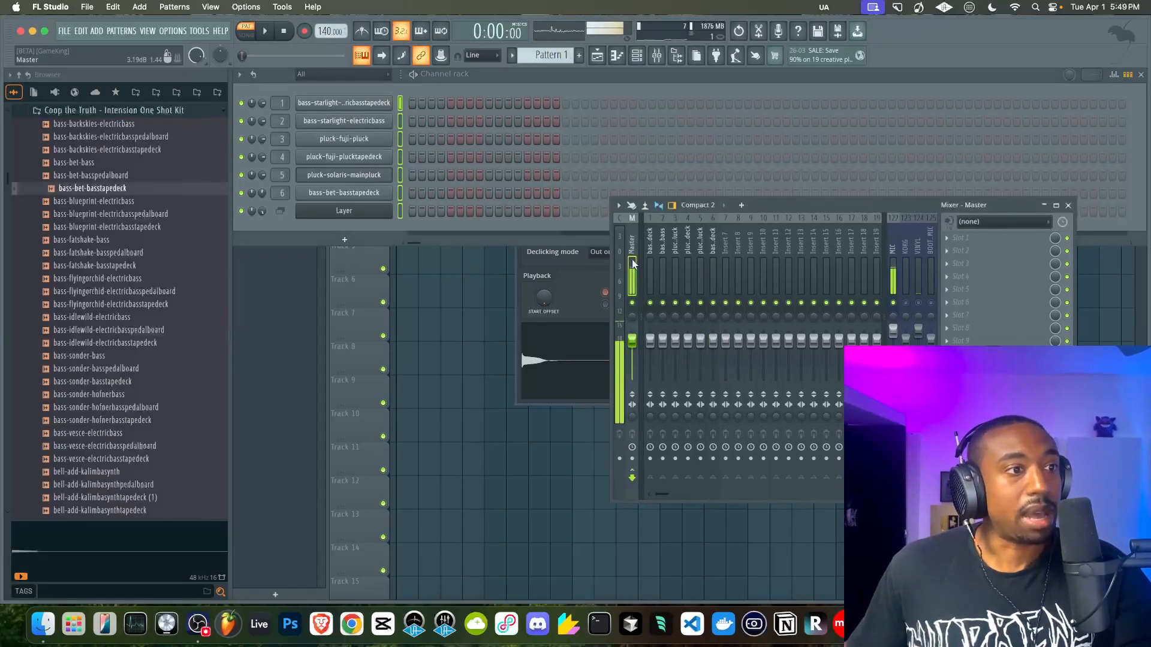
click(946, 247)
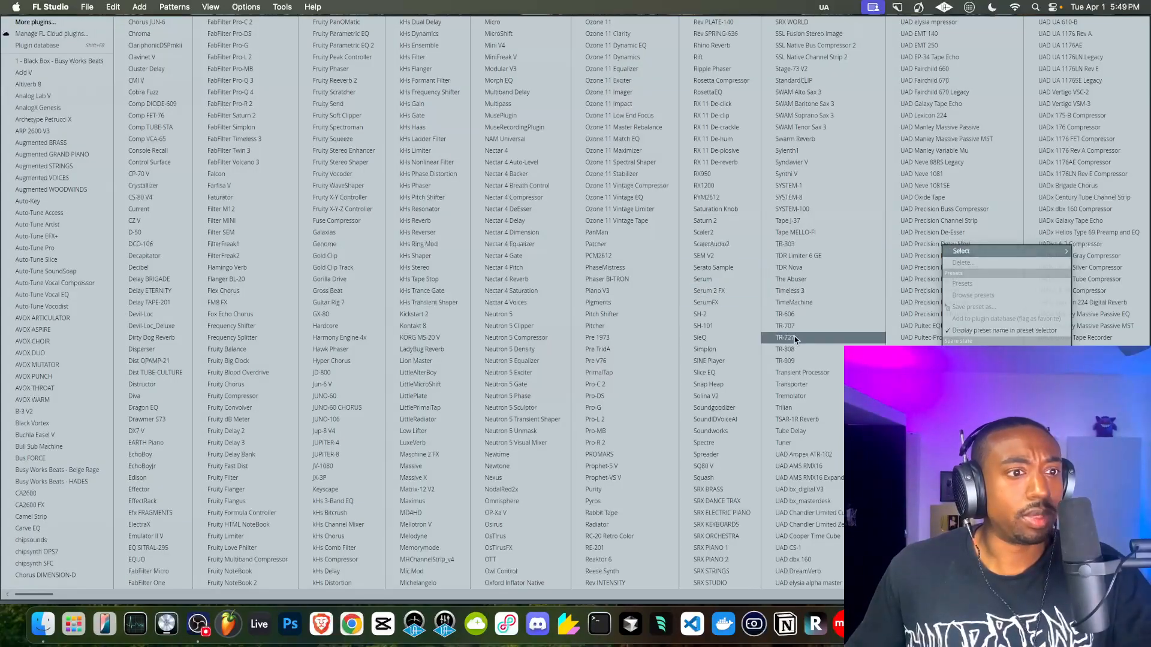
click(783, 442)
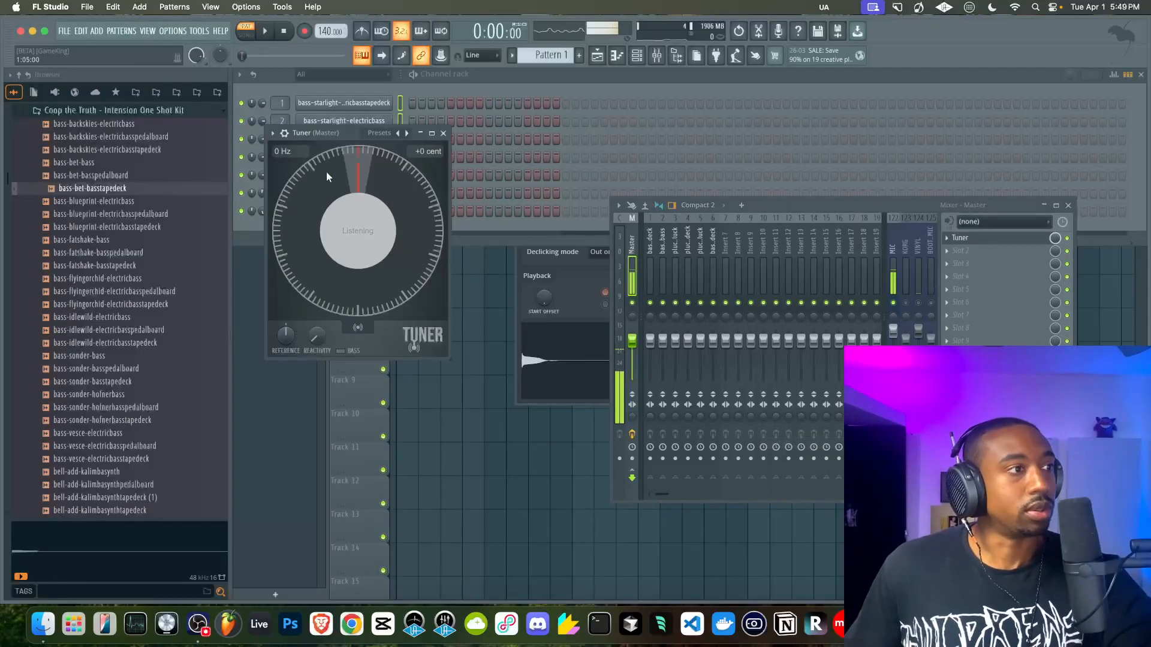
drag(340, 132, 362, 221)
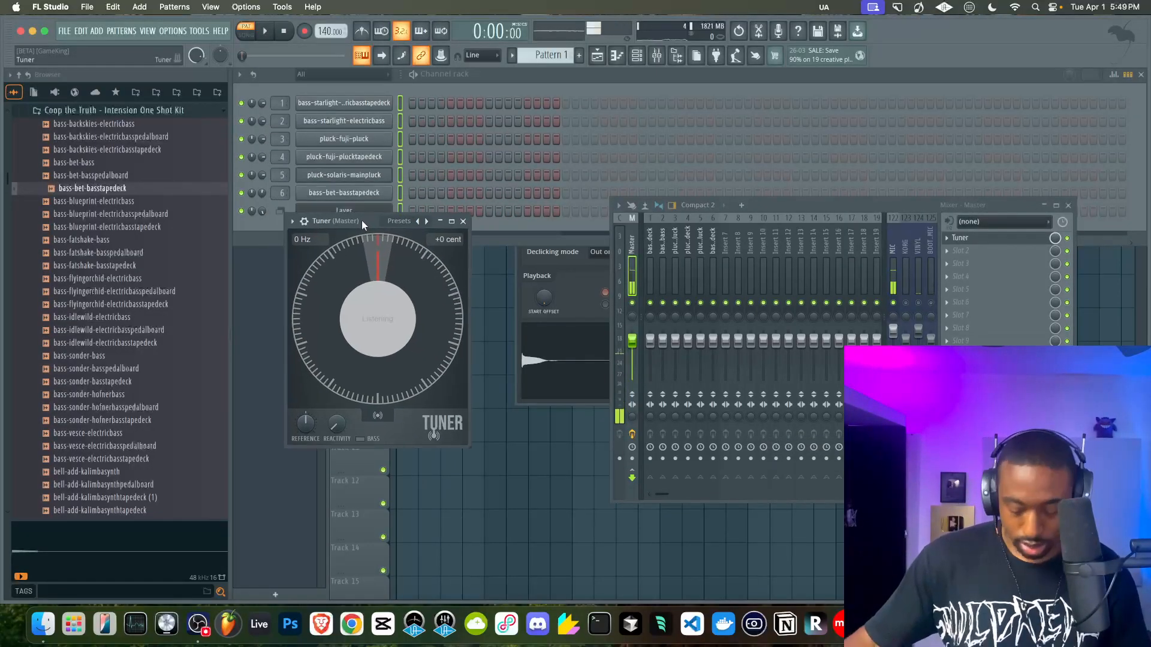
Play the bass-bet-basstapedeck, pluck-solaris-mainpluck, pluck-fuji-plucktapedeck and pluck-fuji-pluck channels individually and check each one's note in the Tuner.
click(400, 192)
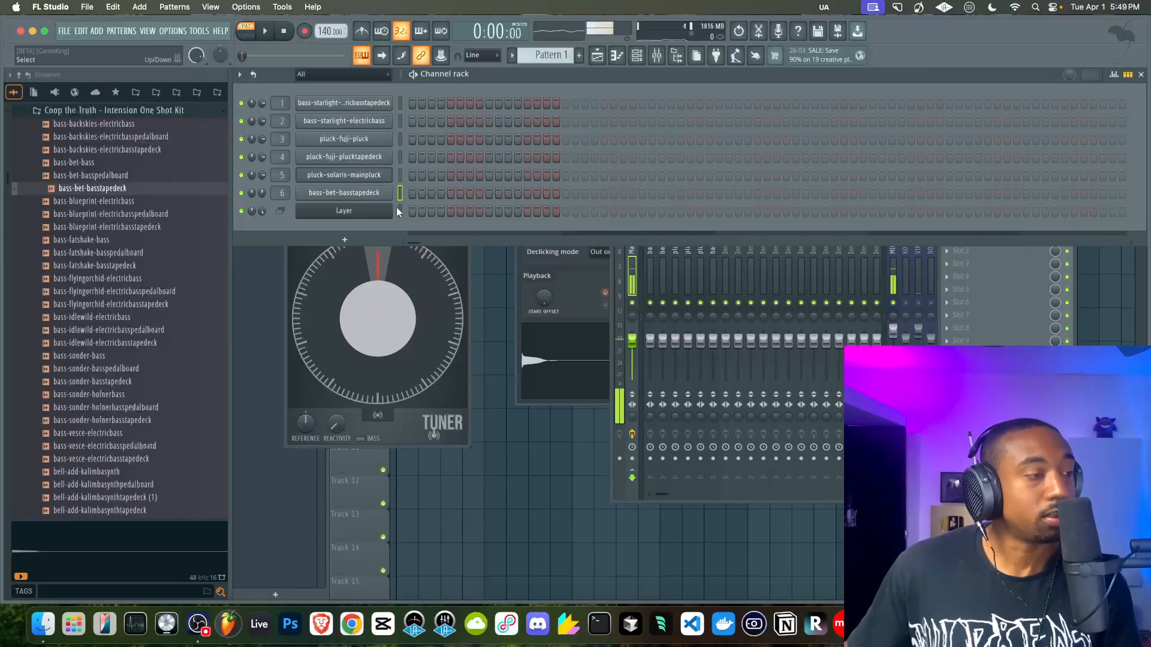
click(467, 326)
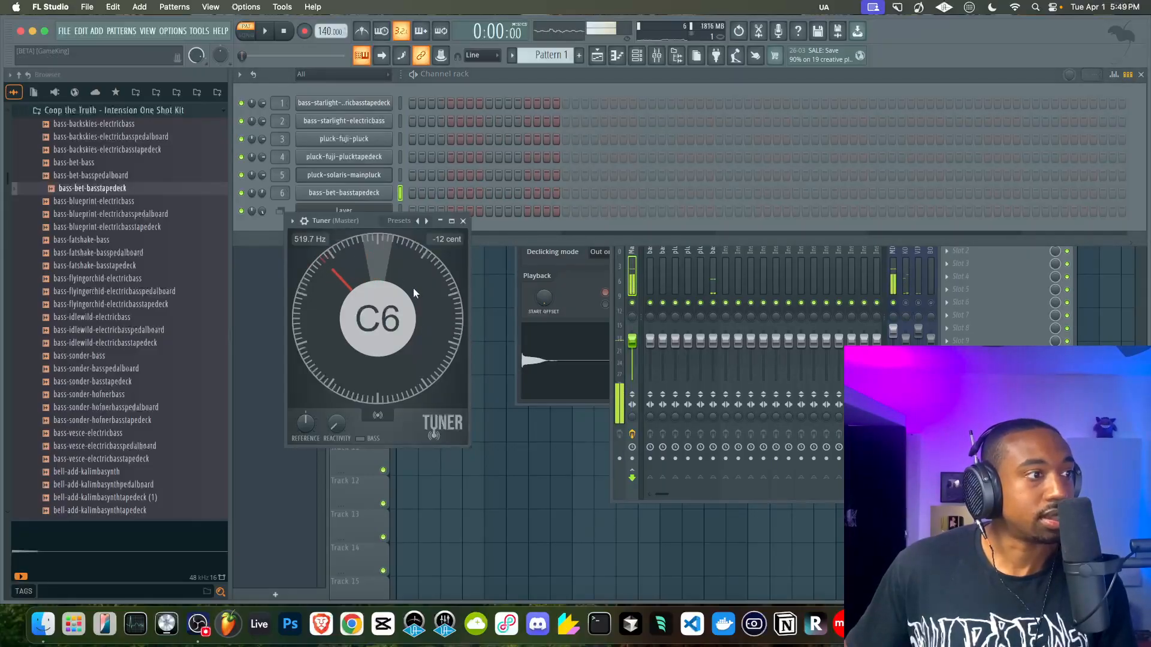
drag(359, 228, 360, 272)
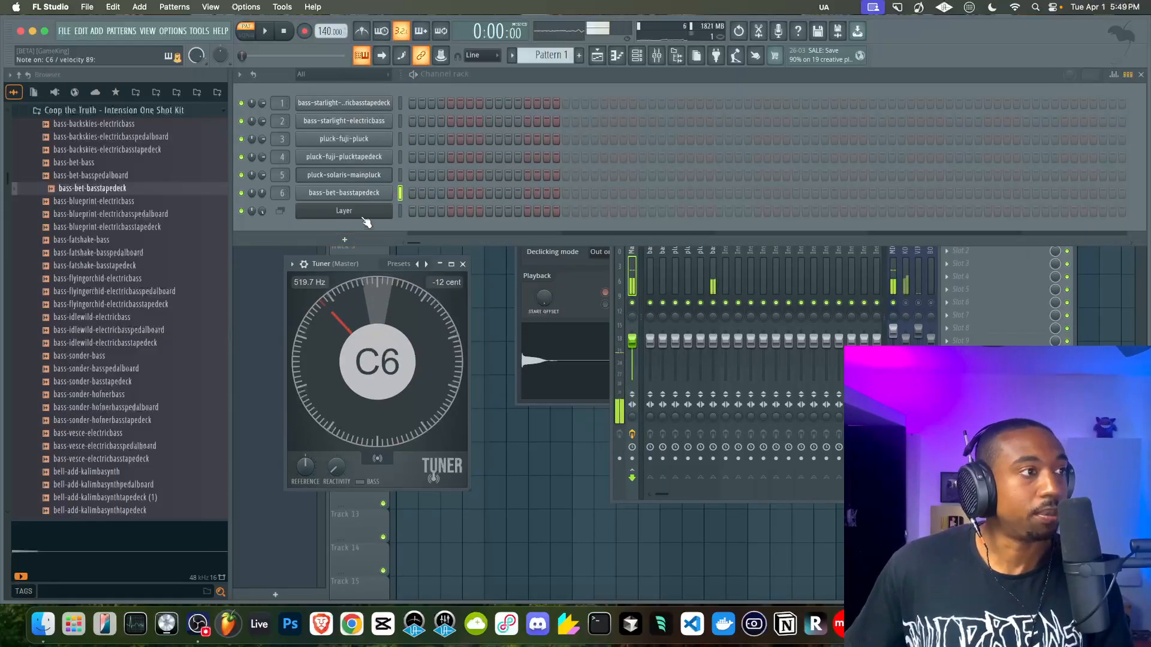
click(400, 174)
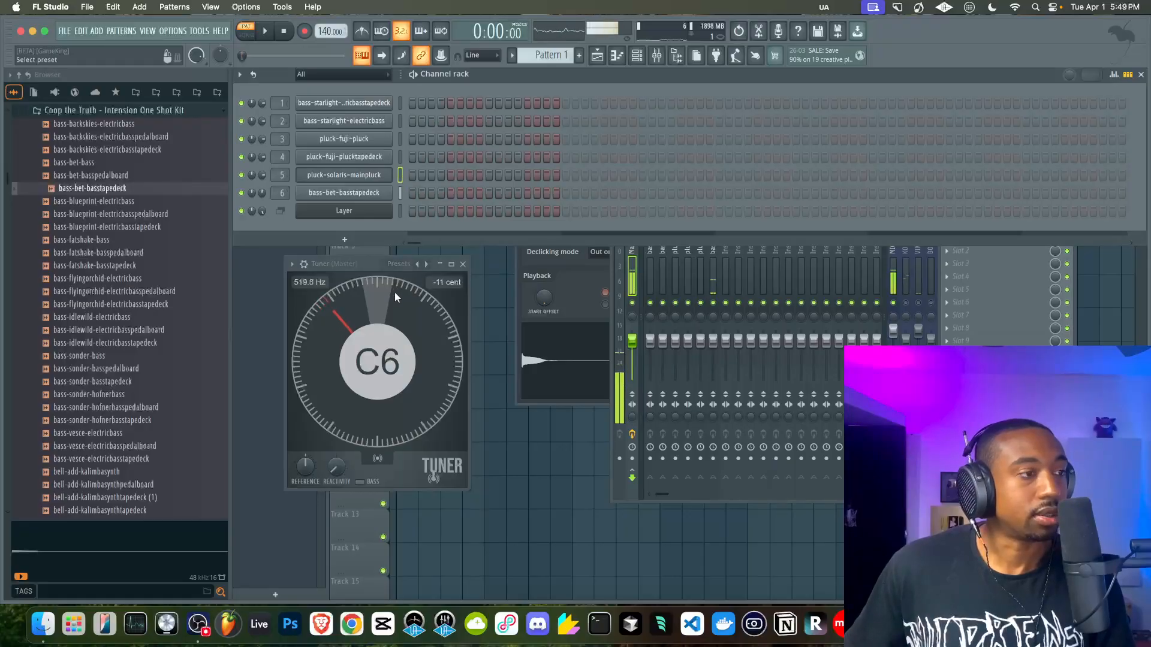
click(362, 268)
drag(362, 267, 352, 289)
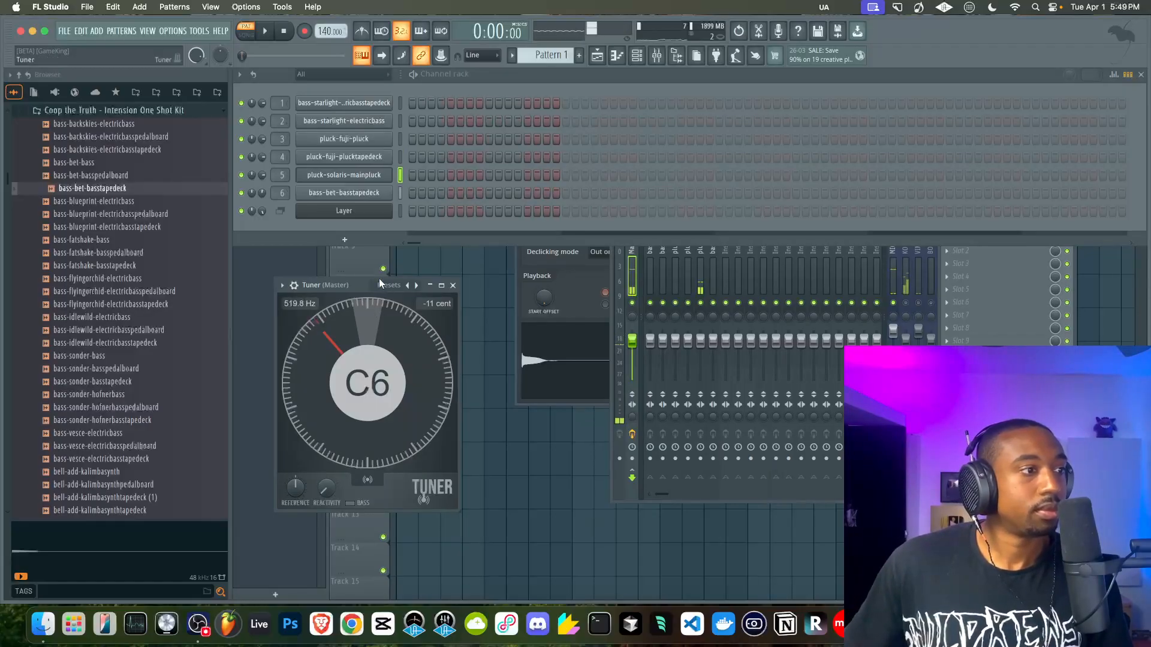
click(399, 158)
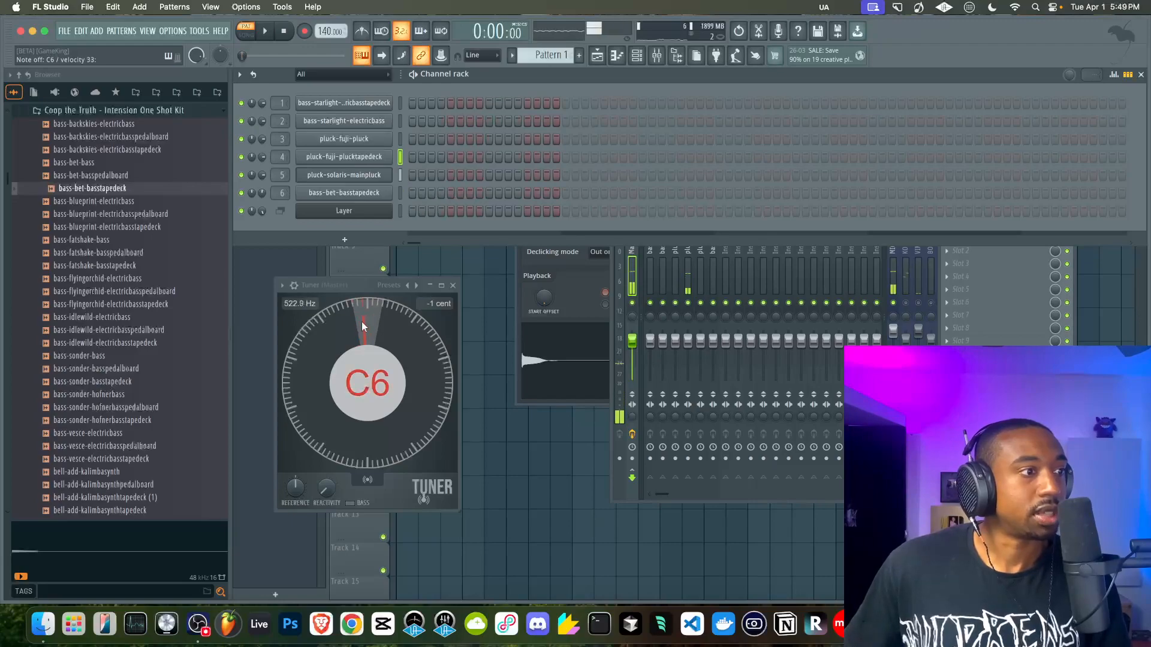
click(399, 142)
Select the Layer channel, play it to check its pitch in the Tuner, and open its settings window.
click(400, 210)
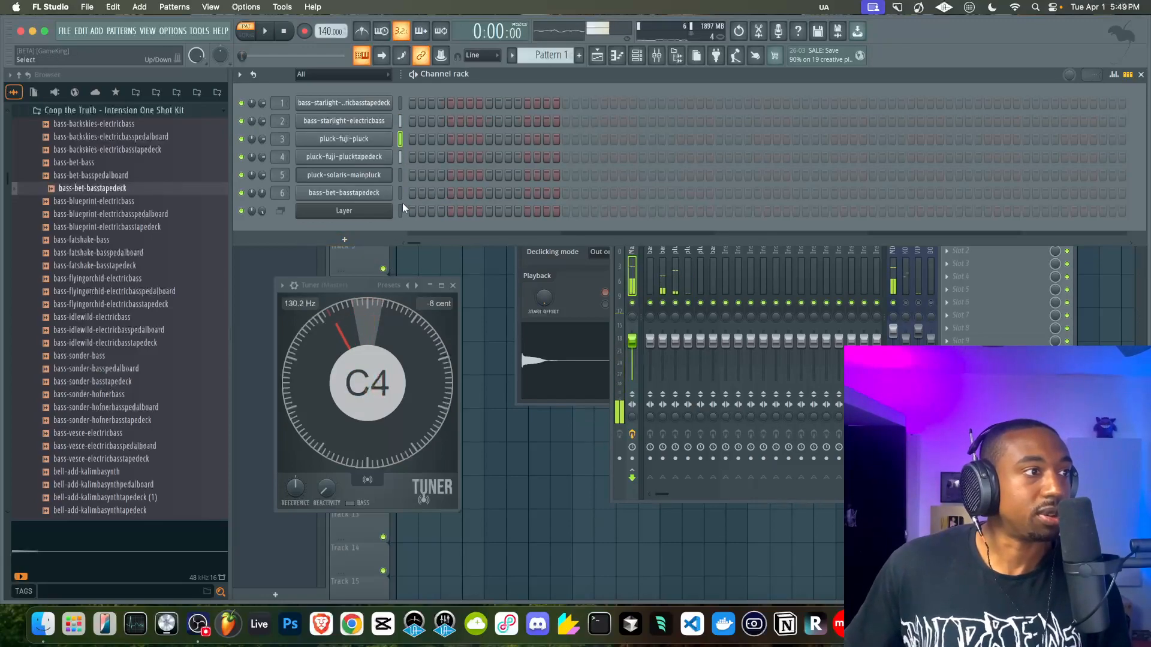
double_click(399, 211)
click(400, 214)
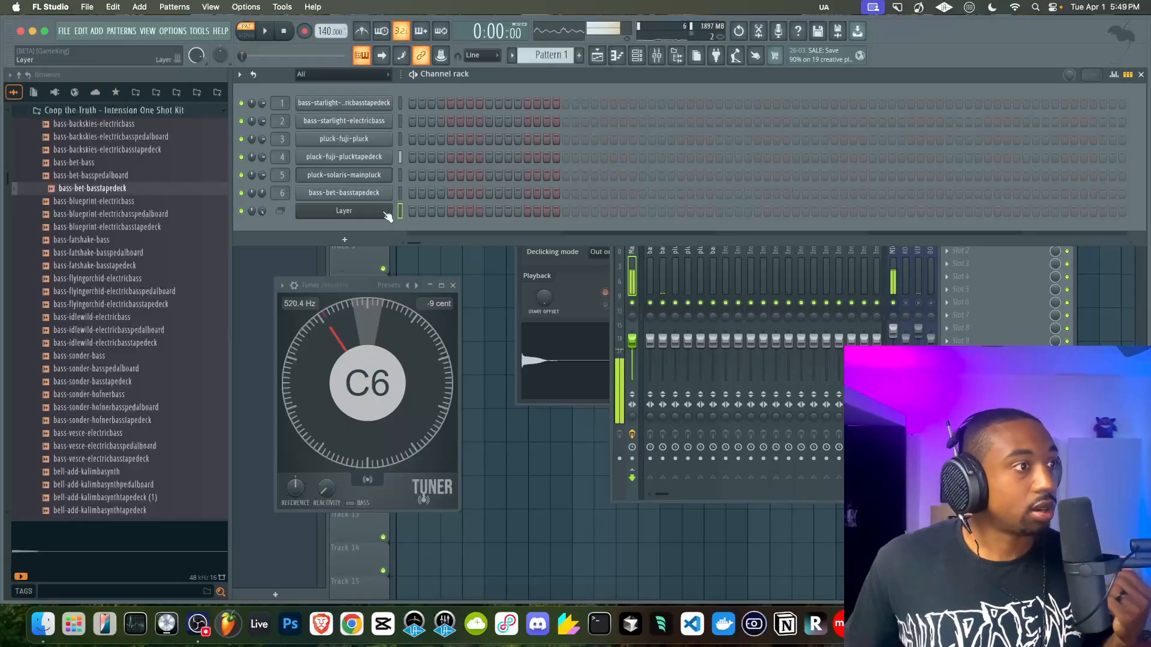
click(388, 212)
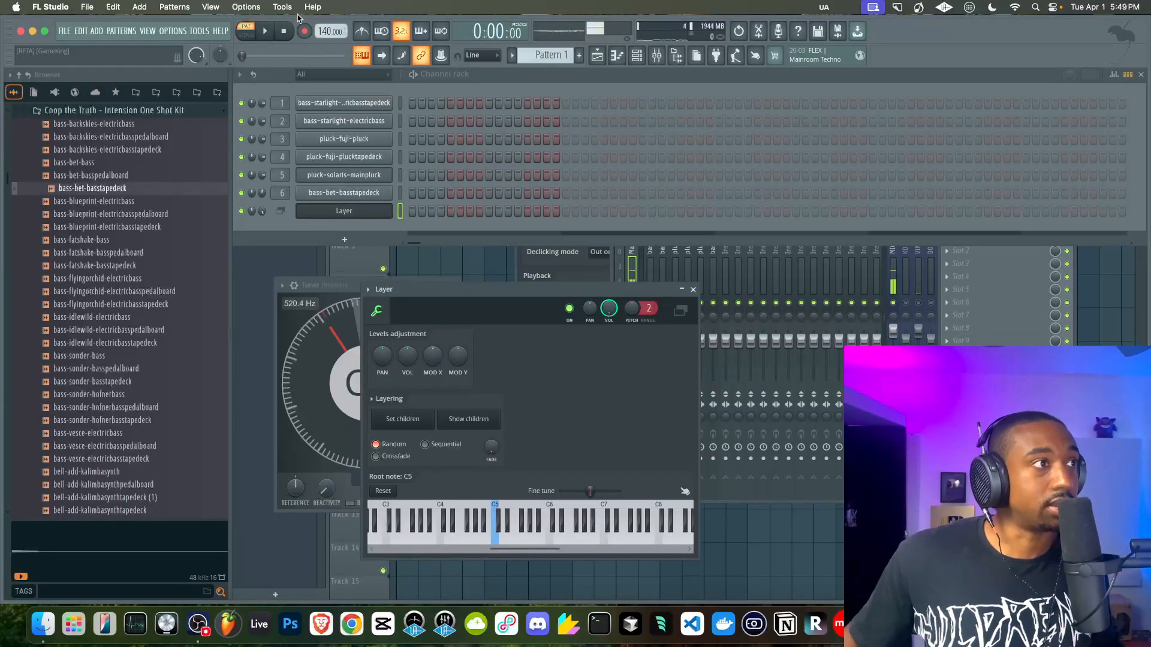
Record a chord progression on the Layer channel at 108 BPM with the metronome on, and return to the channel list.
click(361, 30)
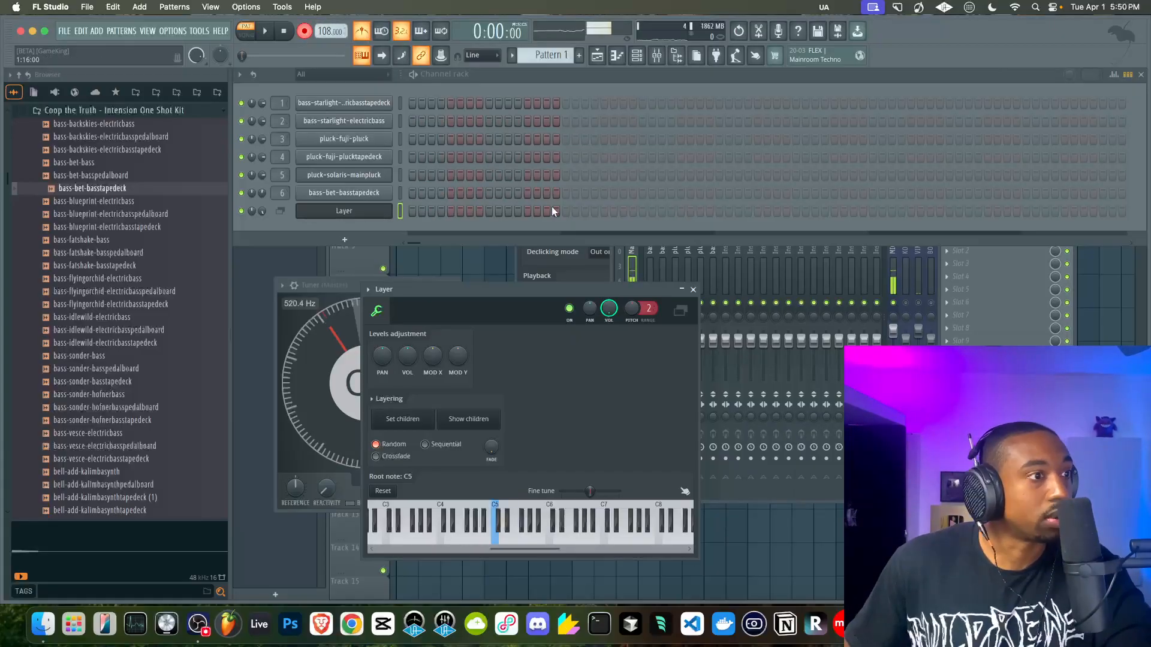
key(F12)
click(657, 55)
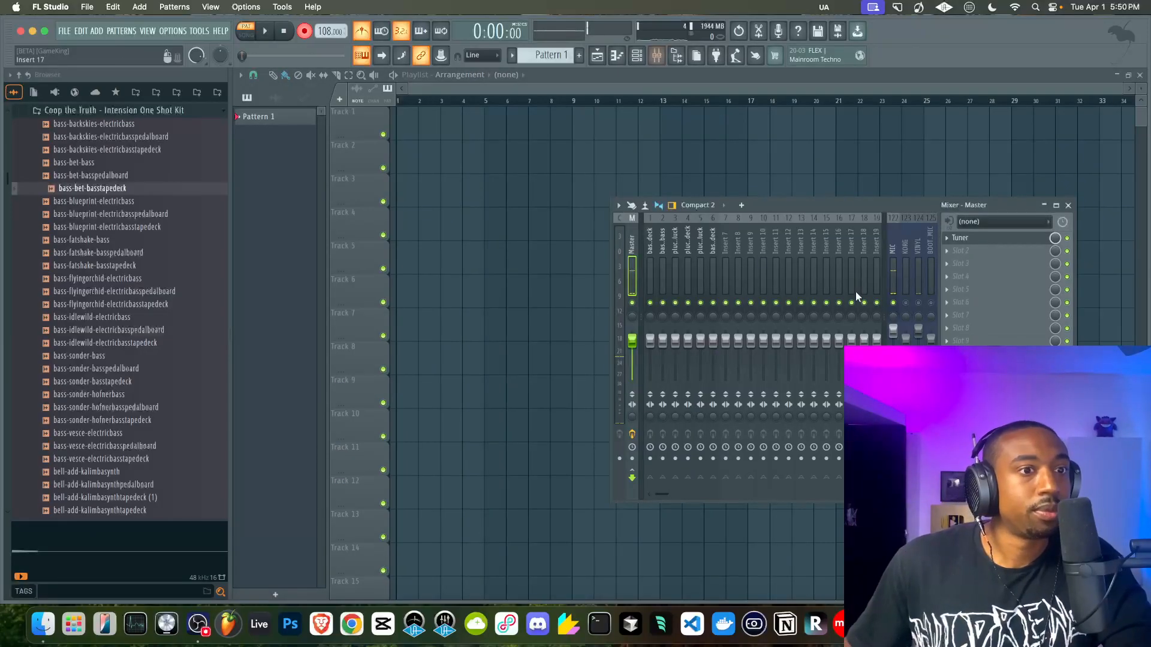
key(F9)
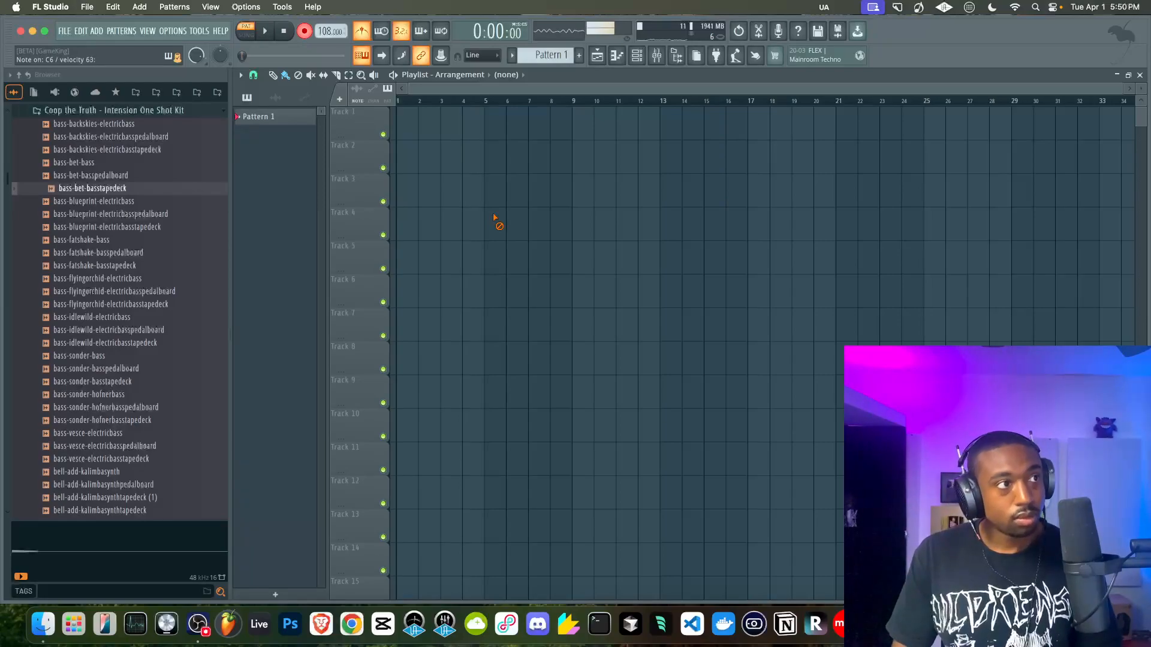
key(space)
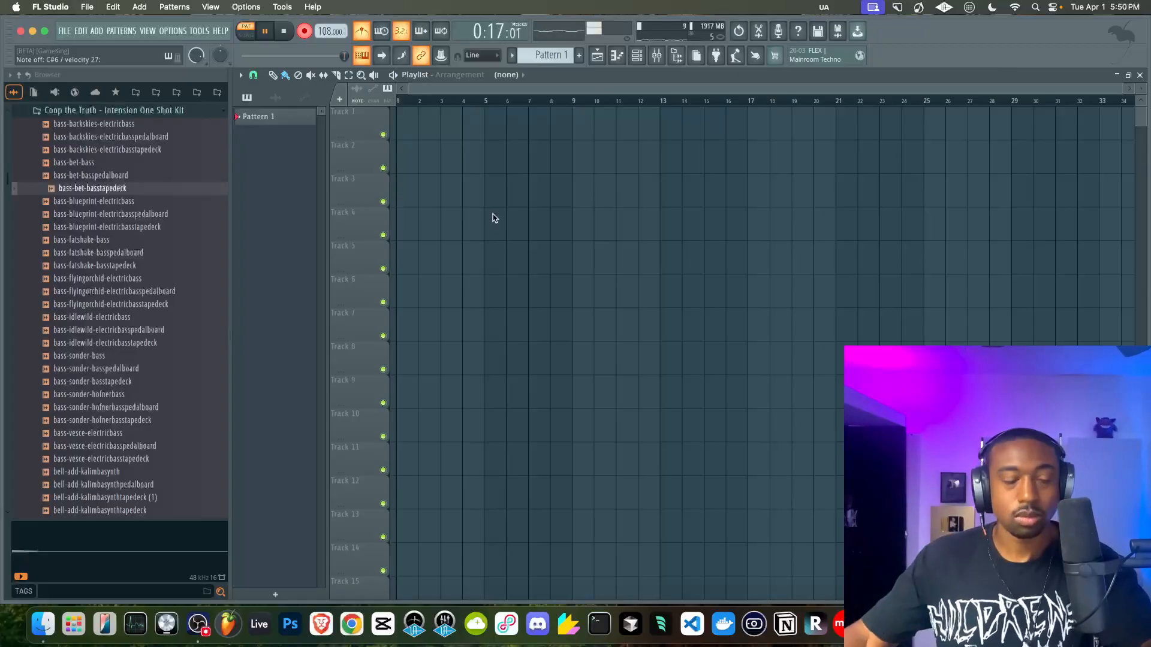
key(space)
click(657, 55)
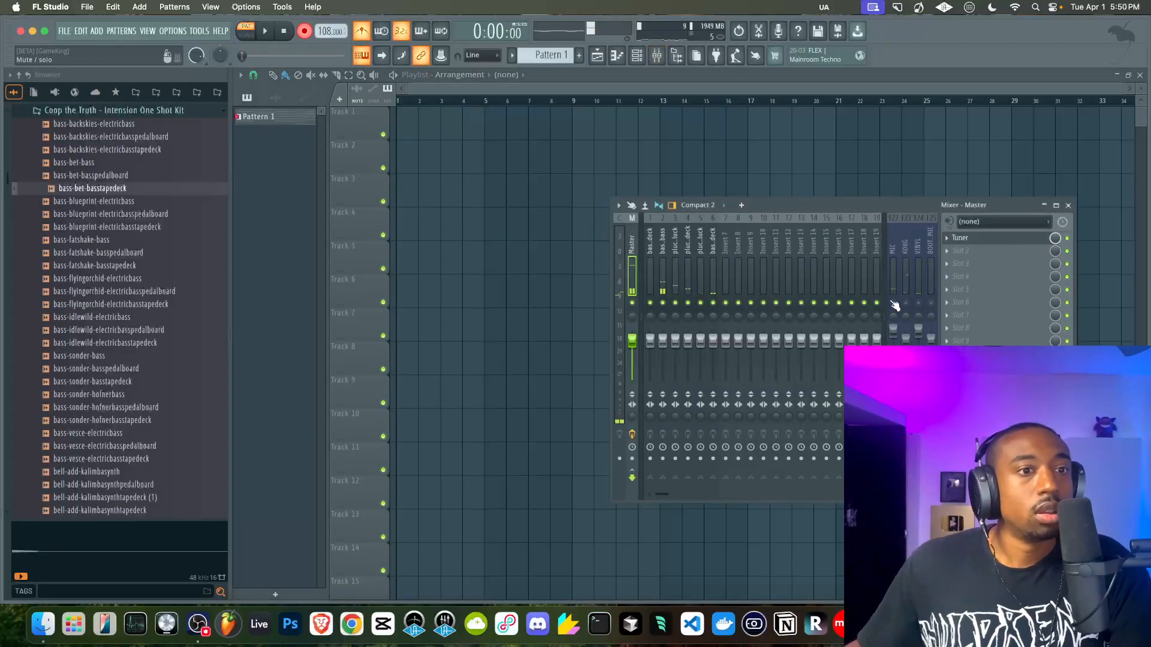
key(F6)
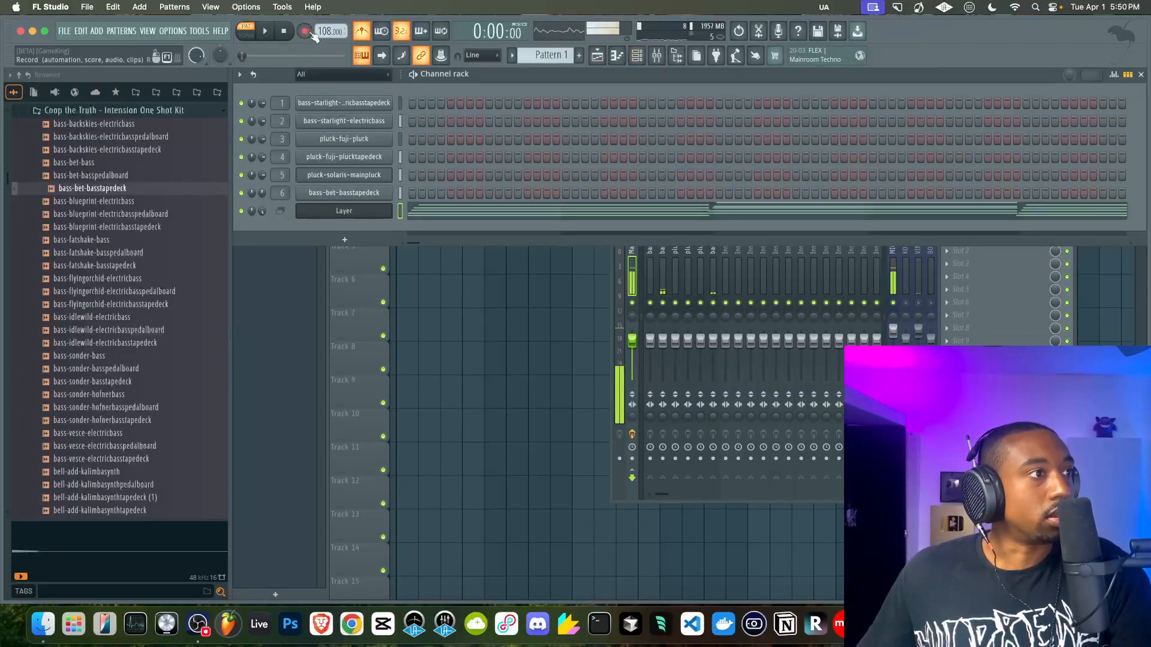
Open the bass-starlight-electricbasstapedeck channel's settings and limit its key zone to F3 through B4.
click(364, 107)
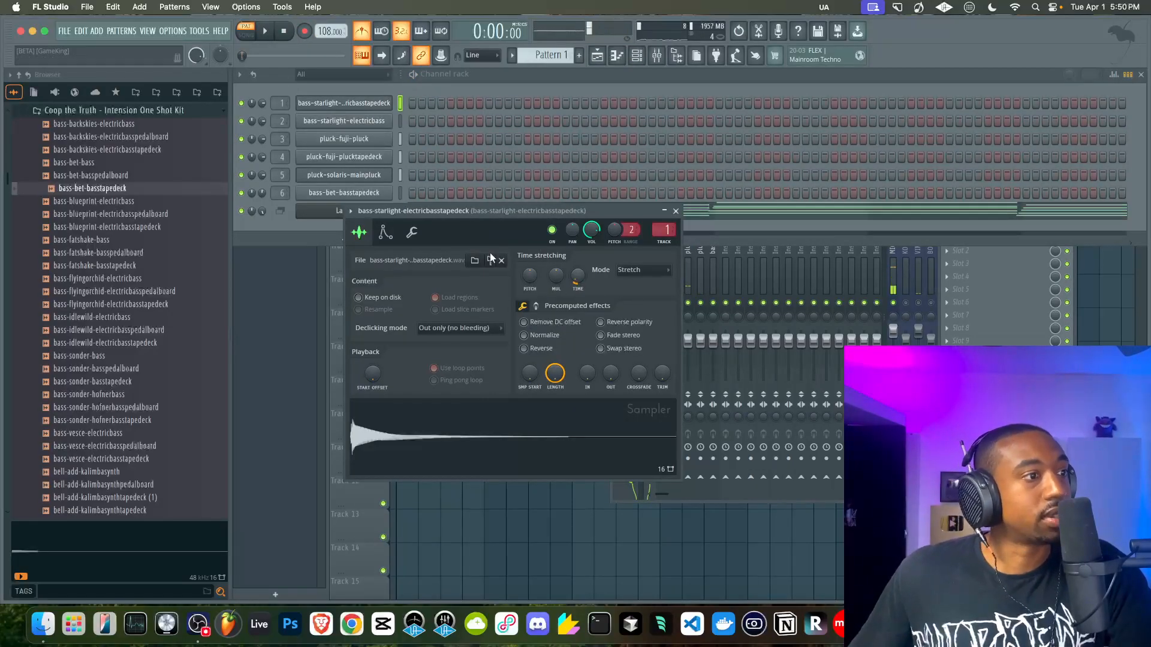
click(412, 232)
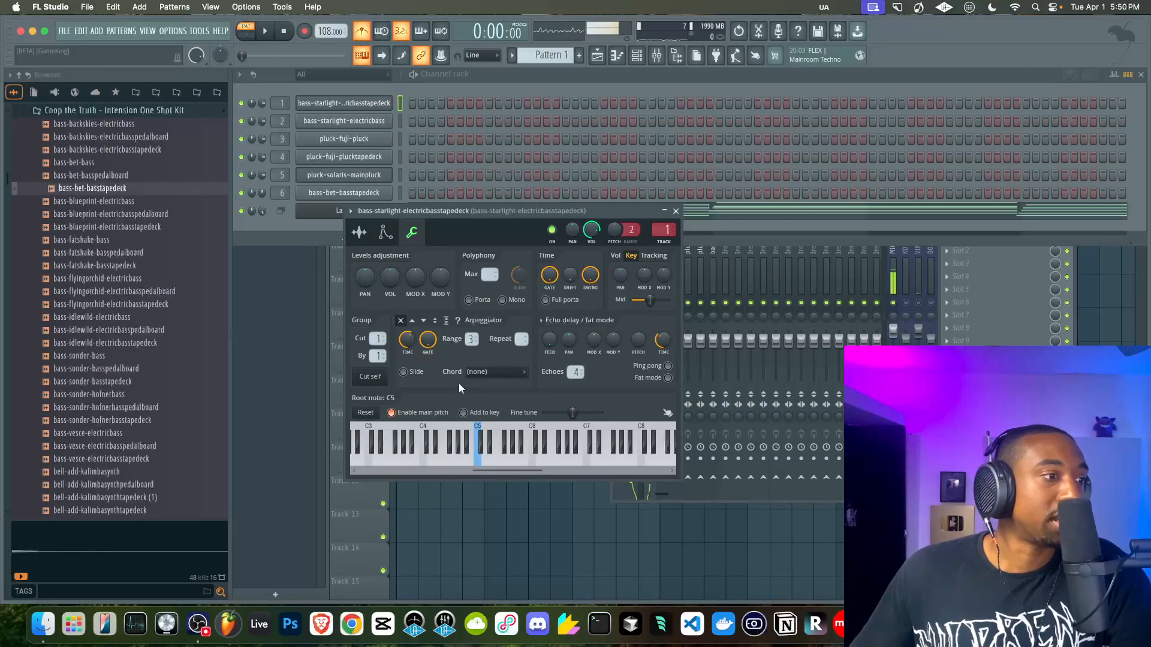
drag(434, 214, 373, 252)
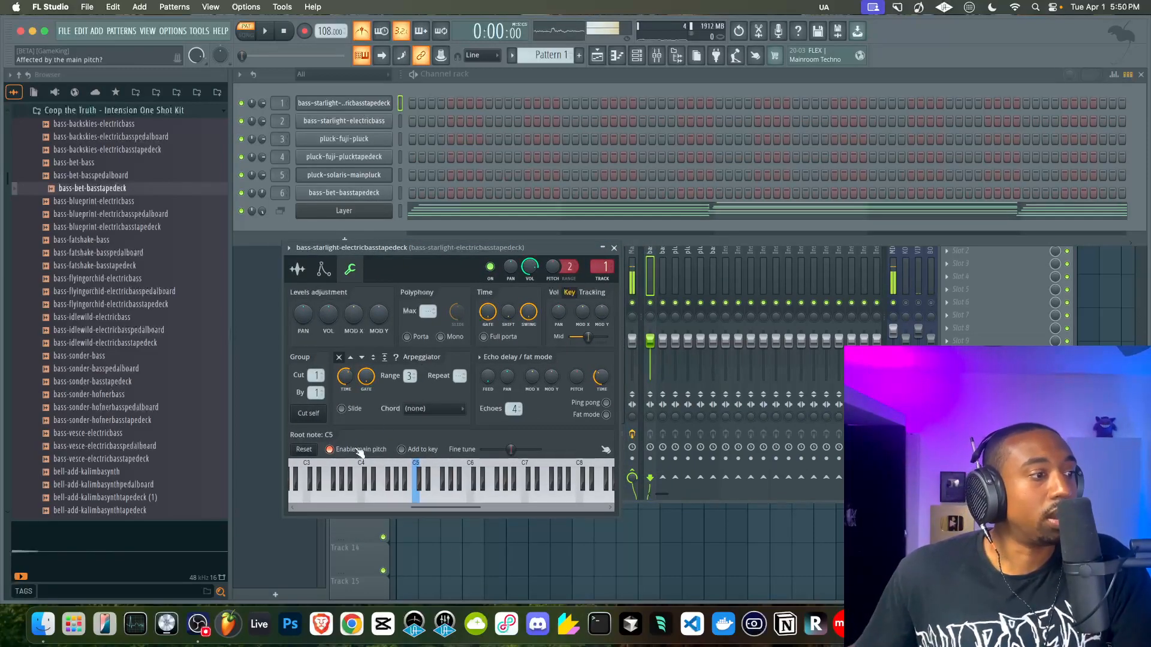
drag(415, 469, 334, 466)
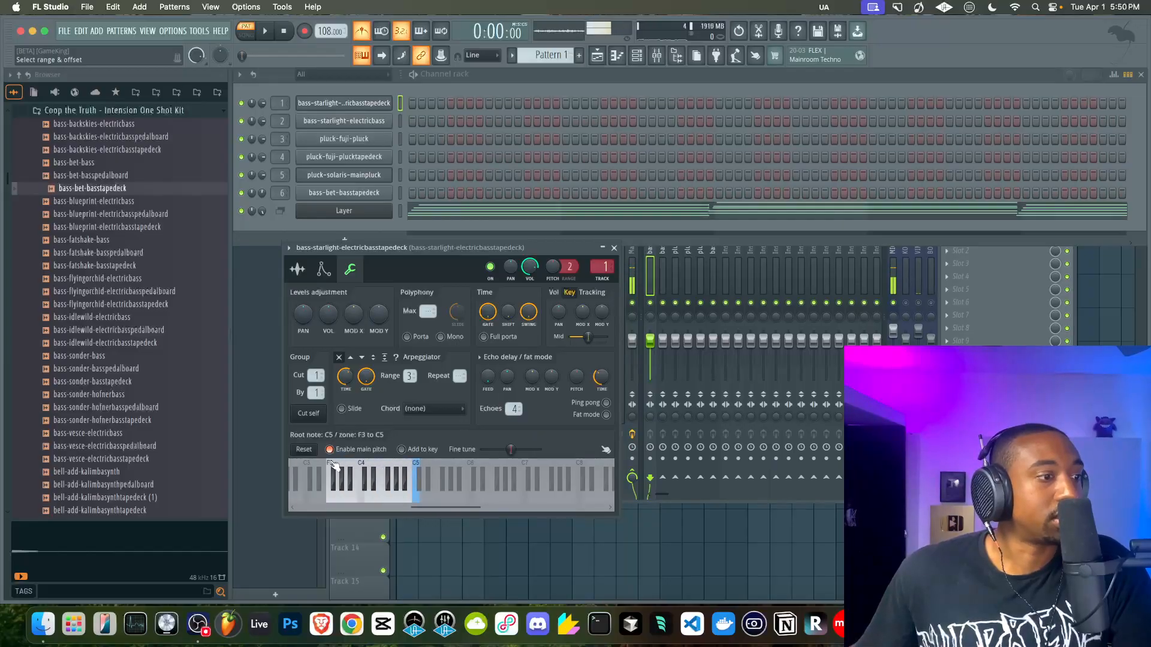
click(411, 464)
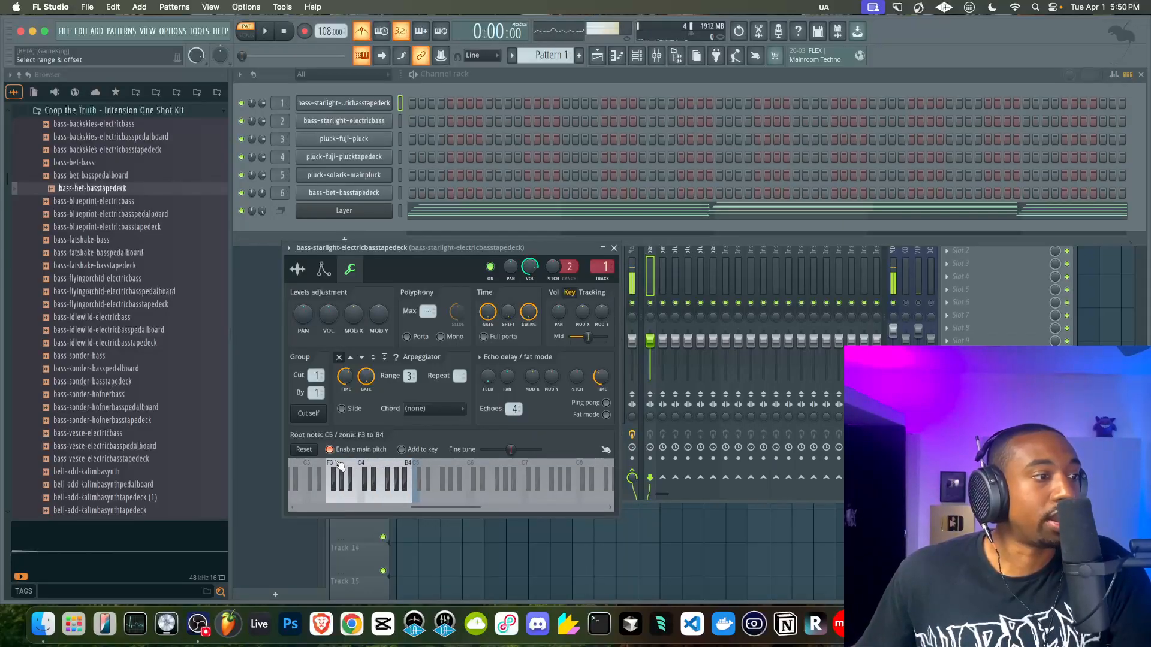
Extend the bass-starlight-electricbasstapedeck channel's key zone down so that it spans D#0 to B4.
click(321, 271)
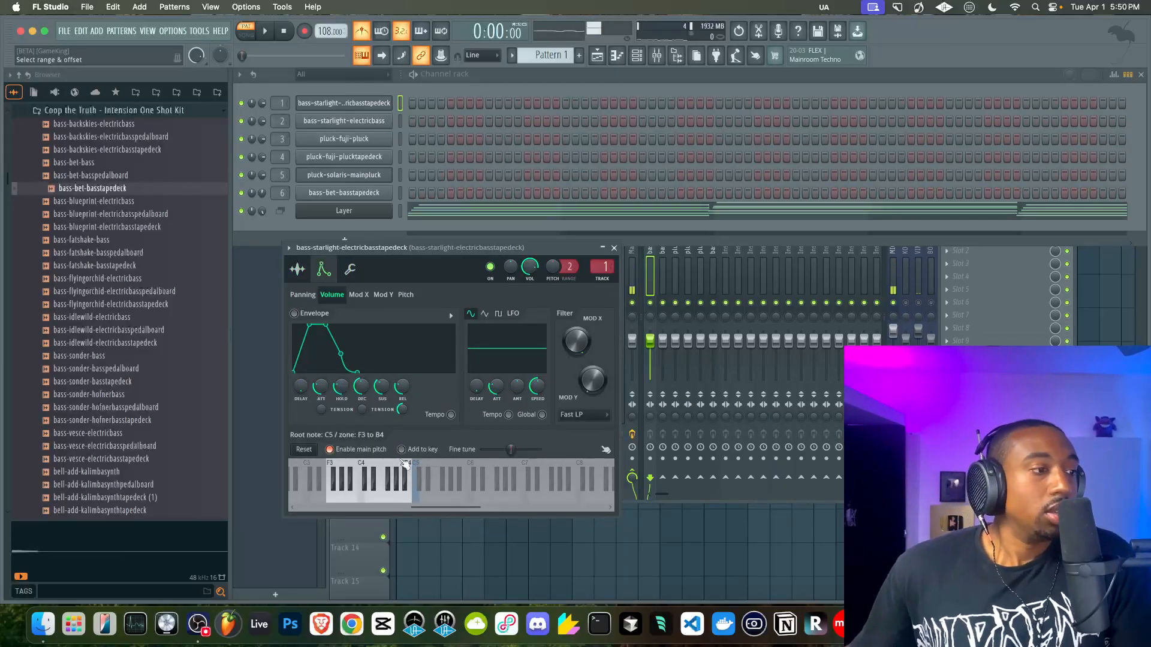
drag(409, 466, 271, 470)
drag(431, 508, 276, 520)
mouse_move(473, 470)
mouse_down()
mouse_move(447, 471)
mouse_move(472, 467)
mouse_up()
drag(393, 467, 271, 464)
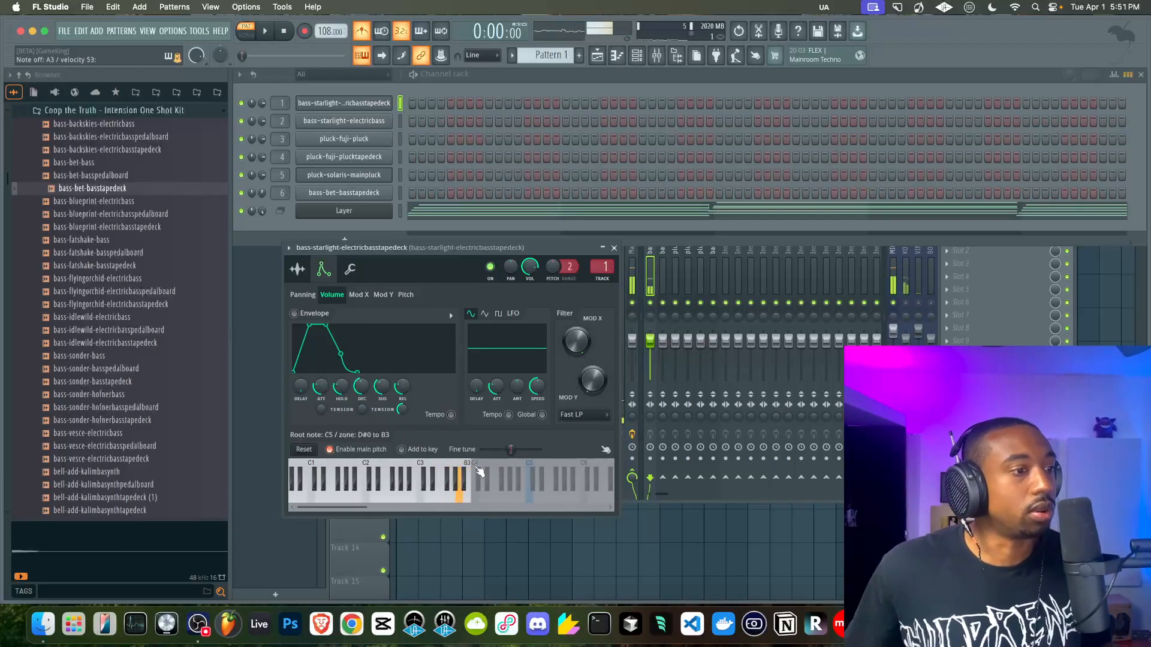
drag(477, 467, 526, 469)
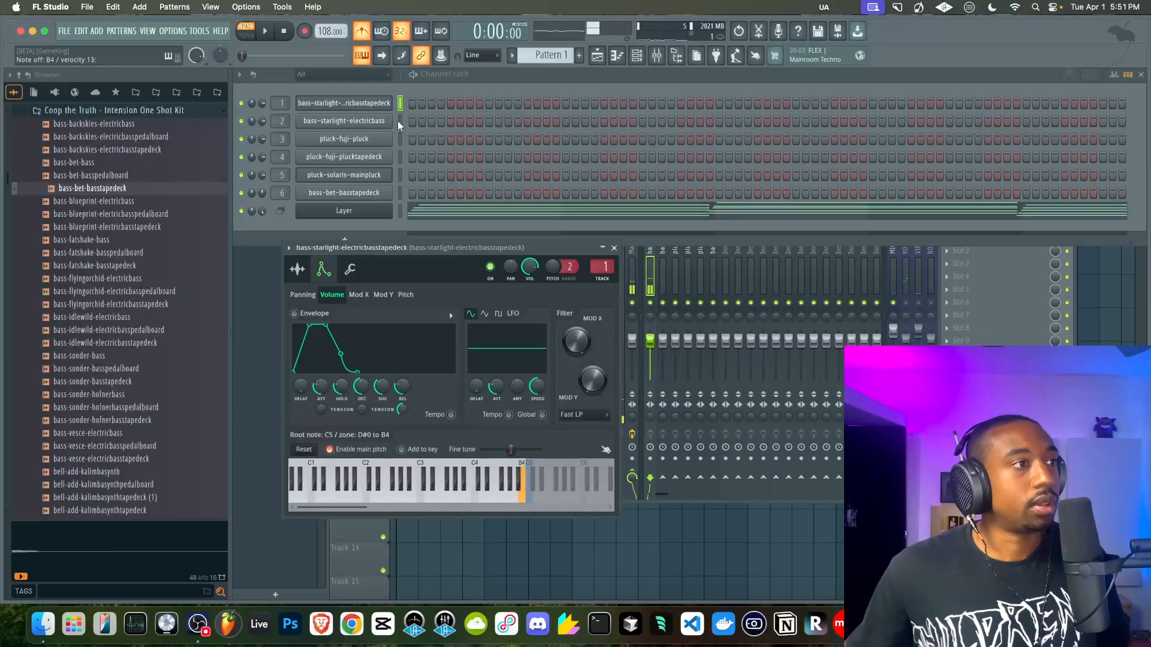
Limit the bass-starlight-electricbass channel's key zone to C0 through B4 and close its window.
click(382, 121)
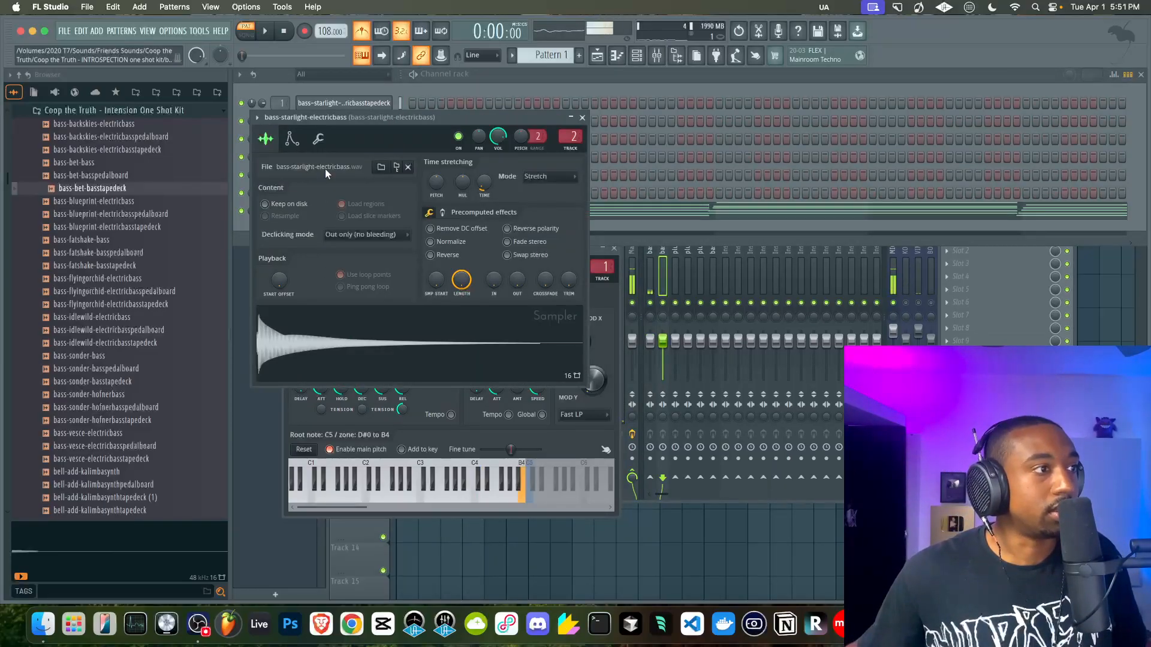
click(291, 139)
drag(381, 337, 209, 333)
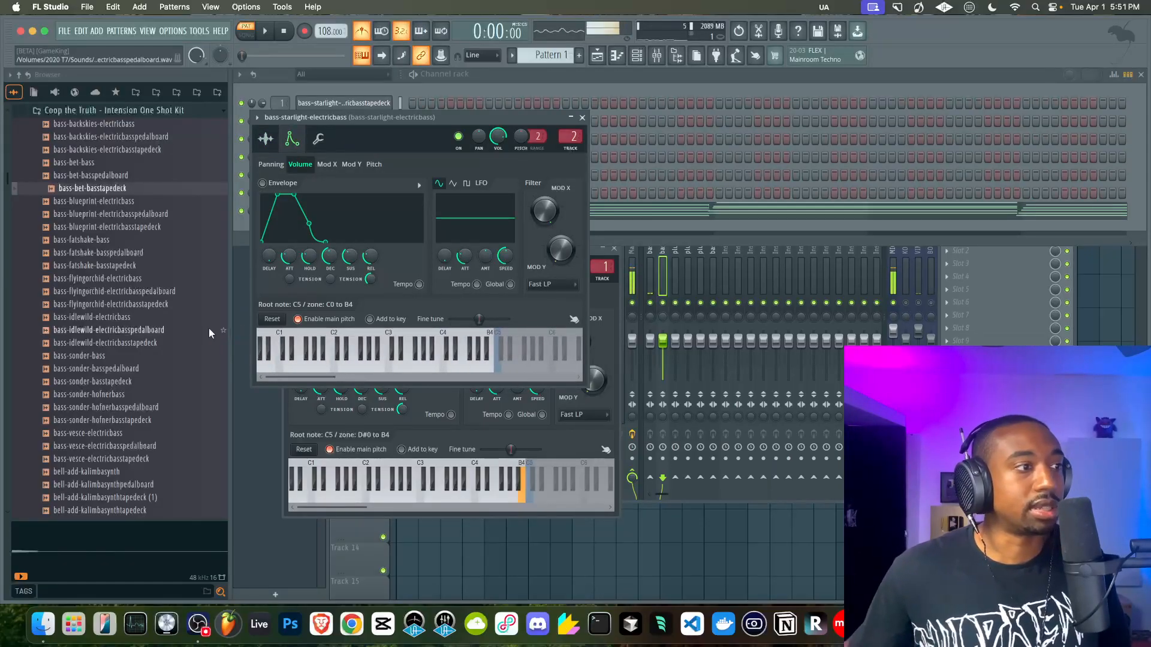
click(582, 118)
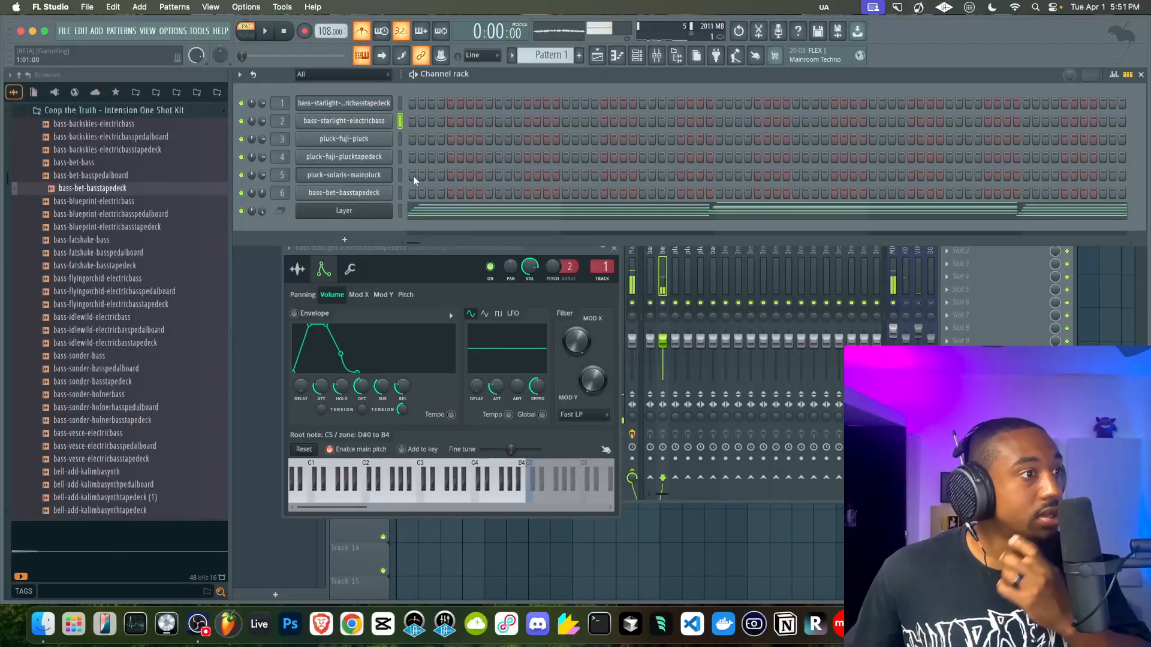
click(372, 124)
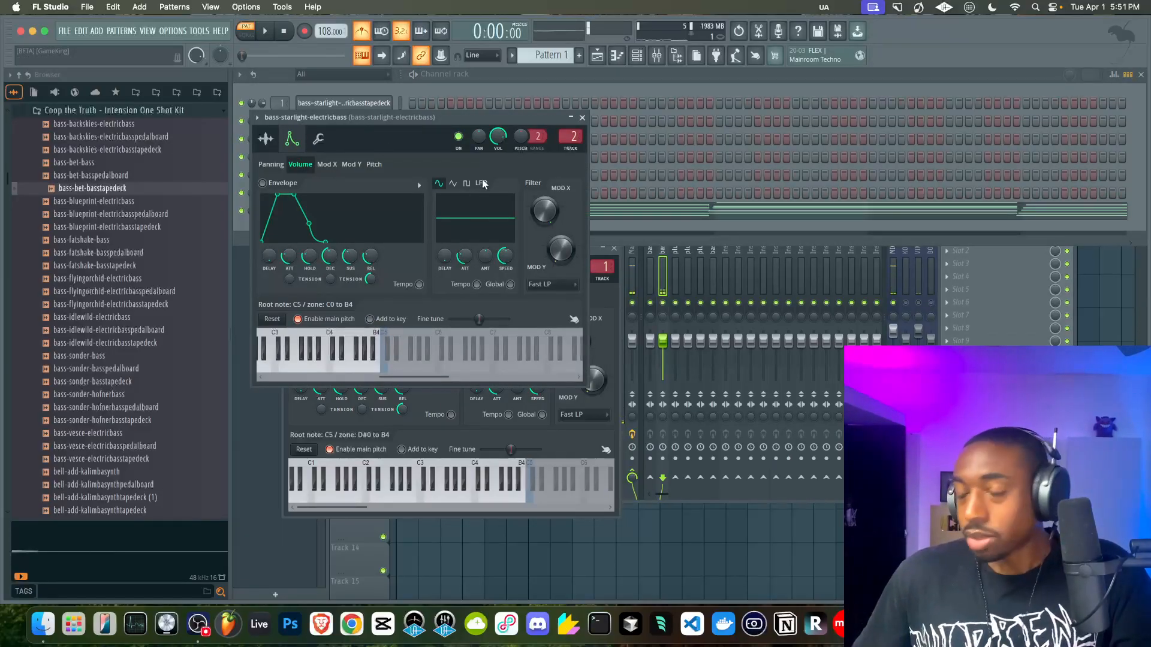
click(582, 118)
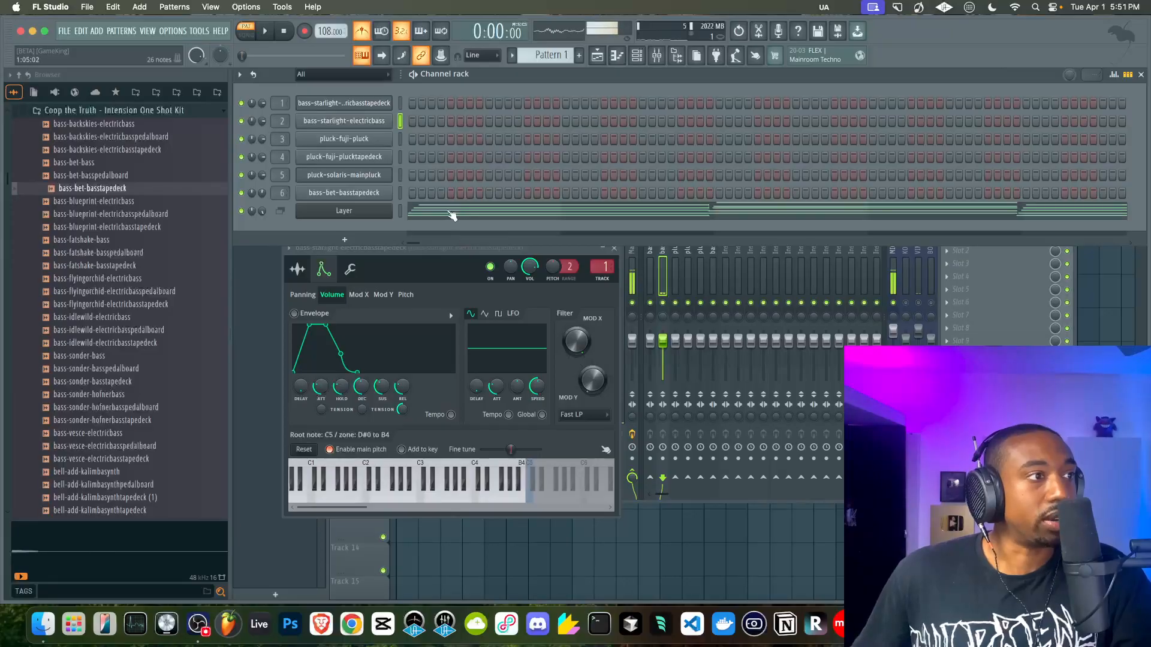
Examine the Layer channel's recorded chords in the piano roll and open the Layer settings window.
click(449, 212)
scroll(479, 358, up, 5)
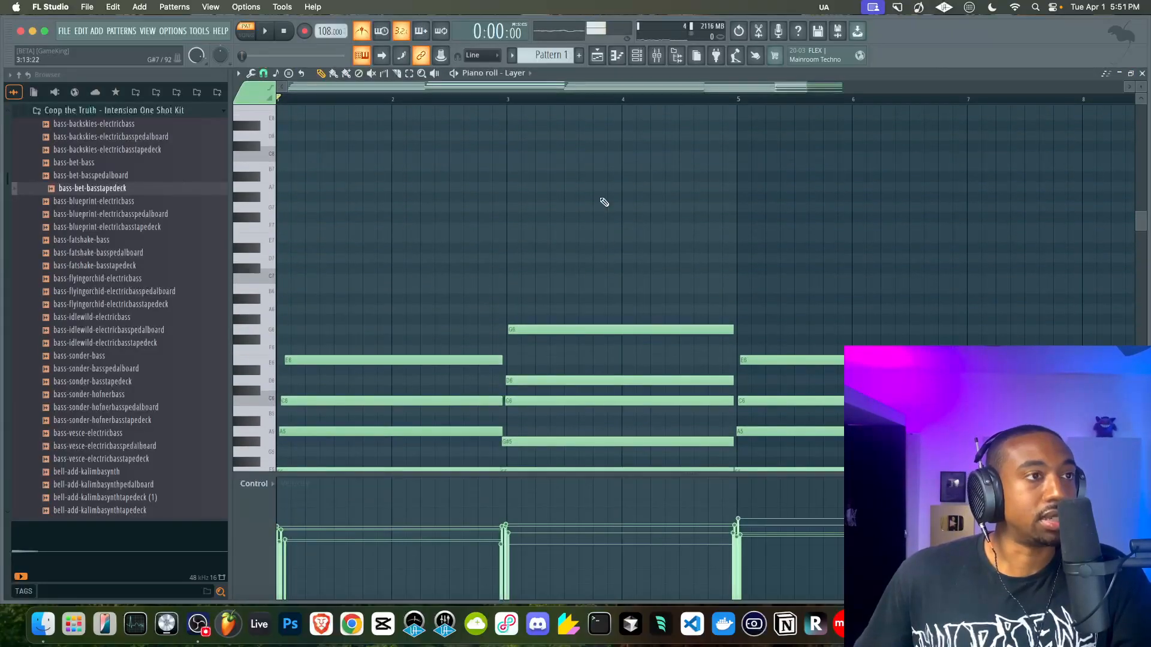
click(637, 56)
click(377, 210)
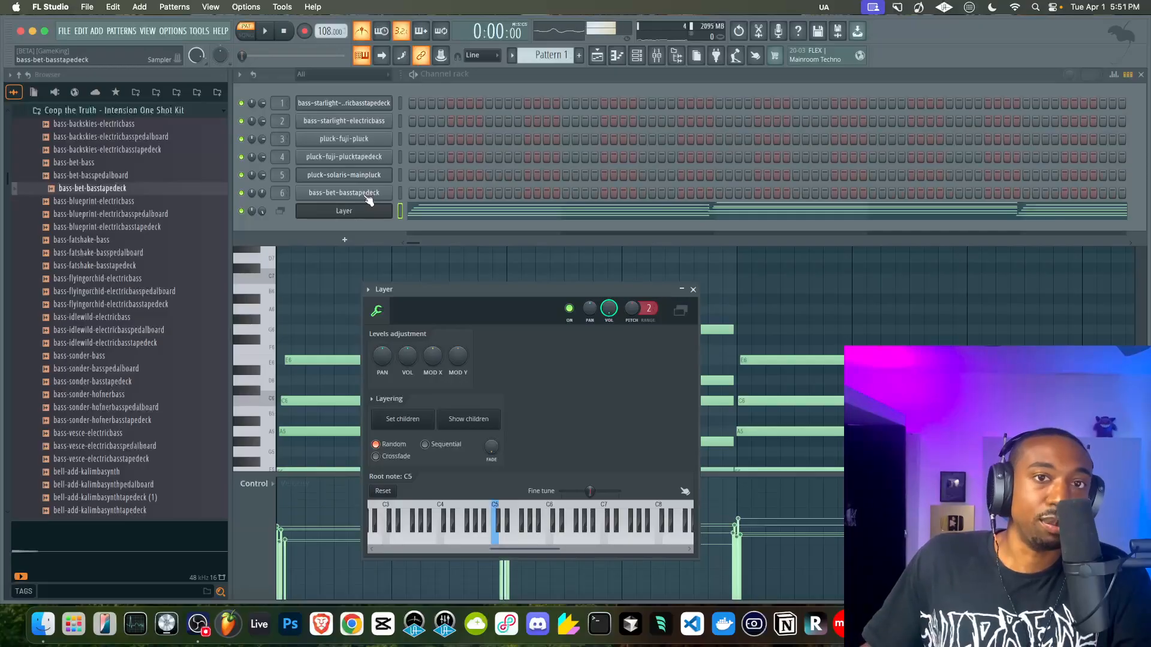
Play back the Layer's recorded chords in the piano roll with the mixer open, and stop playback.
click(407, 209)
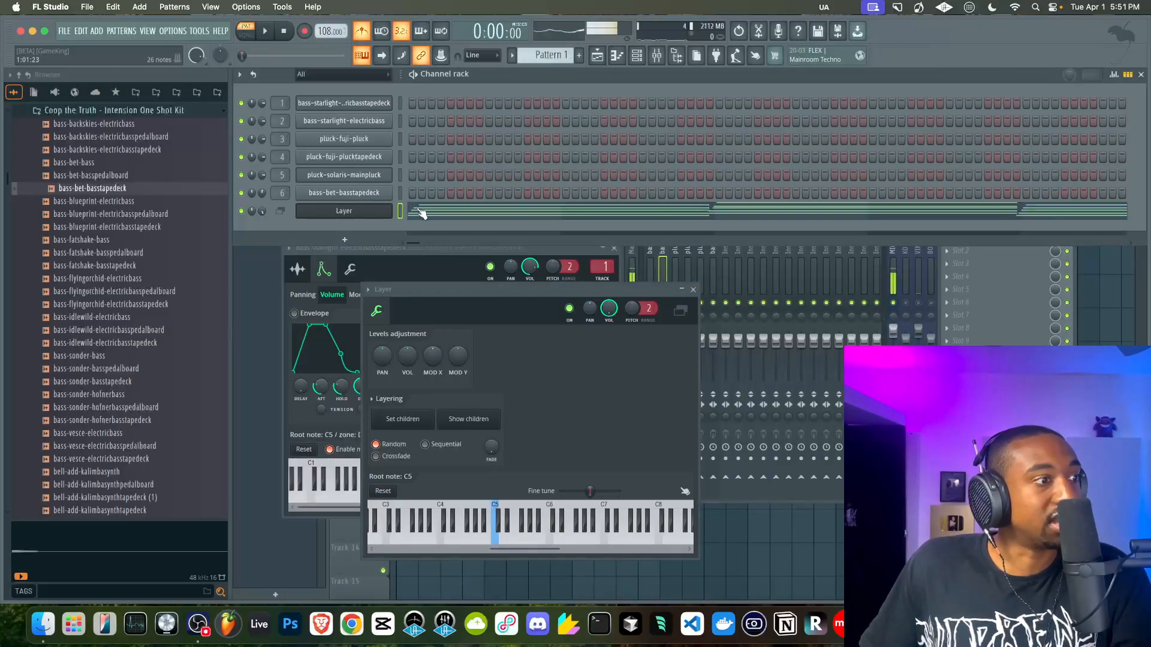
key(space)
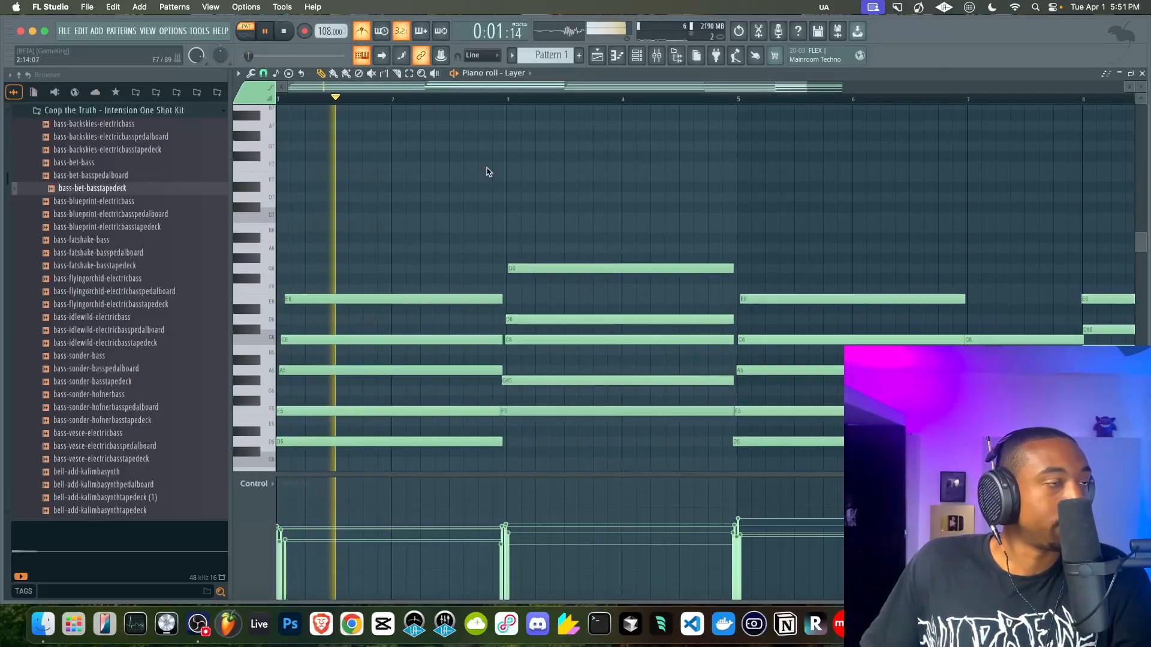
key(F9)
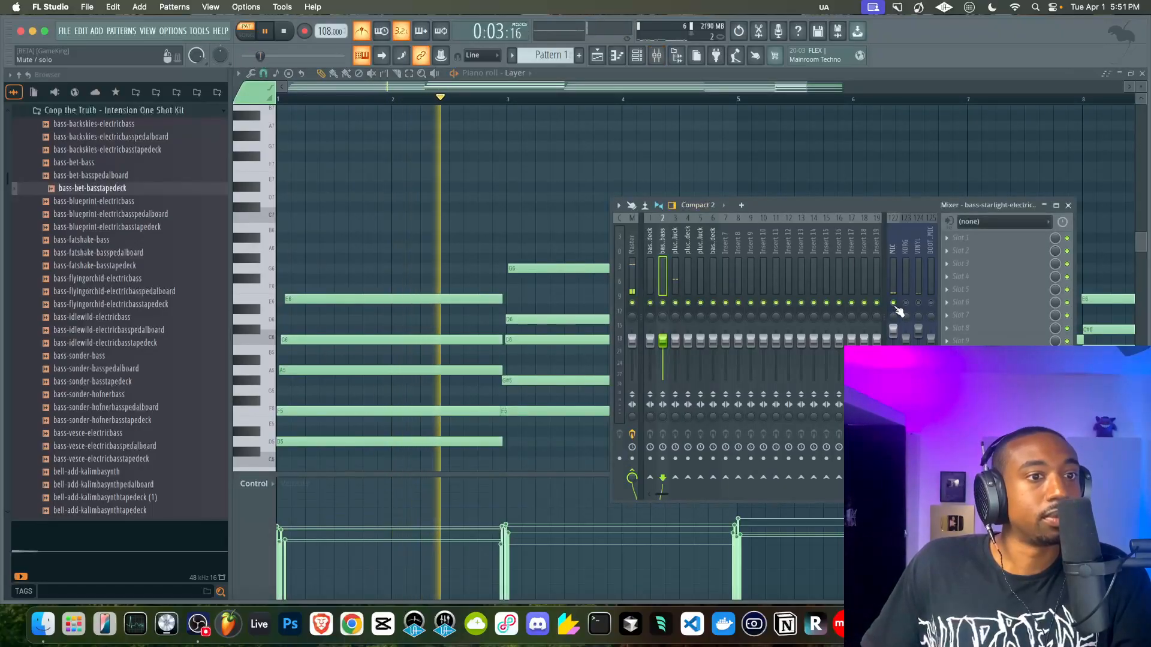
click(658, 56)
click(658, 56)
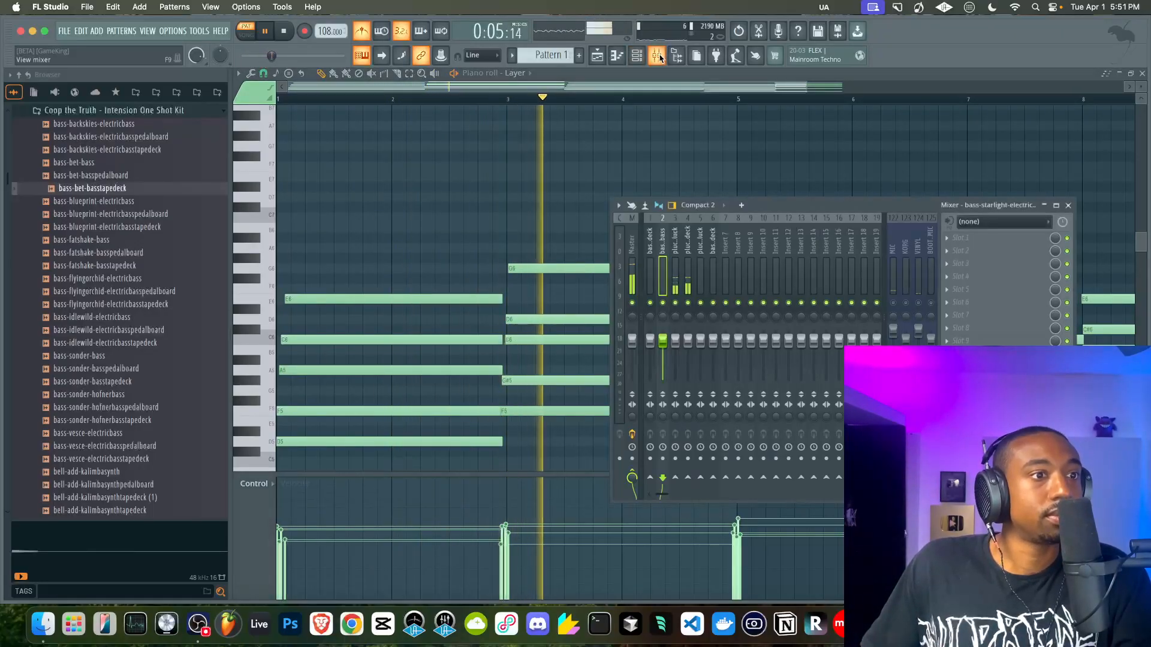
key(space)
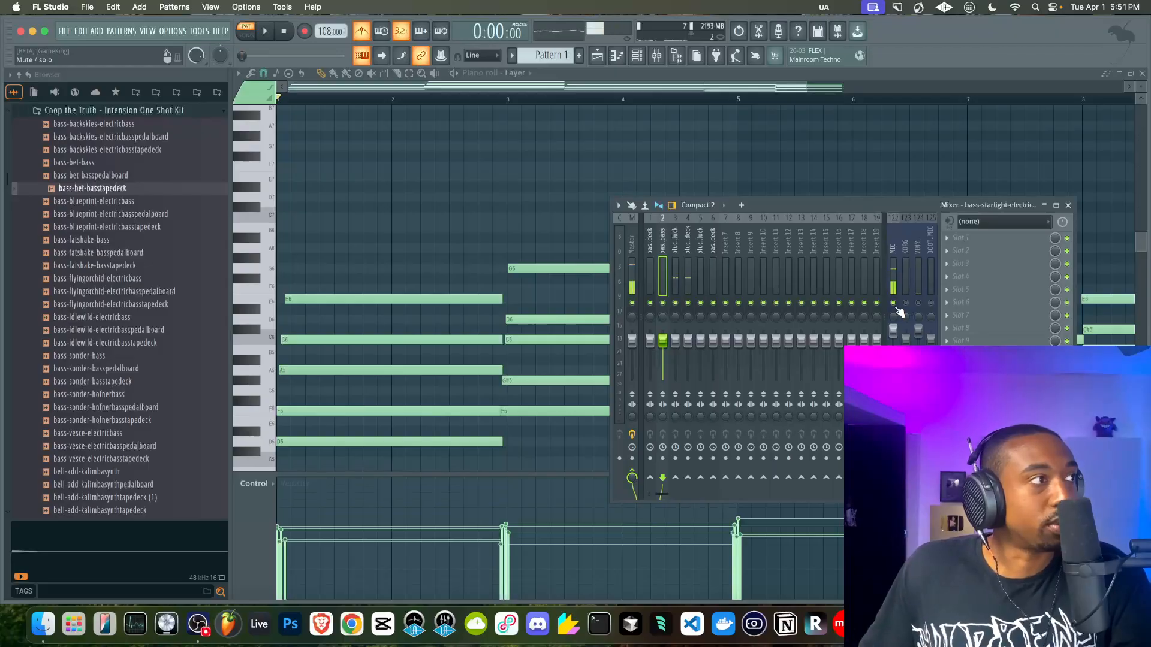
Start pattern playback with the MIC mixer track muted and enable portamento on the bass-bet-basstapedeck channel.
key(space)
key(F6)
click(892, 303)
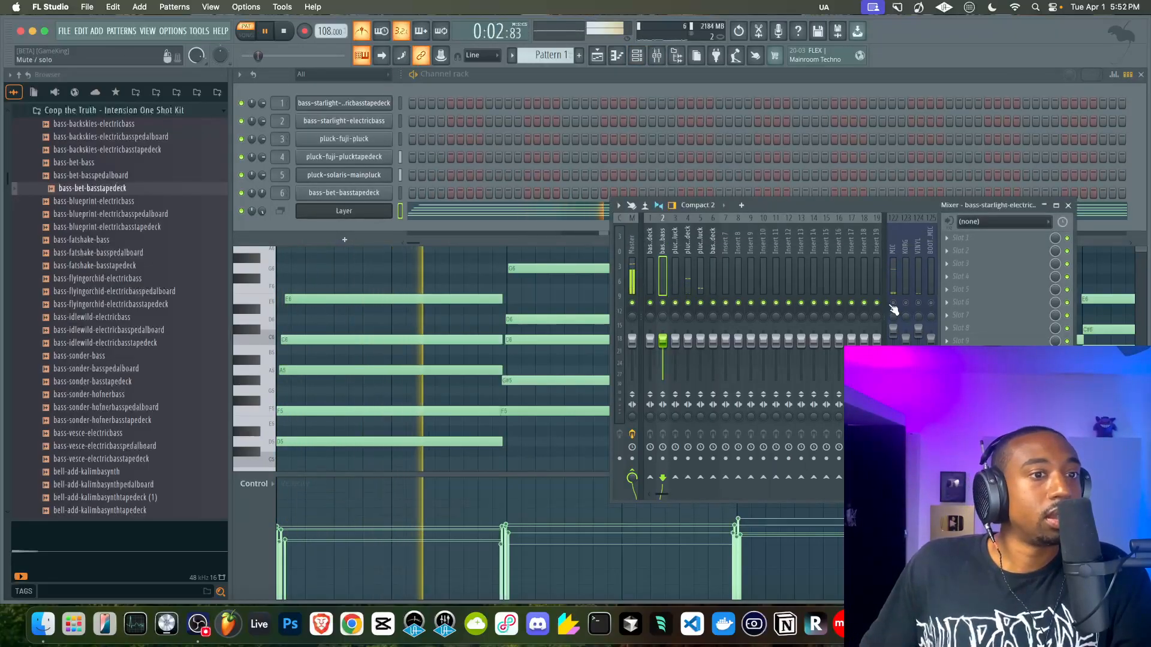
click(344, 192)
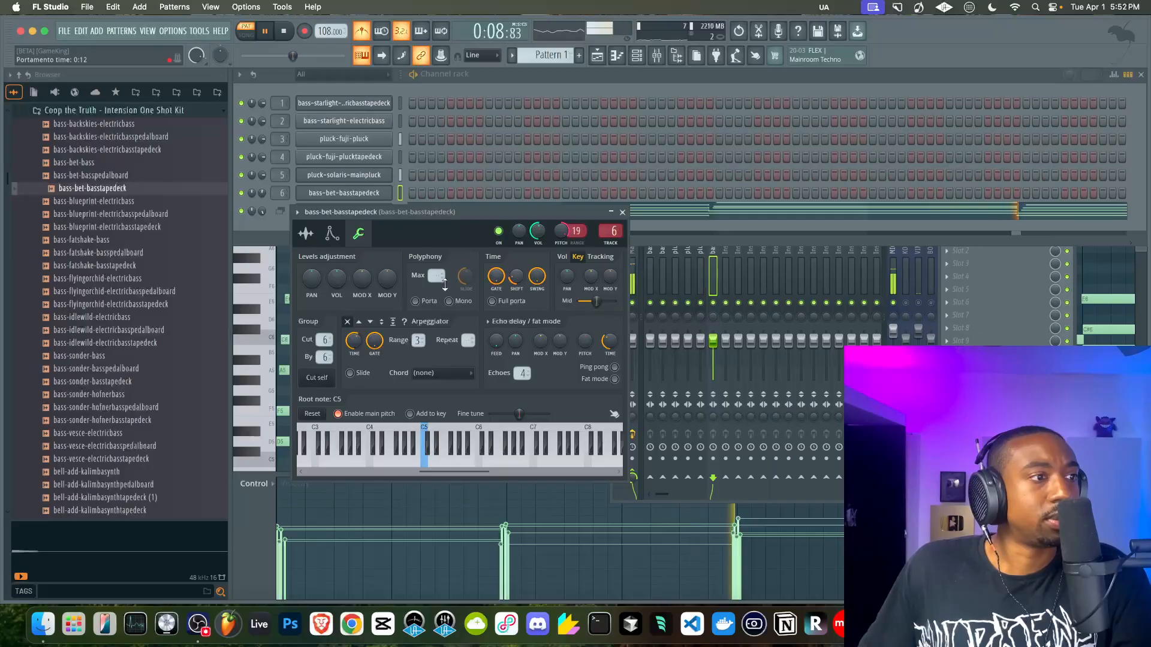
click(415, 301)
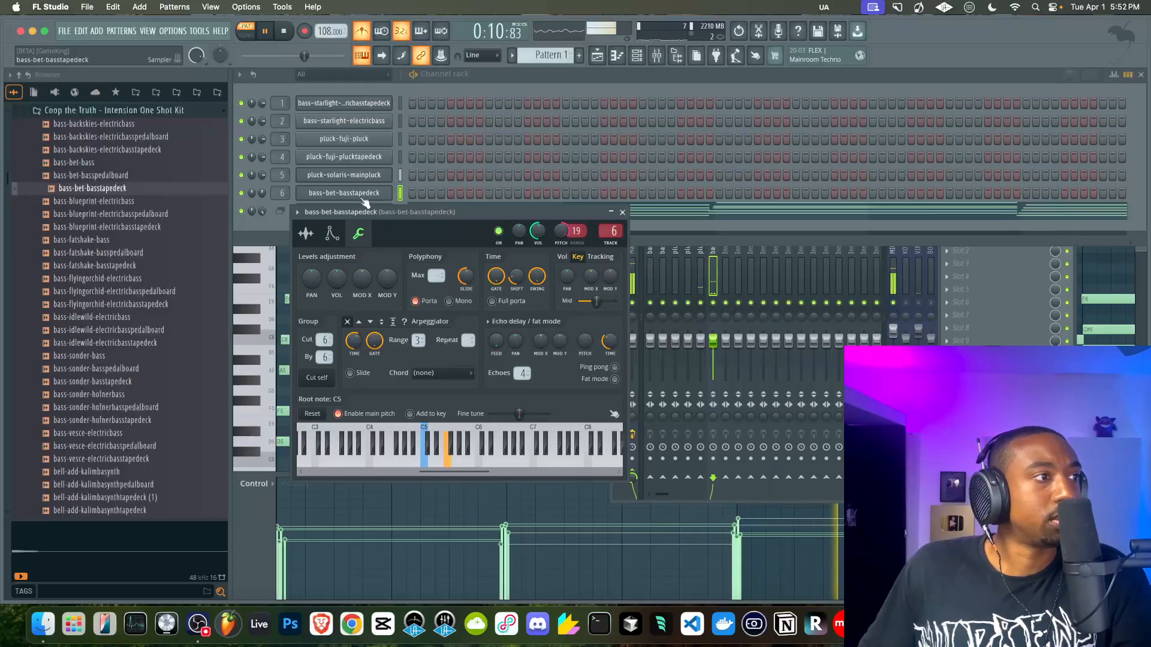
Shift the pluck-solaris-mainpluck sample's stereo delay to the right and turn off the metronome.
click(344, 174)
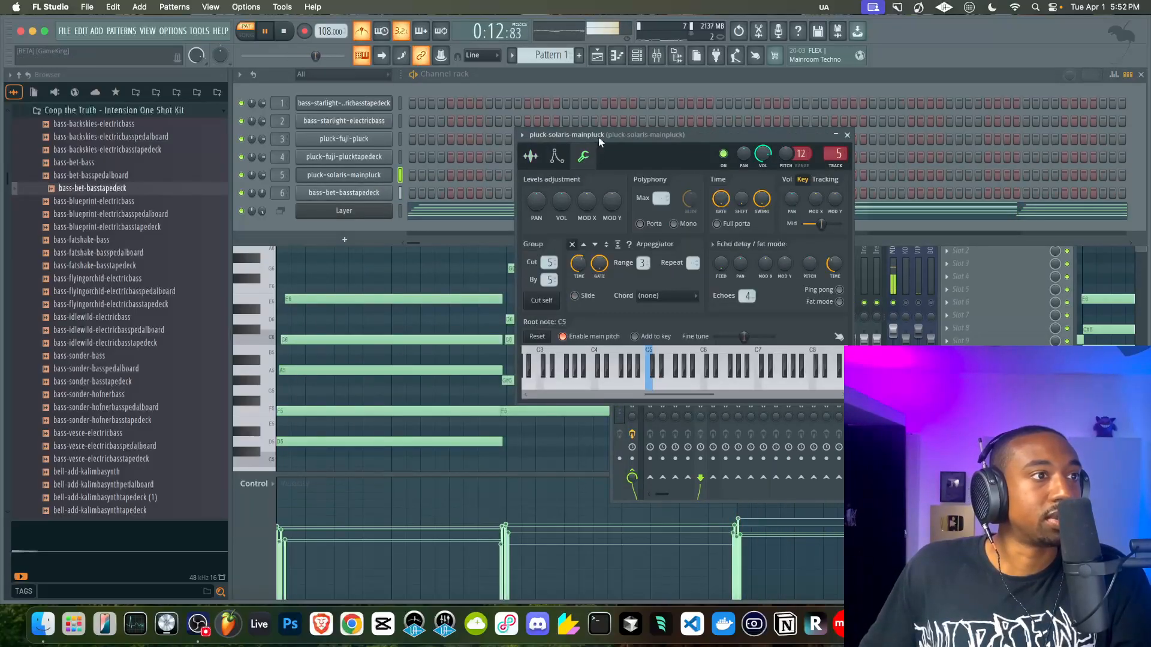
drag(598, 138, 423, 141)
click(355, 159)
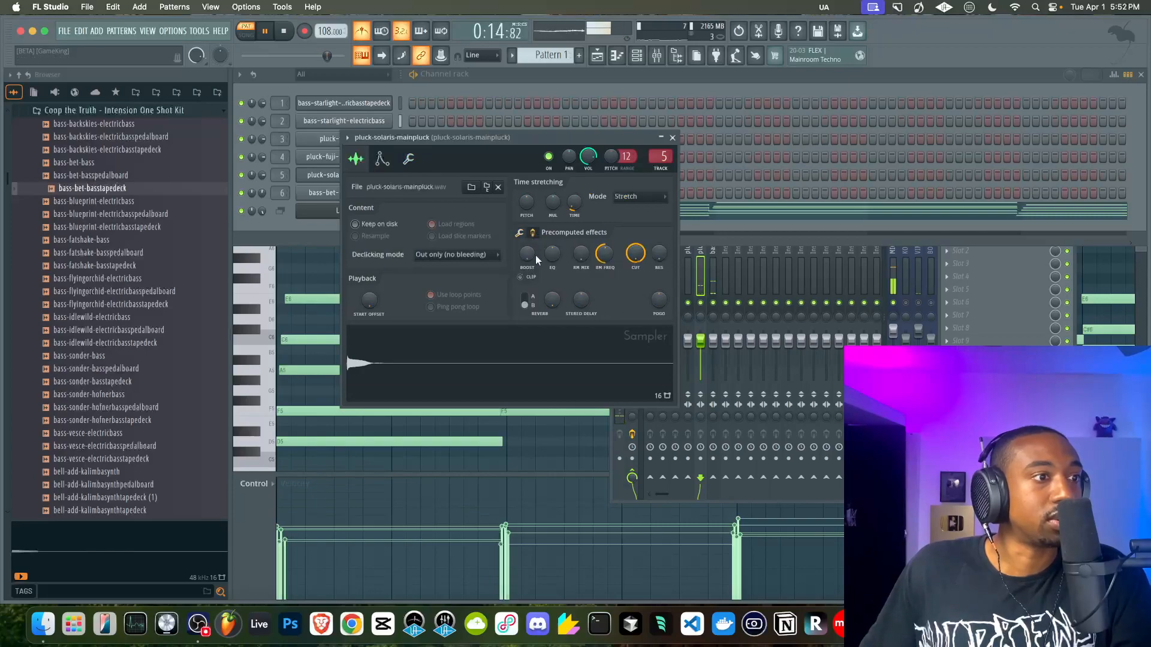
drag(588, 302, 587, 293)
click(362, 32)
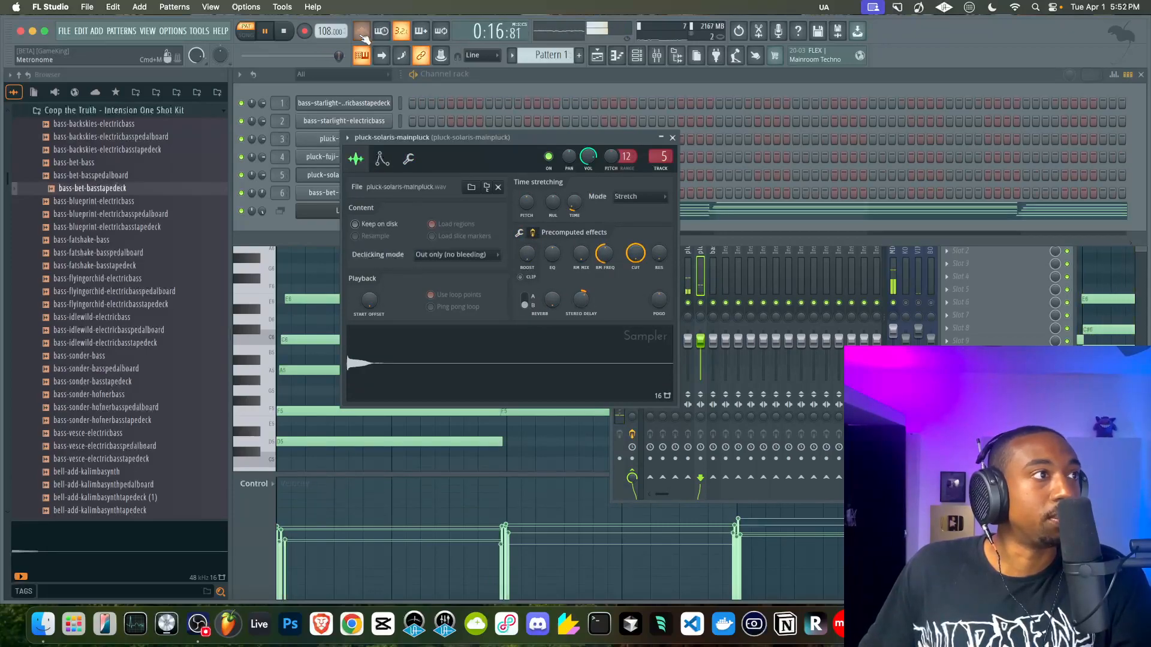
Enable portamento on pluck-solaris-mainpluck with a portamento time of 0:23, raise its time shift, and close its window.
click(408, 158)
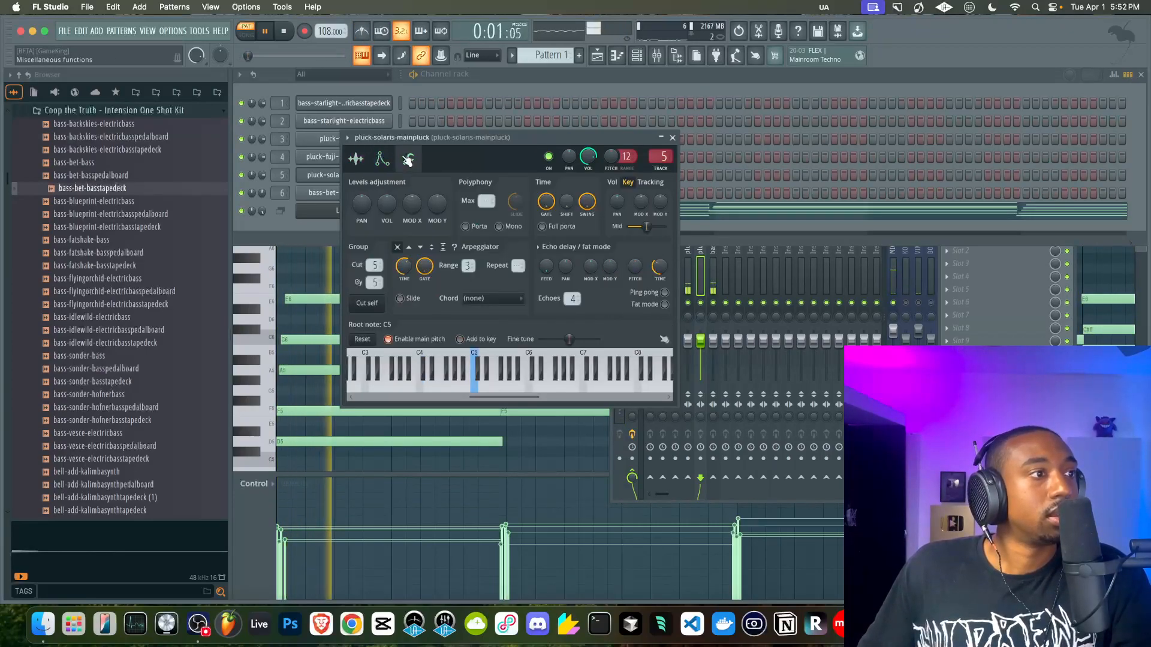
click(478, 227)
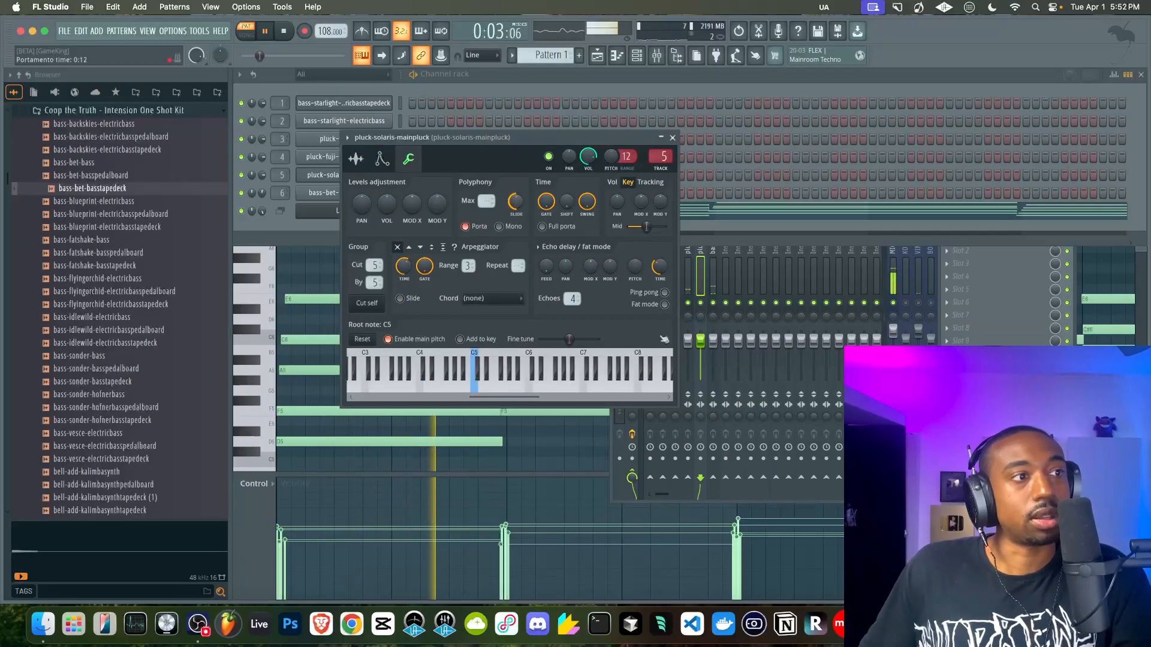
drag(568, 205, 568, 197)
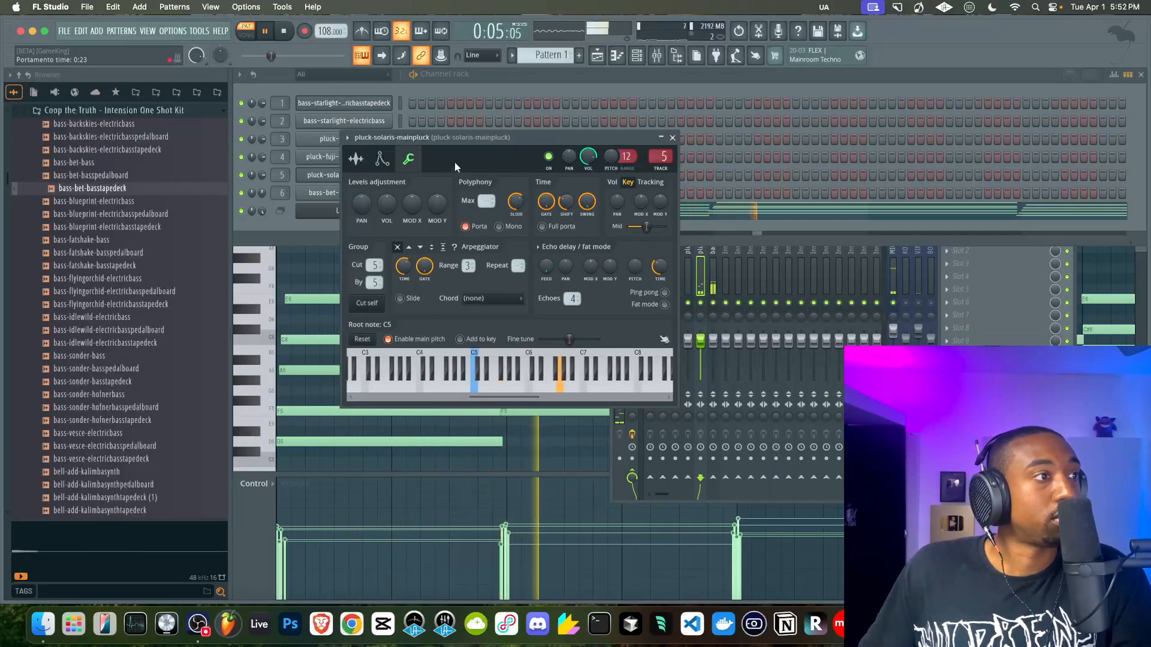
click(672, 138)
Enable portamento and raise the time shift on the pluck-fuji-plucktapedeck channel.
click(344, 156)
click(548, 172)
drag(566, 149, 405, 147)
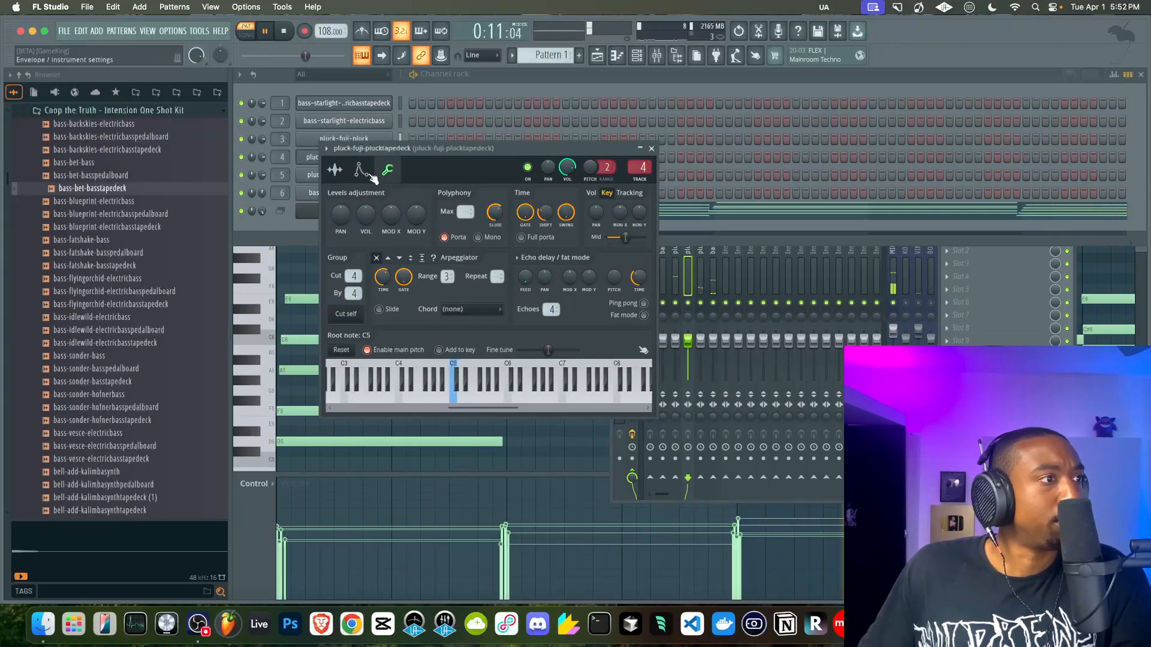
Shift the pluck-fuji-plucktapedeck sample's stereo delay to the right and close its window.
click(335, 169)
click(512, 243)
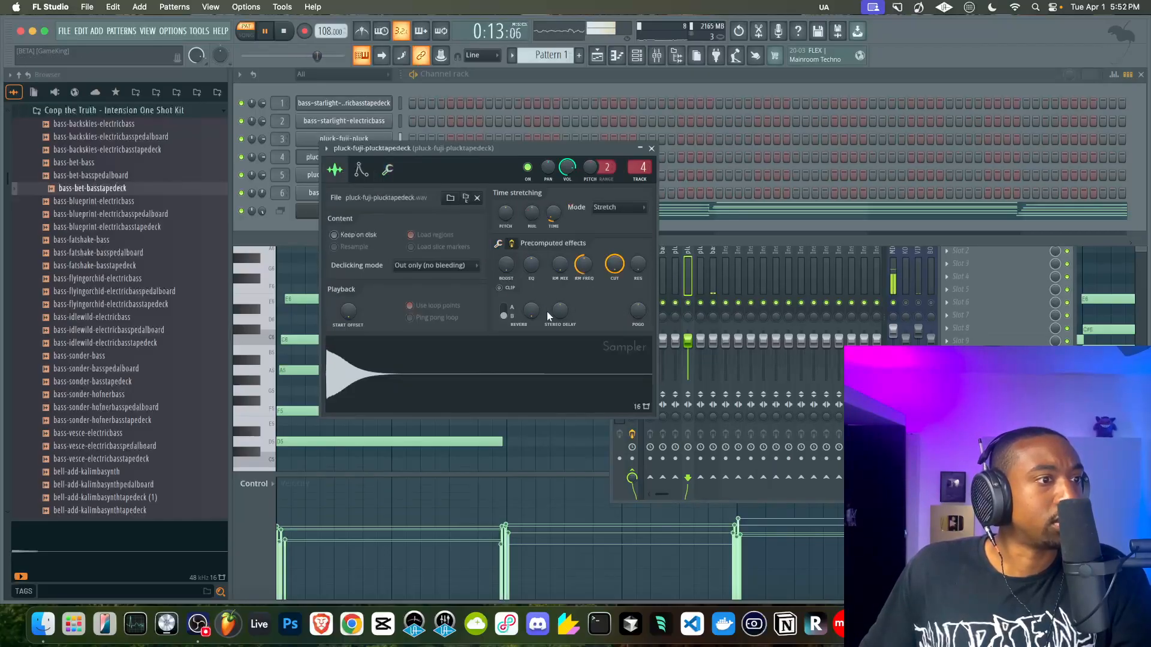
scroll(563, 311, up, 5)
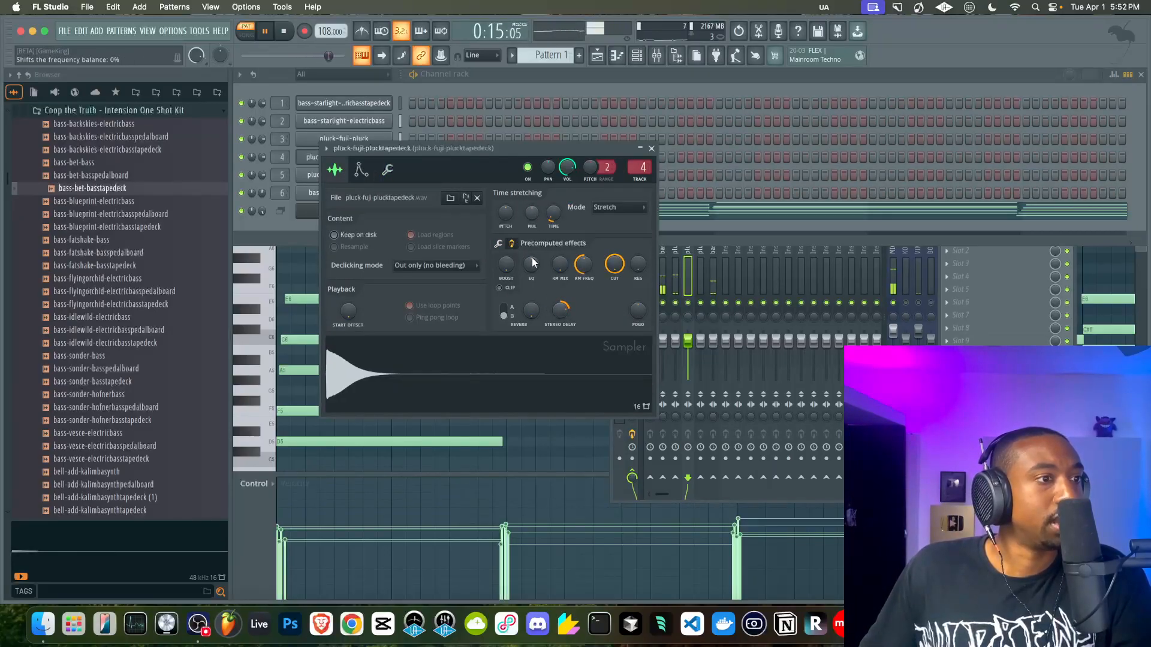
click(651, 148)
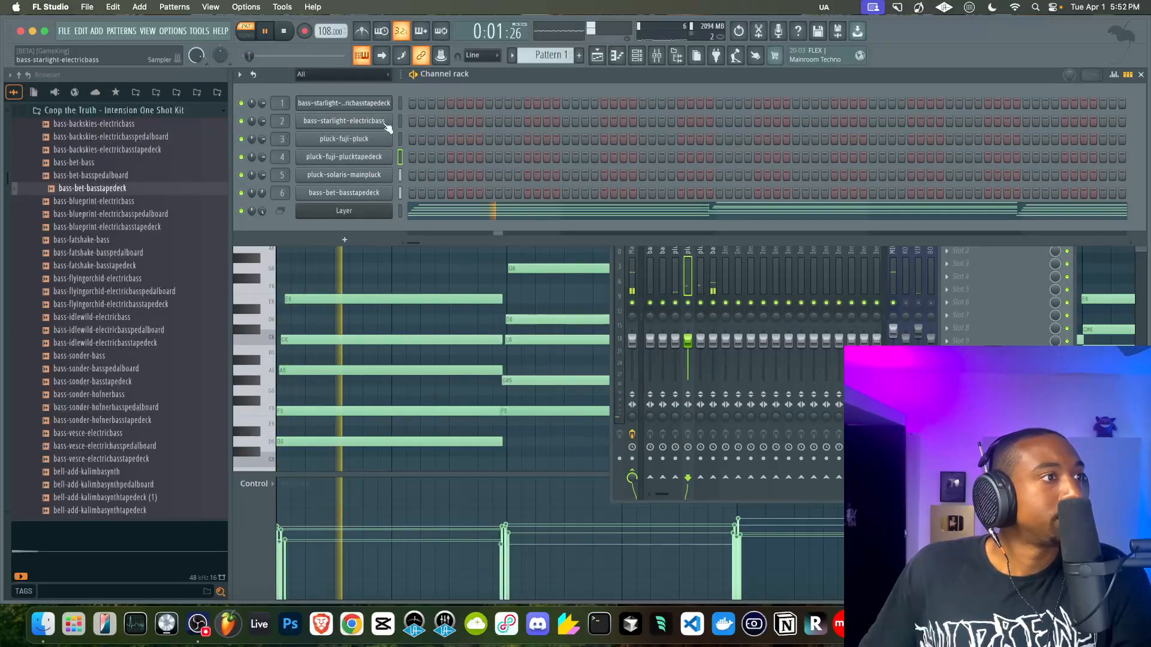
Set only the pluck-fuji-pluck, pluck-fuji-plucktapedeck, pluck-solaris-mainpluck and bass-bet-basstapedeck channels as the Layer's children and play the pattern.
key(space)
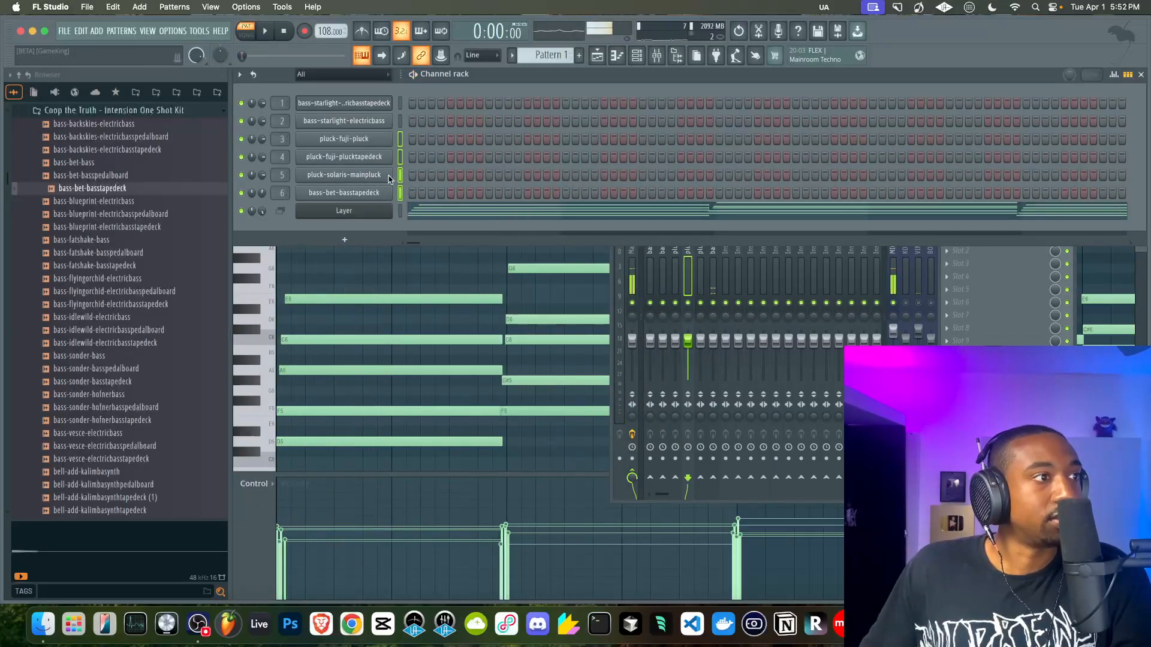
click(387, 211)
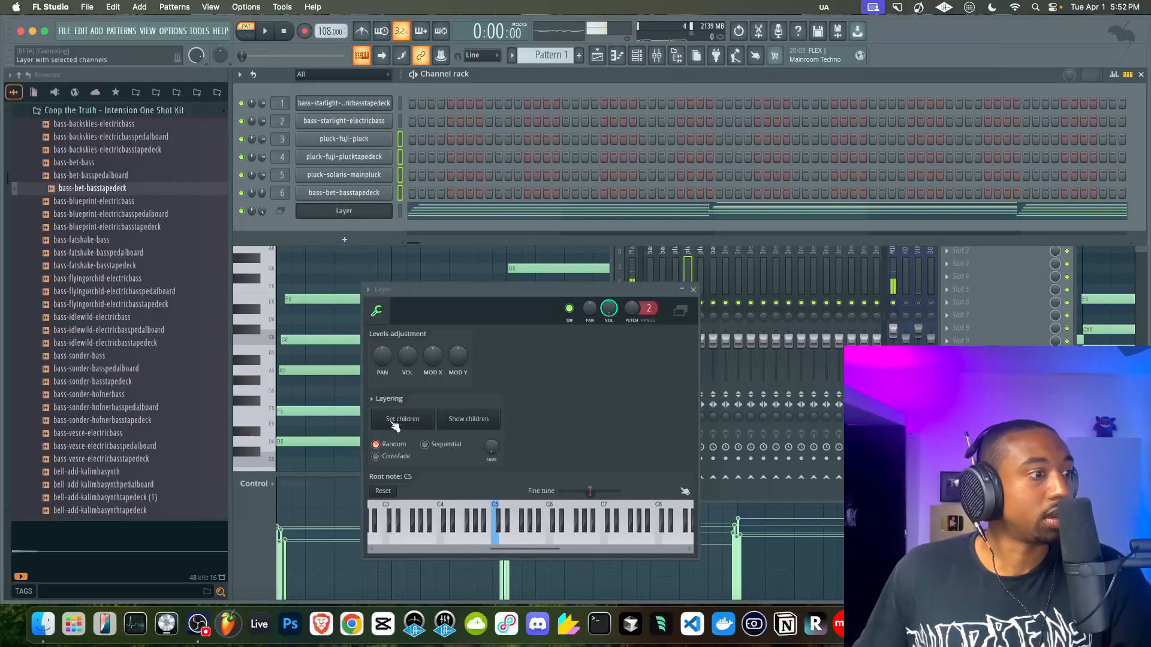
key(space)
Mute the MIC mixer track and open the Layer's recorded chords in the piano roll during playback.
click(400, 121)
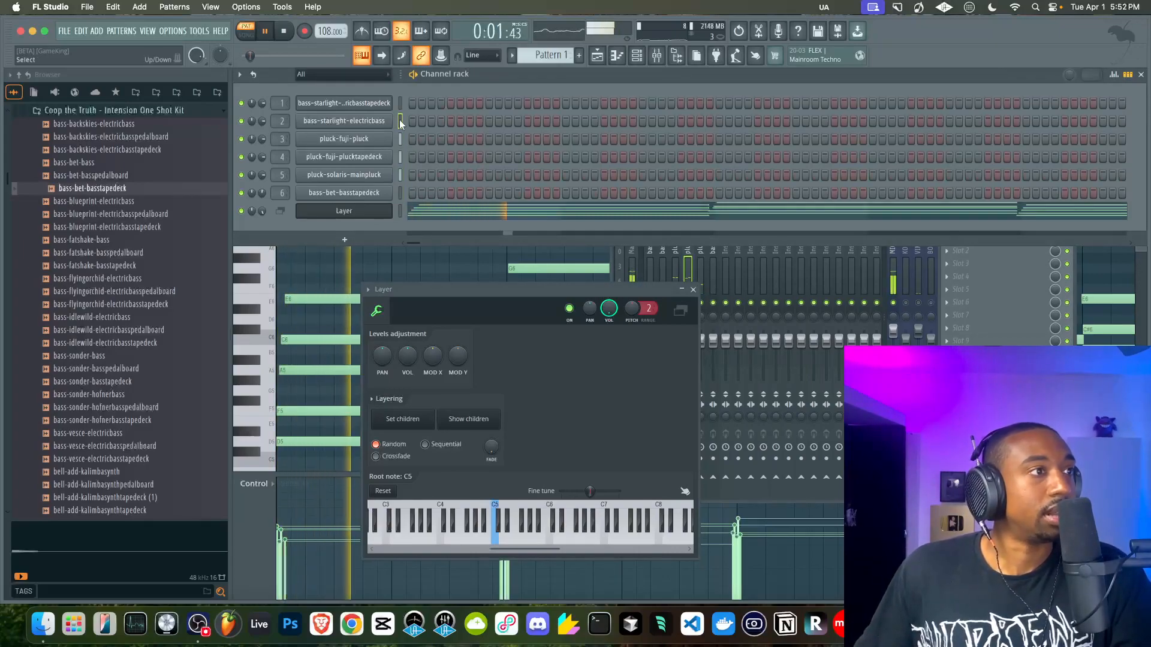
click(897, 304)
click(481, 214)
click(482, 218)
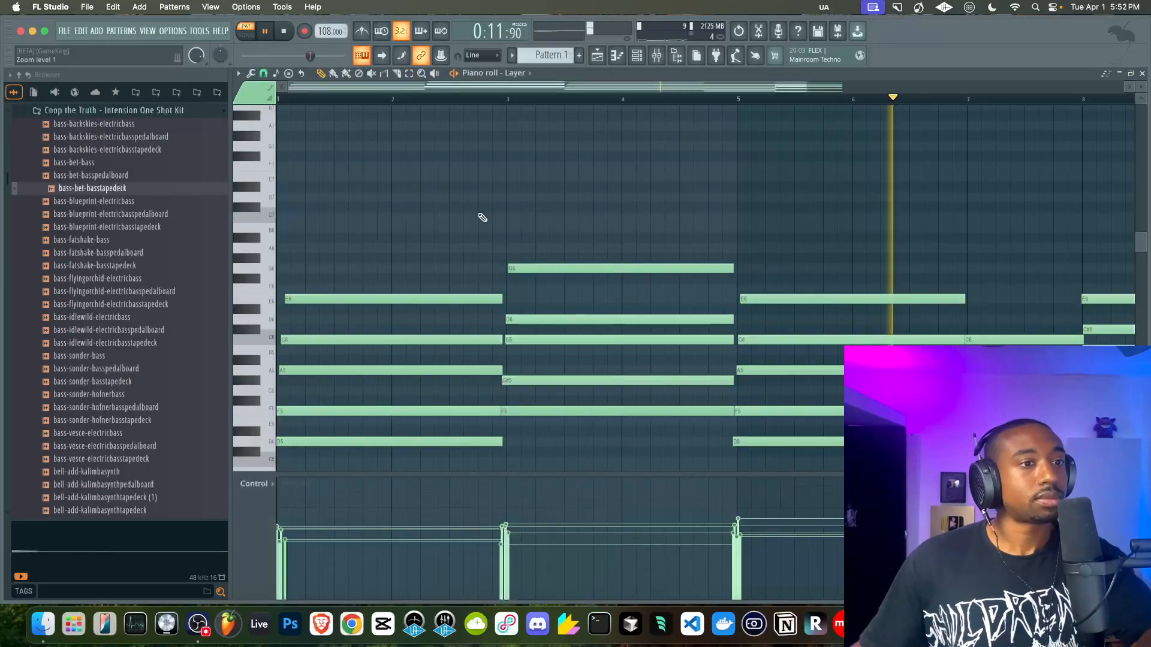
Select the lowest note of each chord in the Layer's pattern, close the piano roll and stop playback.
shift+super+click(551, 198)
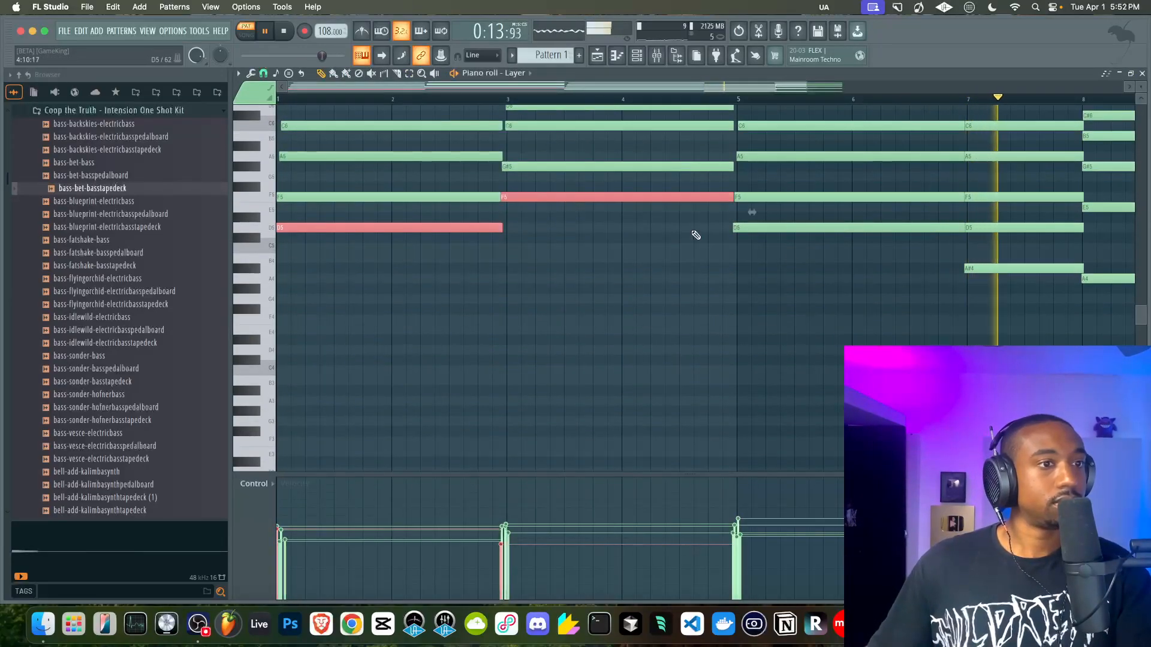
shift+super+click(790, 227)
shift+super+click(985, 269)
scroll(983, 268, down, 1)
shift+super+click(987, 278)
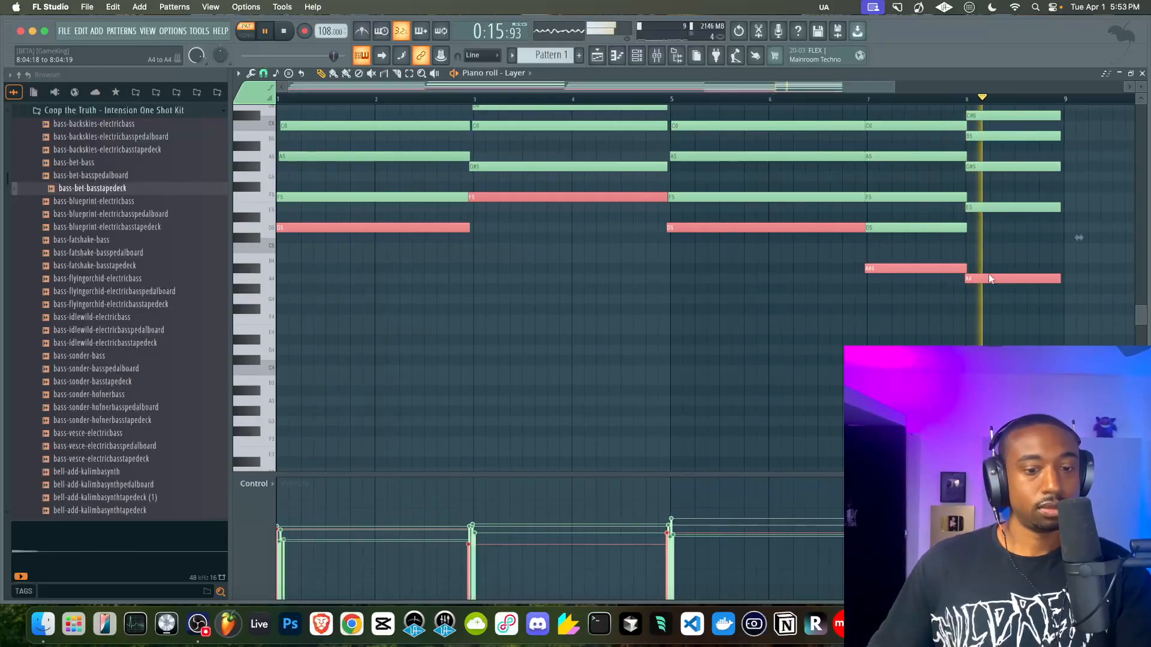
click(1142, 75)
key(space)
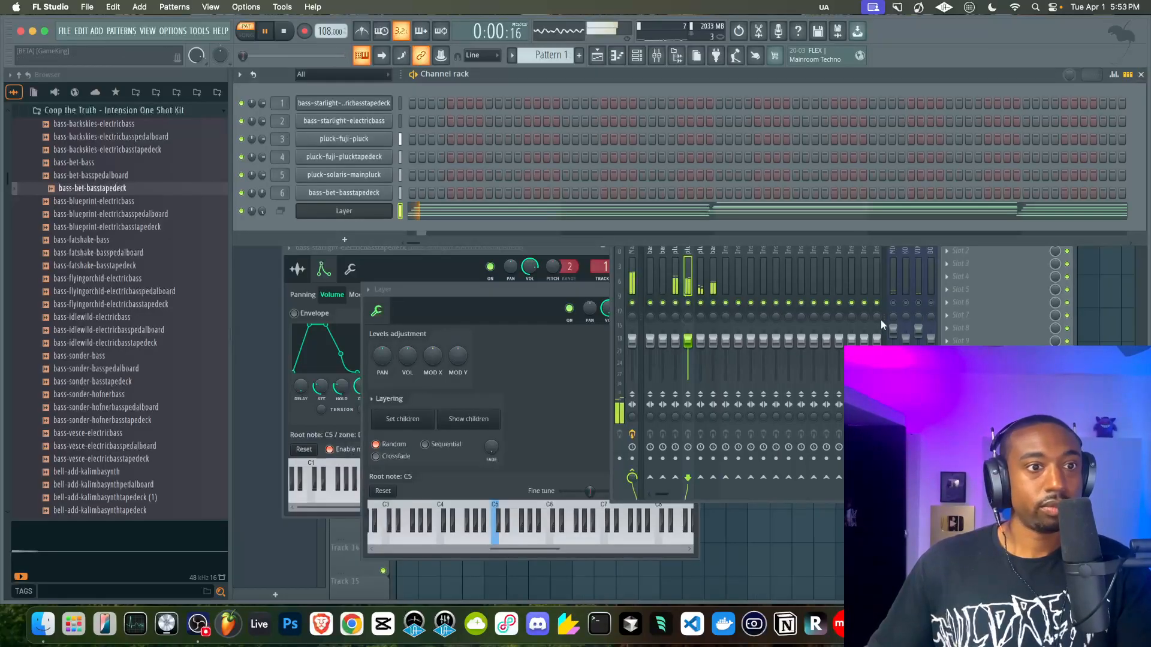
Reset the key zones of the bass-starlight-electricbass and bass-starlight-electricbasstapedeck channels and close their windows.
click(361, 125)
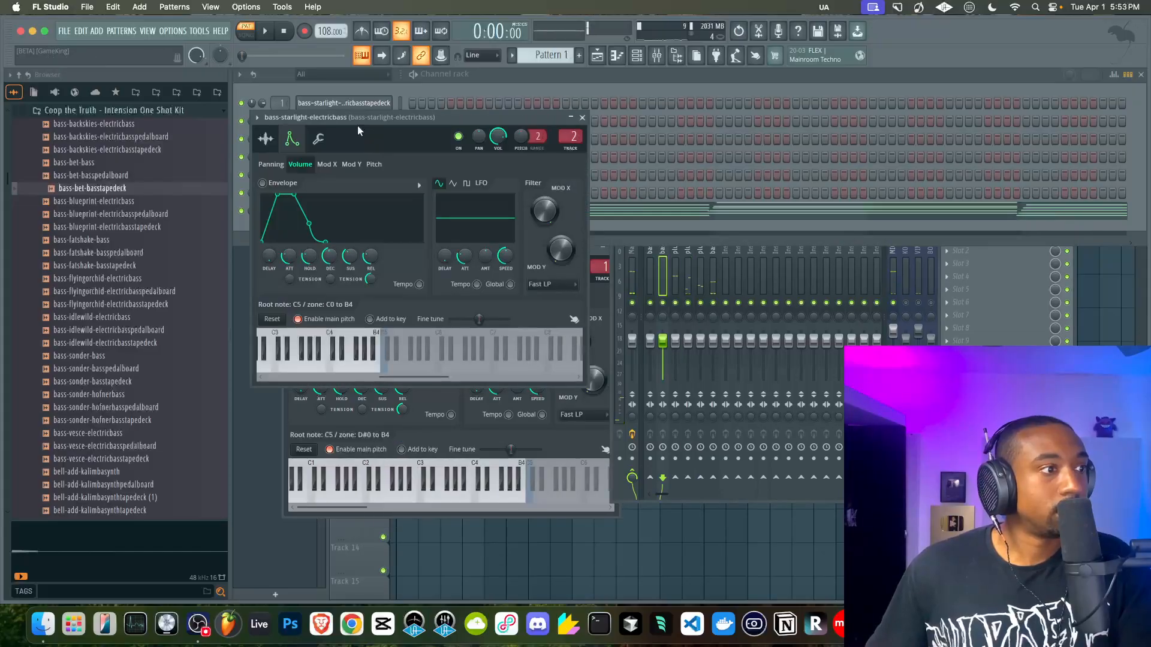
click(279, 319)
click(582, 117)
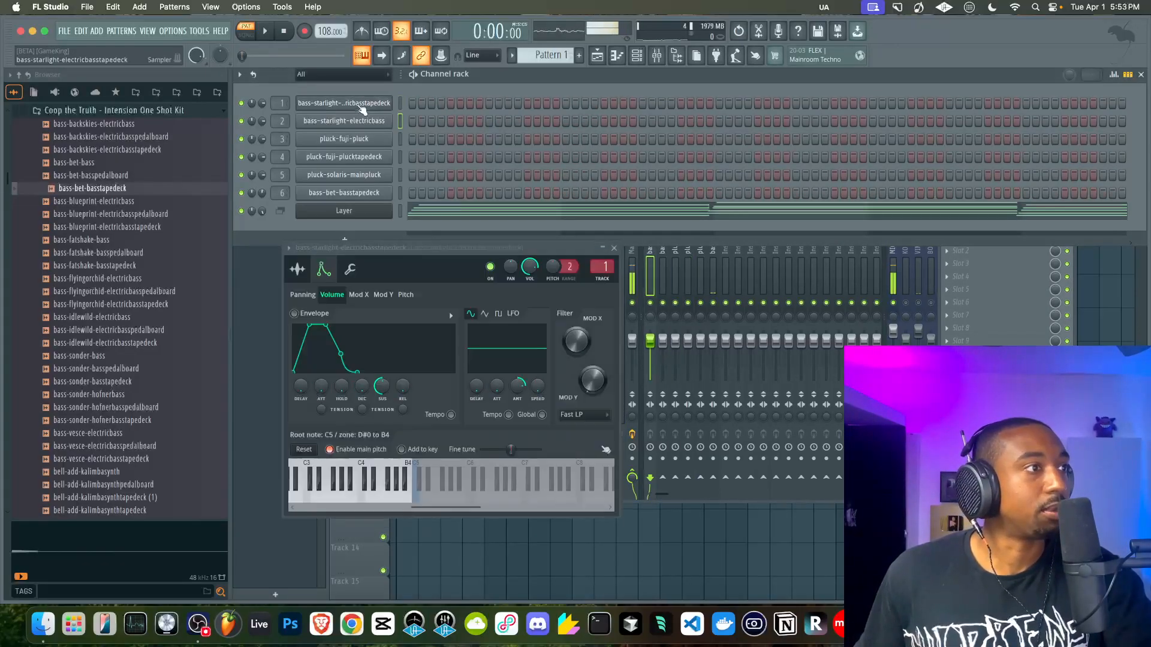
click(308, 454)
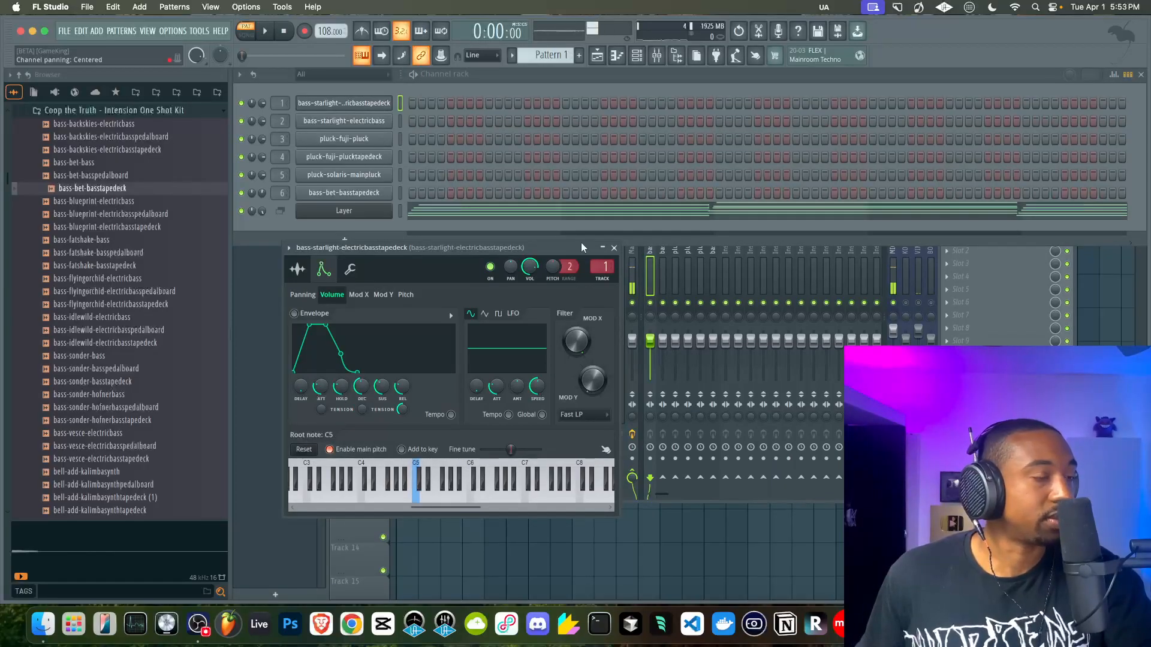
click(614, 248)
Set all six sample channels as the children of the Layer channel.
click(383, 212)
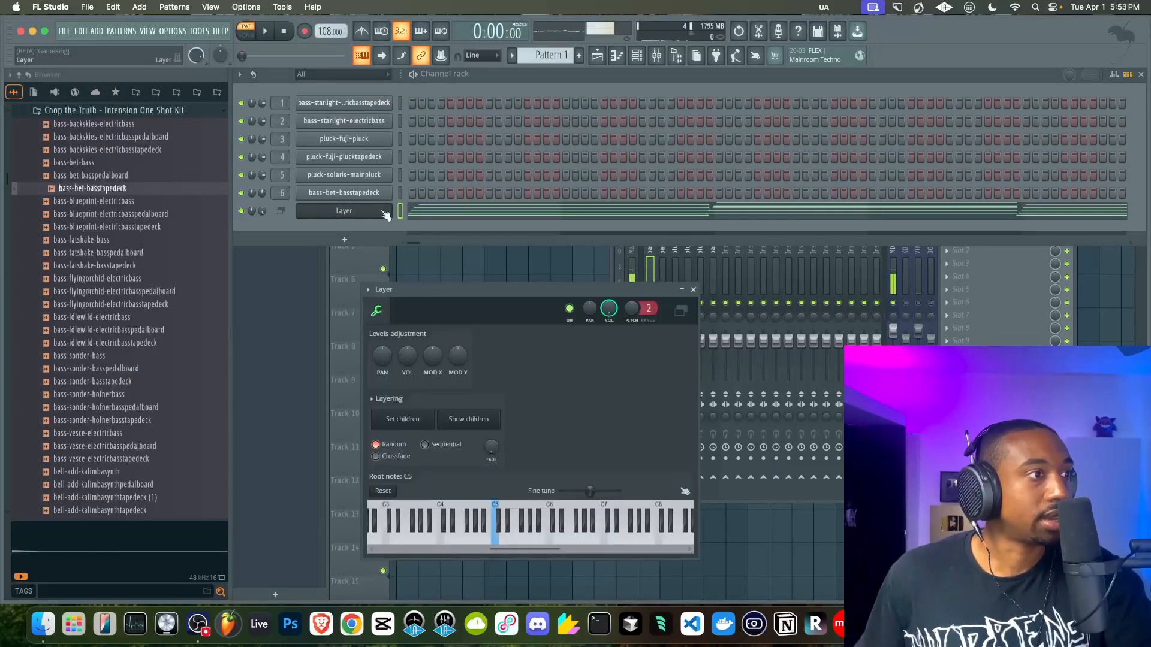
drag(400, 193, 400, 103)
click(403, 419)
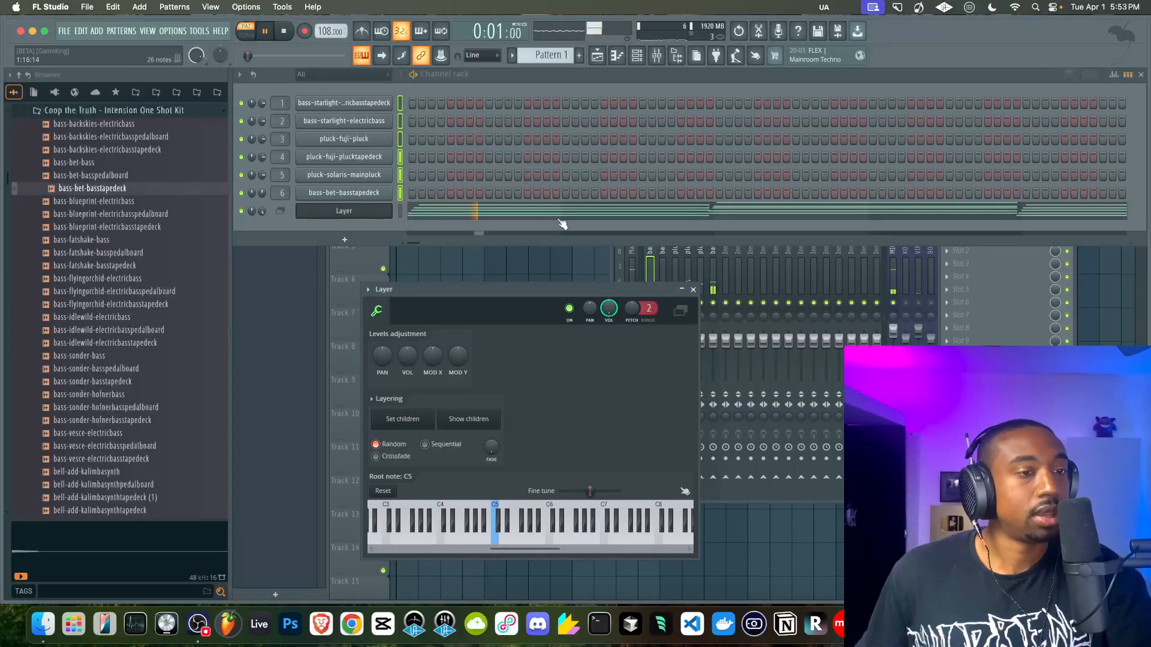
Set the root note of both bass-starlight-electricbass and bass-starlight-electricbasstapedeck to C4.
click(382, 126)
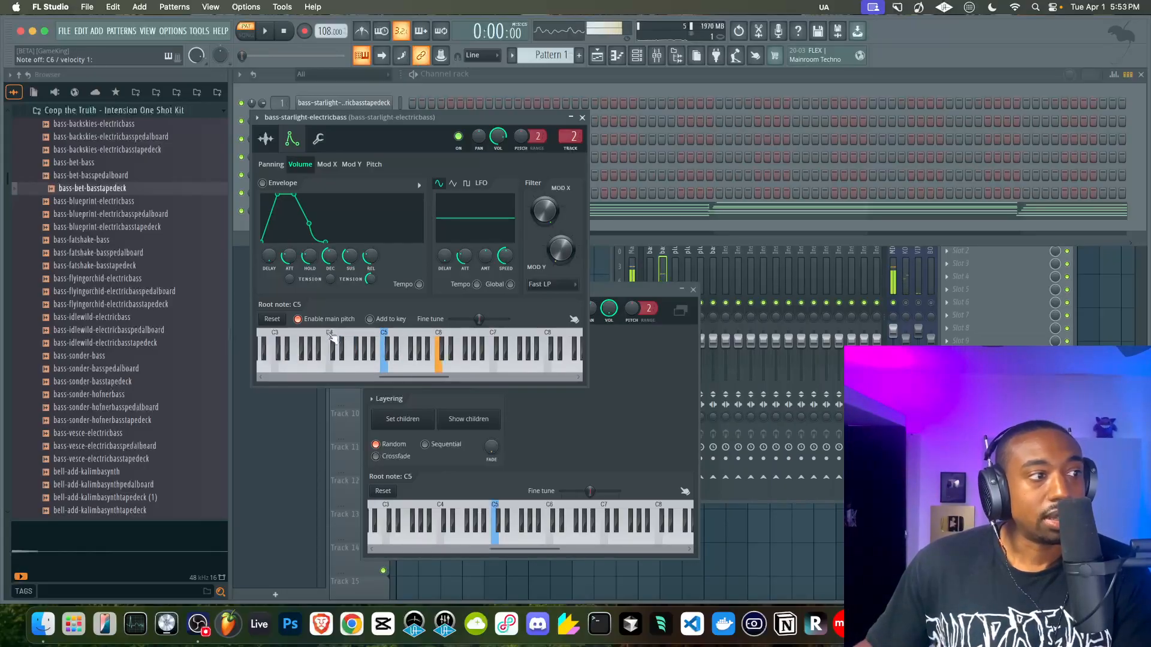
click(329, 340)
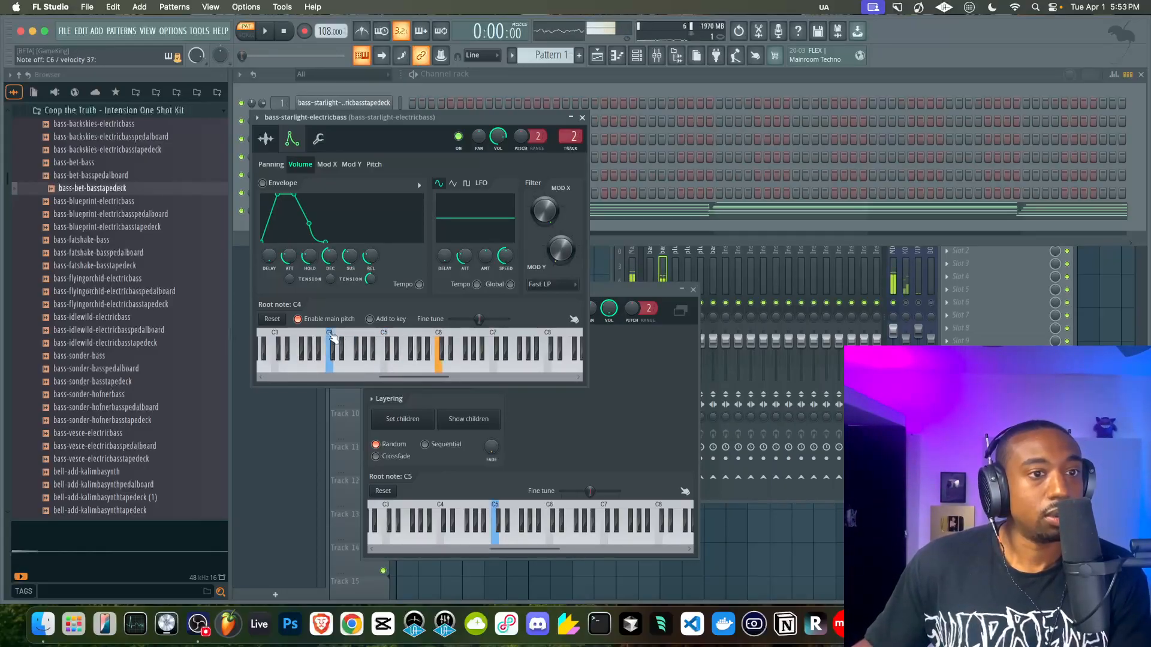
click(378, 104)
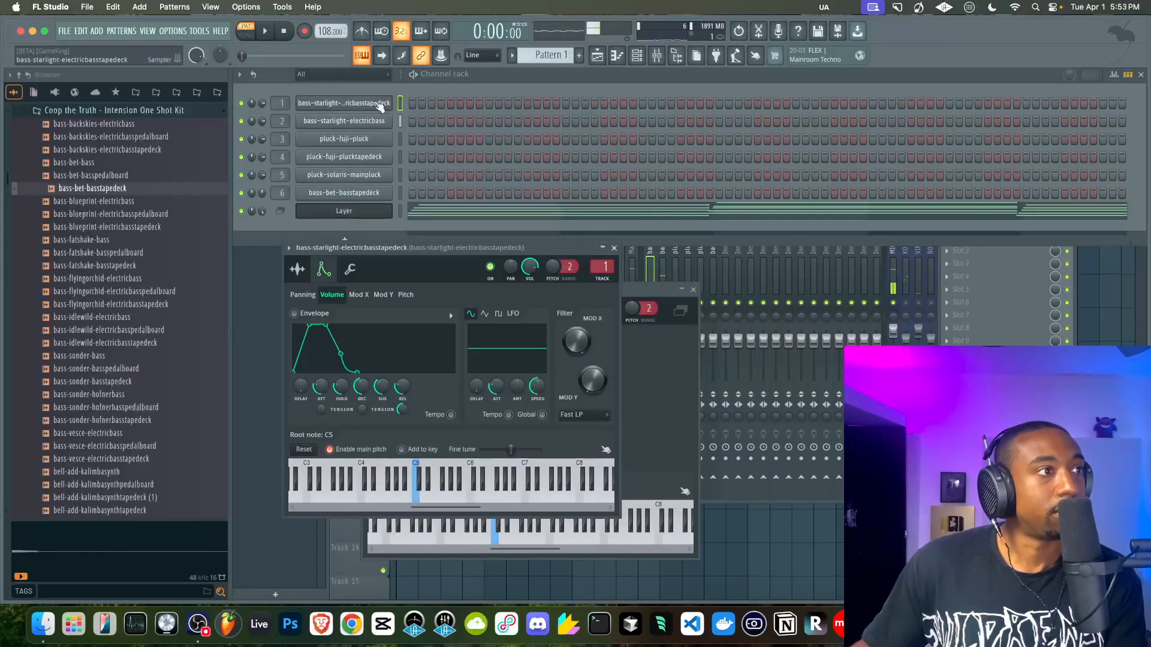
click(362, 471)
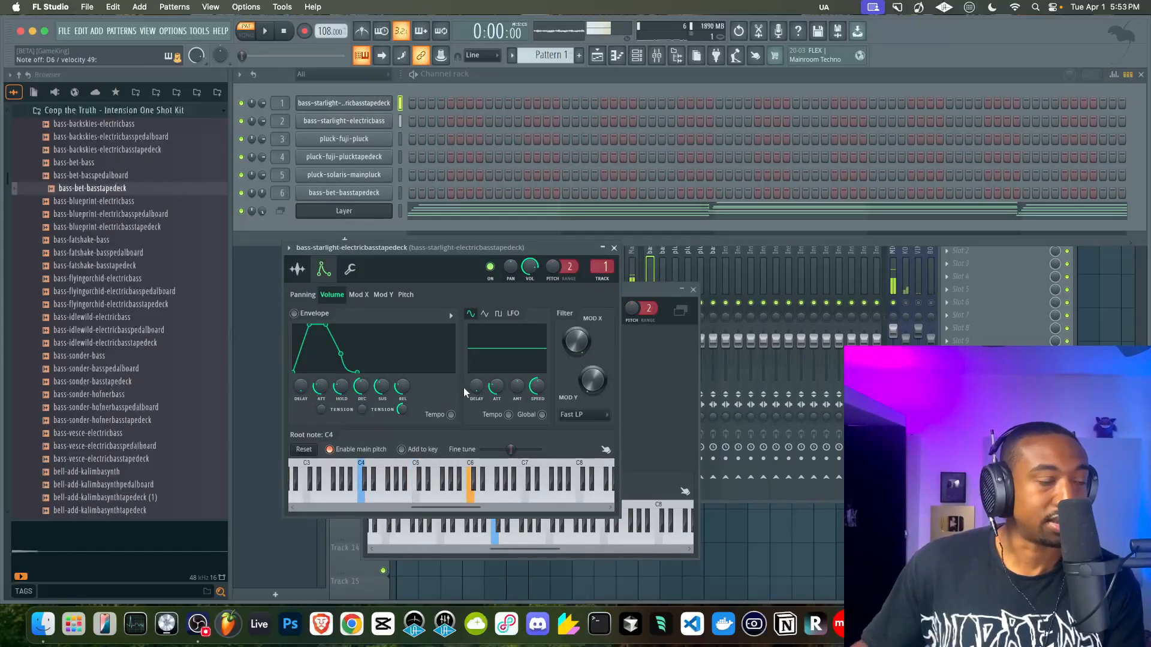
click(613, 247)
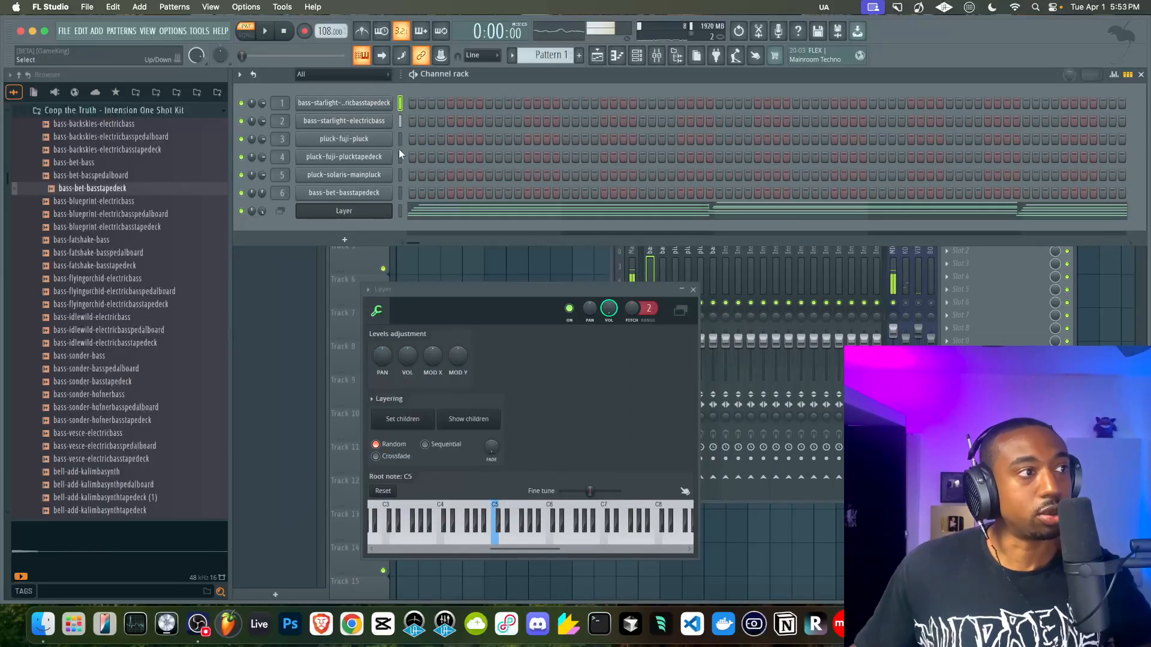
Play the pattern, enable portamento on bass-starlight-electricbasstapedeck and raise its time shift.
click(270, 31)
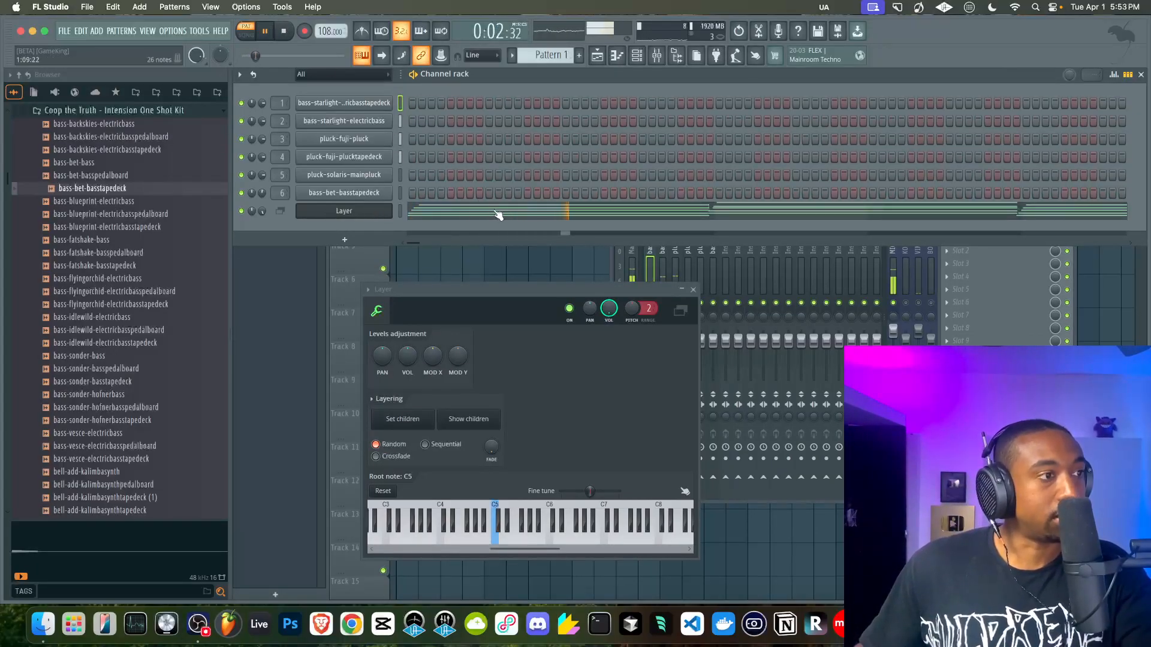
click(365, 104)
click(350, 269)
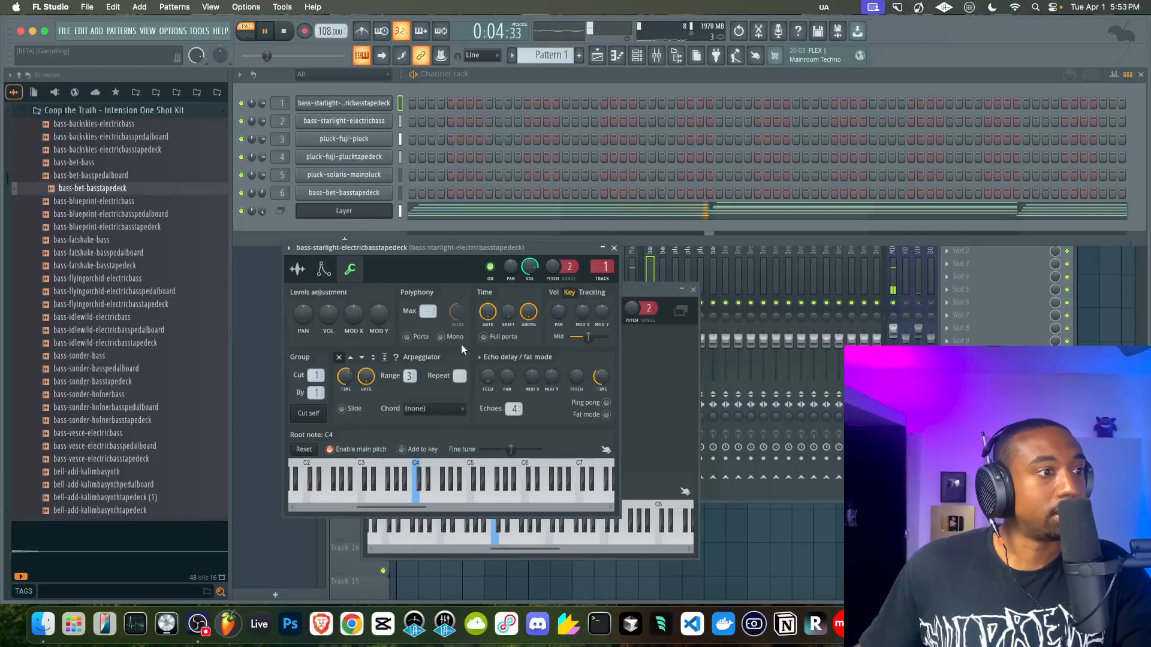
click(420, 337)
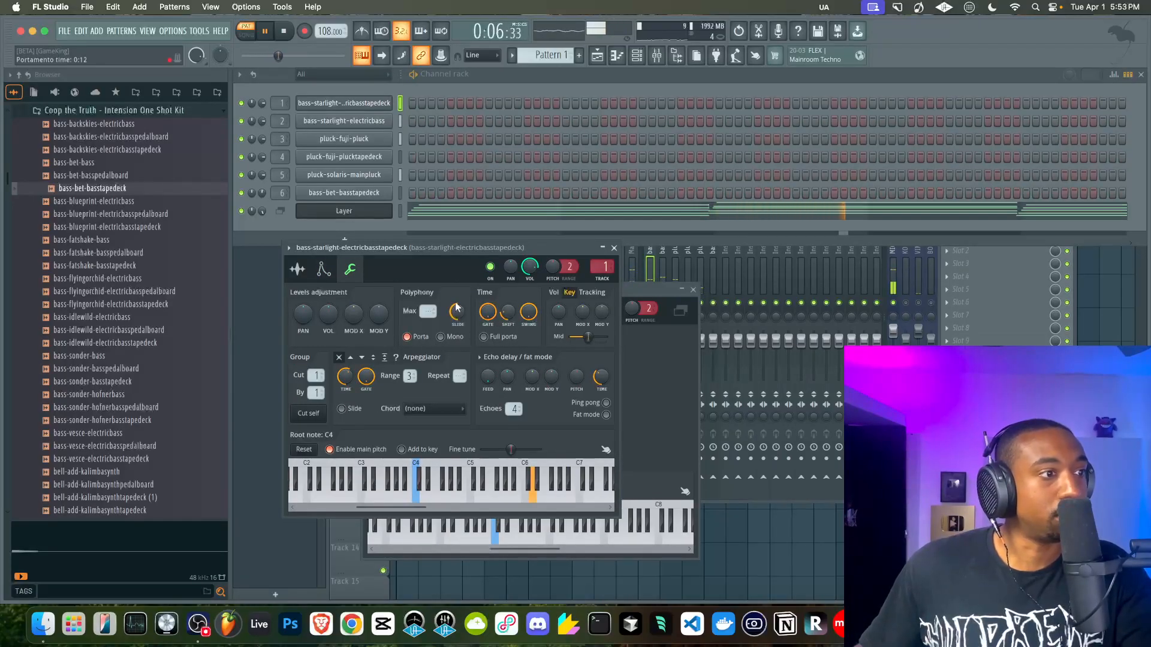
Set the bass-starlight-electricbasstapedeck sample's stereo delay to 64% right.
click(297, 269)
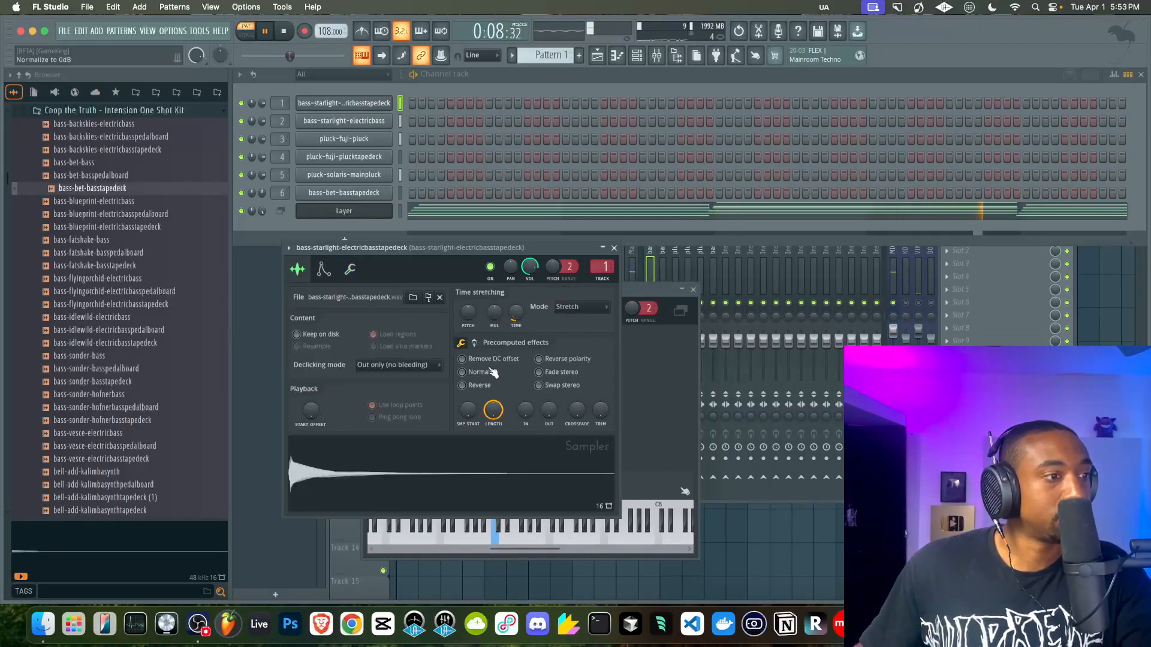
click(474, 343)
drag(522, 412, 523, 387)
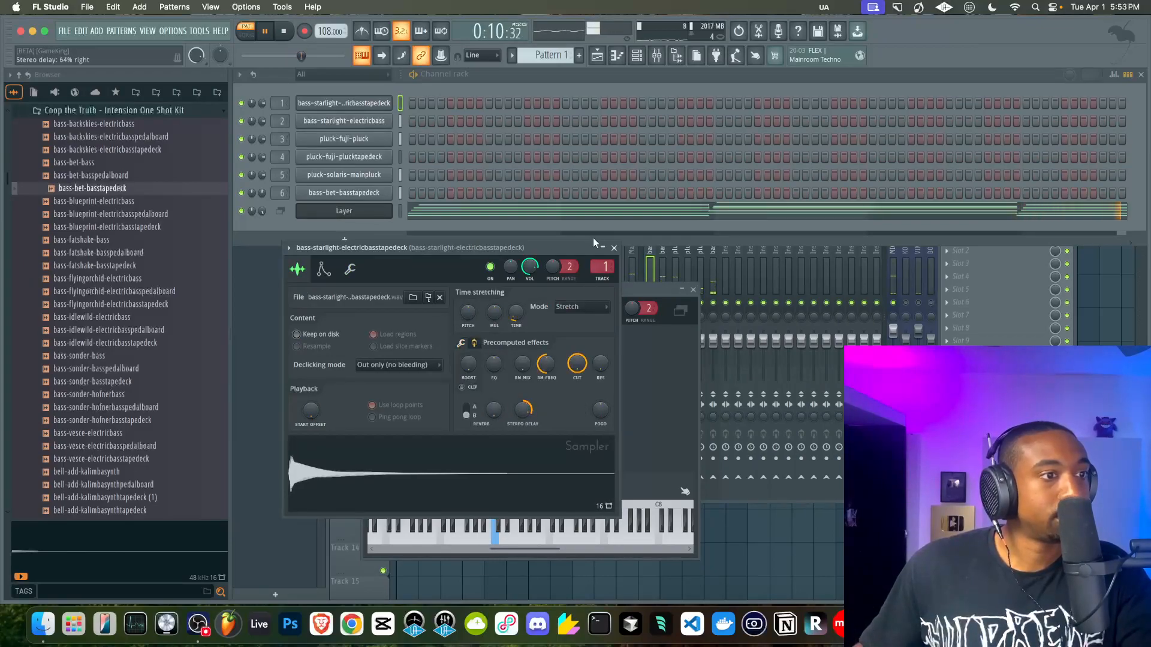
Enable portamento on bass-starlight-electricbass, raise its time shift, and stop playback.
click(614, 248)
click(896, 303)
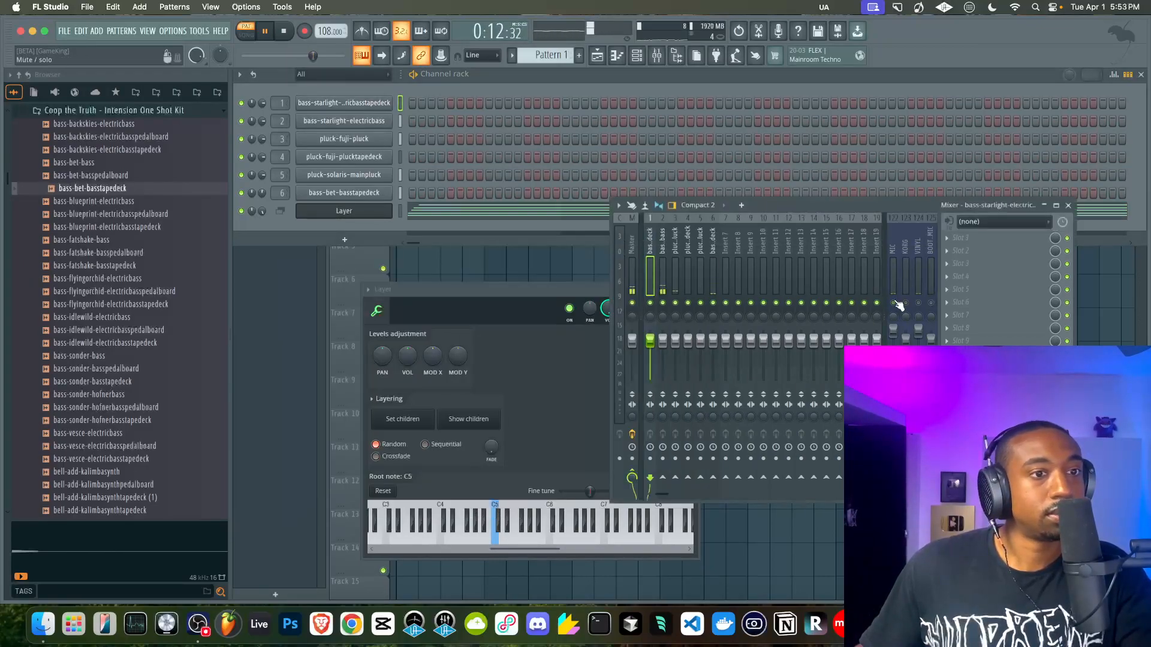
click(383, 125)
click(318, 142)
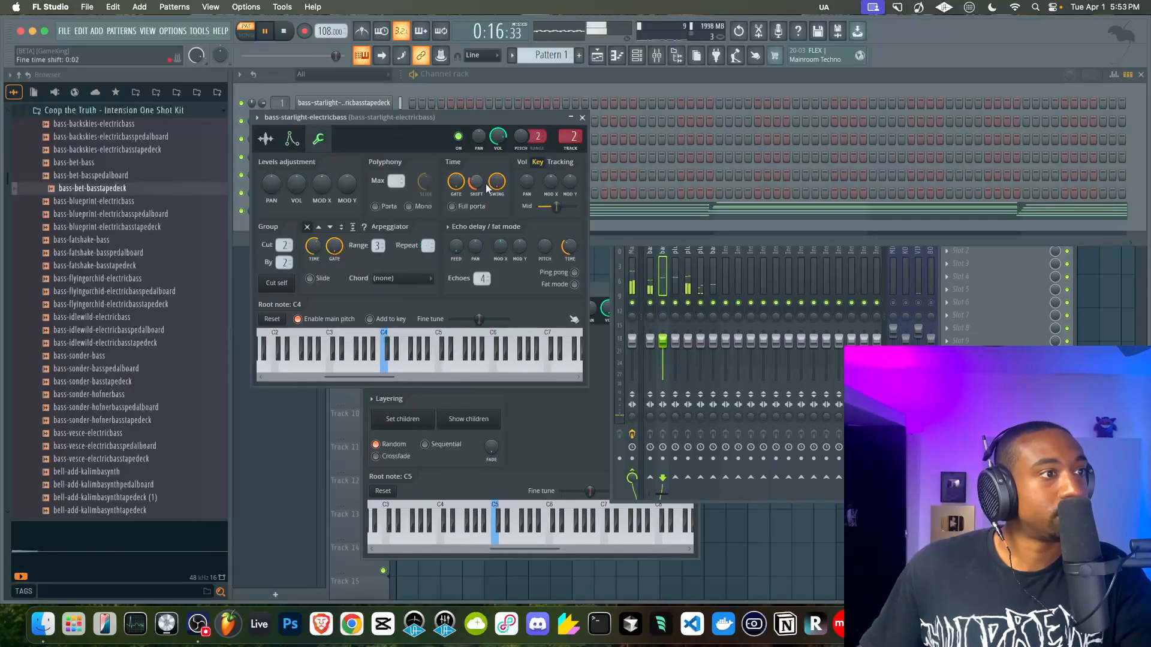
click(391, 207)
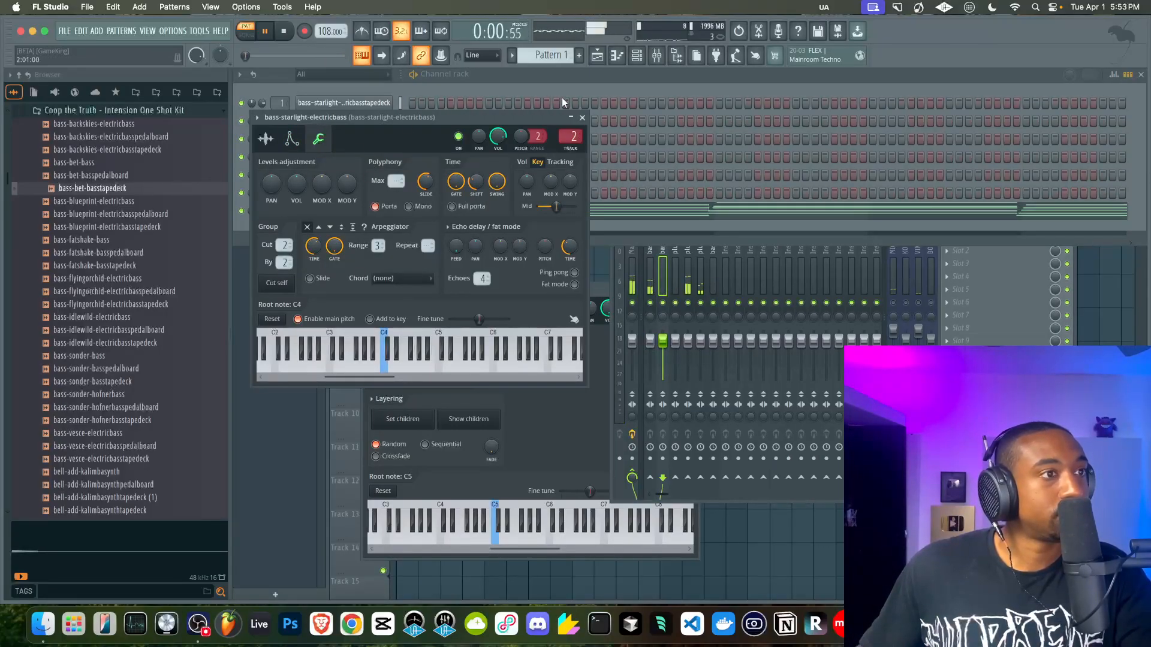
click(583, 118)
key(space)
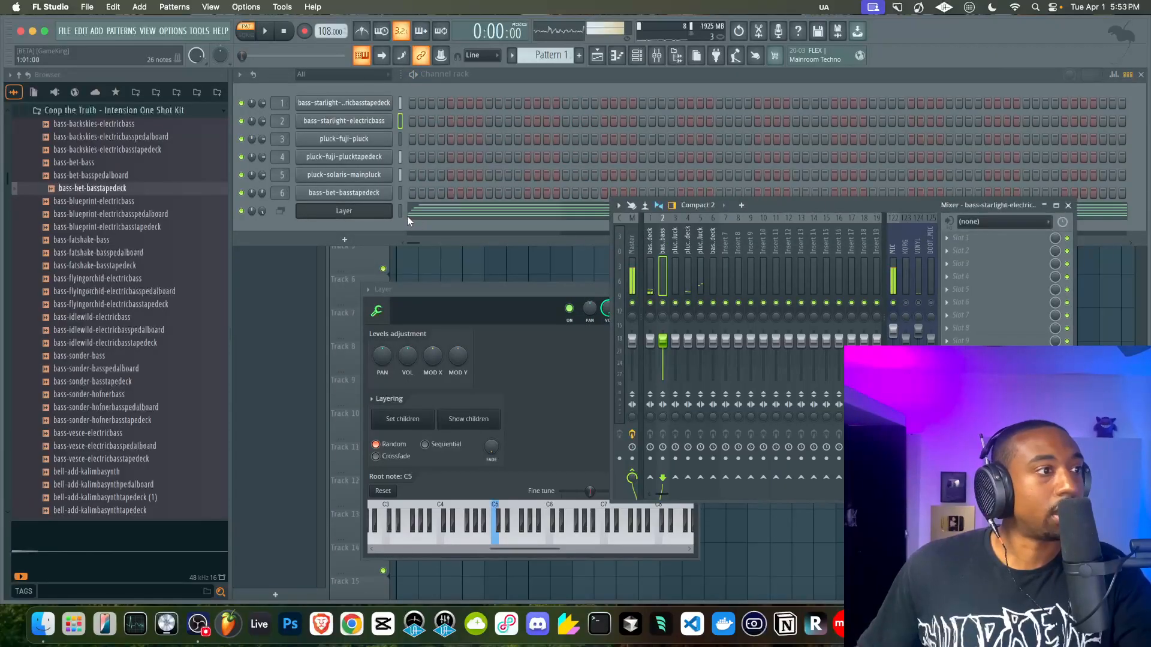
Cut the recorded notes from the Layer channel in Pattern 1.
click(401, 175)
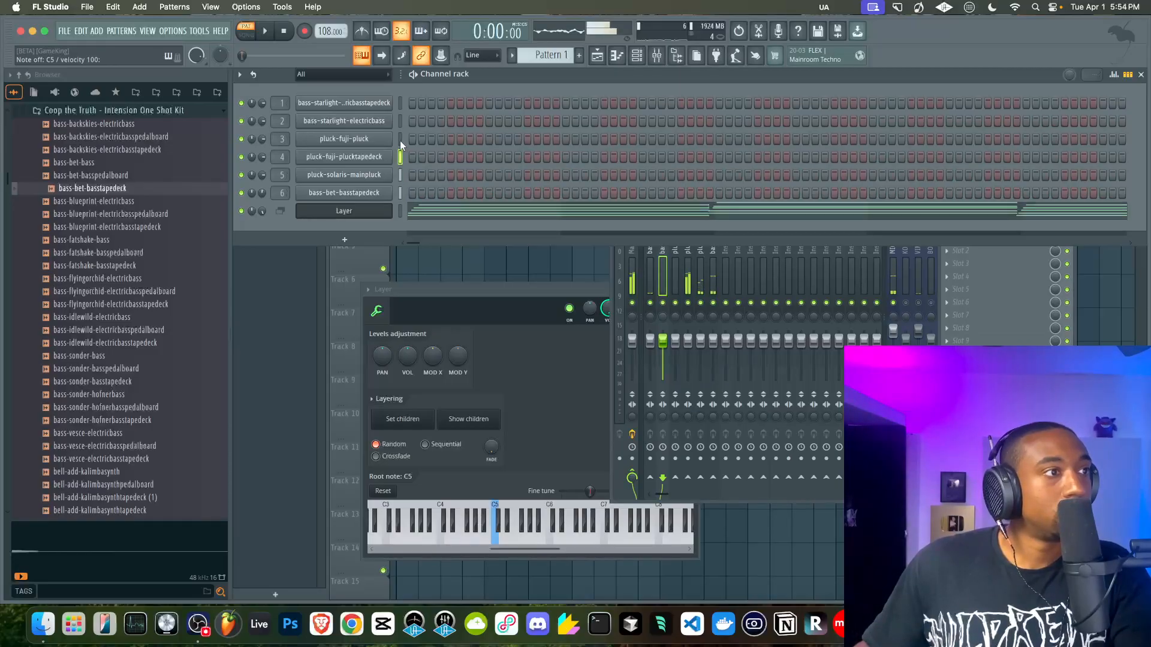
click(401, 120)
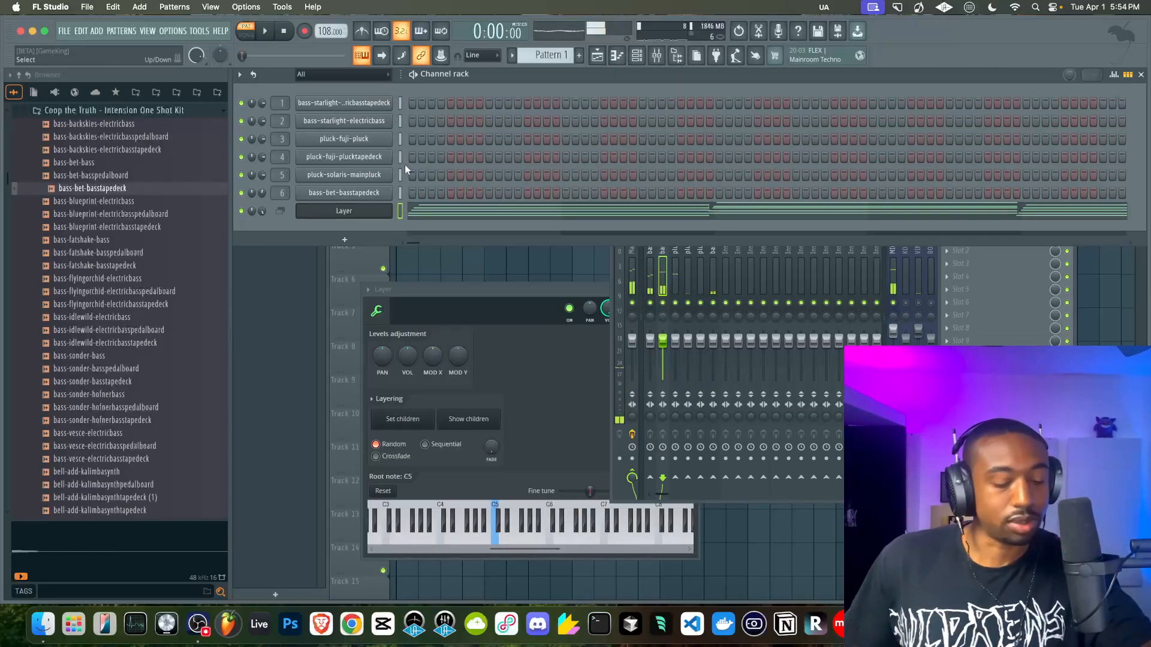
key(super+x)
click(896, 310)
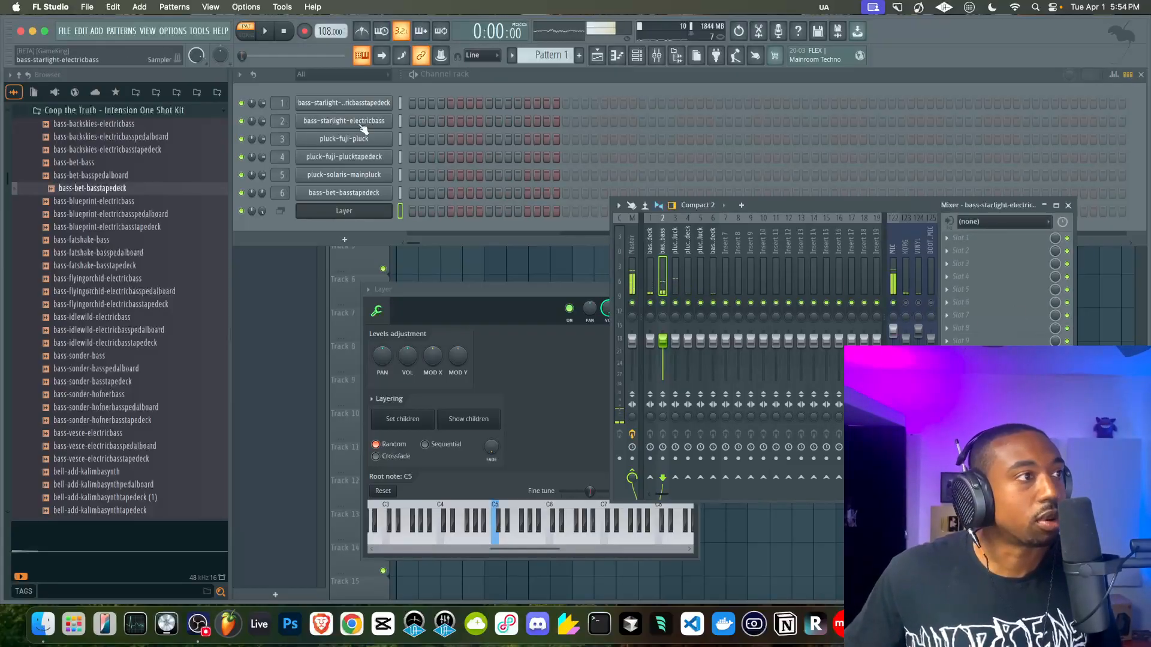
Set the portamento time to 0:04 on bass-starlight-electricbasstapedeck and 0:09 on bass-starlight-electricbass.
click(348, 103)
click(324, 269)
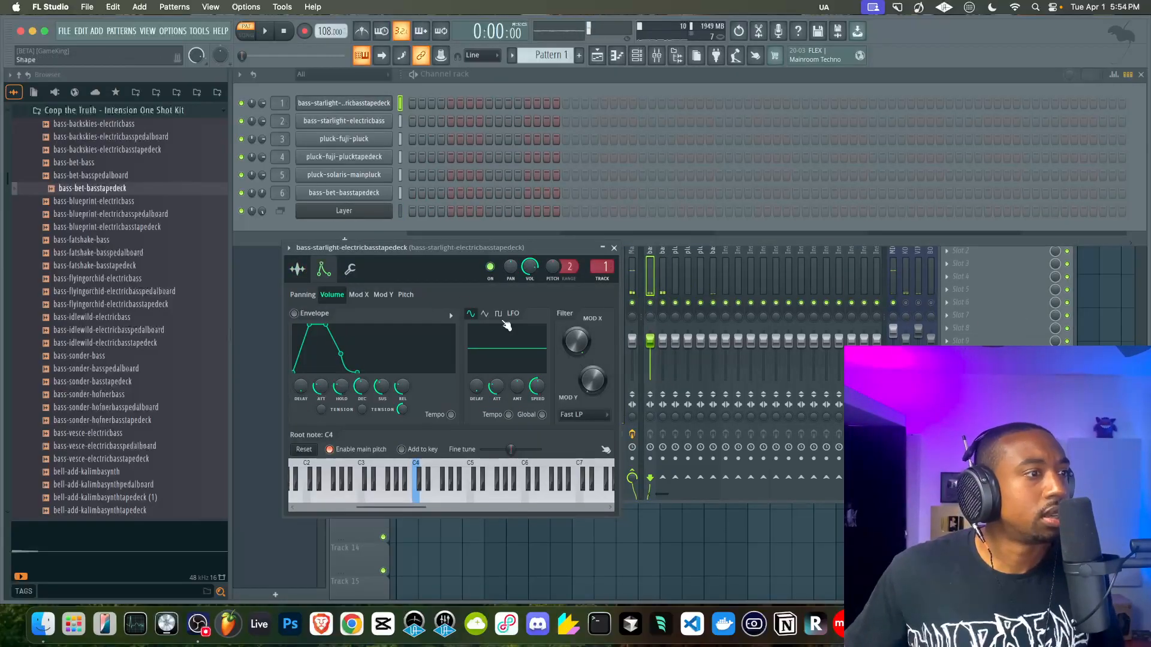
click(351, 270)
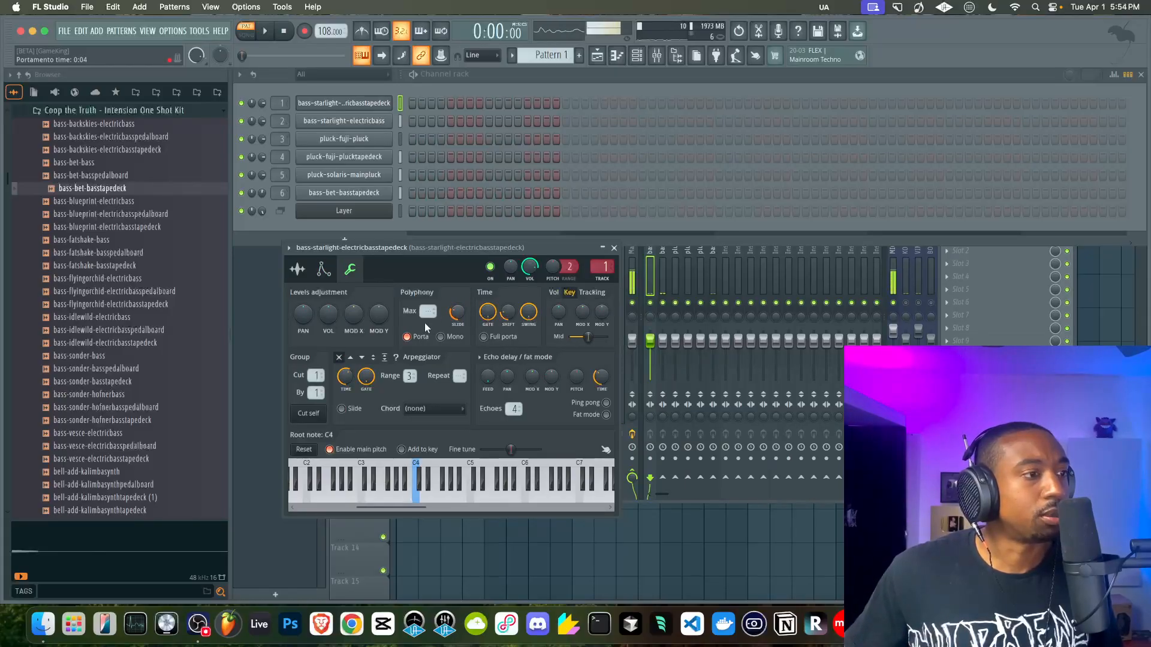
click(358, 121)
drag(425, 182, 425, 179)
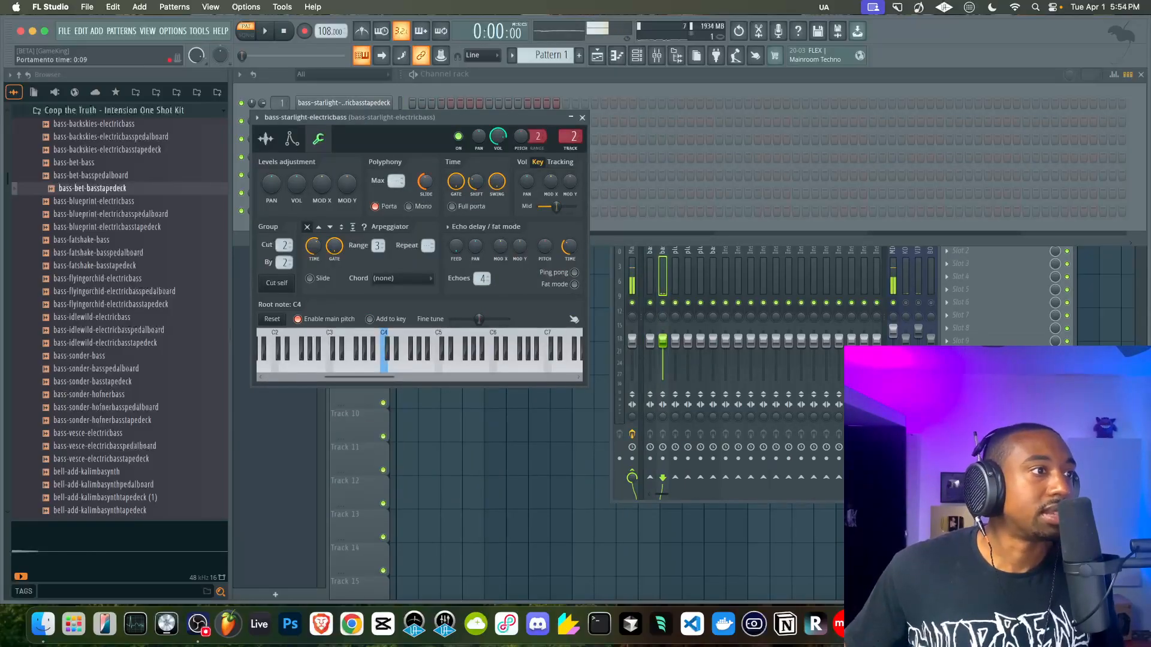
click(582, 118)
Adjust the portamento time of pluck-fuji-pluck and pluck-fuji-plucktapedeck.
click(377, 140)
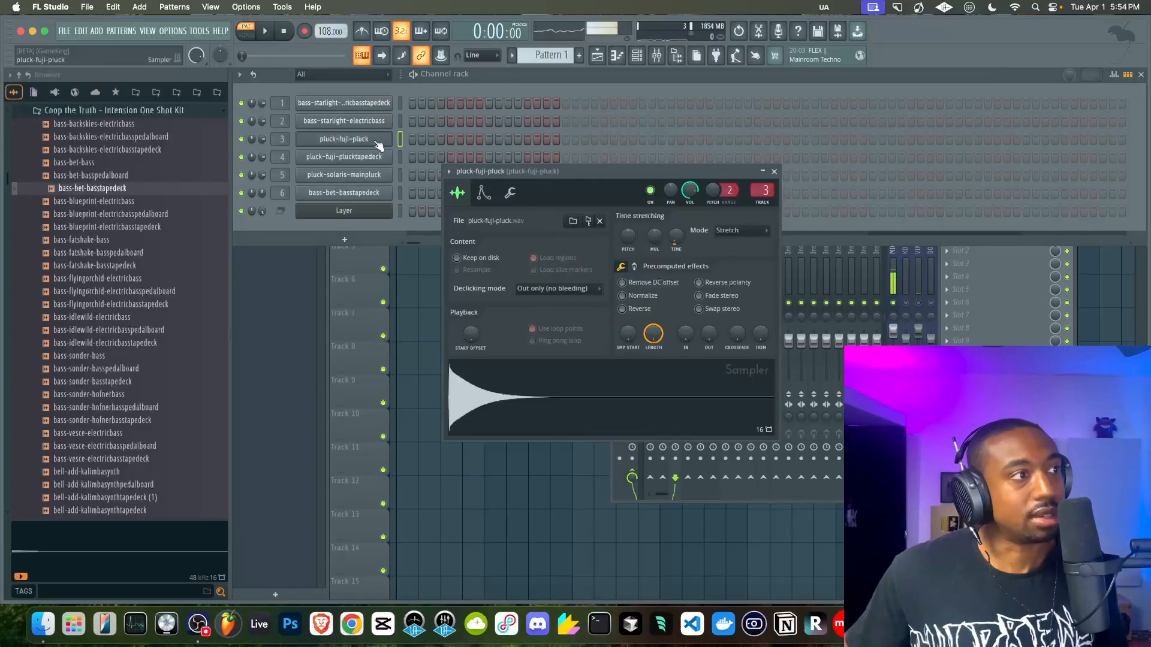
click(510, 193)
click(343, 156)
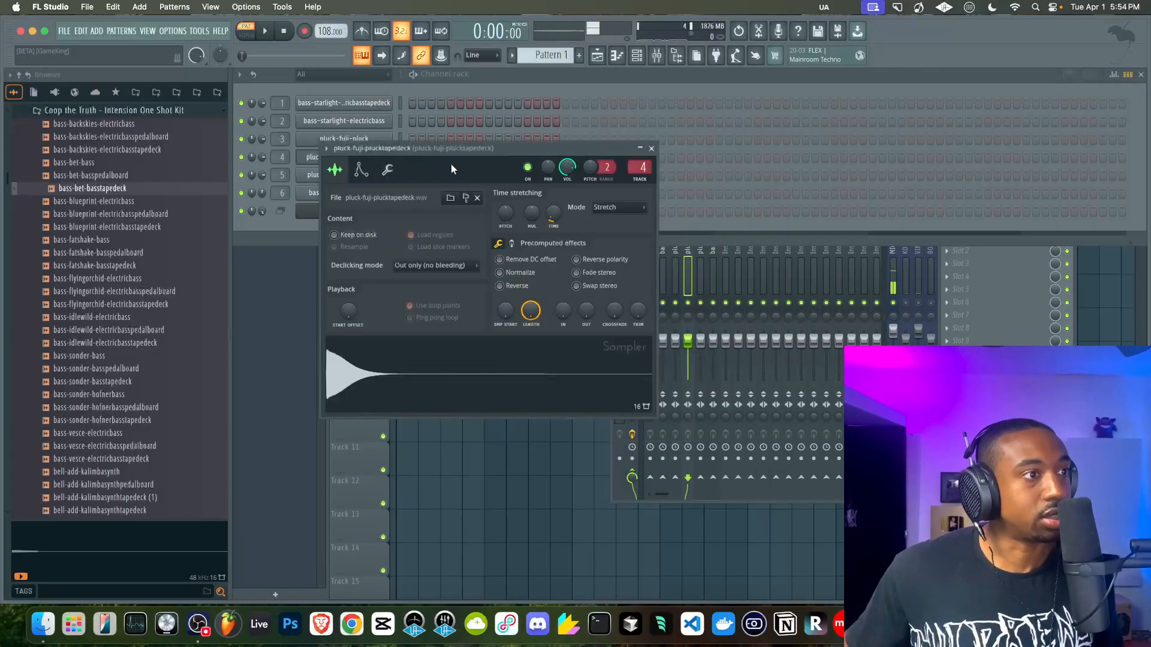
click(387, 171)
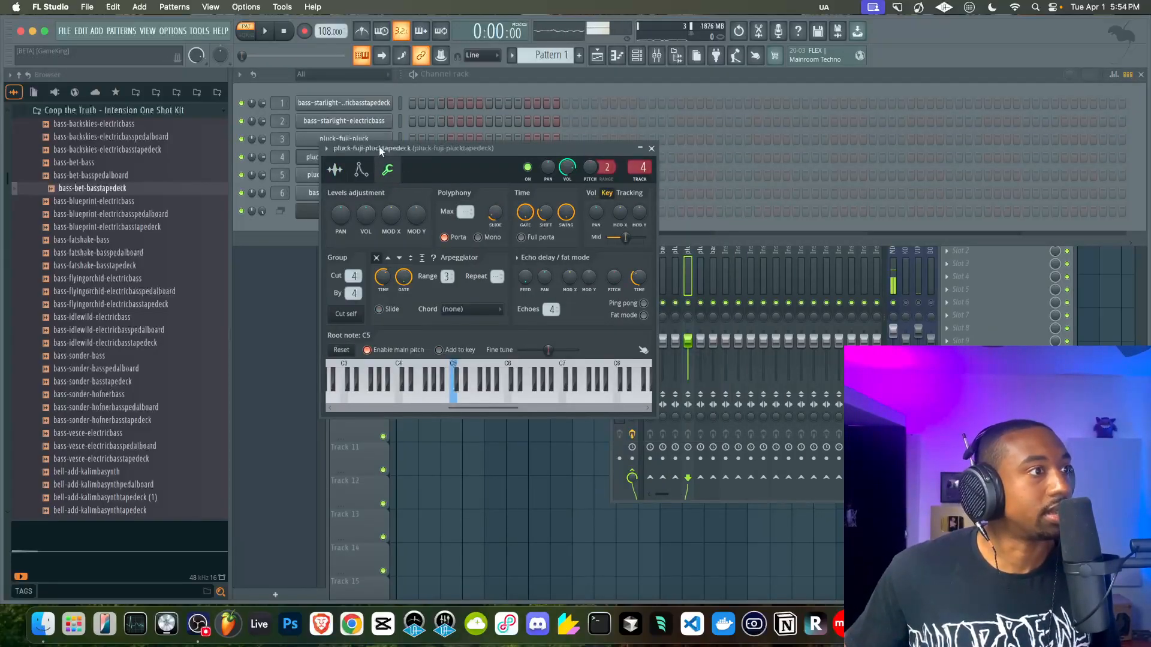
Set pluck-solaris-mainpluck's portamento time to 0:12, adjust bass-bet-basstapedeck's, and reselect the Layer channel for auditioning.
click(323, 175)
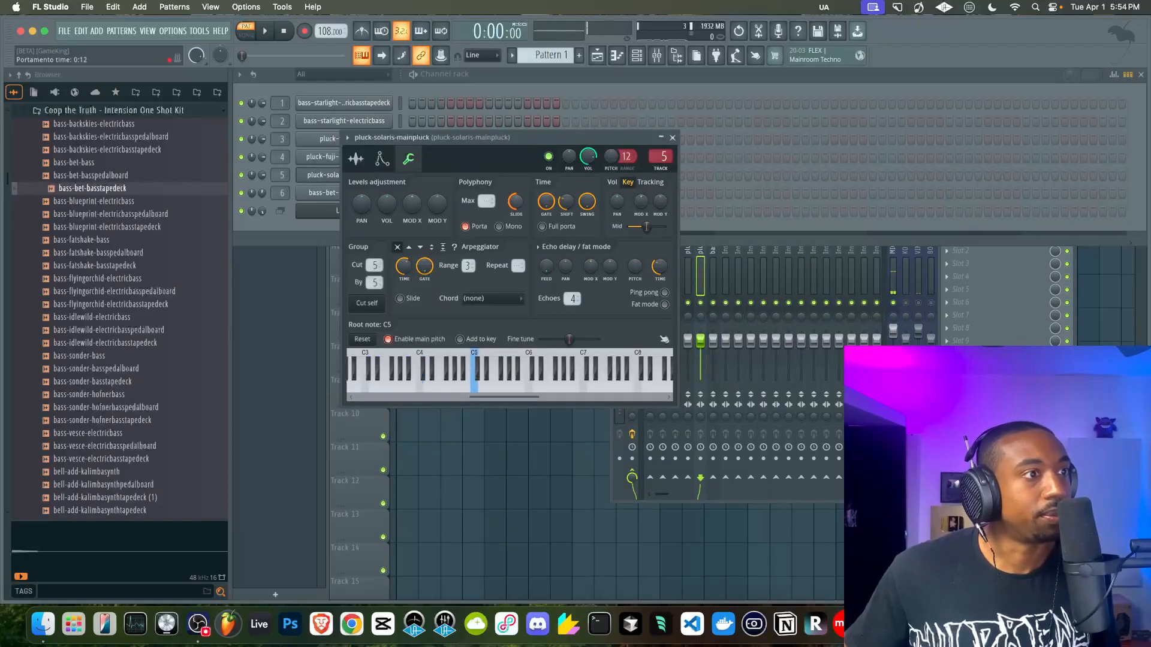
drag(442, 139, 627, 153)
click(344, 192)
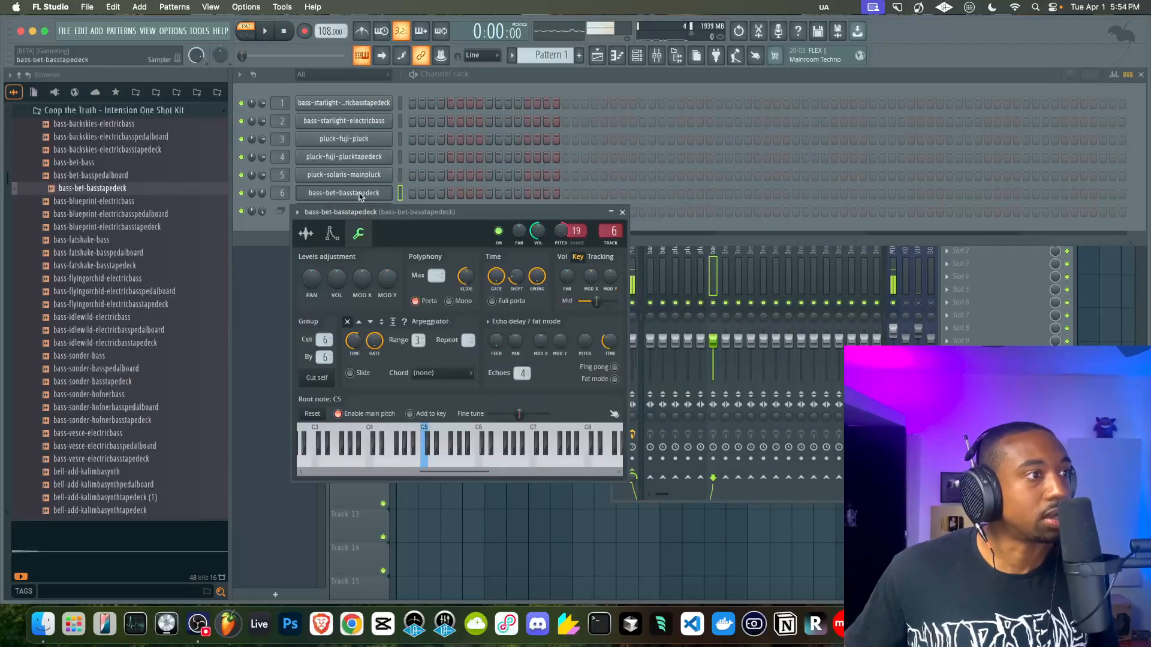
click(622, 212)
click(400, 211)
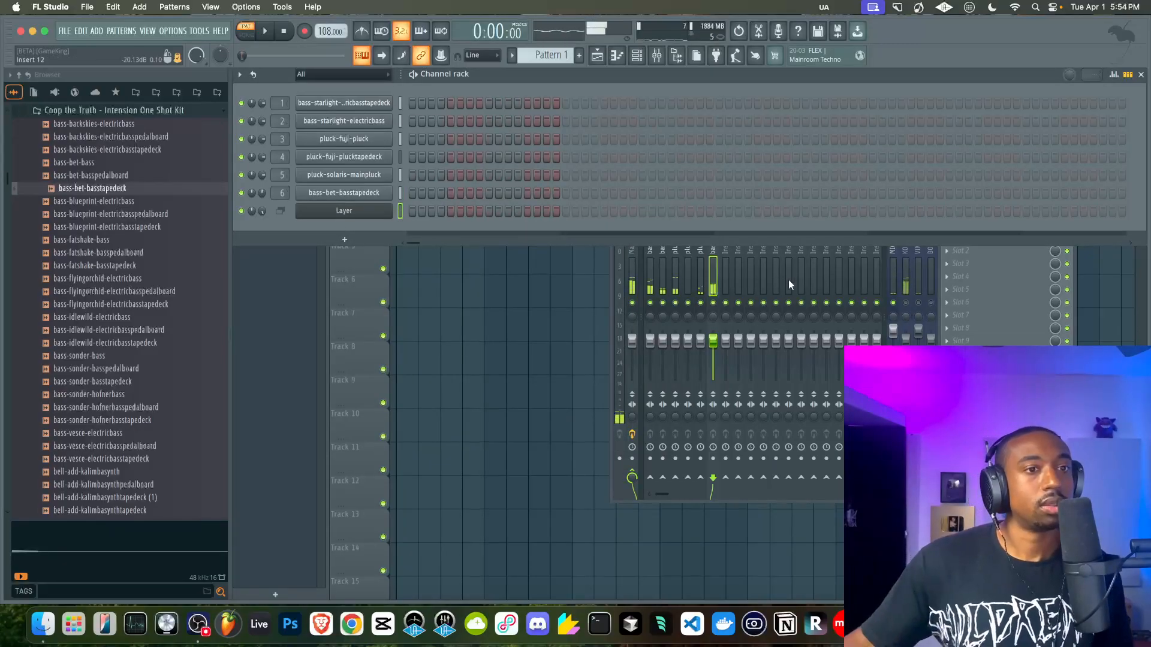
click(900, 308)
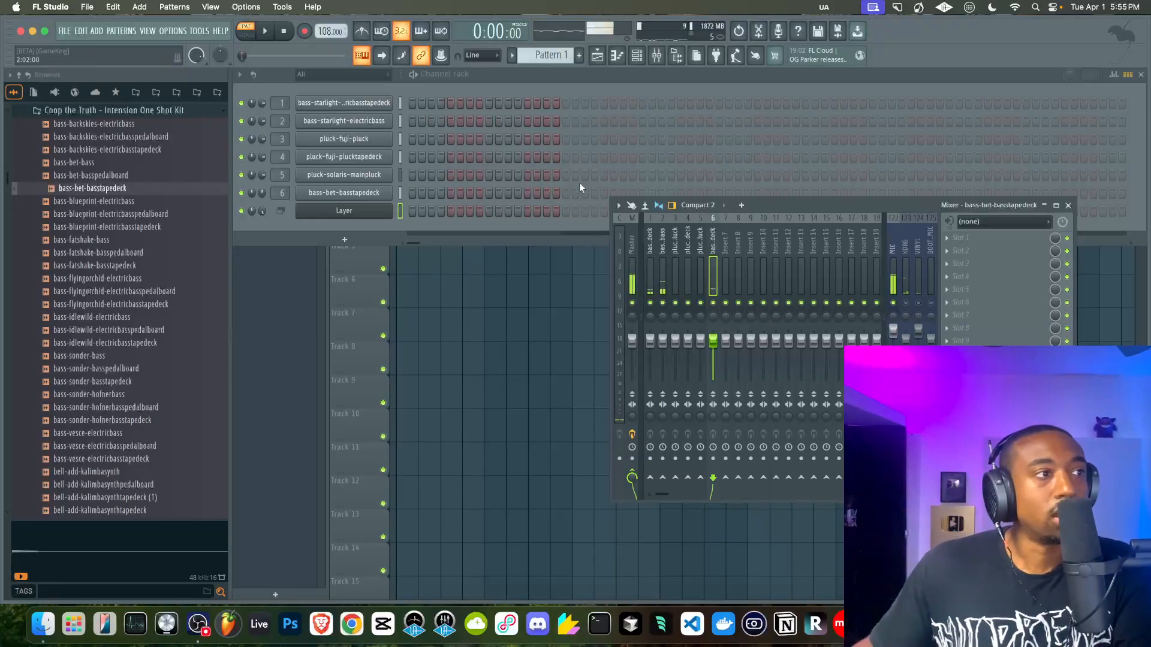
Mute the MIC mixer track and record a new chord take on the Layer channel with the metronome on.
click(307, 31)
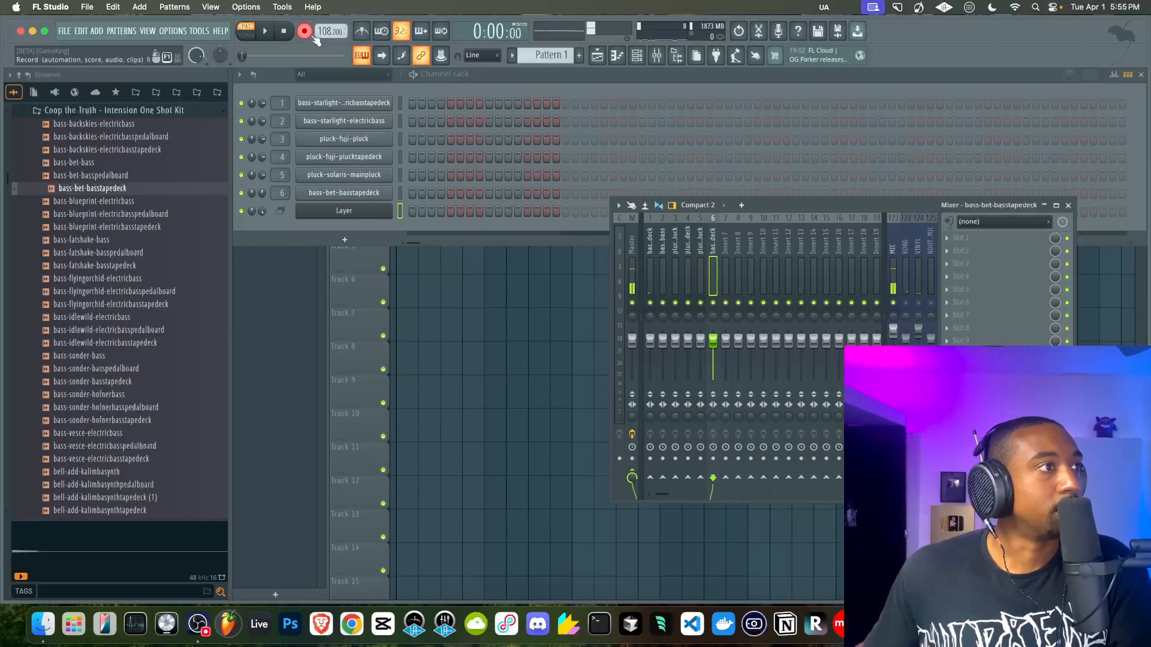
right_click(435, 343)
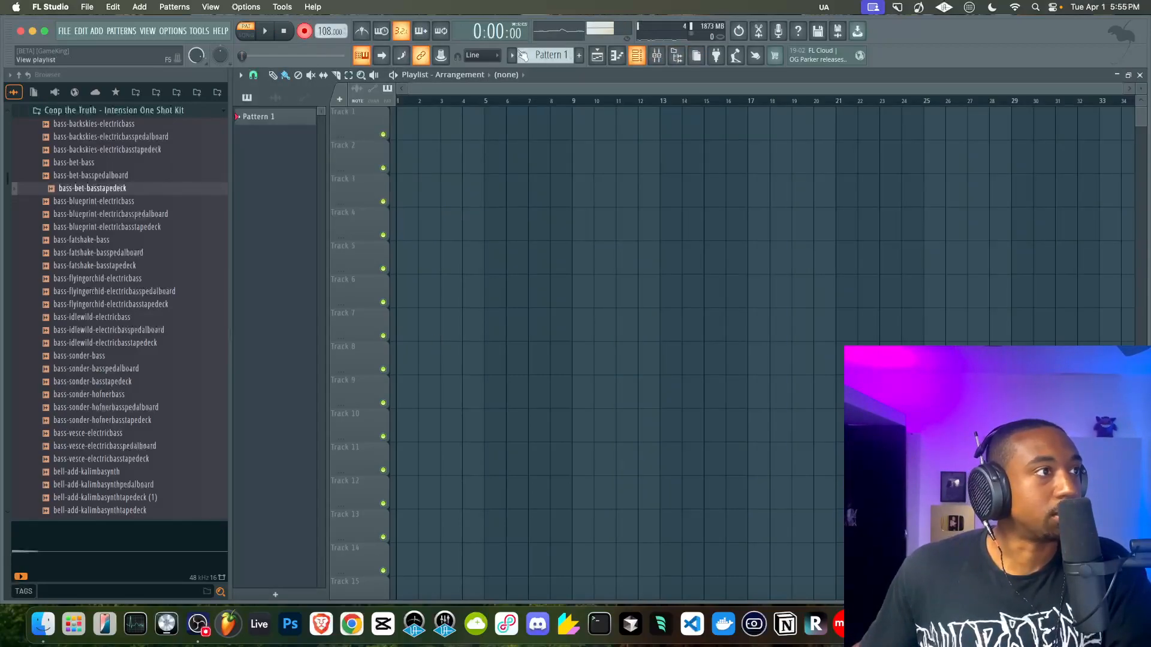
click(664, 55)
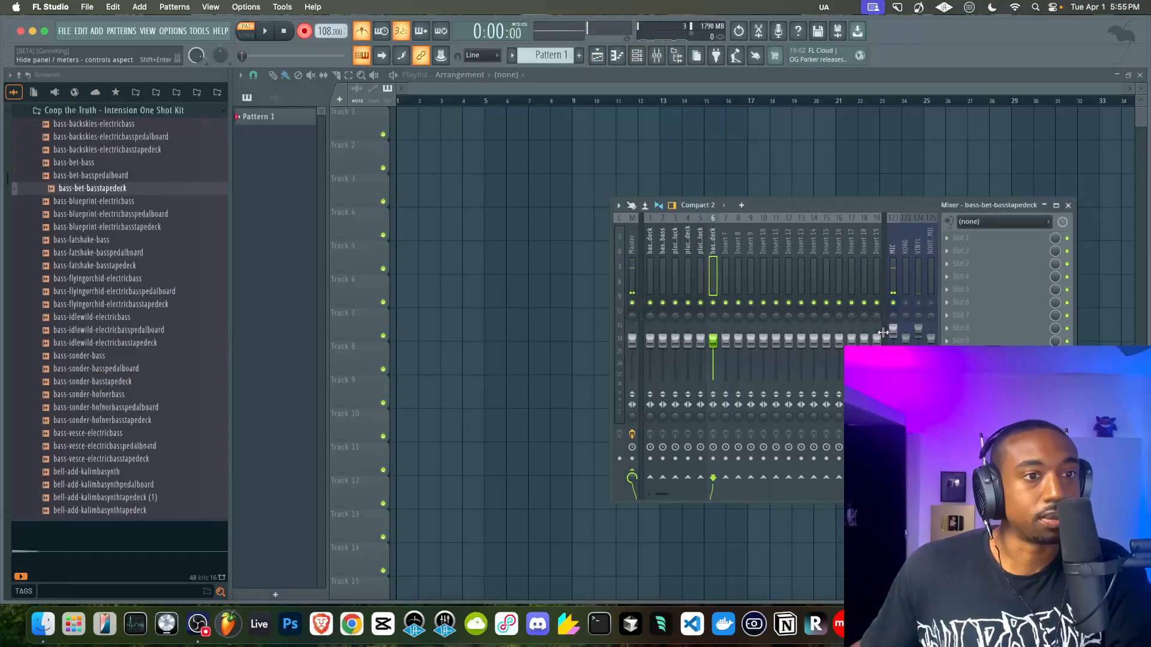
click(893, 303)
key(F9)
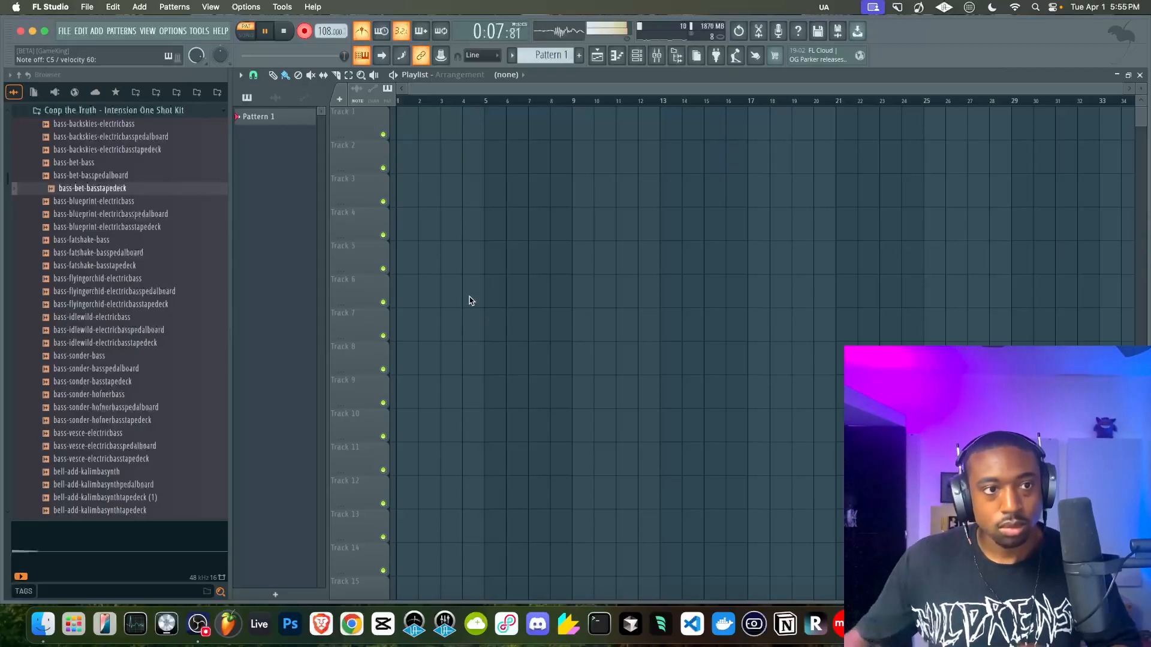
key(space)
click(657, 55)
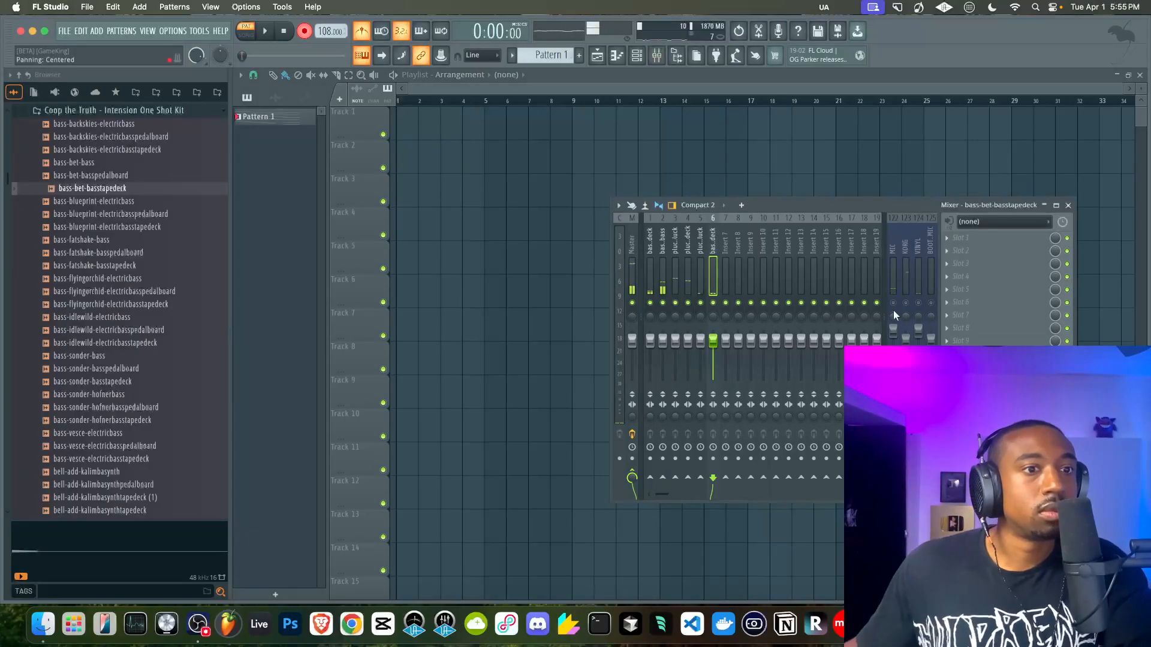
key(F9)
key(F6)
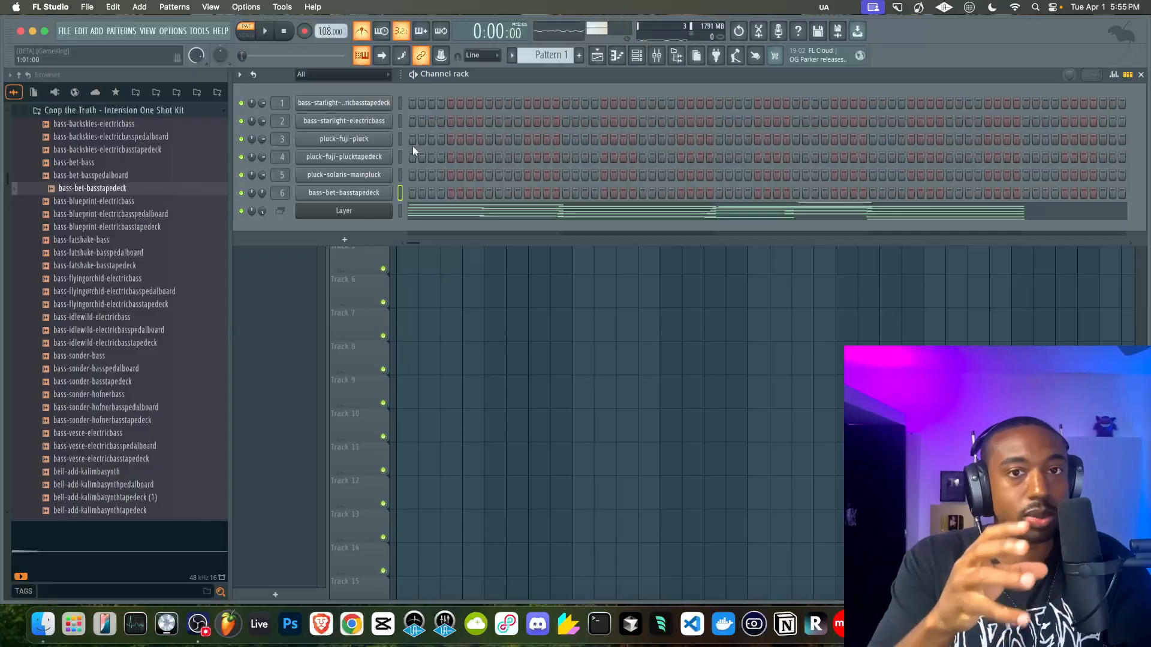
Open the bass-starlight-electricbasstapedeck sample in Edison and set a loop from about 0:430 to 3:080.
click(344, 103)
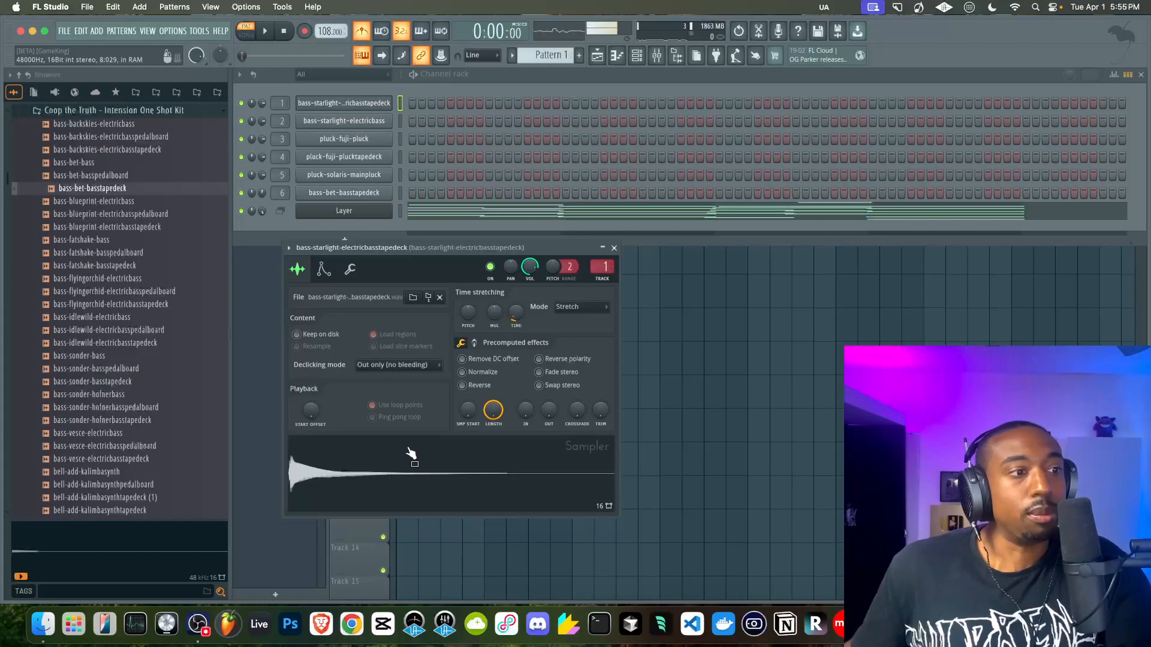
right_click(410, 455)
click(423, 460)
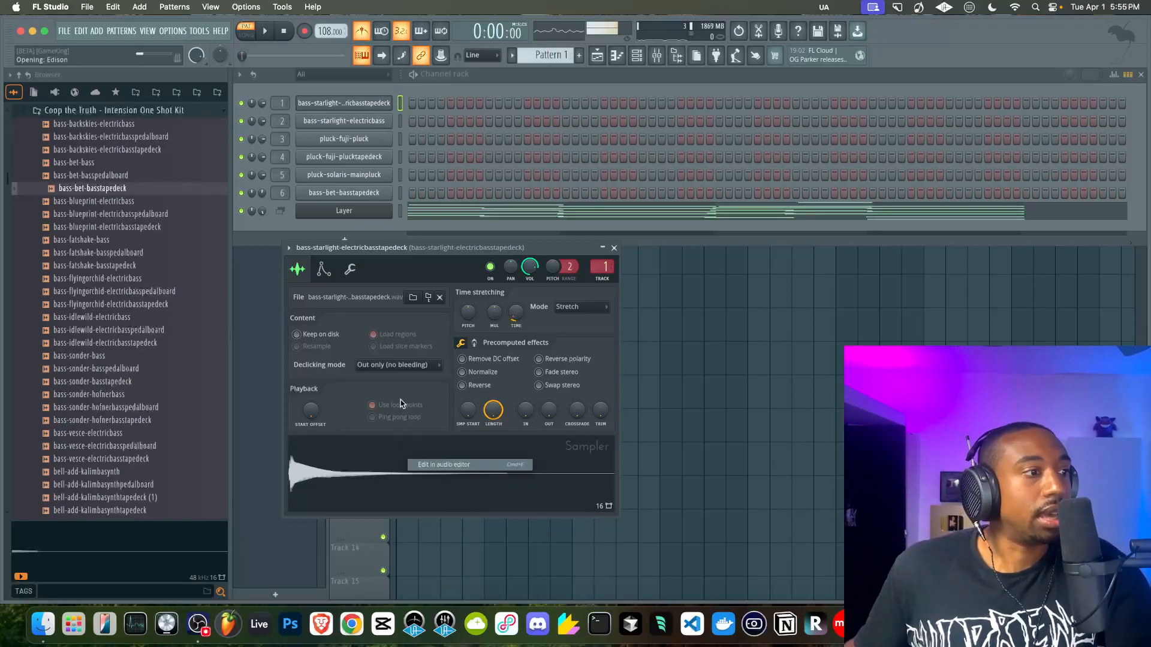
drag(303, 312, 414, 302)
click(368, 199)
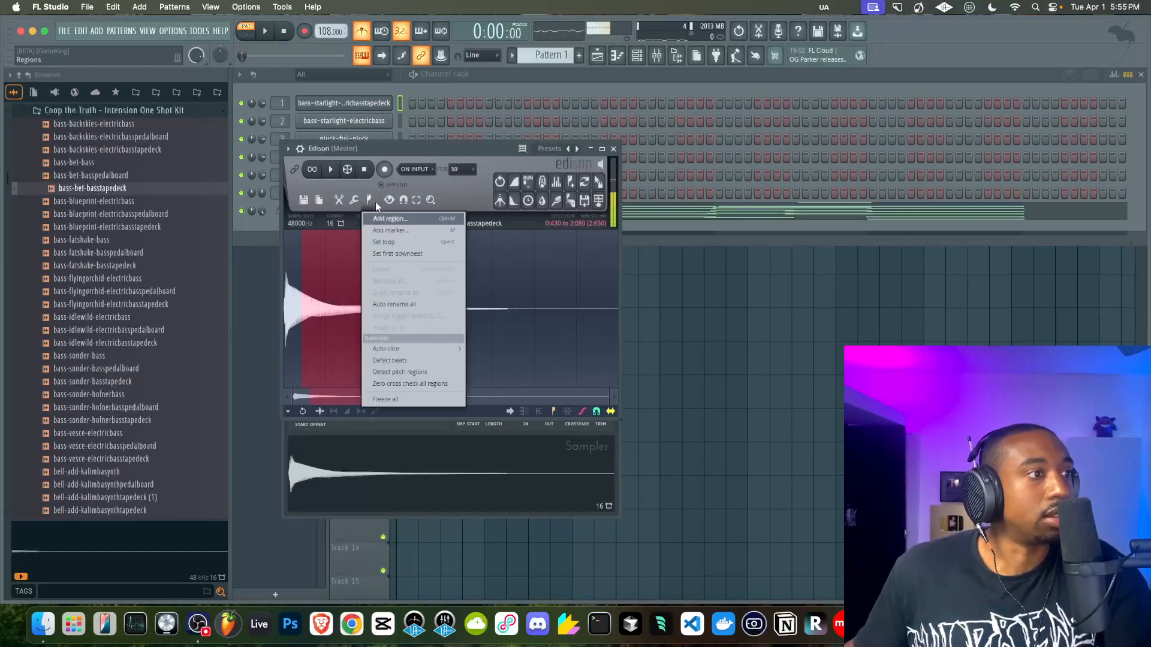
click(386, 242)
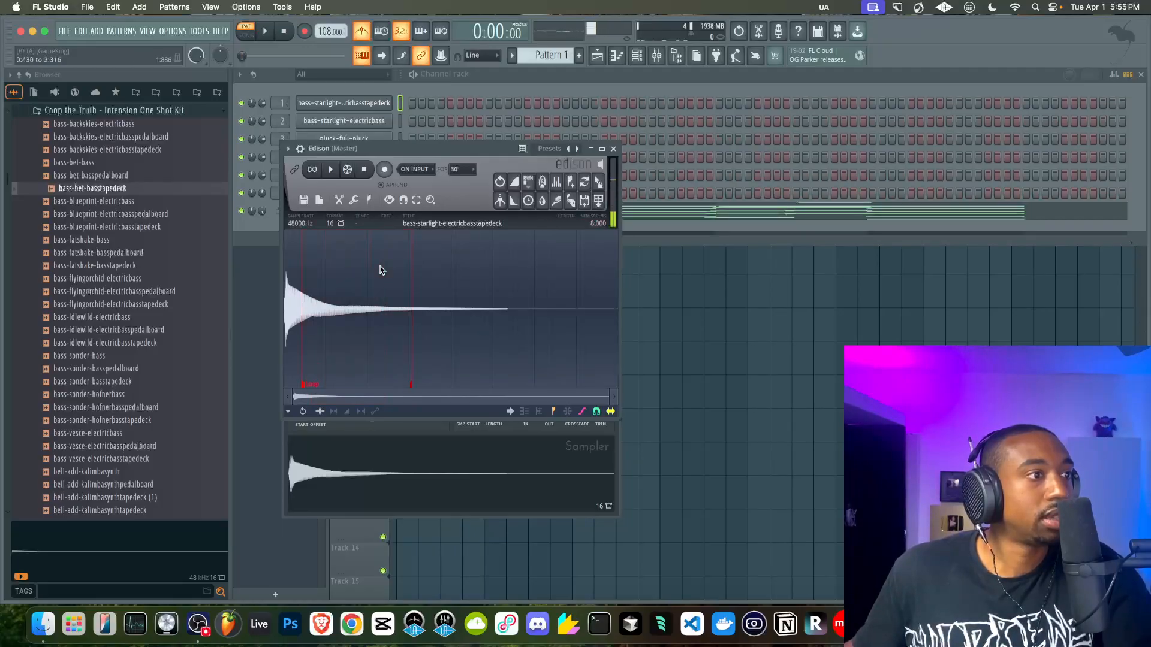
Load the looped audio back into the first sampler channel, enable ping pong looping and adjust the start offset.
drag(600, 183, 414, 461)
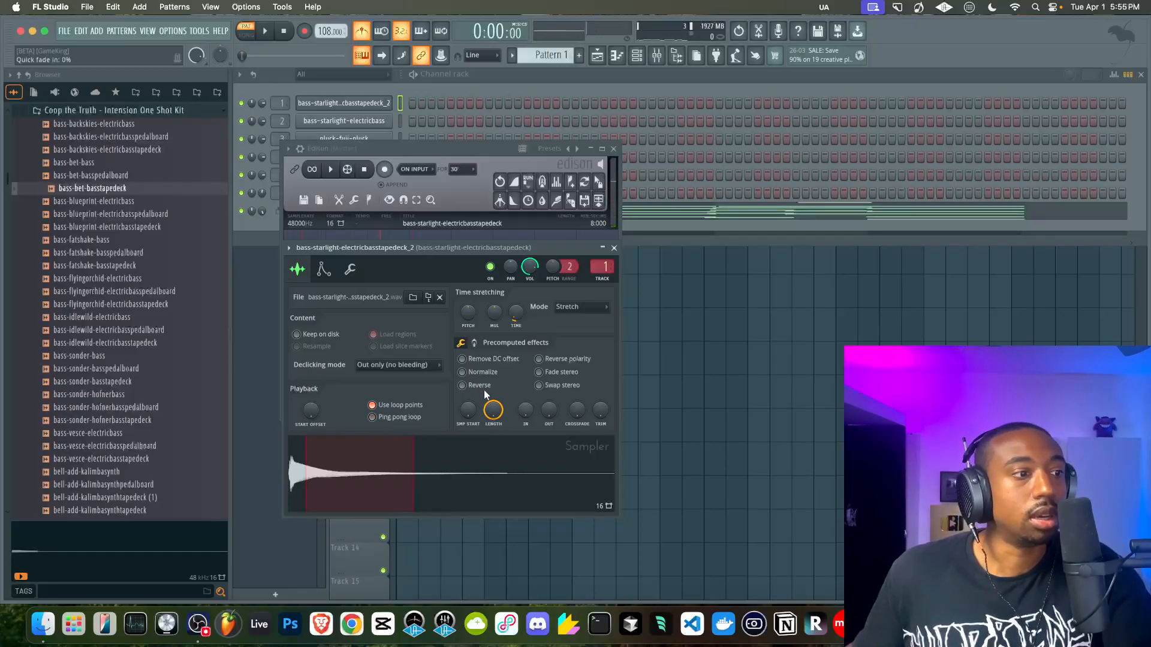
click(388, 417)
key(space)
key(space)
click(613, 148)
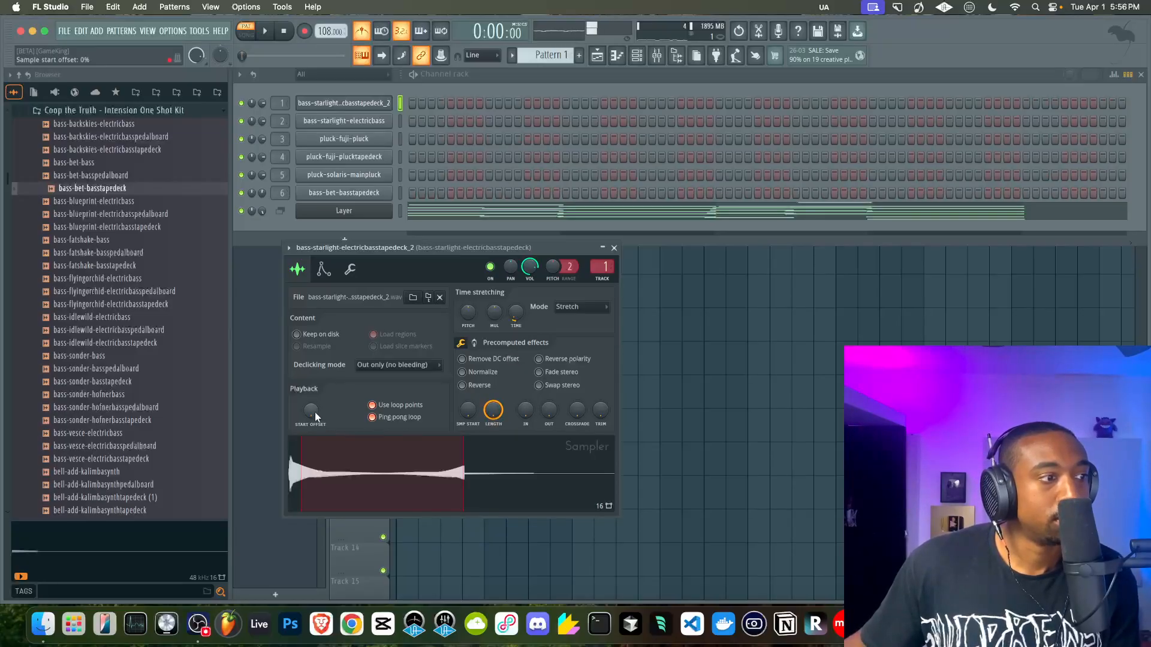
drag(314, 411, 314, 418)
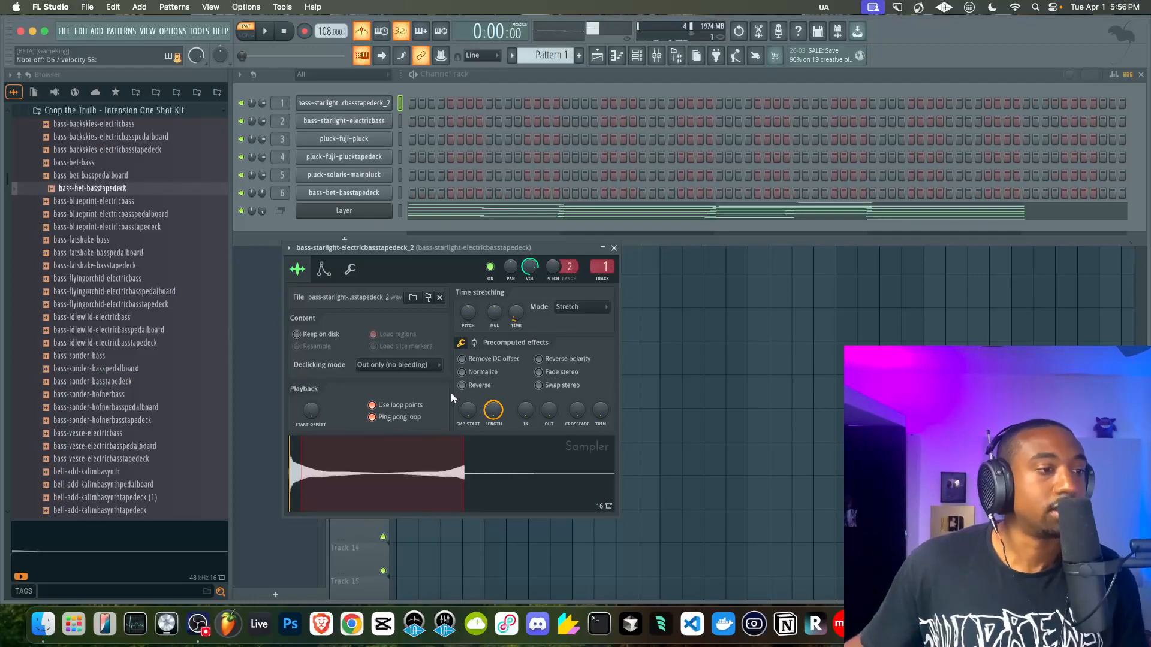
Reopen the looped tapedeck sample in Edison and choose the Snap to zero-crossing option.
right_click(403, 456)
click(433, 465)
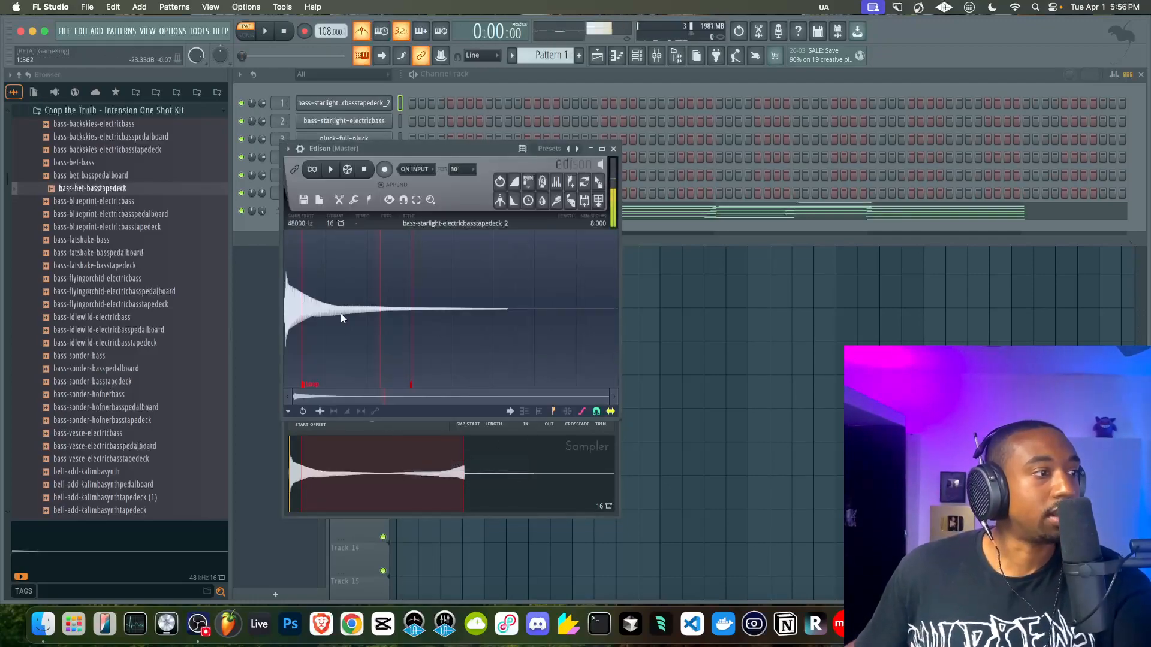
click(407, 202)
click(434, 255)
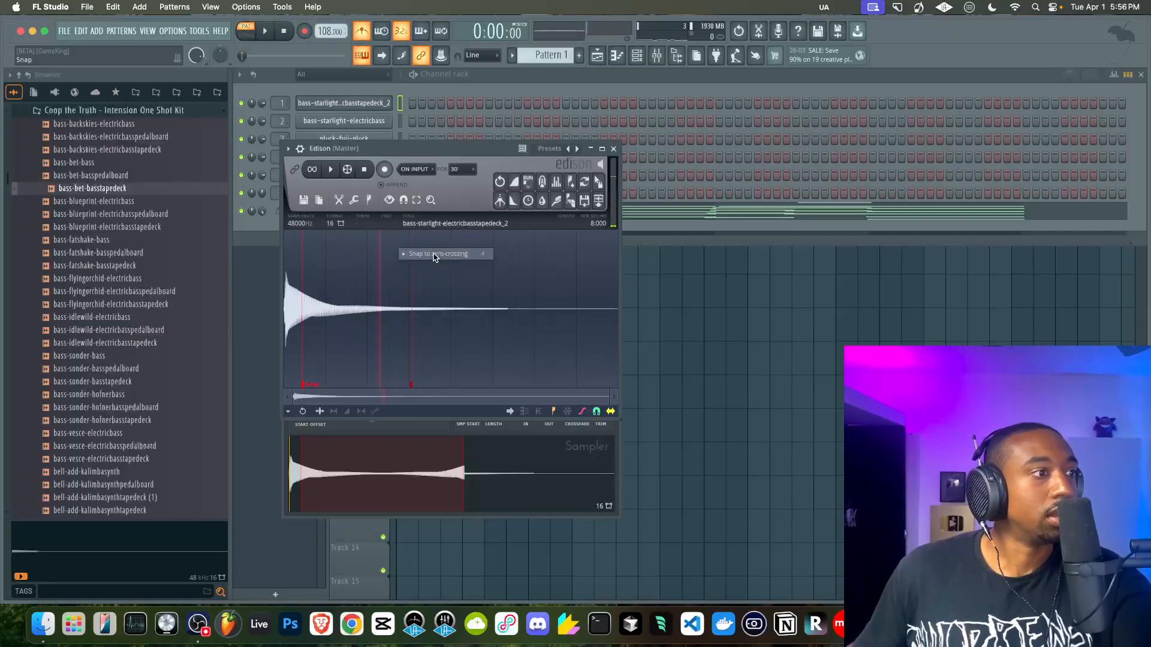
click(613, 150)
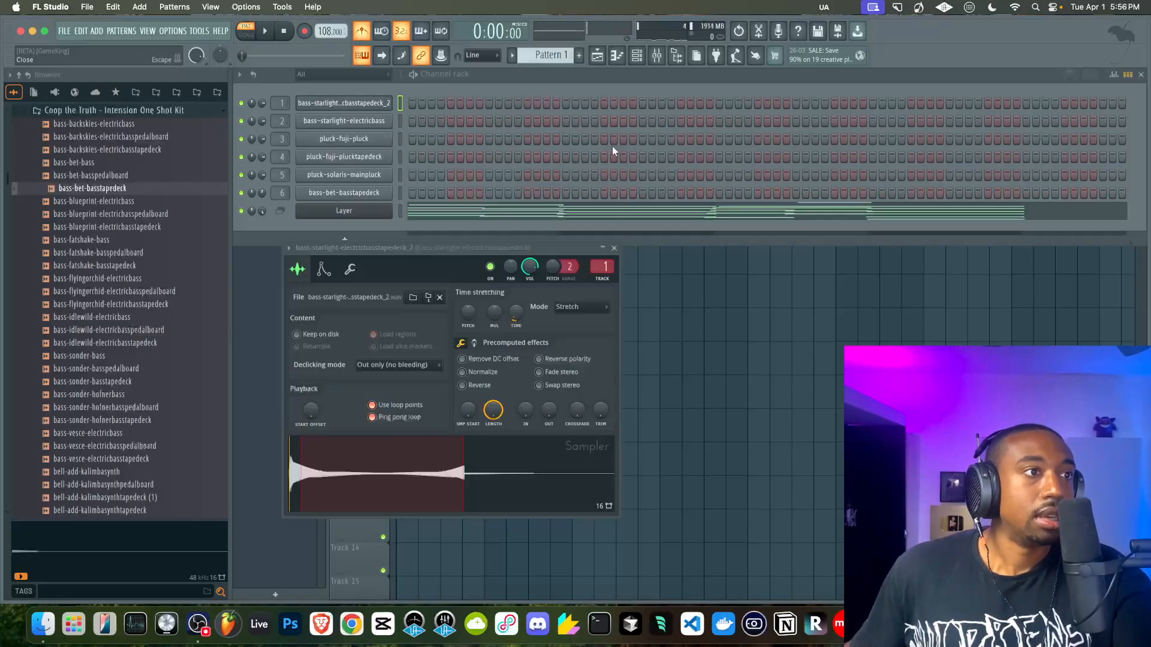
Open the bass-starlight-electricbass sample in Edison and set a loop over its sustained part, ending at about 4:358.
click(359, 123)
click(266, 144)
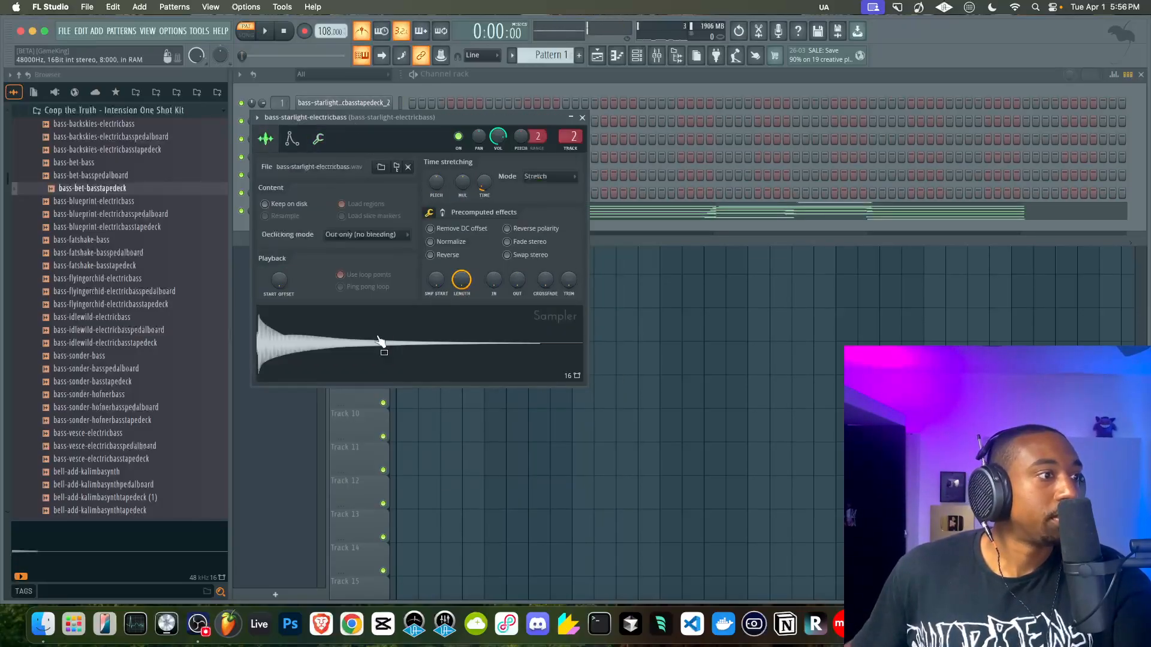
right_click(380, 337)
click(411, 405)
drag(346, 318, 466, 318)
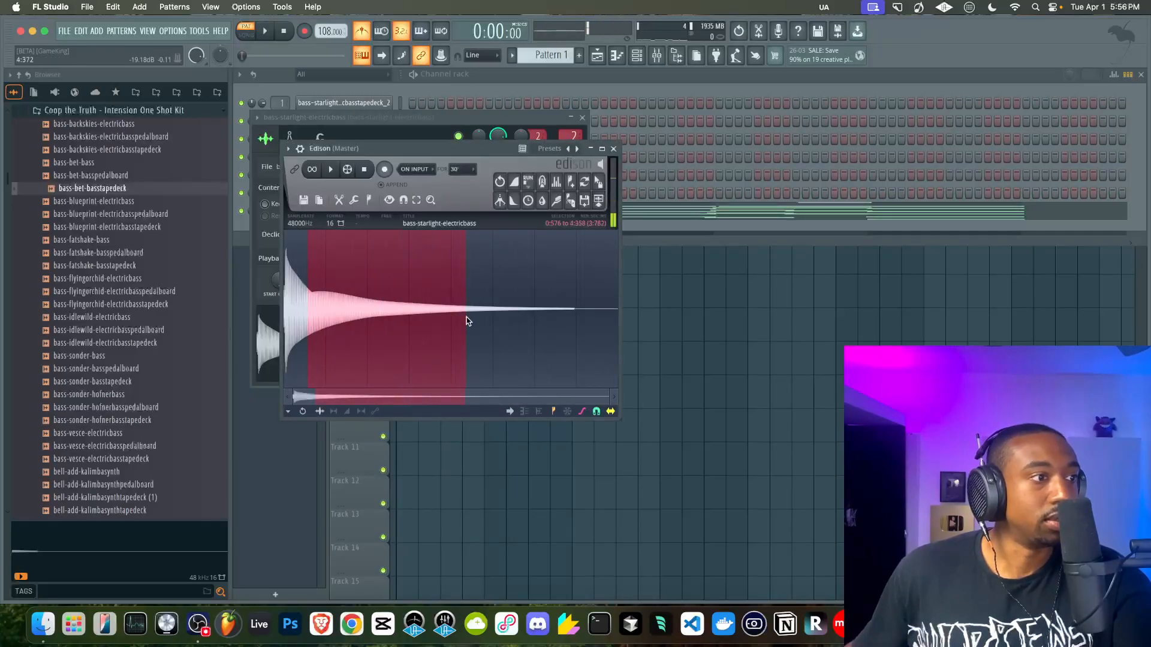
click(369, 199)
click(396, 242)
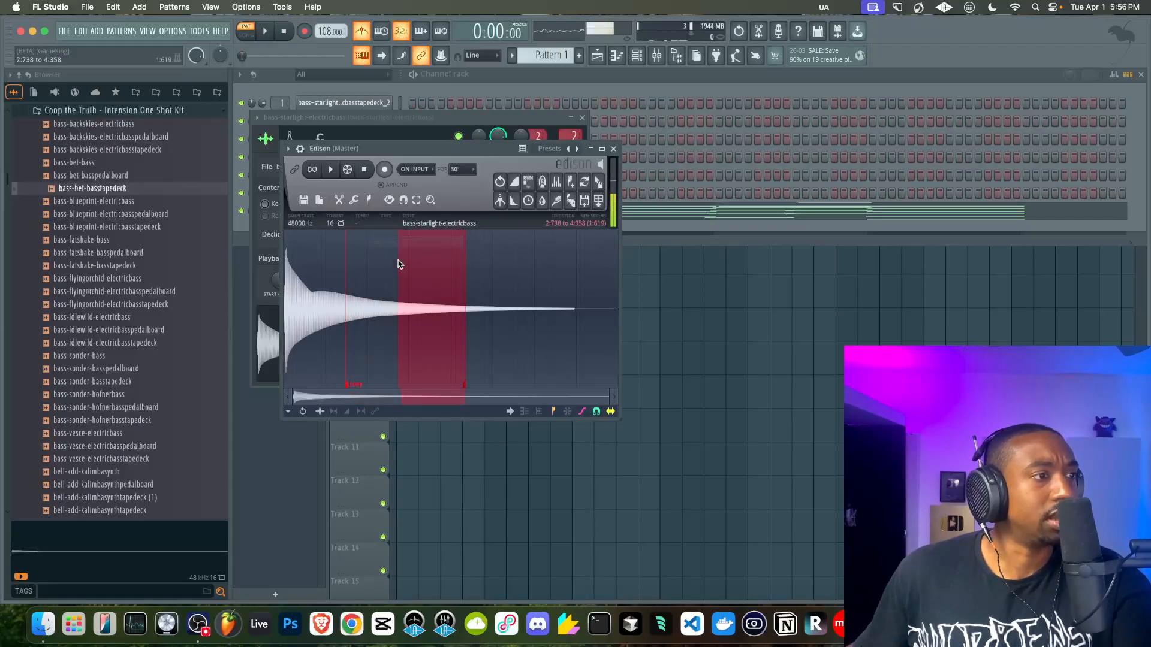
Load the looped electricbass audio back into the second sampler channel.
drag(599, 200, 455, 348)
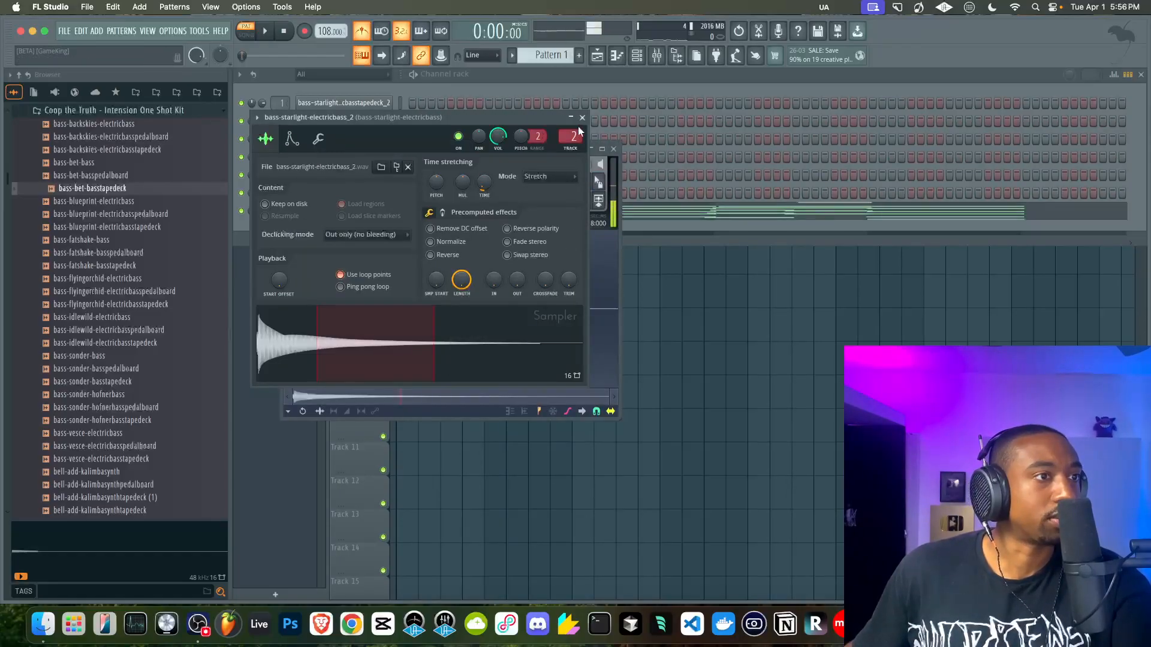
click(582, 118)
drag(401, 153, 610, 160)
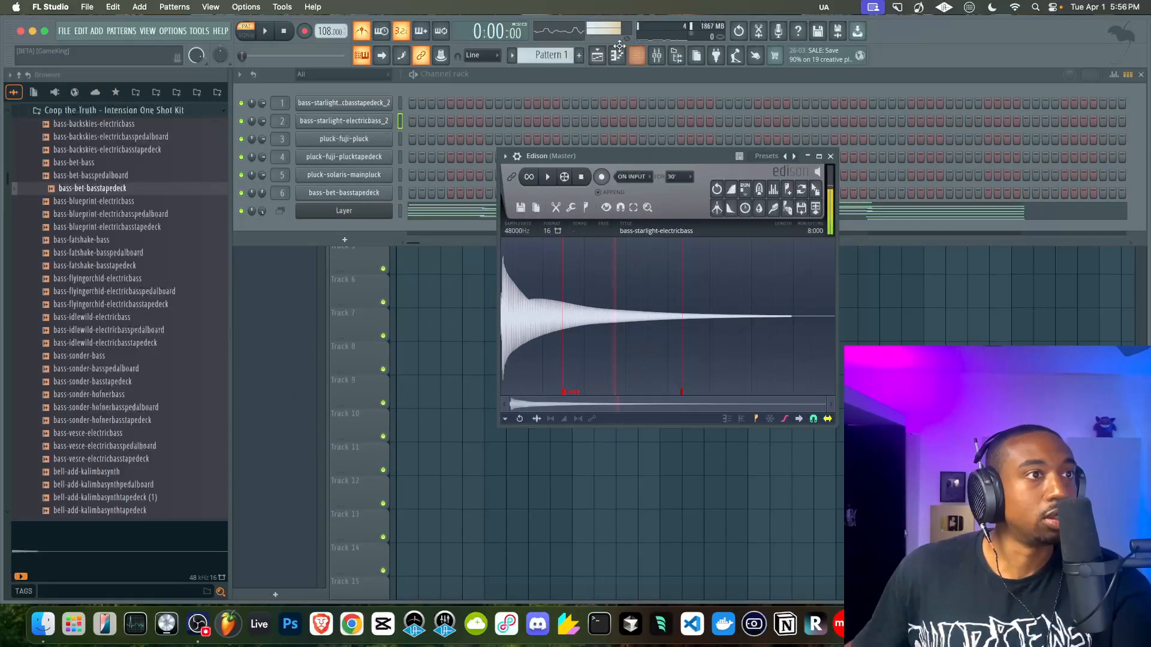
Mute the MIC mixer track, play Pattern 1 and close Edison.
click(657, 55)
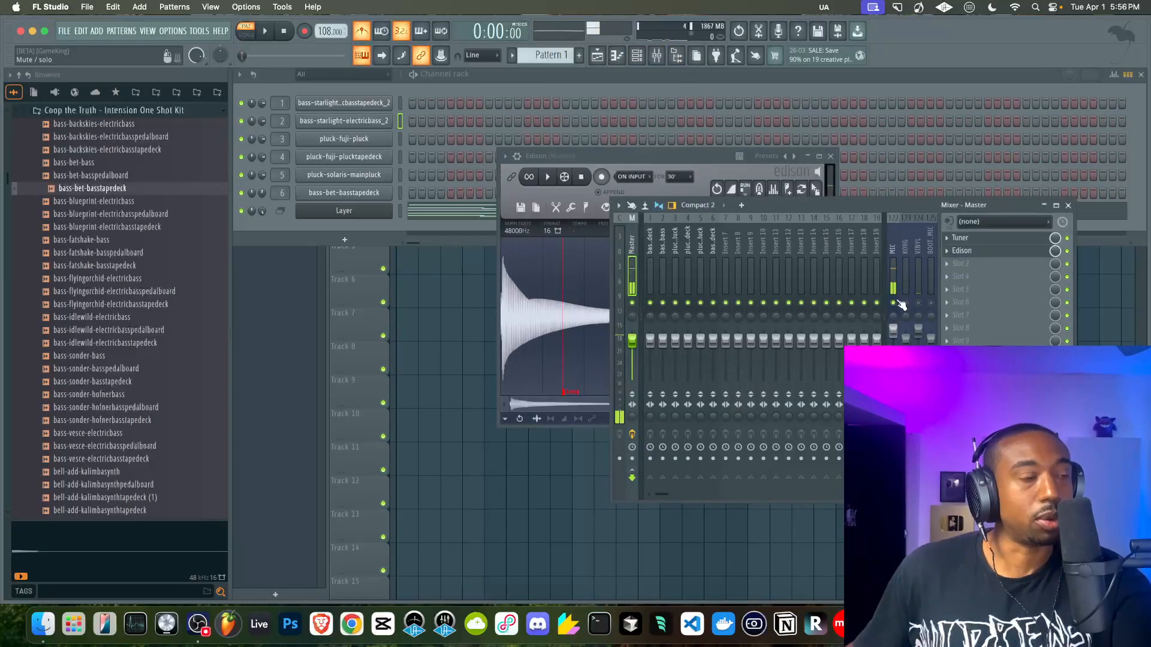
key(space)
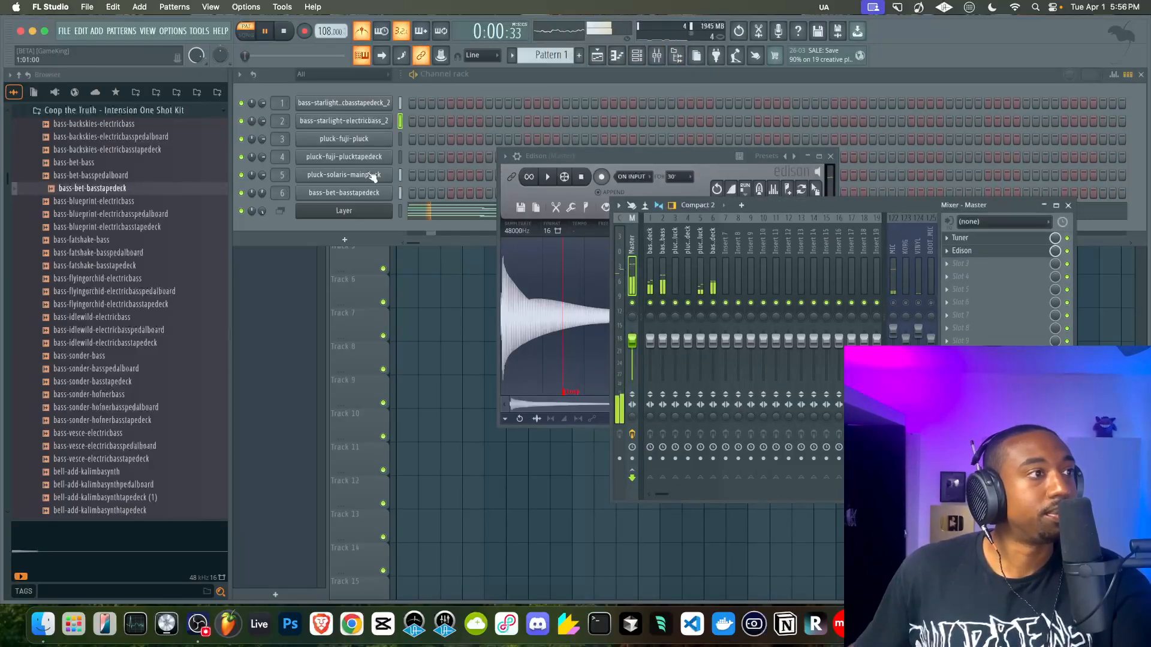
click(830, 156)
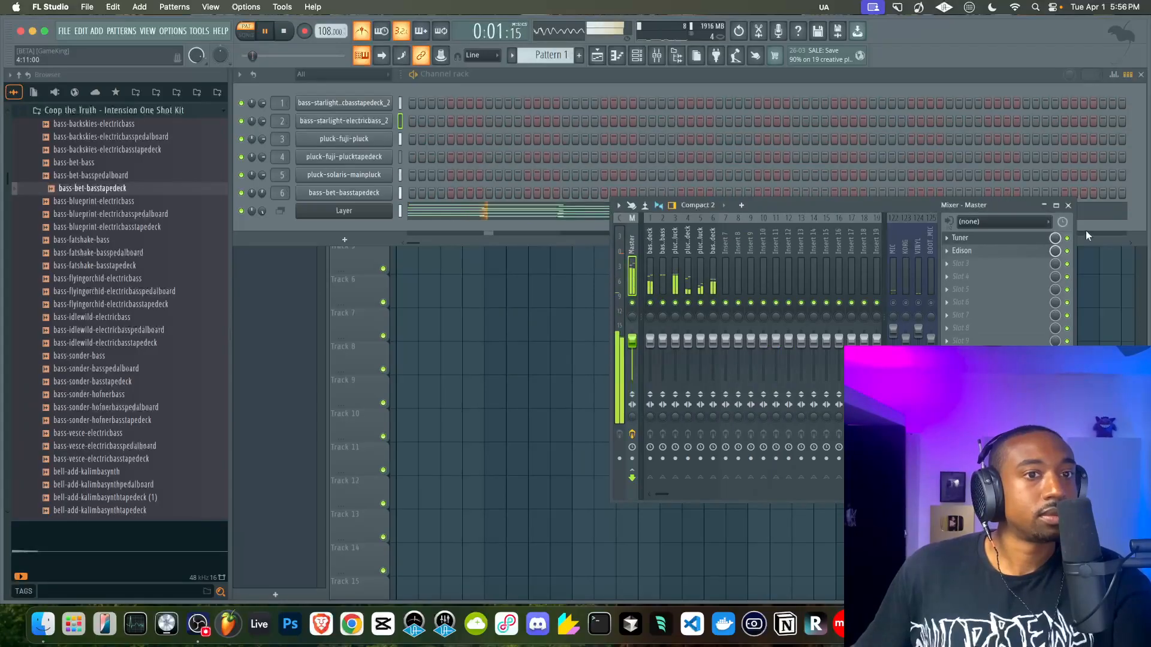
Set the root note of the bass-starlight-electricbass_2 channel to C4 and play the pattern with it.
click(345, 121)
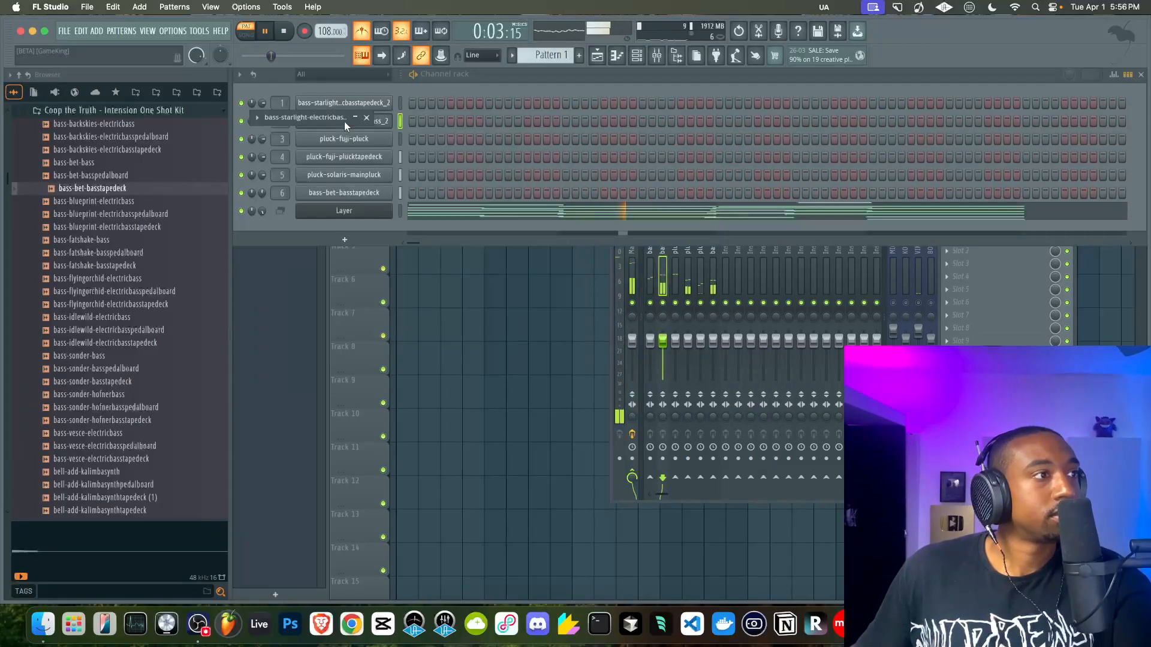
click(330, 117)
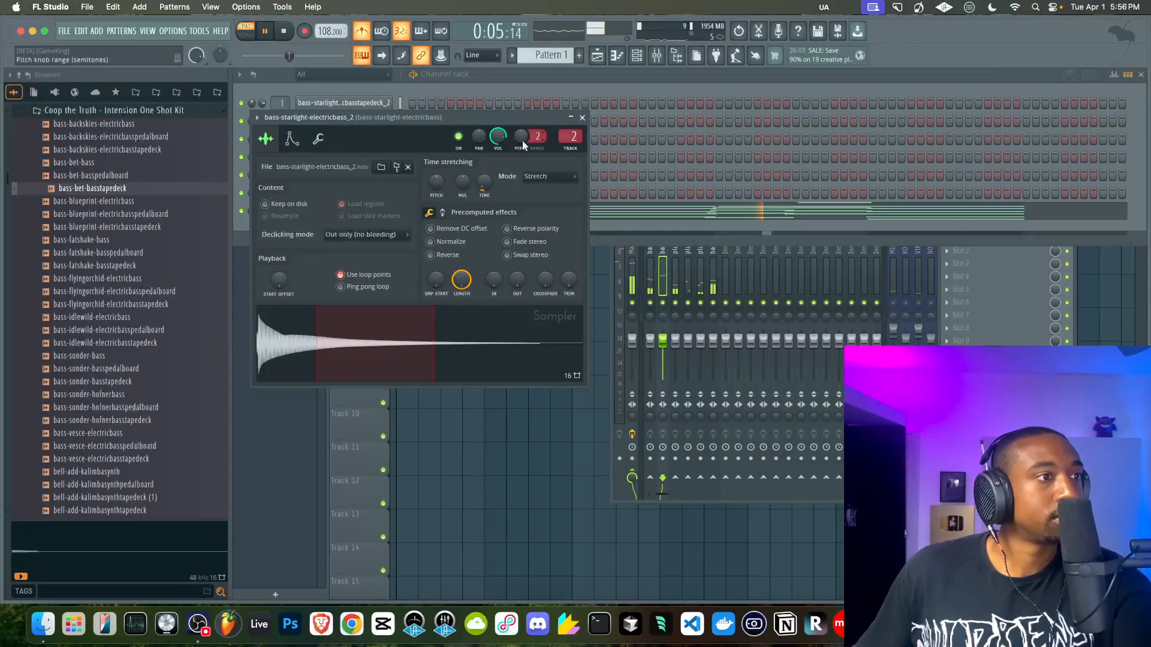
click(319, 139)
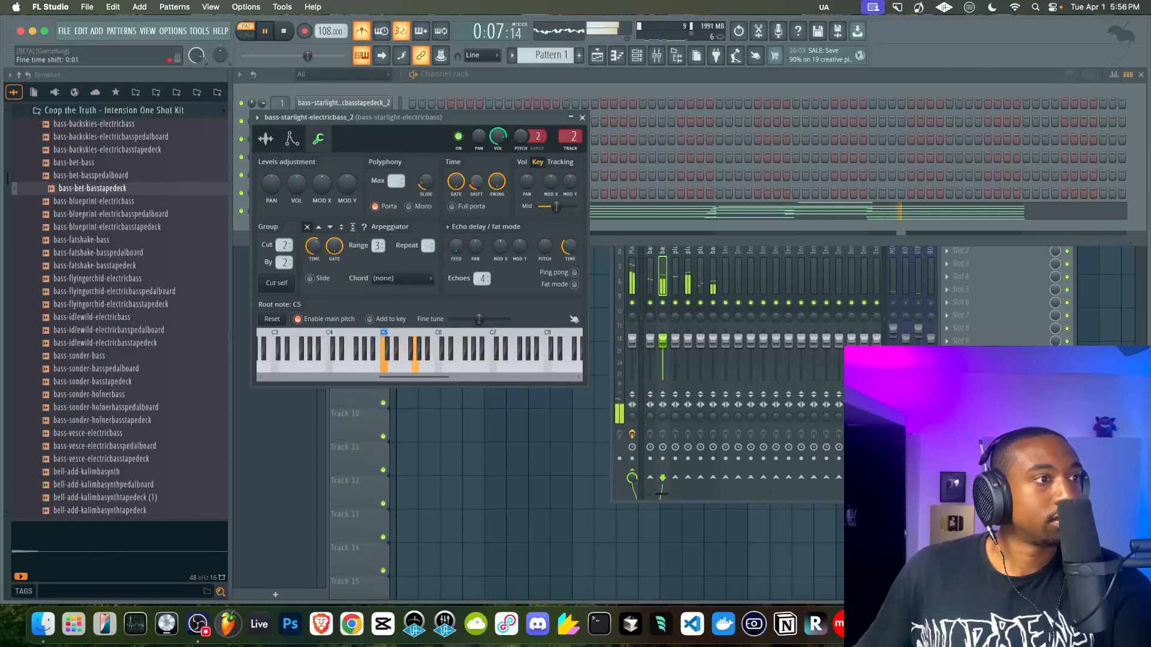
key(space)
click(380, 363)
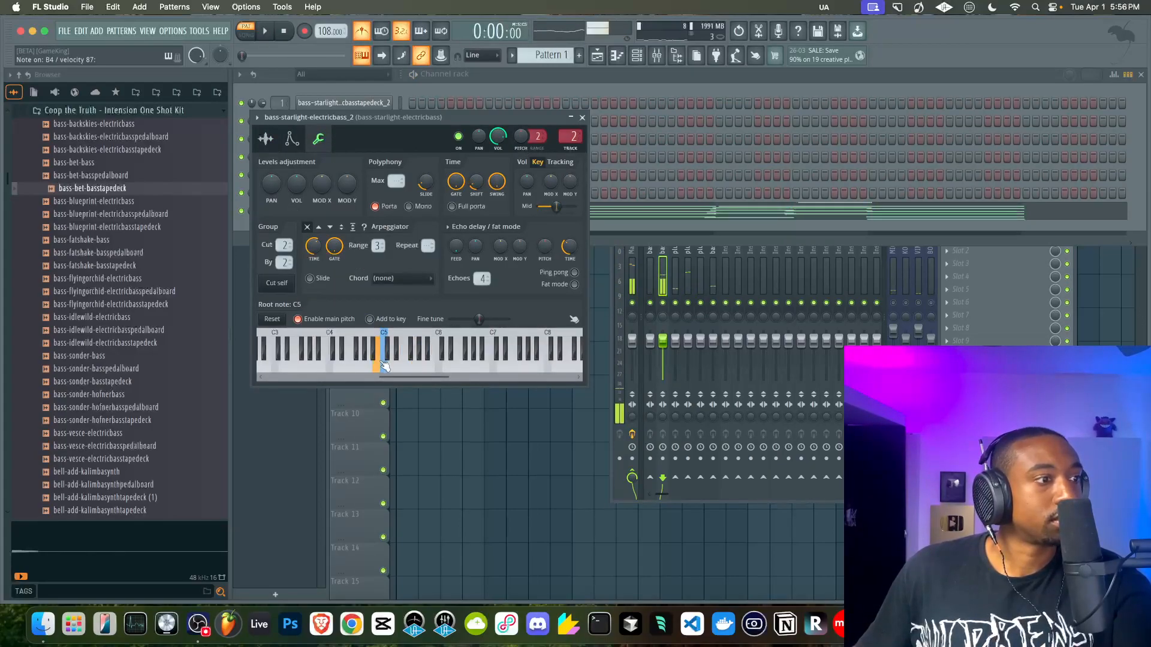
key(space)
right_click(330, 336)
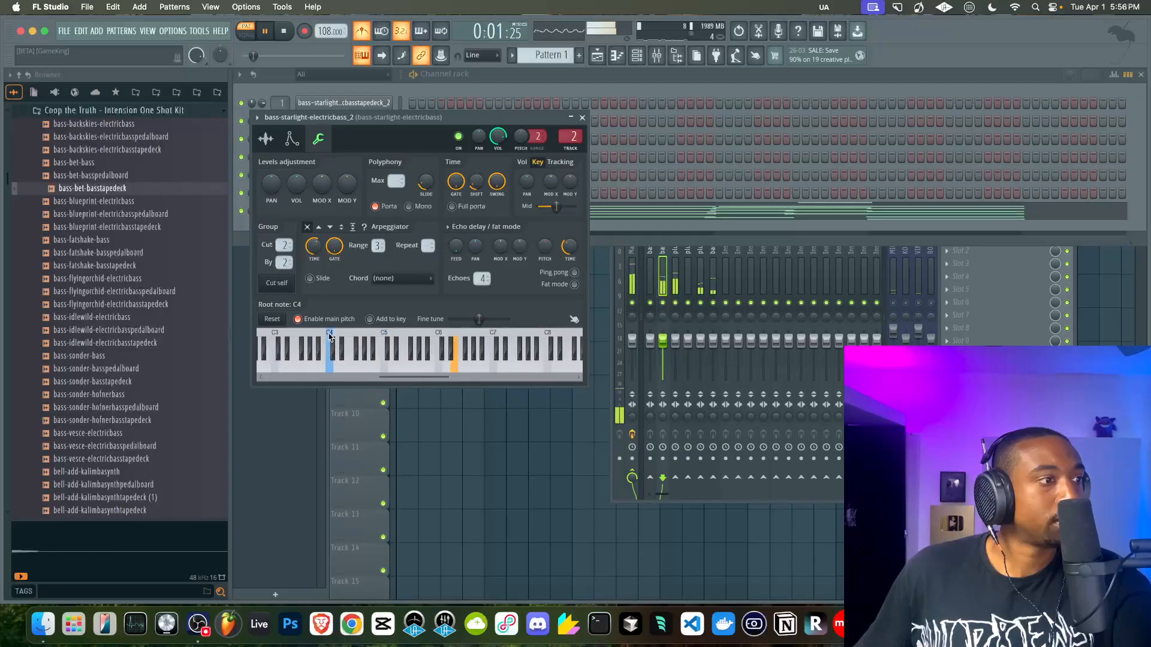
click(582, 117)
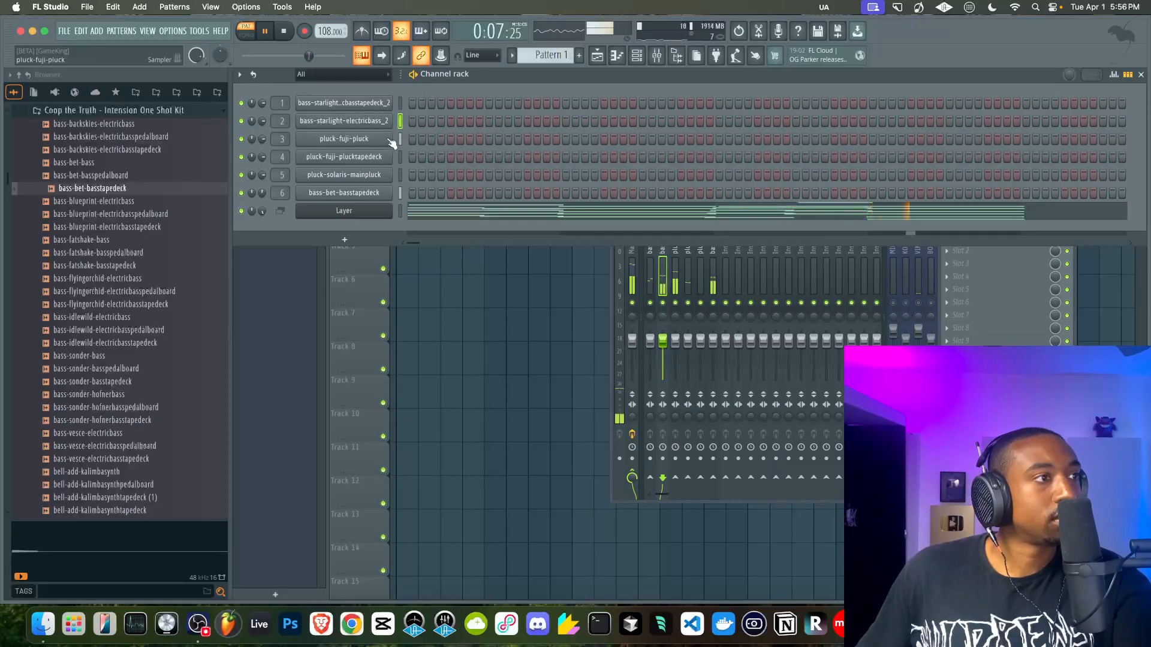
Trim the overhanging note ends of the final chord at bar 5 in the Layer channel's piano roll.
click(381, 139)
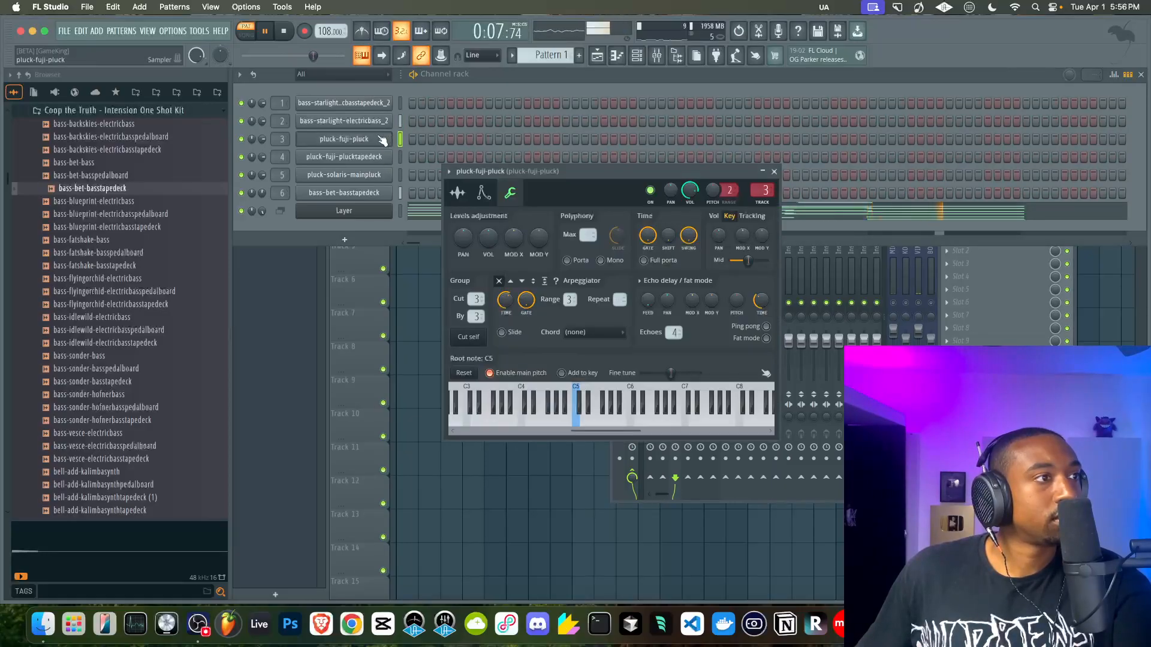
click(774, 172)
click(837, 210)
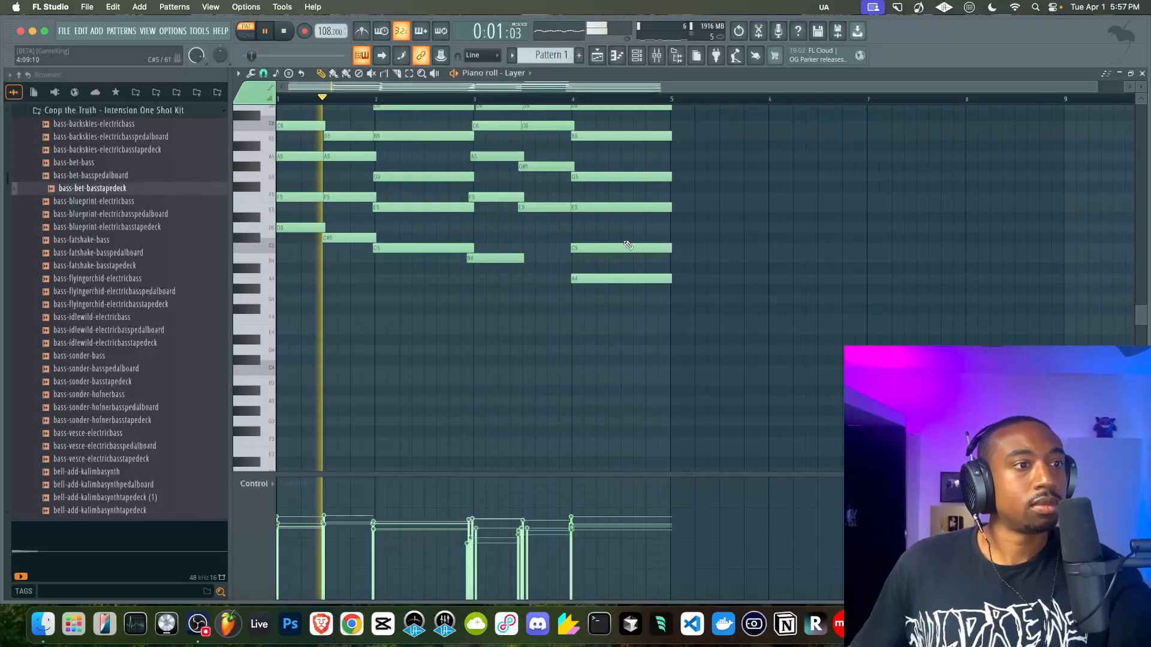
scroll(624, 246, up, 3)
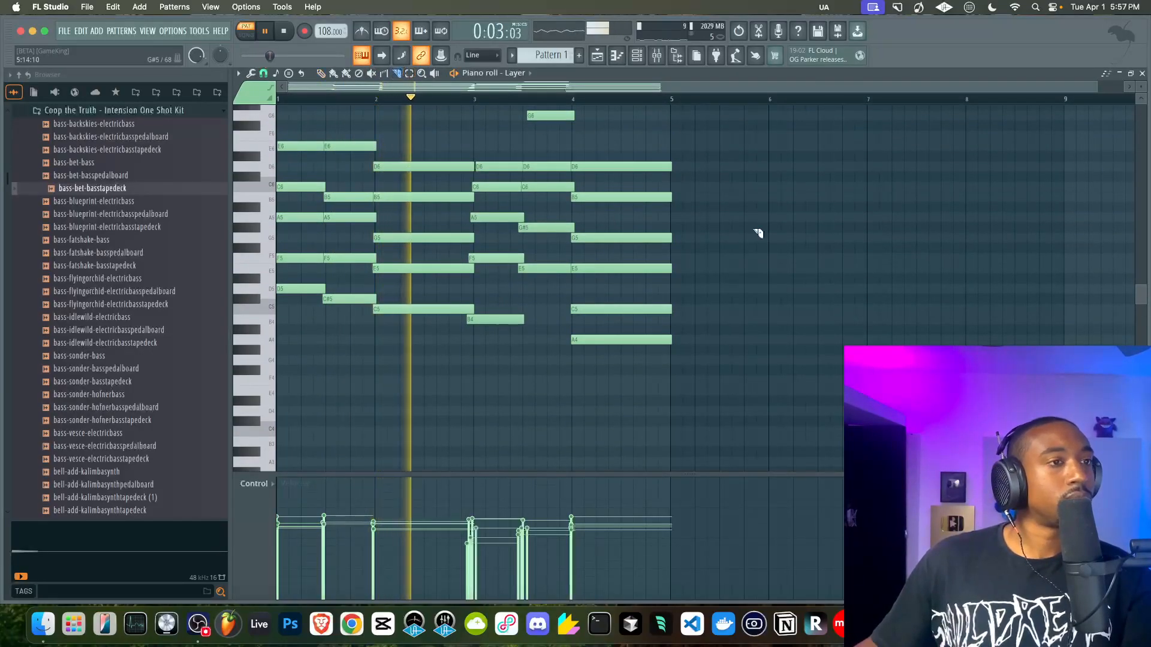
scroll(694, 204, up, 3)
scroll(686, 359, down, 4)
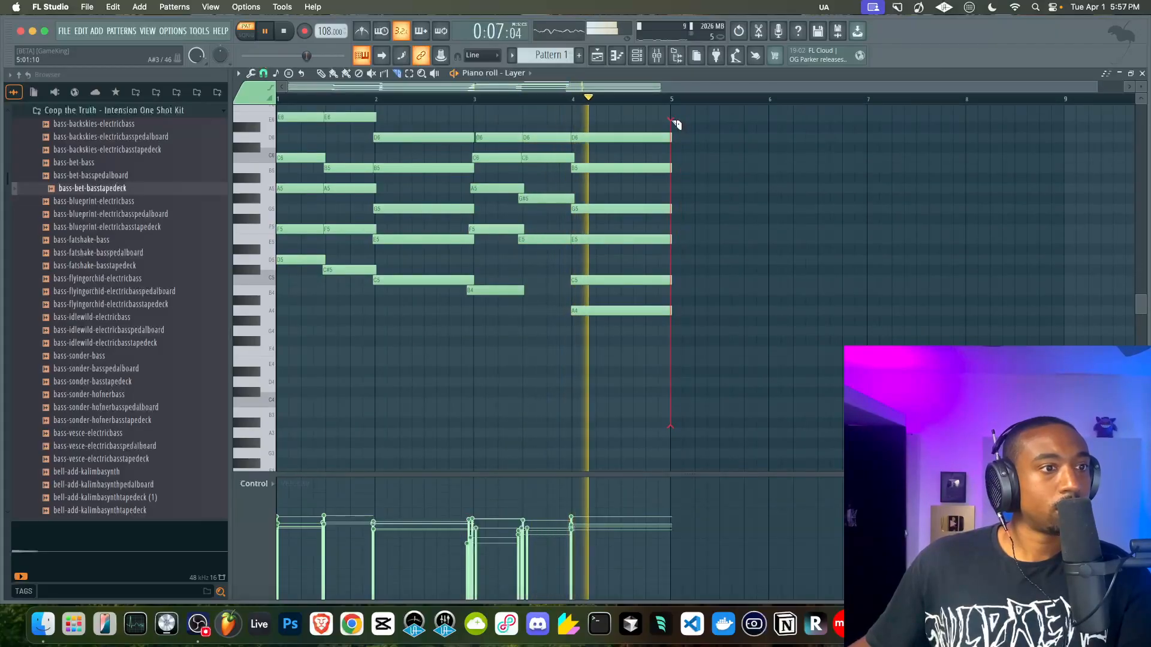
scroll(668, 169, up, 2)
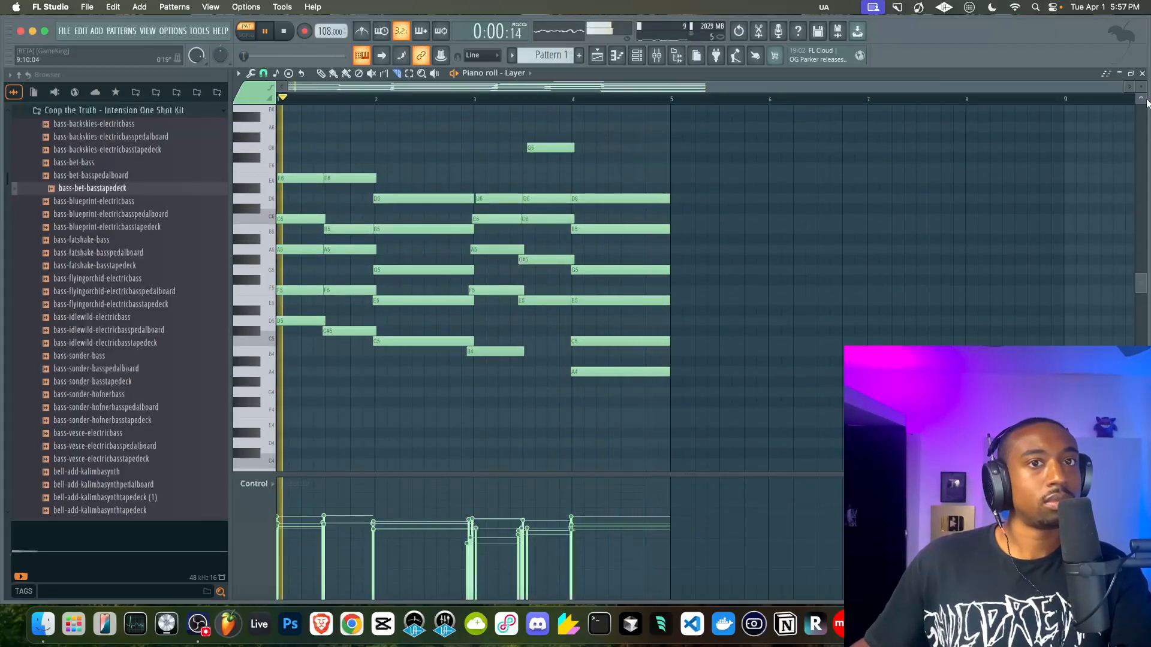
click(1142, 73)
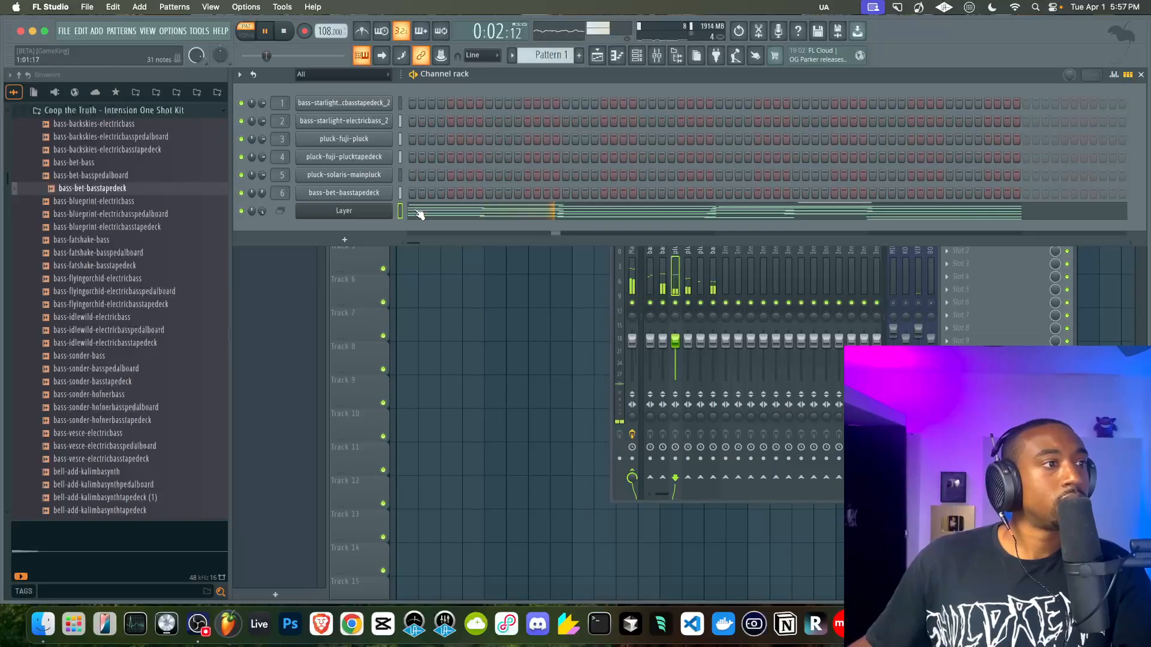
Normalize the bass-bet-basstapedeck channel's sample and raise its silence trimming threshold.
click(360, 192)
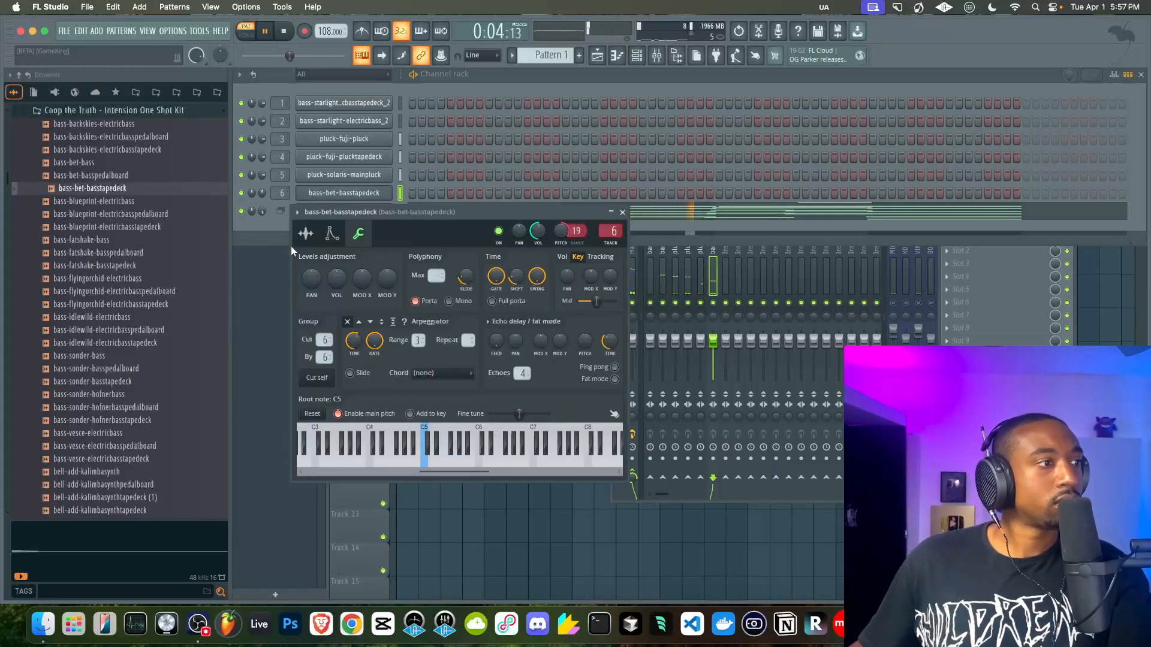
click(472, 337)
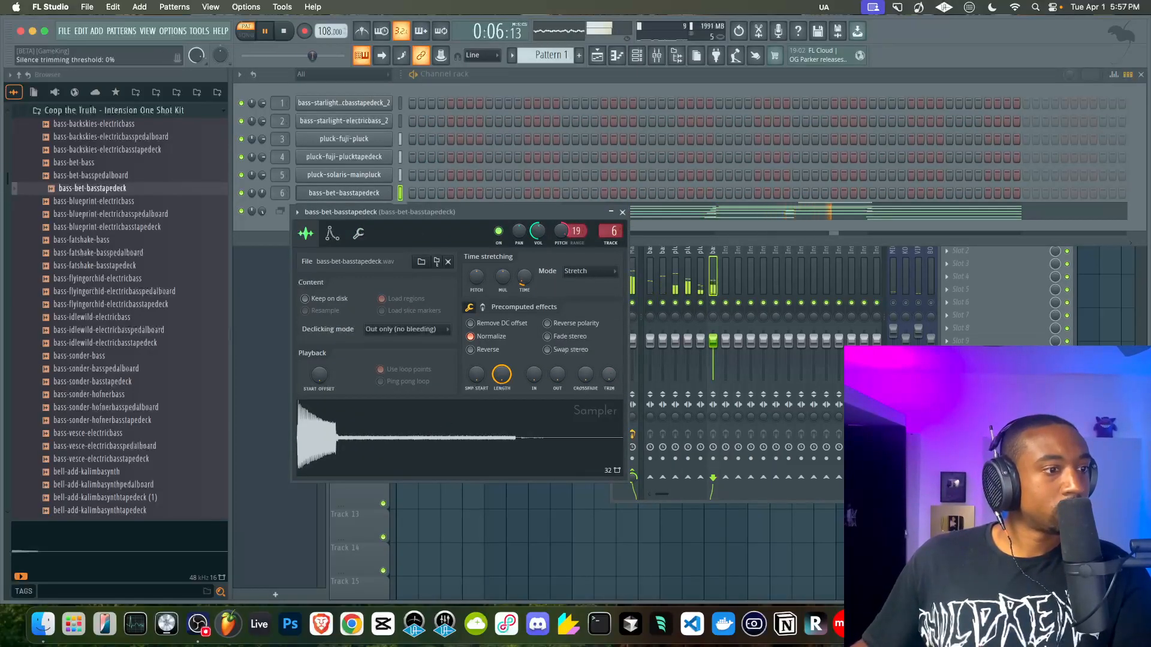
drag(608, 373, 608, 299)
Open the bass-bet-basstapedeck sample in Edison, loop about 0:084 to 0:916 and select about 0:025 to 0:962.
click(385, 459)
click(420, 467)
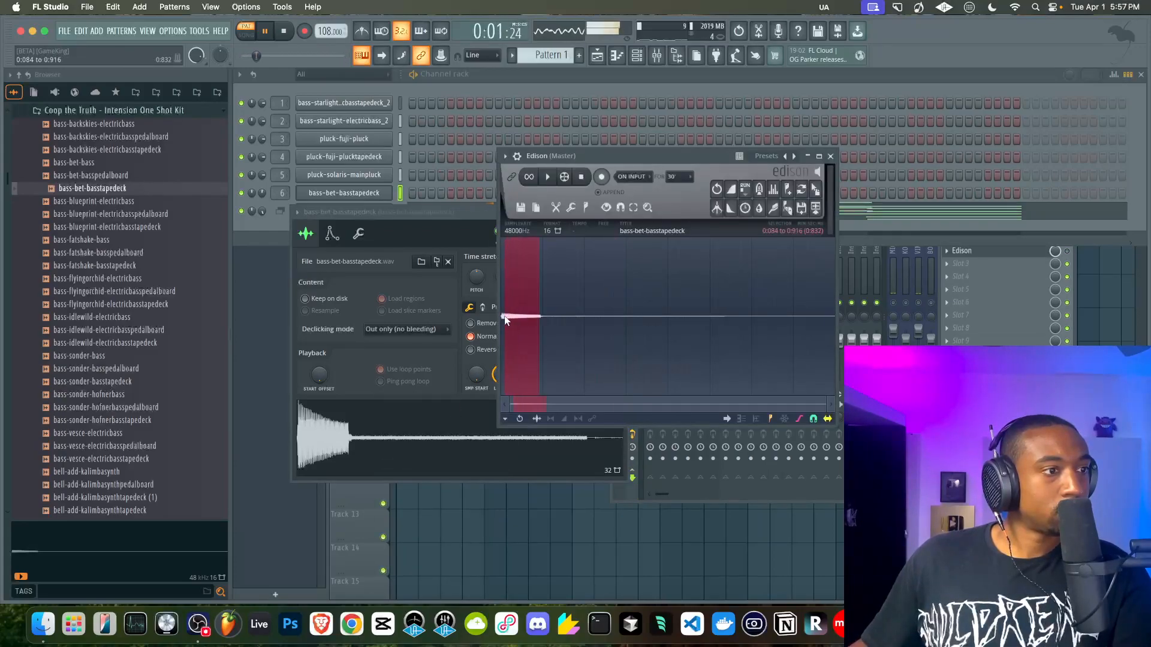
click(586, 207)
click(605, 248)
click(529, 288)
drag(542, 318, 508, 322)
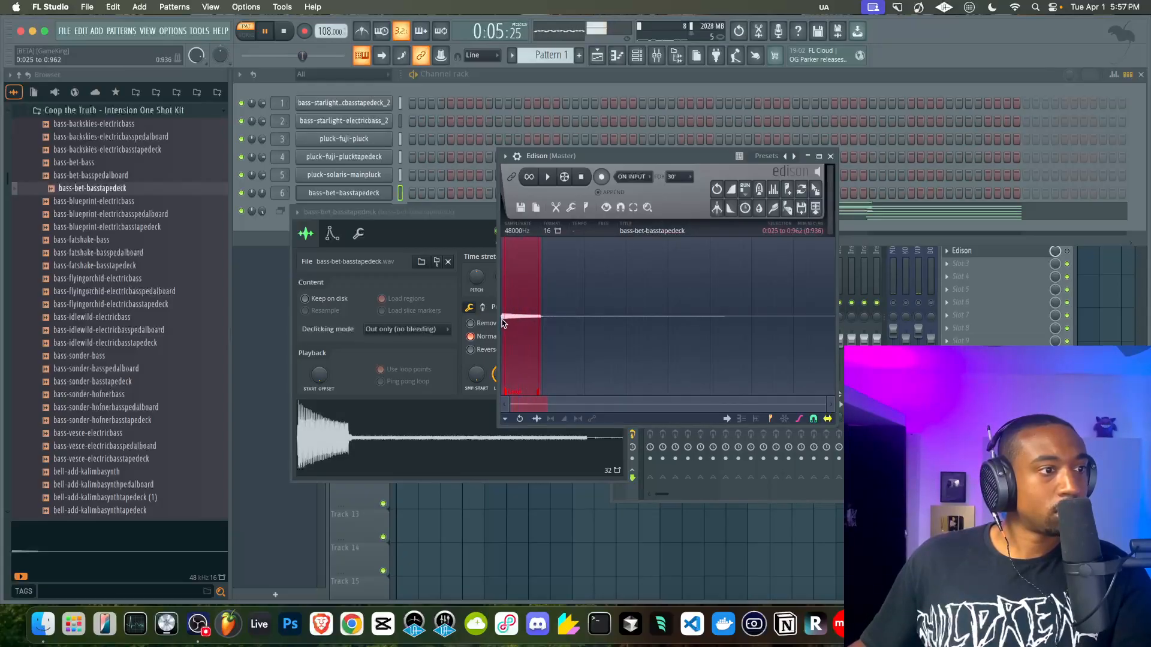
Load the selected looped audio back into the sixth sampler channel and enable ping pong looping.
click(802, 189)
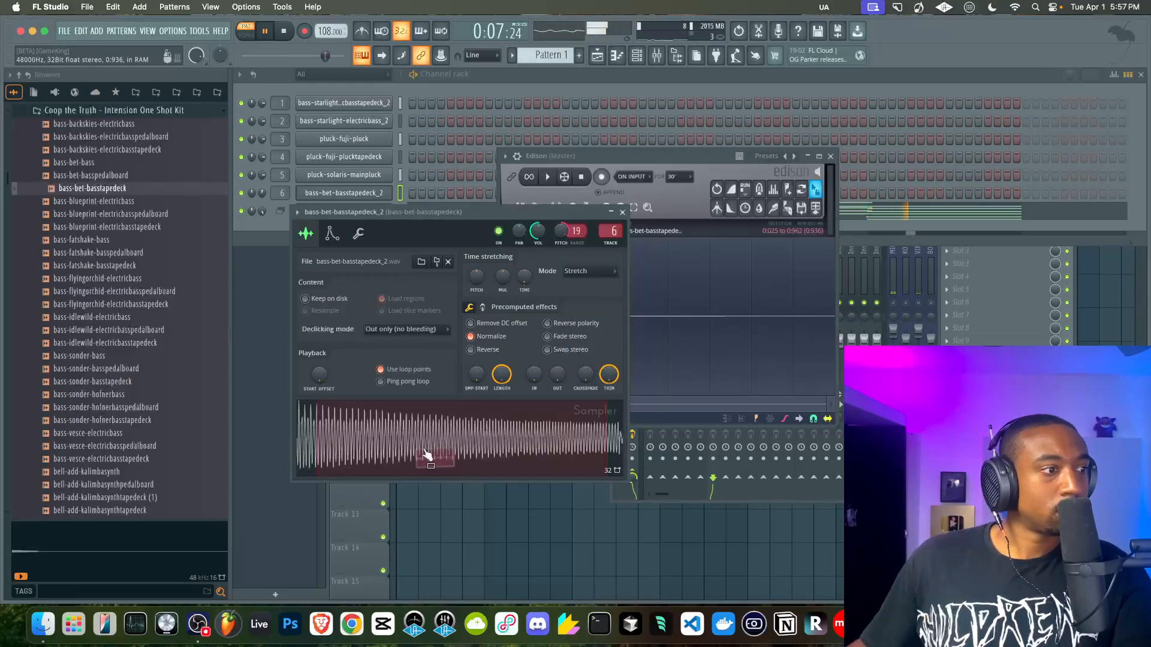
click(404, 383)
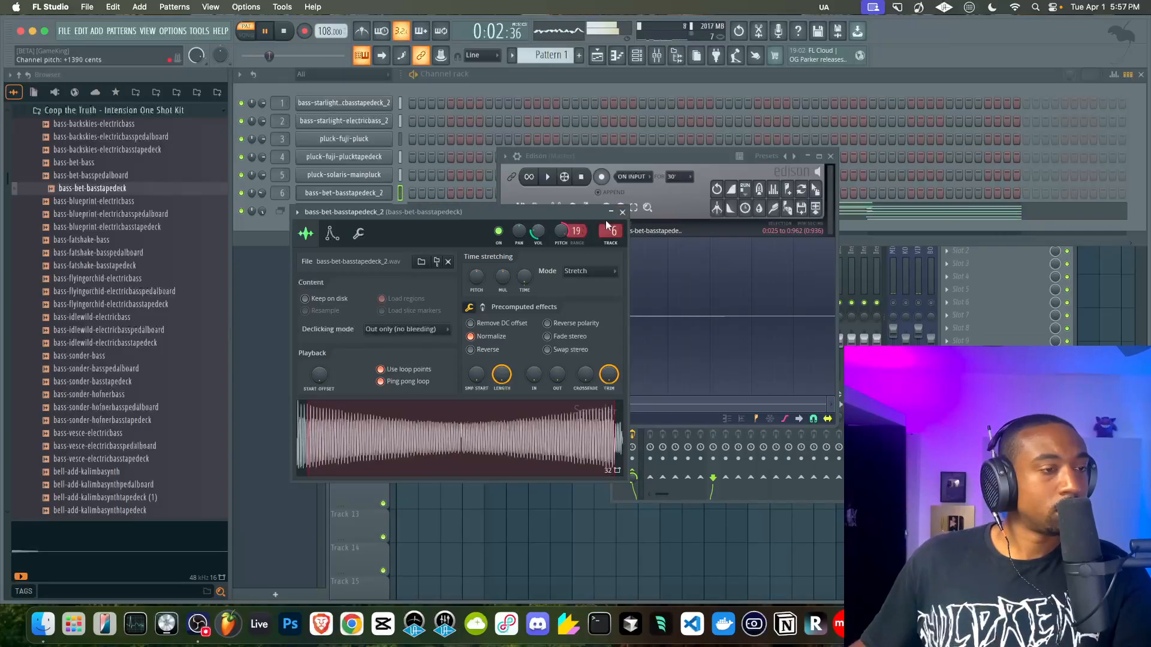
click(622, 212)
click(830, 156)
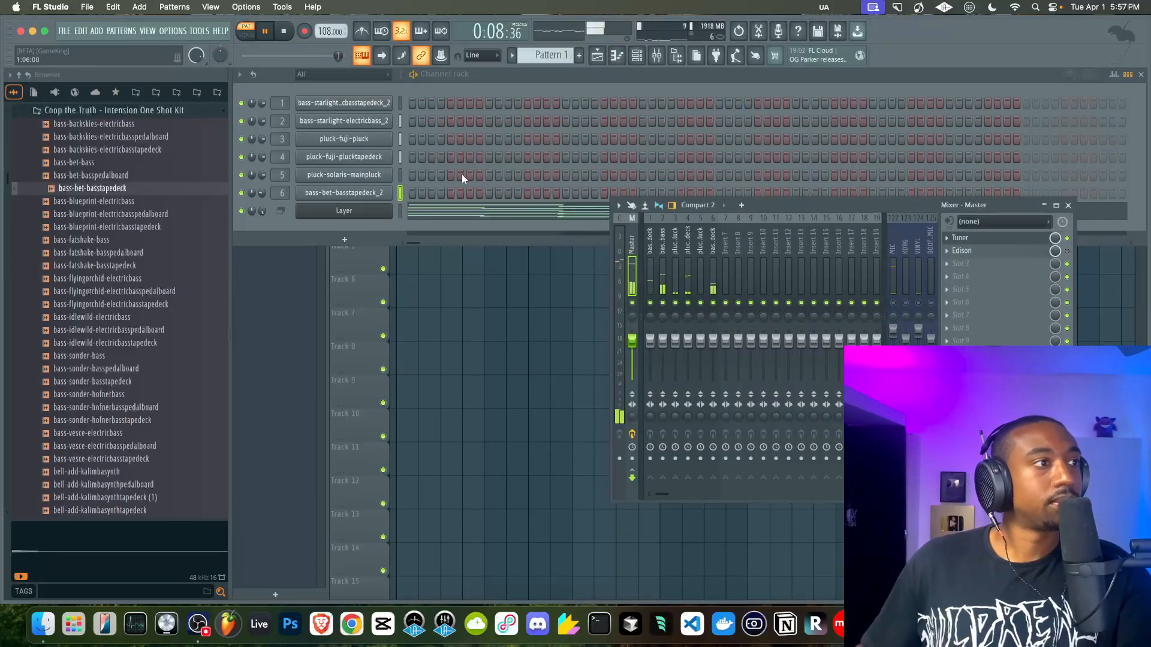
Open the pluck-solaris-mainpluck sample in Edison, loop the initial pluck and select from 0:000 to about 0:680.
click(344, 174)
click(542, 175)
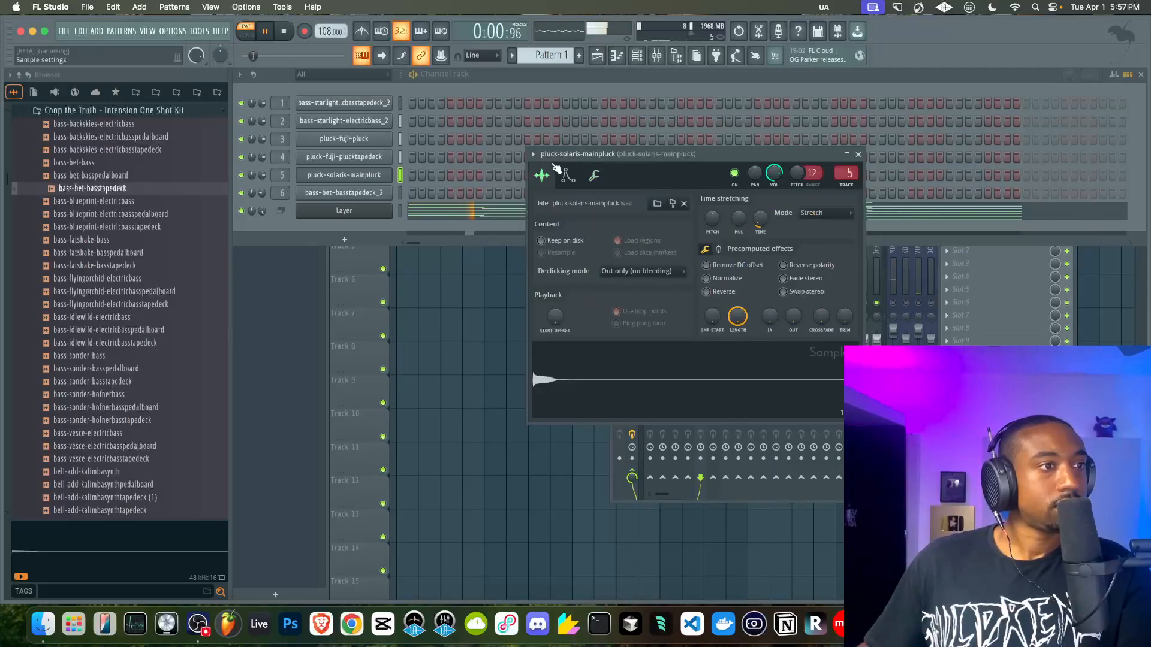
right_click(592, 363)
click(621, 428)
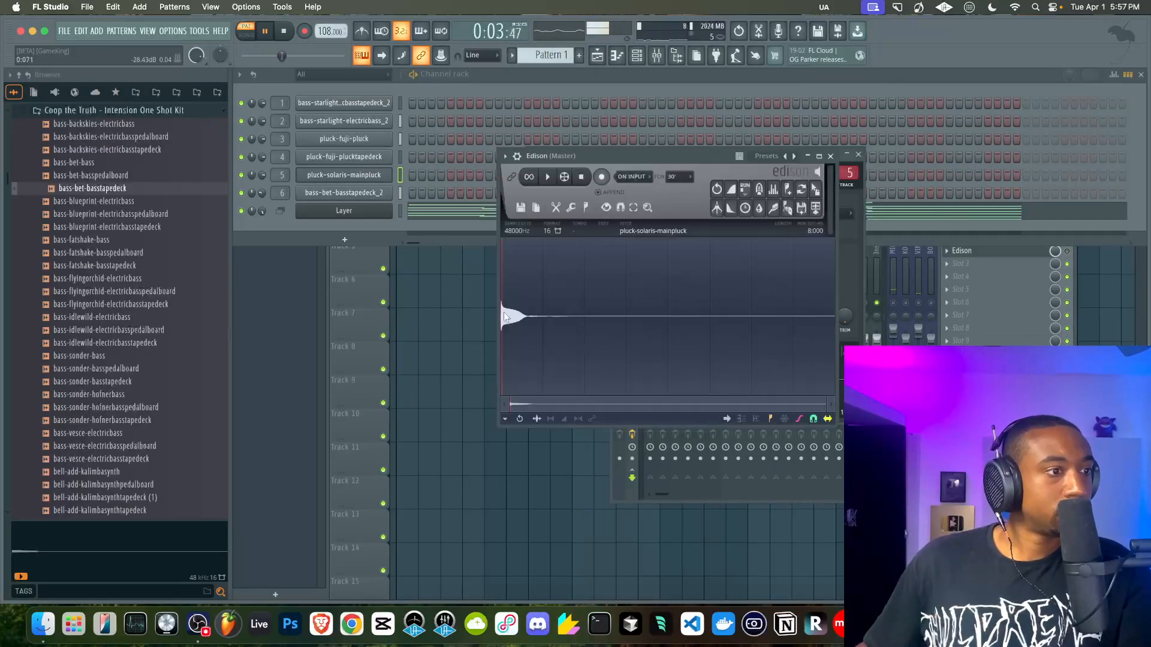
drag(525, 321, 498, 319)
click(605, 208)
click(607, 249)
drag(527, 318, 524, 321)
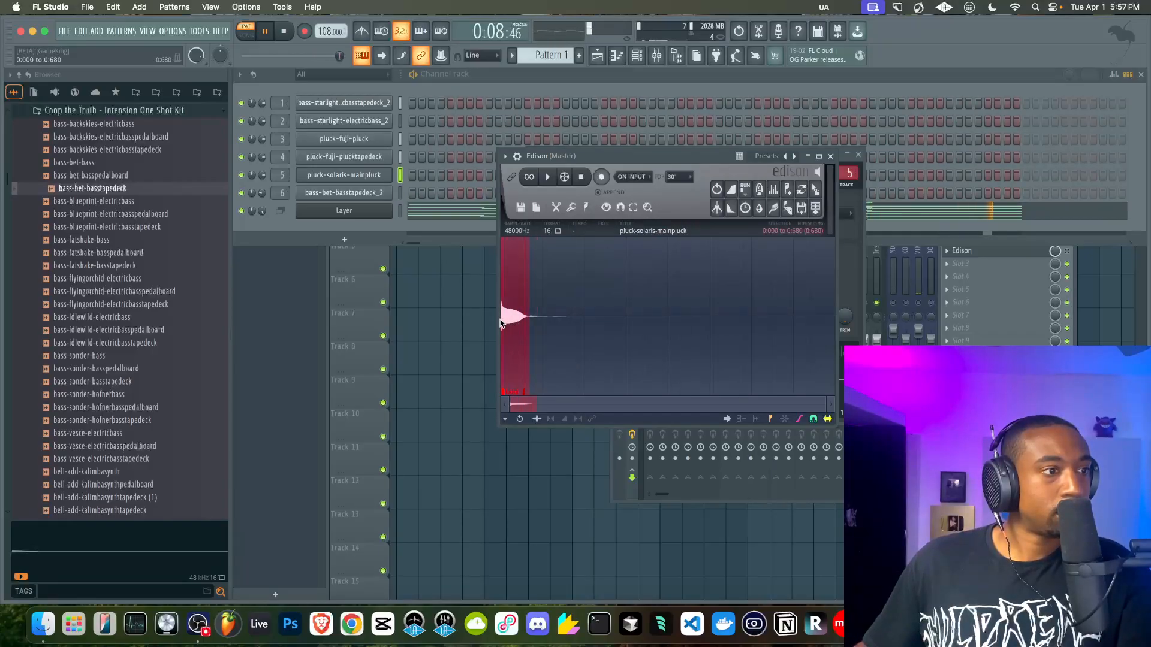
Load the selected looped pluck back into the fifth sampler channel and set its time stretching mode to Resample.
click(816, 190)
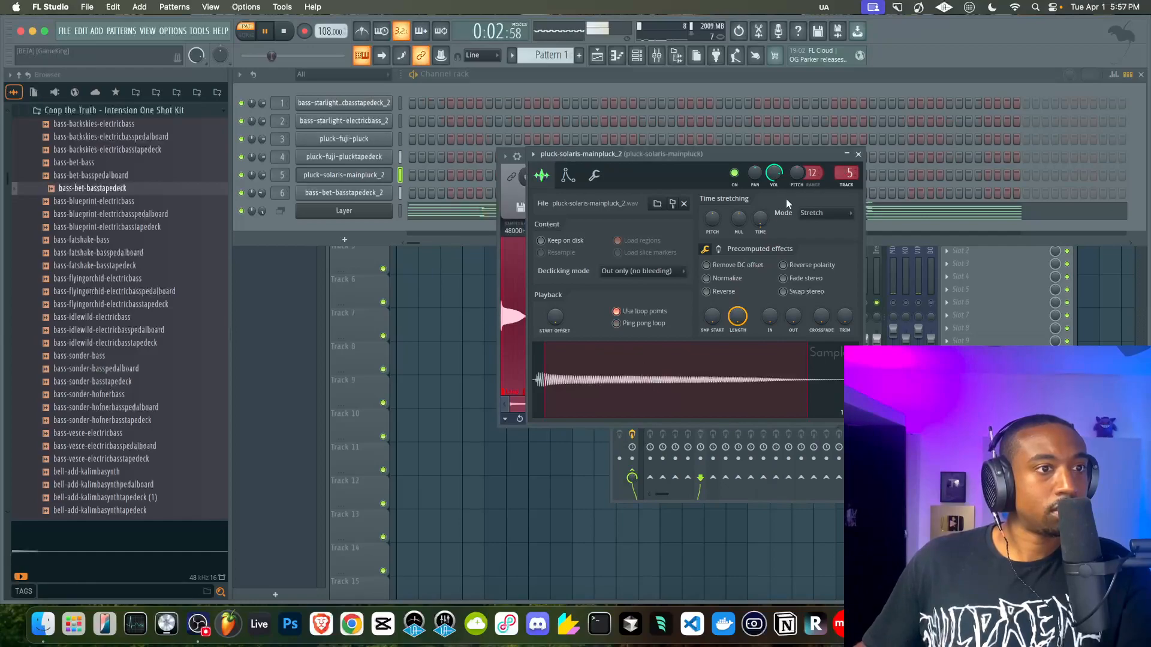
click(809, 215)
click(810, 216)
click(813, 218)
click(815, 247)
click(813, 217)
click(814, 235)
click(812, 216)
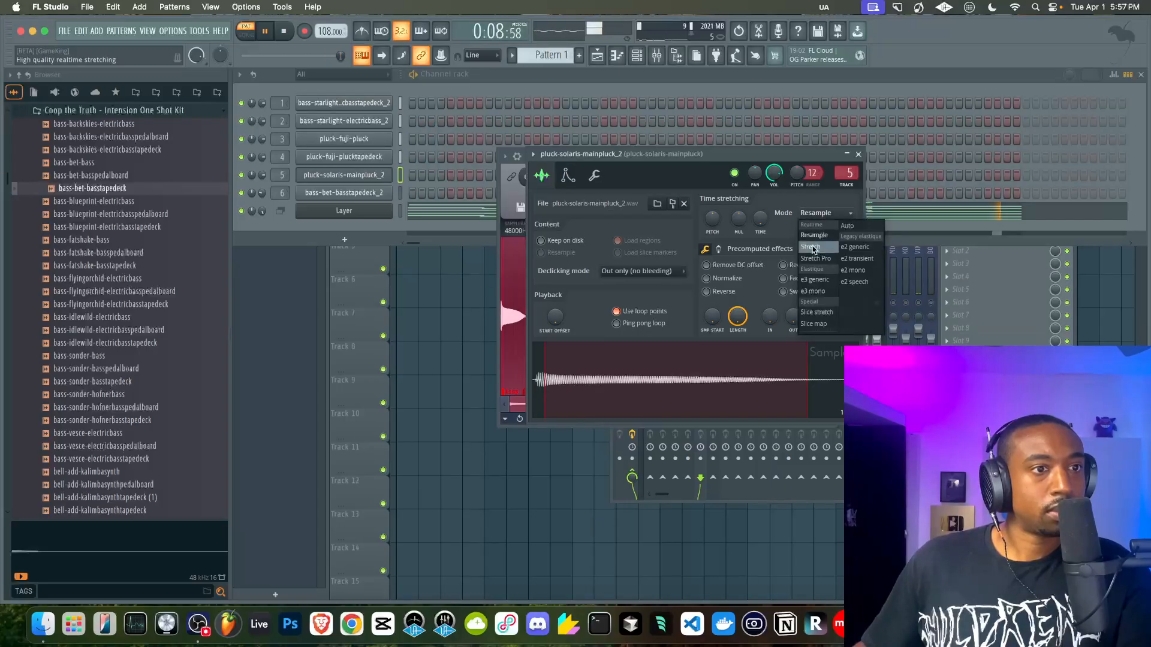
click(814, 236)
click(859, 154)
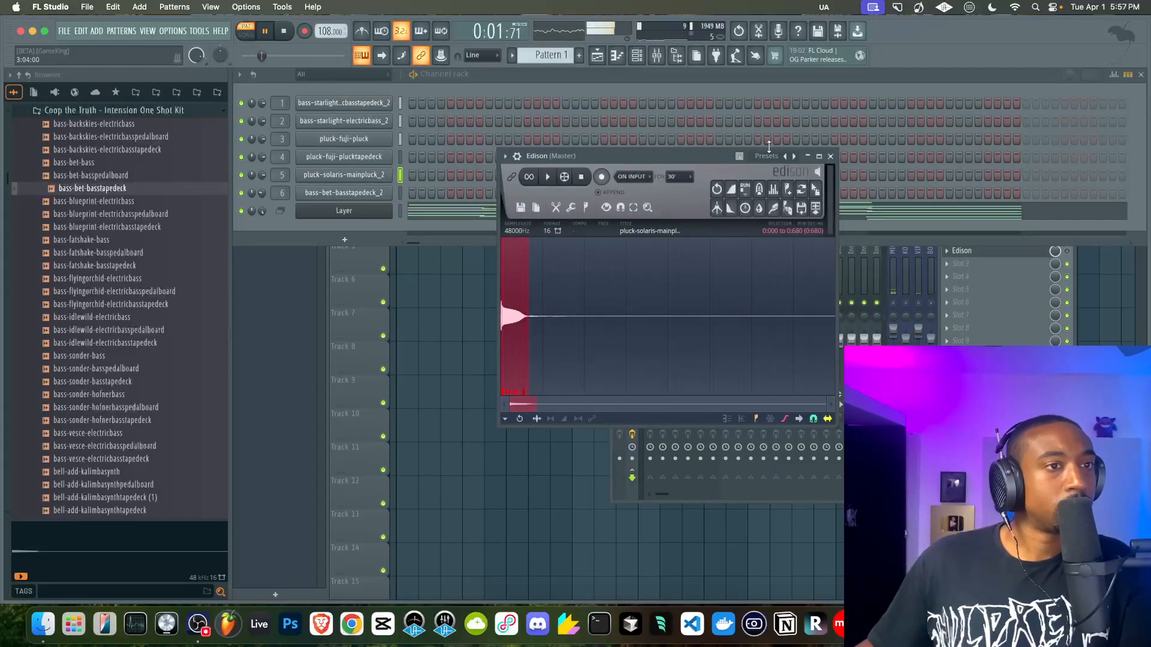
Close Edison, unmute the MIC mixer track and stop the pattern playback.
click(830, 156)
click(895, 304)
key(space)
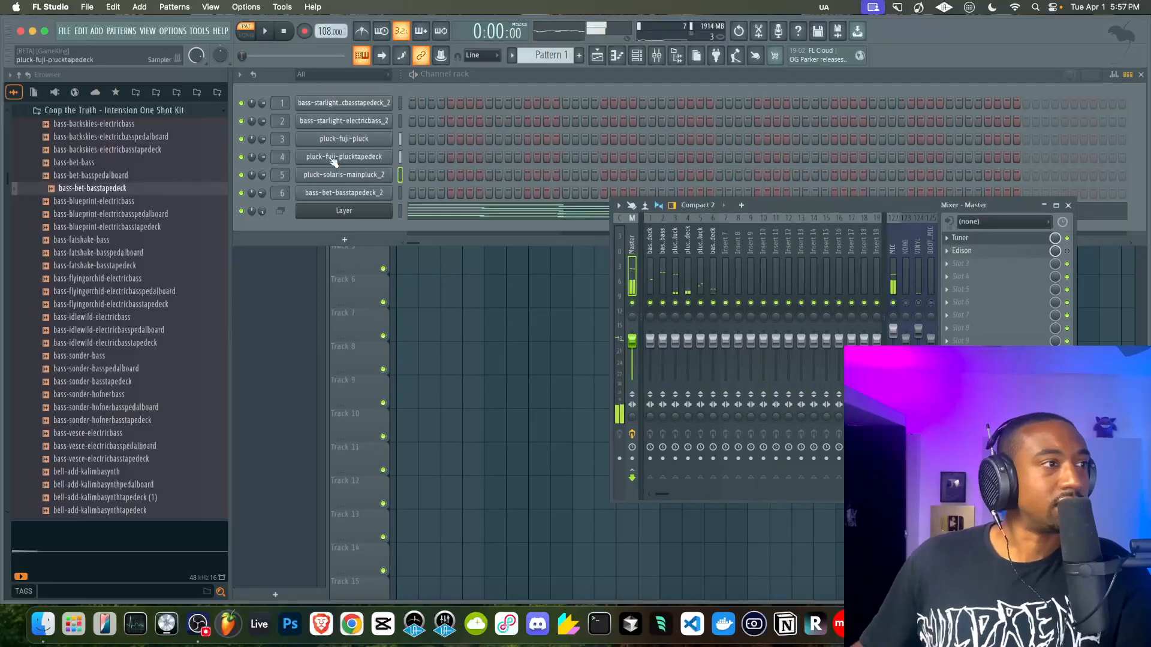
Select the pluck-fuji-plucktapedeck channel and audition it with a note.
click(401, 157)
key(z)
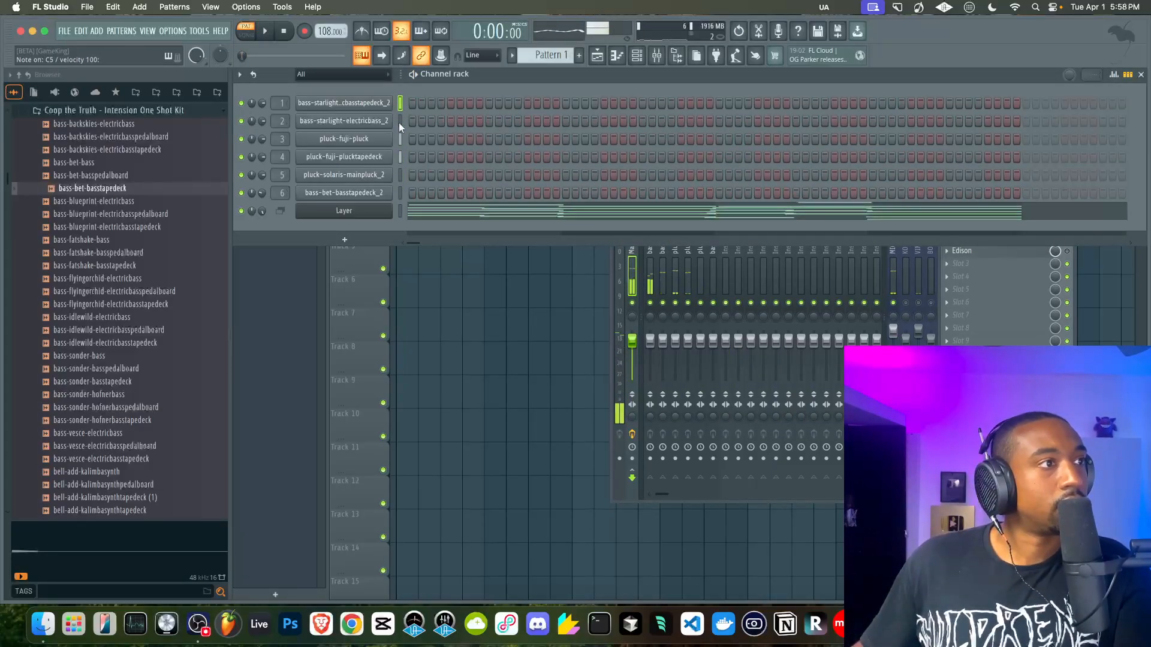
Audition the two bass-starlight channels with single notes and start the pattern playback.
click(383, 120)
key(z)
click(400, 104)
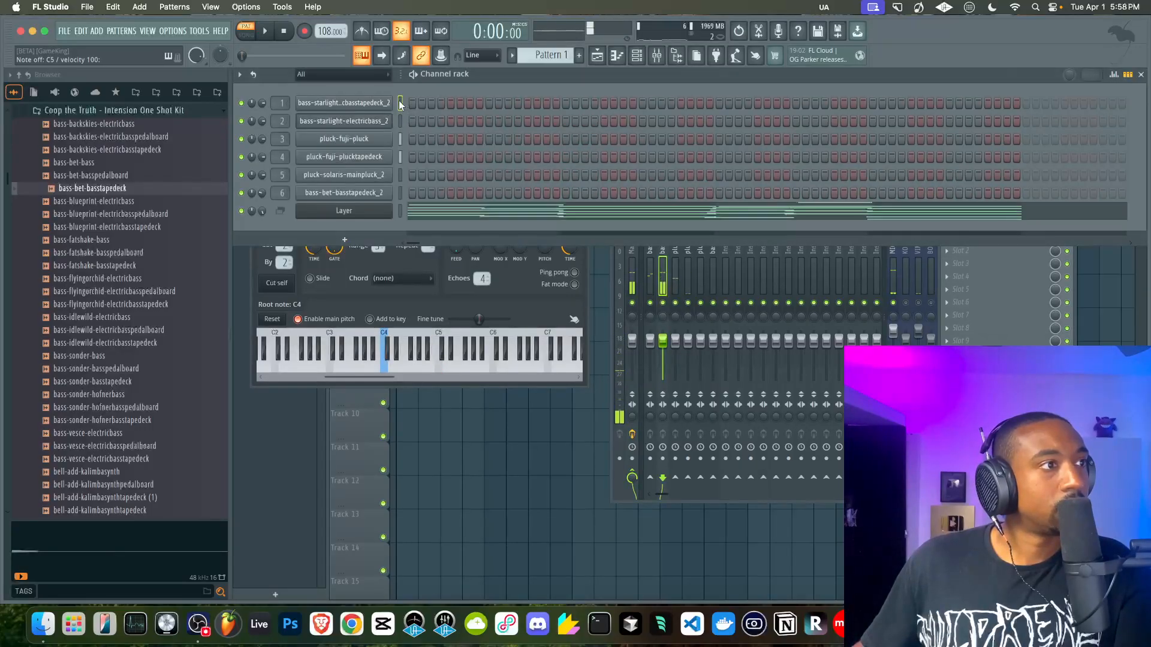
key(z)
click(401, 121)
key(z)
key(space)
Examine the volume envelope of the bass-starlight-electricbasstapedeck_2 channel and the sample loop settings of both bass-starlight channels.
click(384, 125)
click(380, 121)
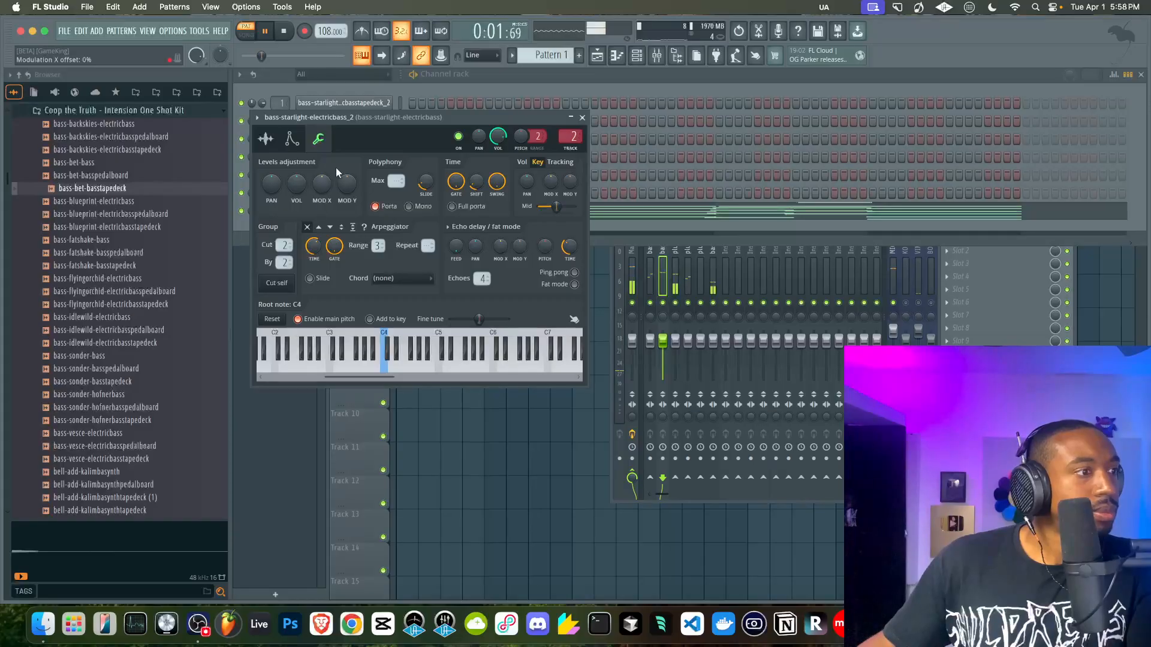
click(360, 104)
click(327, 273)
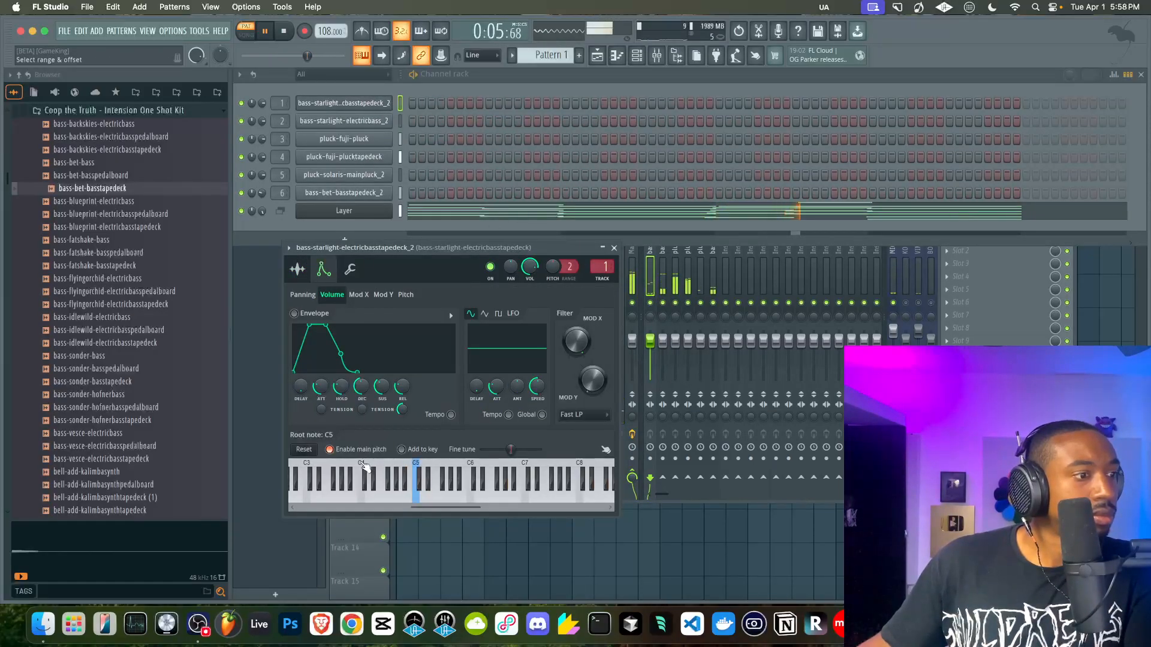
click(614, 248)
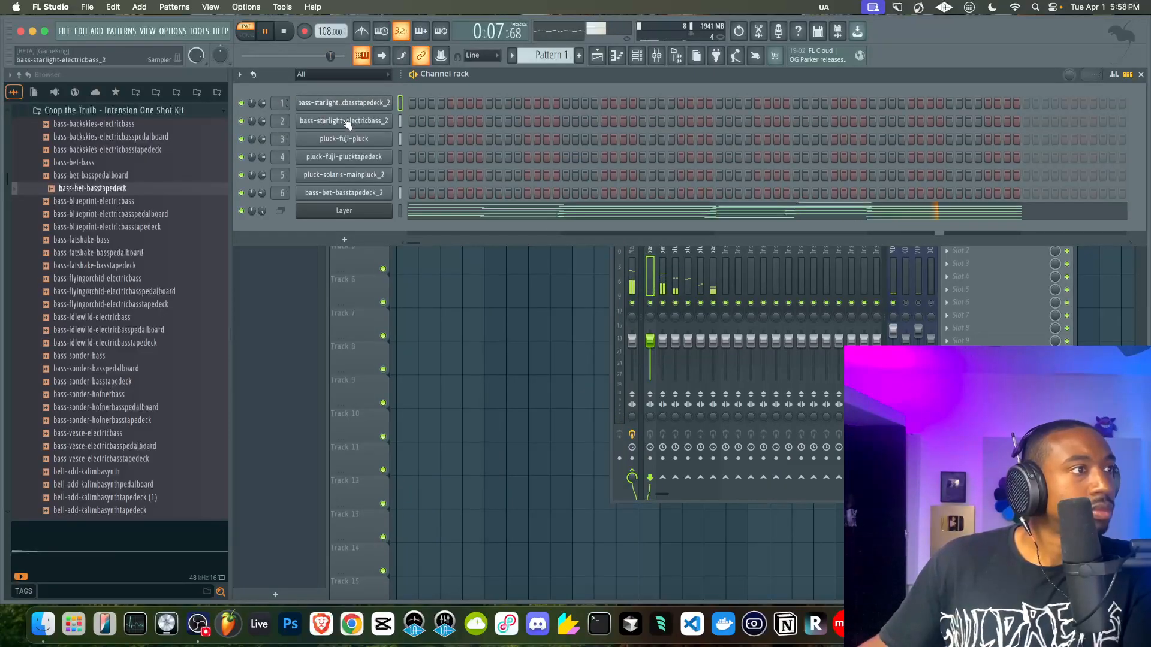
click(360, 103)
click(300, 270)
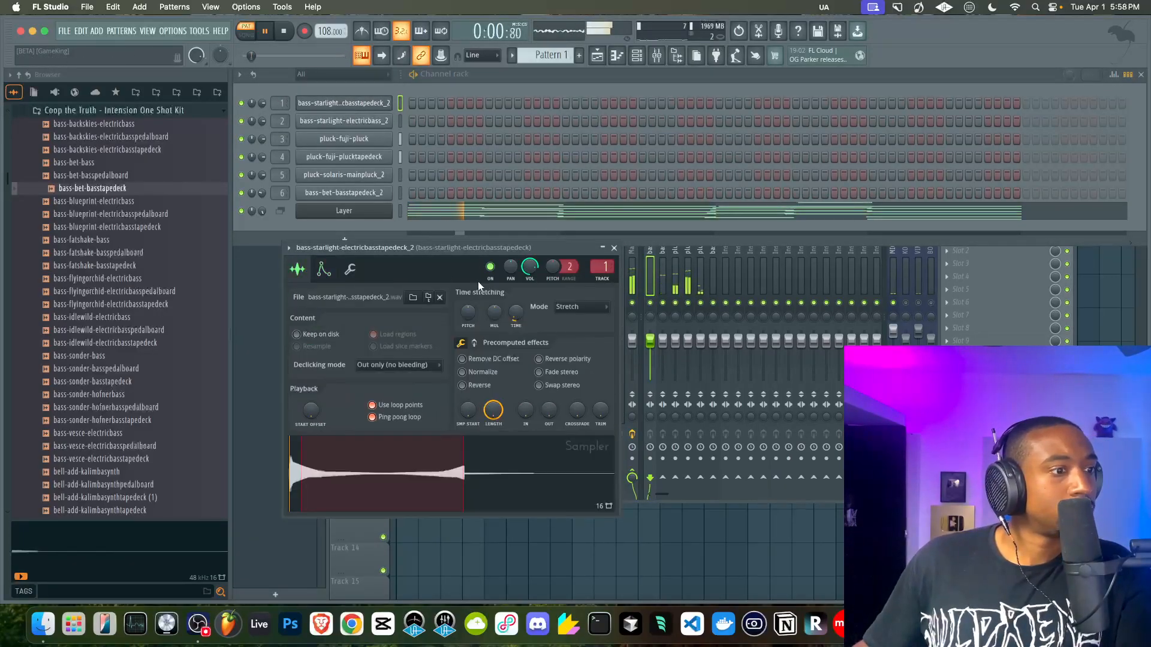
click(375, 120)
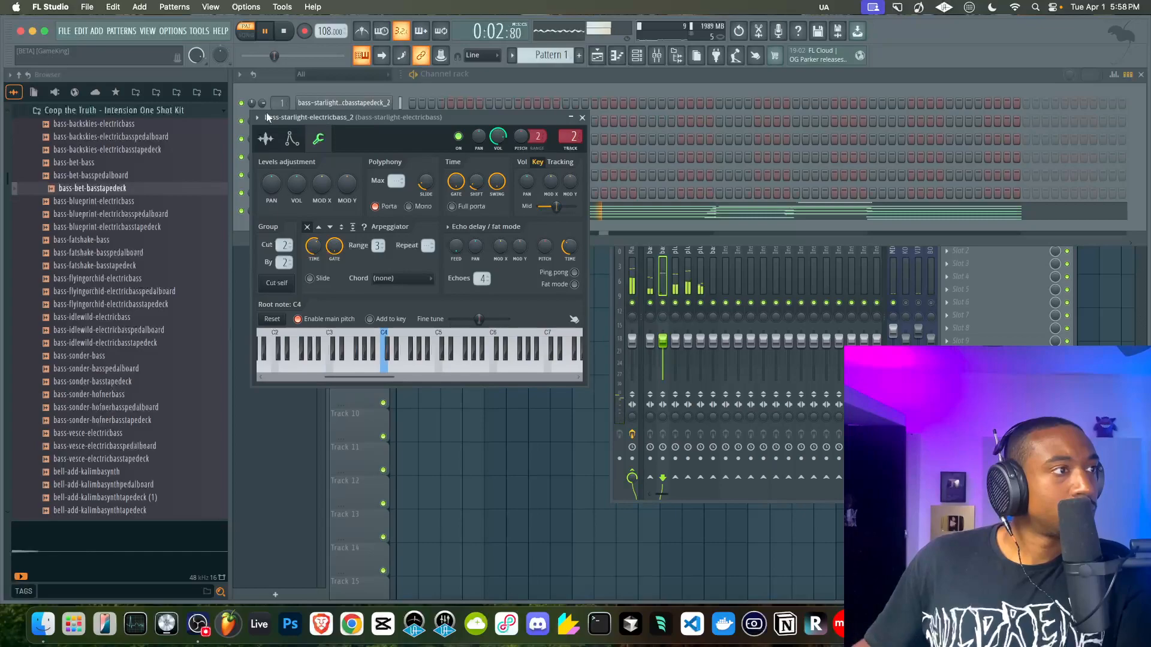
click(265, 139)
click(582, 117)
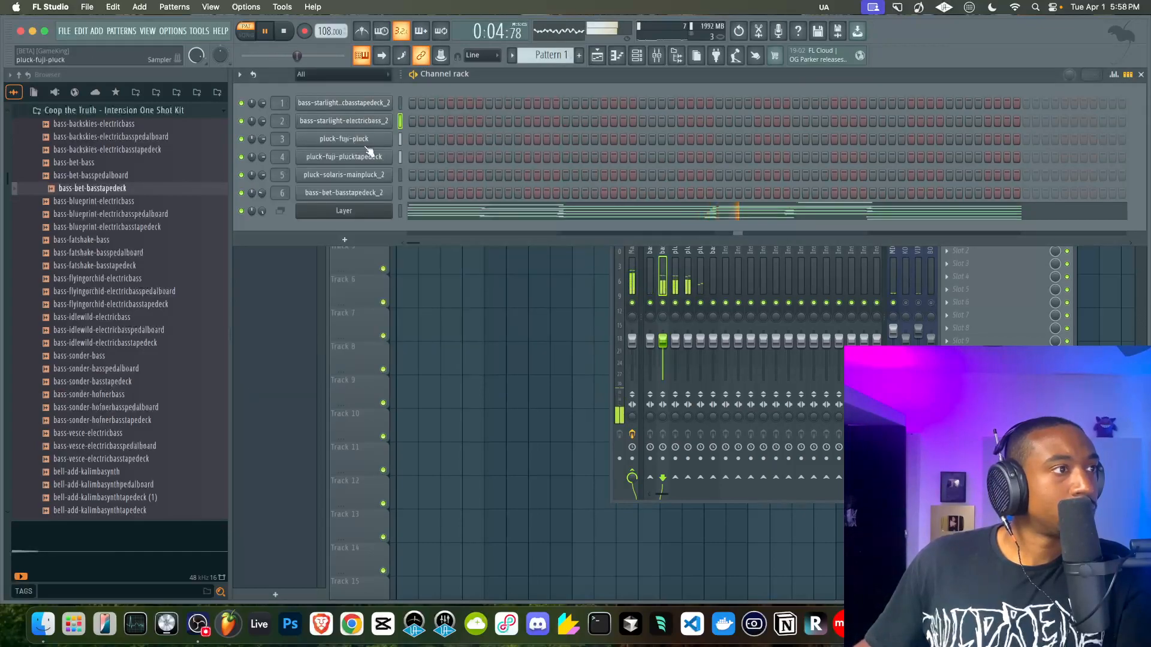
Open the pluck-fuji-pluck sample in Edison and add a loop over the selection from 0:339 to 1:243.
click(367, 143)
click(458, 192)
right_click(577, 392)
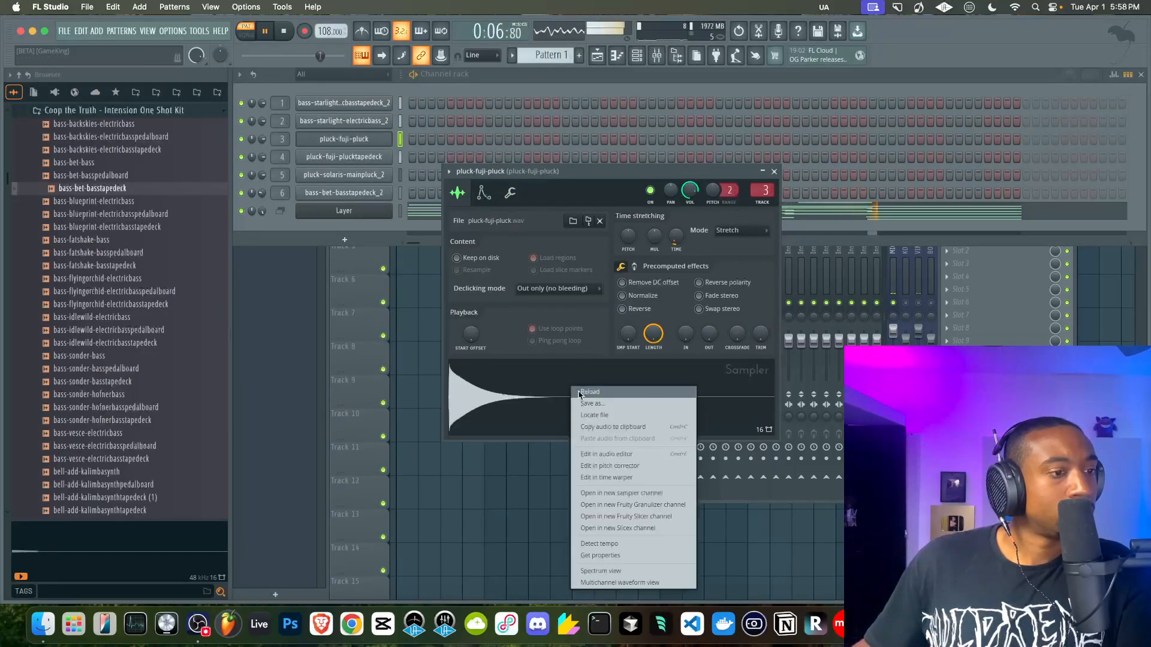
click(605, 454)
drag(524, 318, 579, 316)
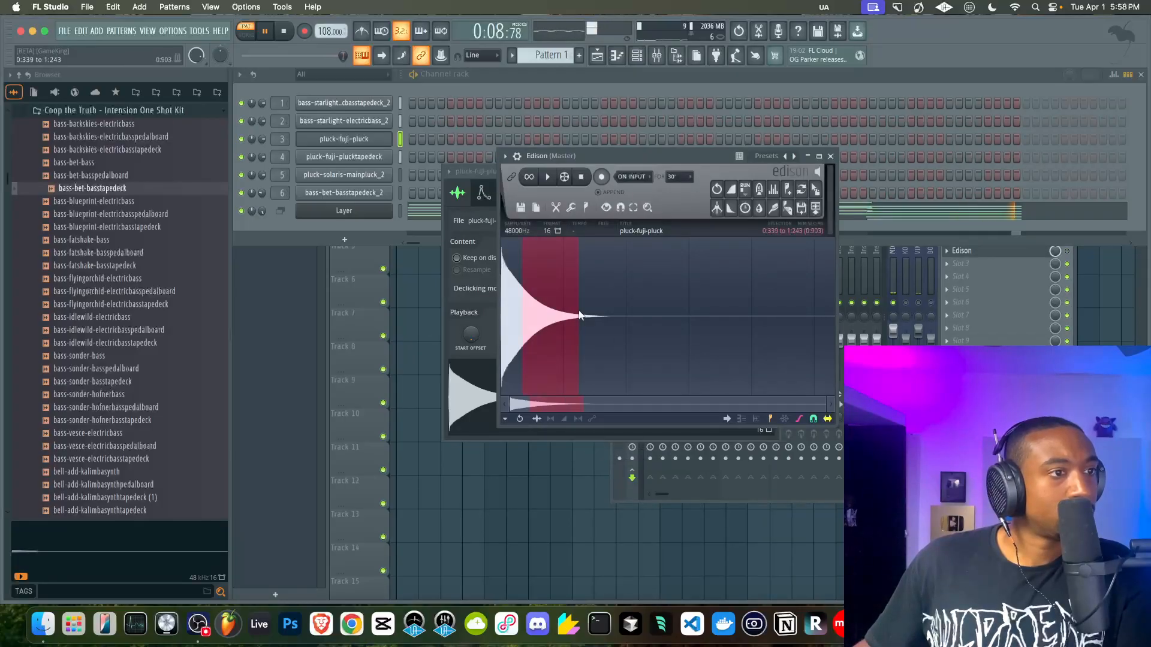
click(585, 208)
click(601, 250)
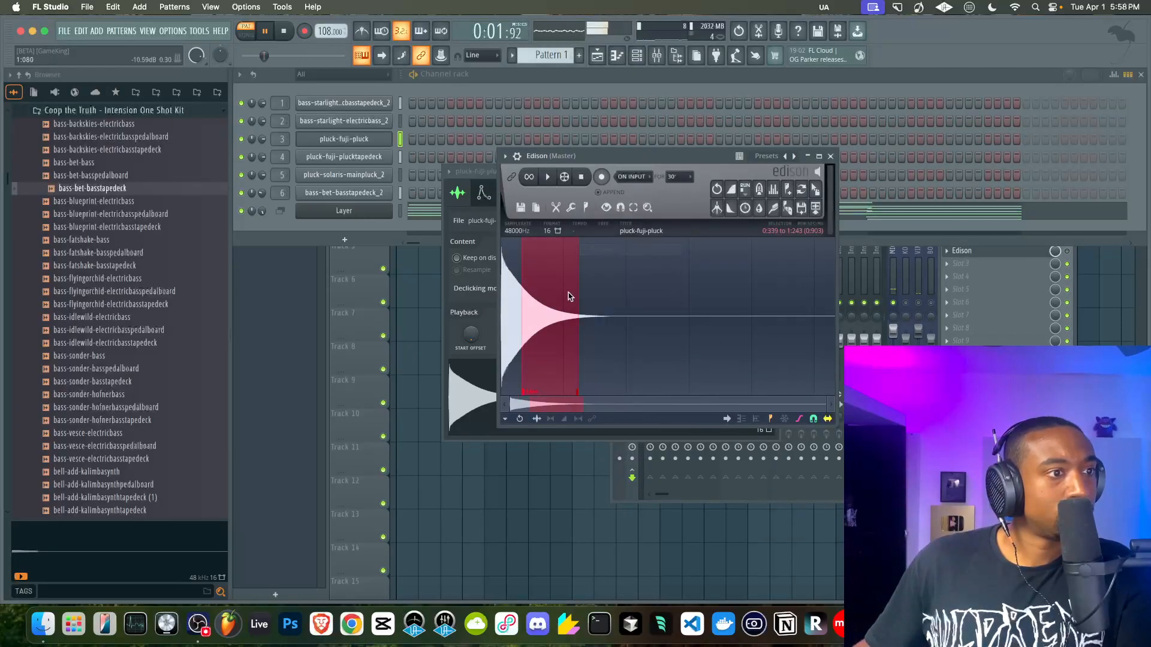
Load the range from 0:071 to 1:390 back into the third sampler channel, nudge its sample start and enable its ping pong loop.
drag(586, 296, 536, 299)
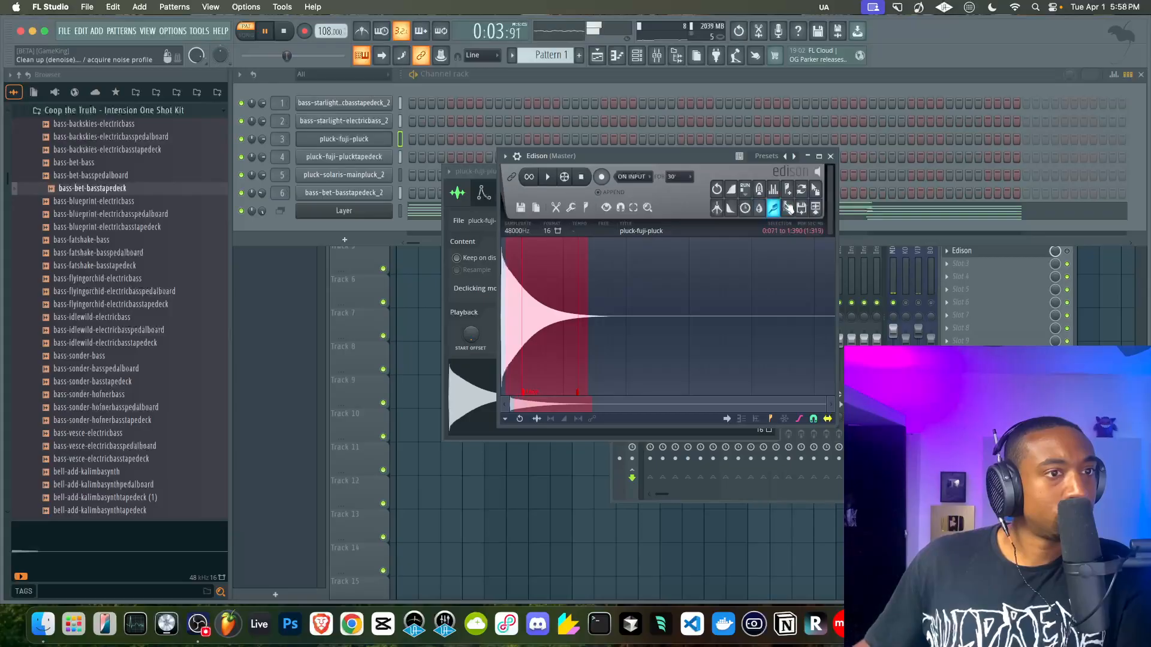
click(803, 189)
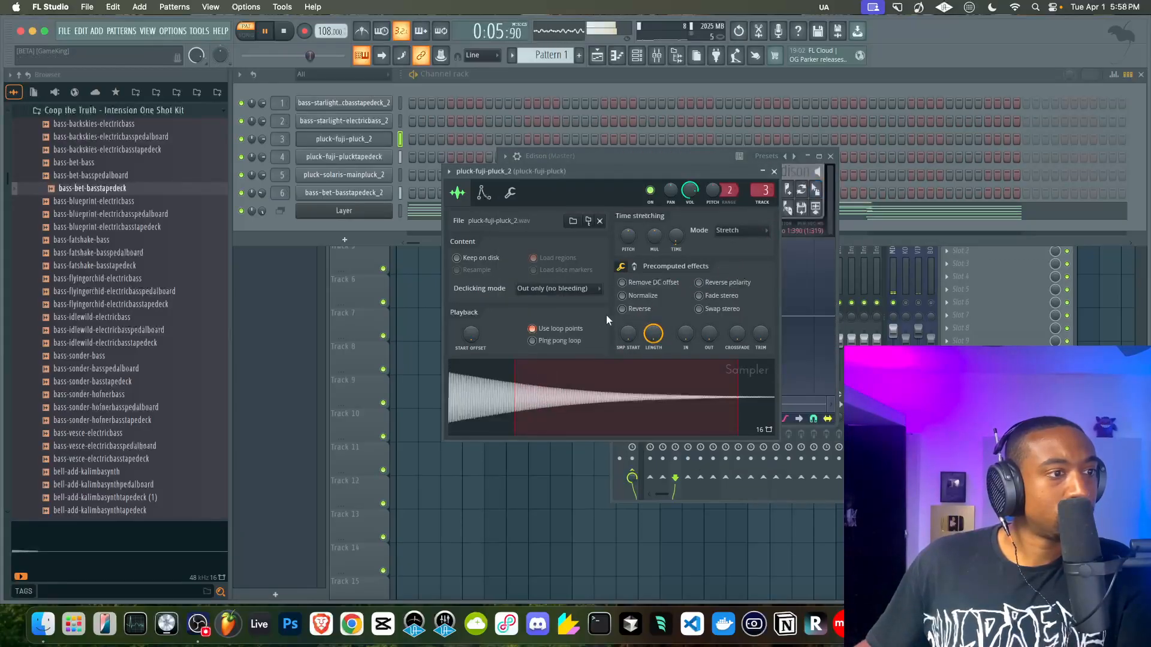
drag(626, 333, 626, 330)
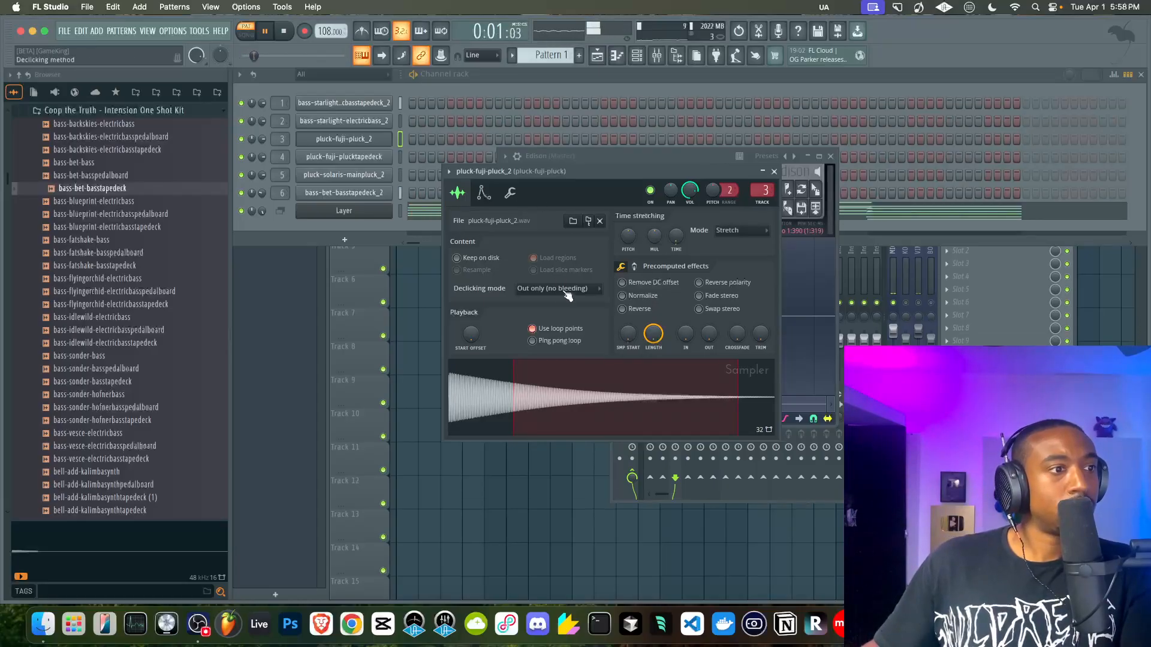
click(545, 342)
click(775, 172)
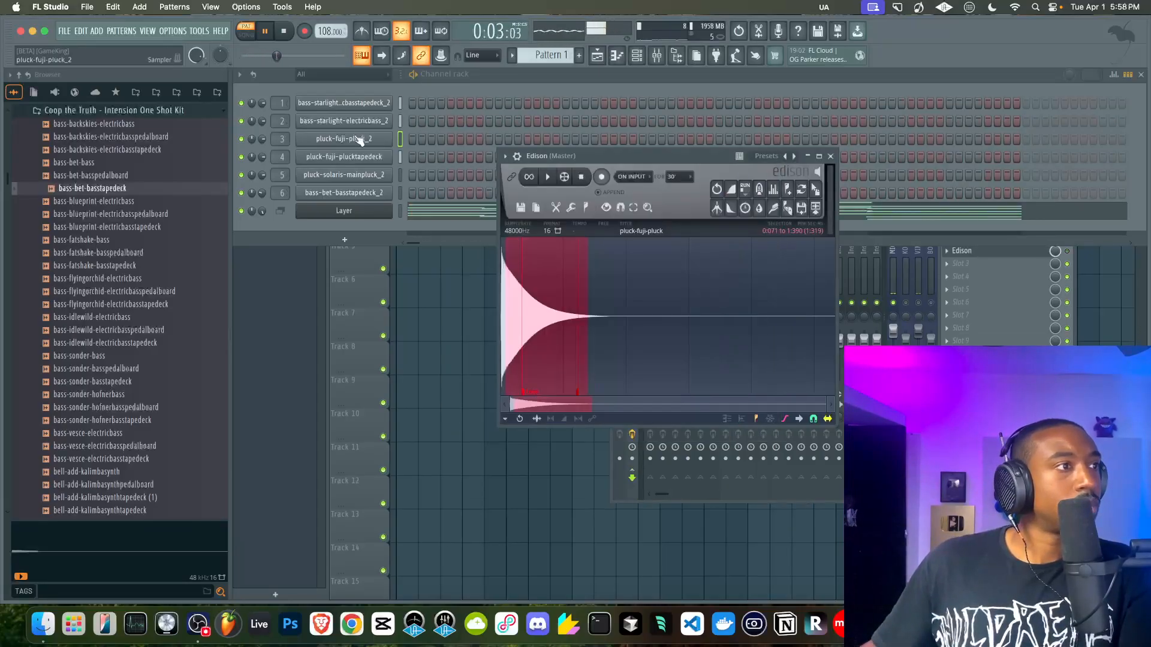
Open the pluck-fuji-plucktapedeck sample in Edison and add a loop over the selection from 0:322 to 1:255.
click(365, 120)
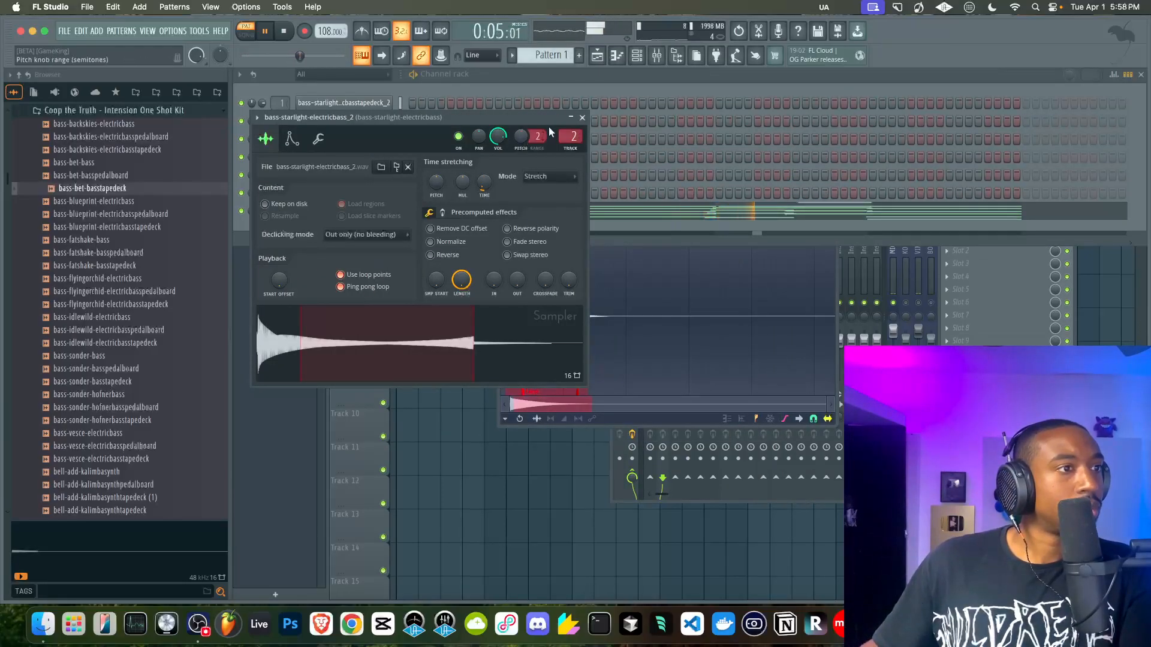
click(580, 118)
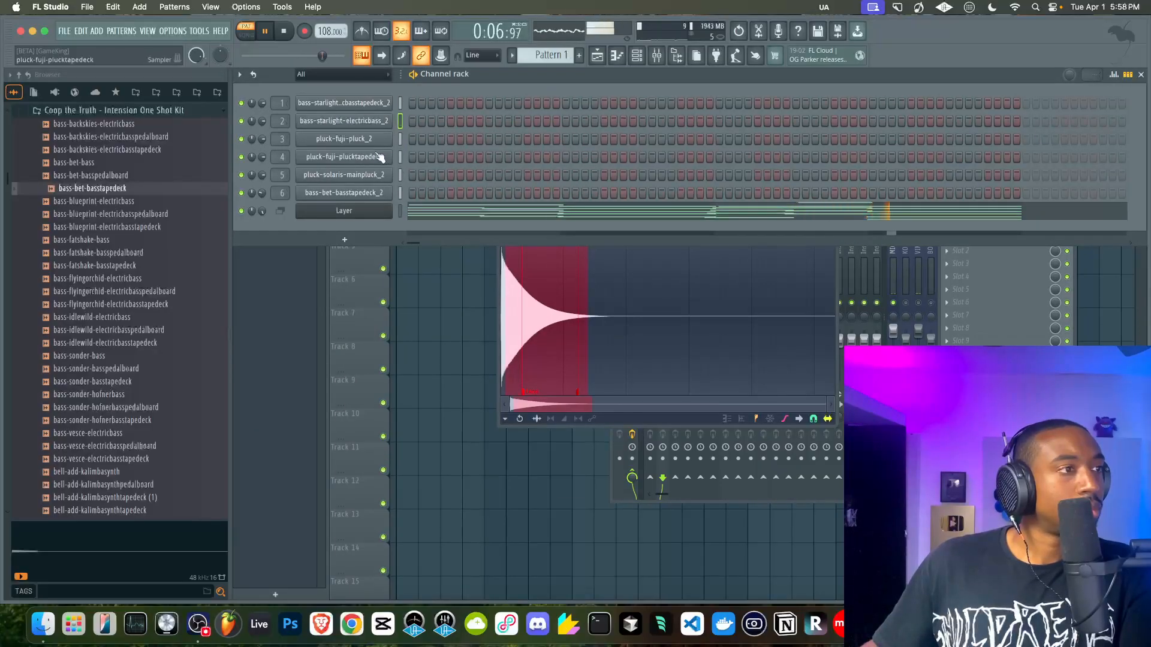
click(378, 157)
right_click(624, 438)
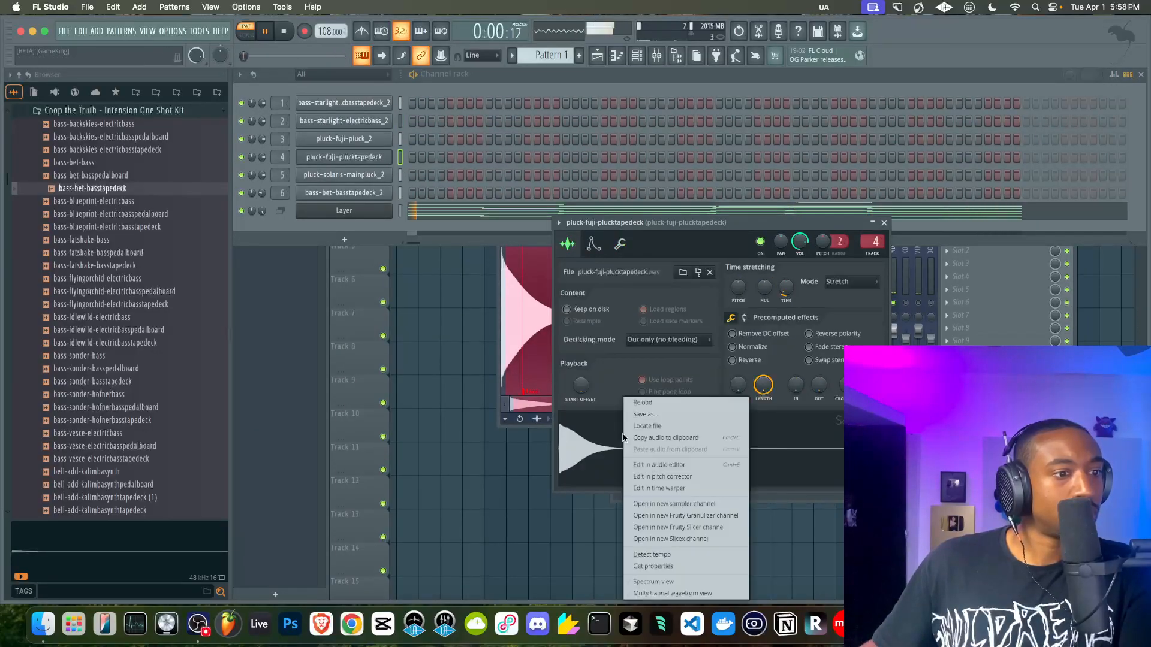
click(650, 467)
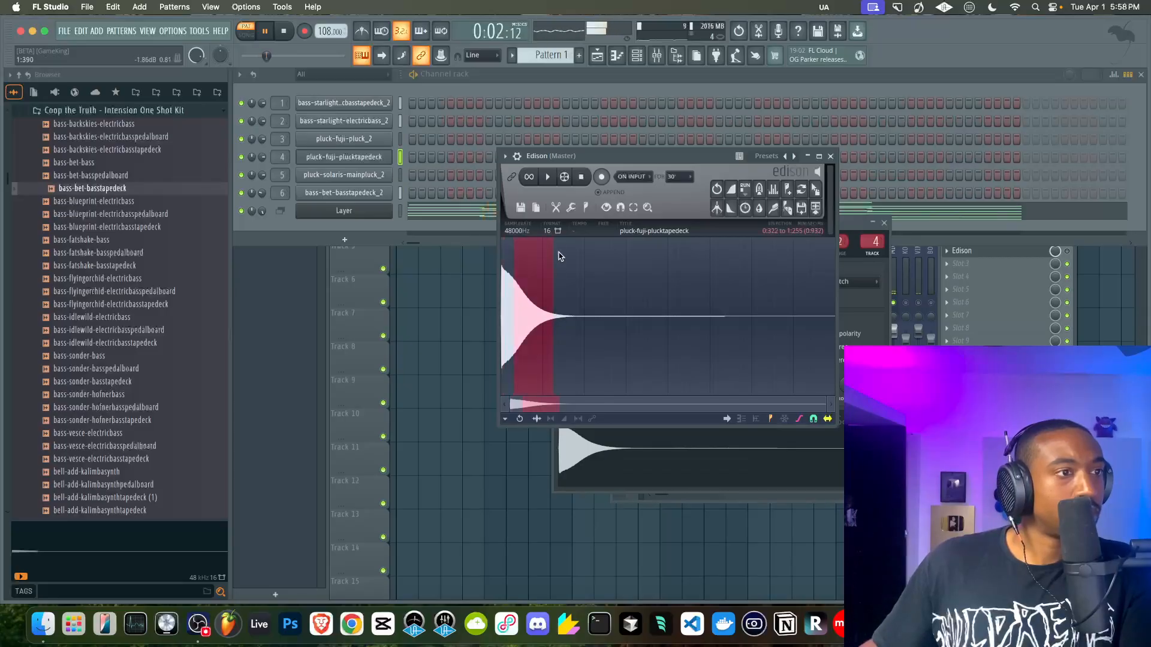
click(585, 208)
click(604, 250)
Load the range from about 0:042 to 1:326 back into the fourth sampler channel and enable its ping pong loop.
drag(555, 299, 536, 300)
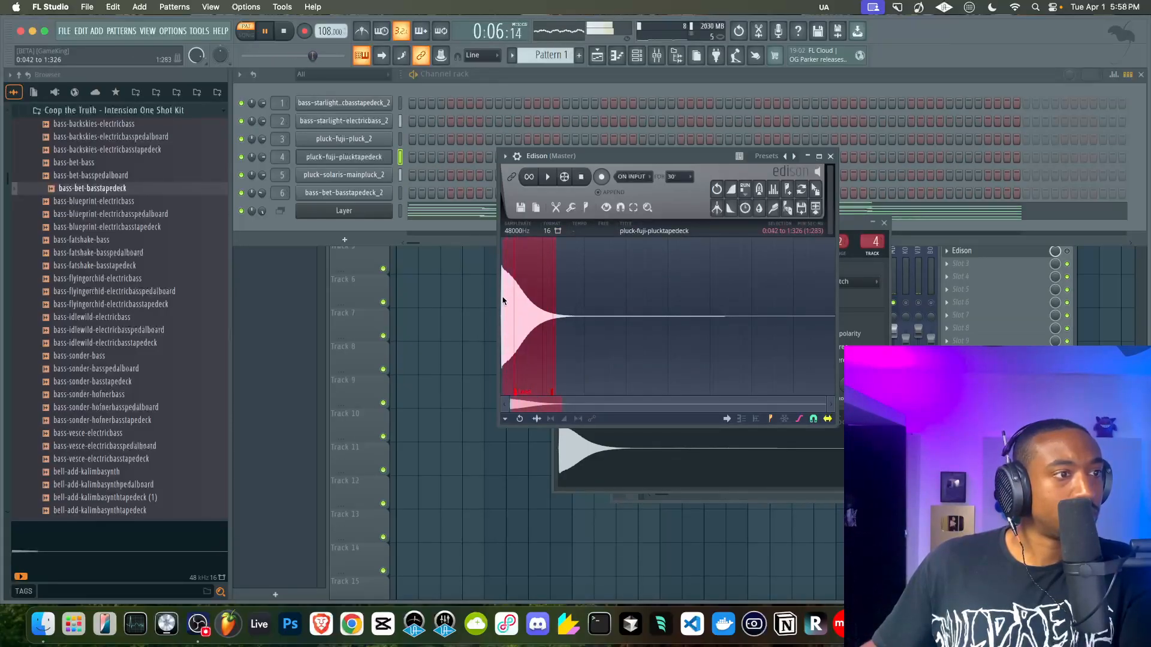
click(815, 189)
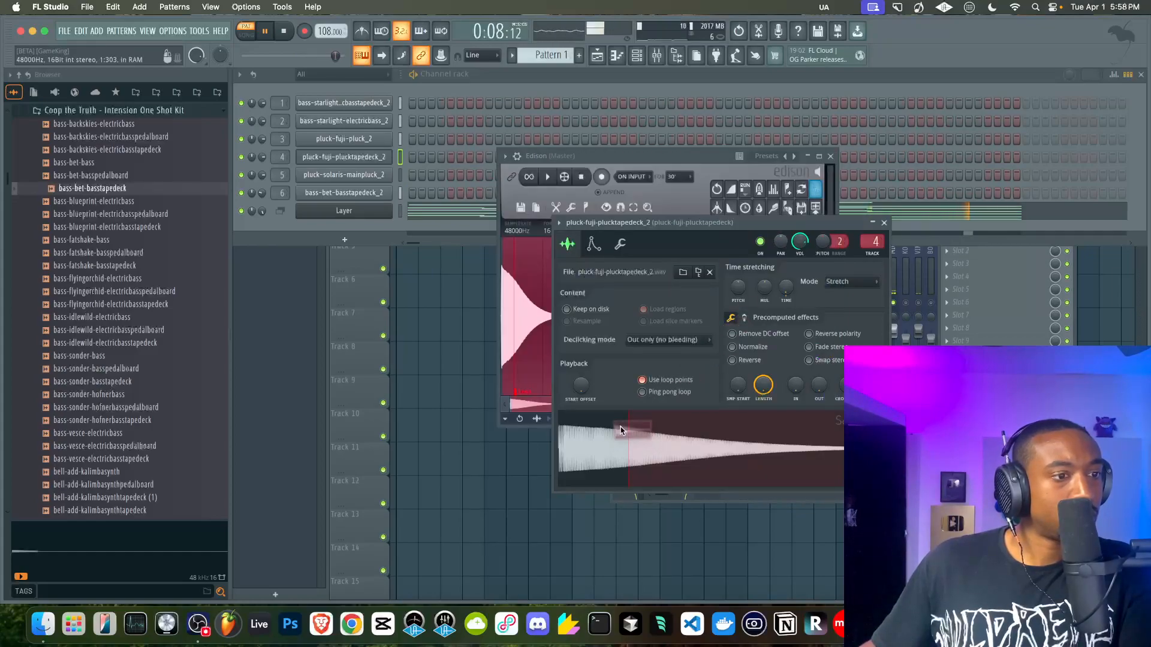
click(642, 393)
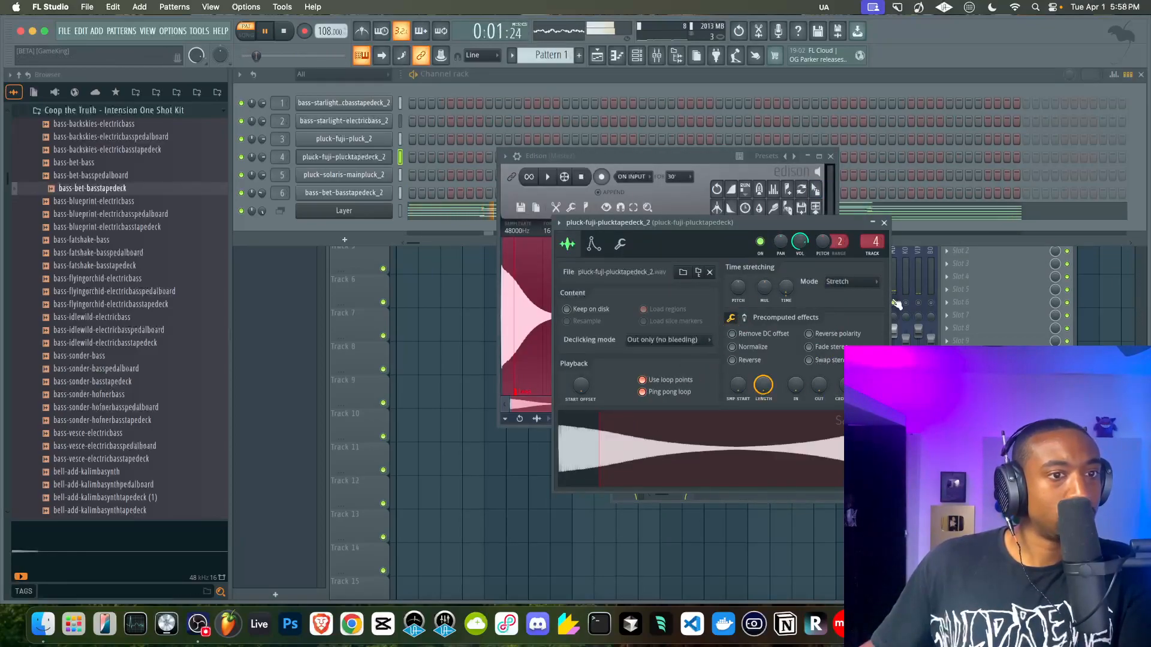
Shift the mixer window slightly, close Edison and restart the pattern playback.
click(1007, 414)
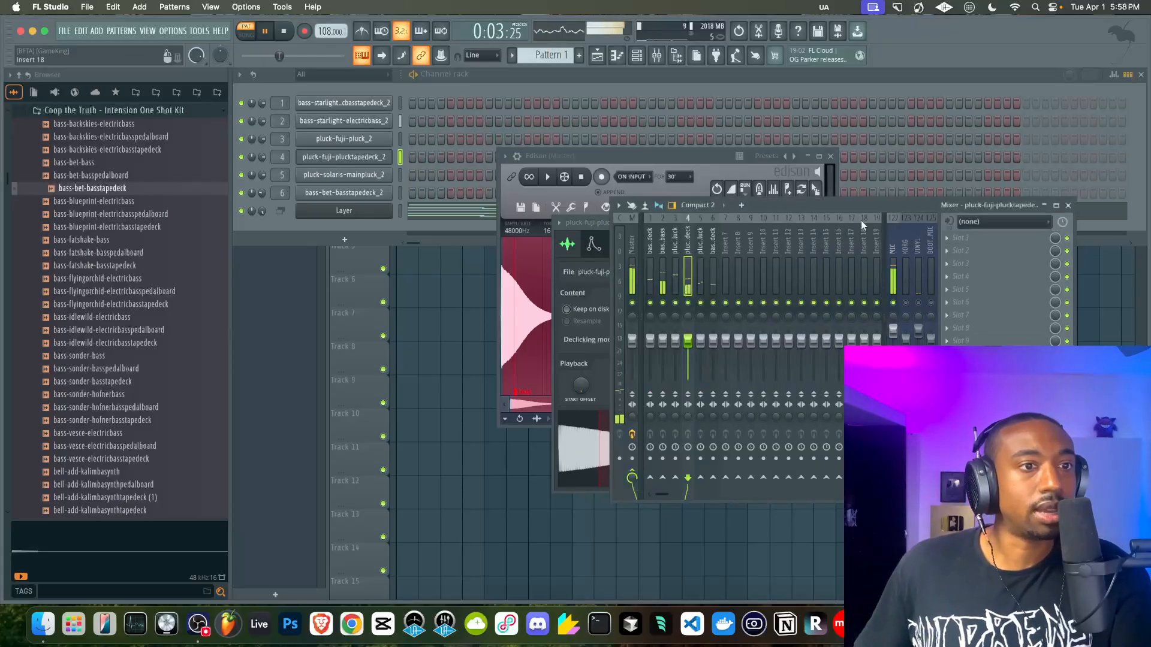
drag(868, 203, 852, 201)
click(830, 157)
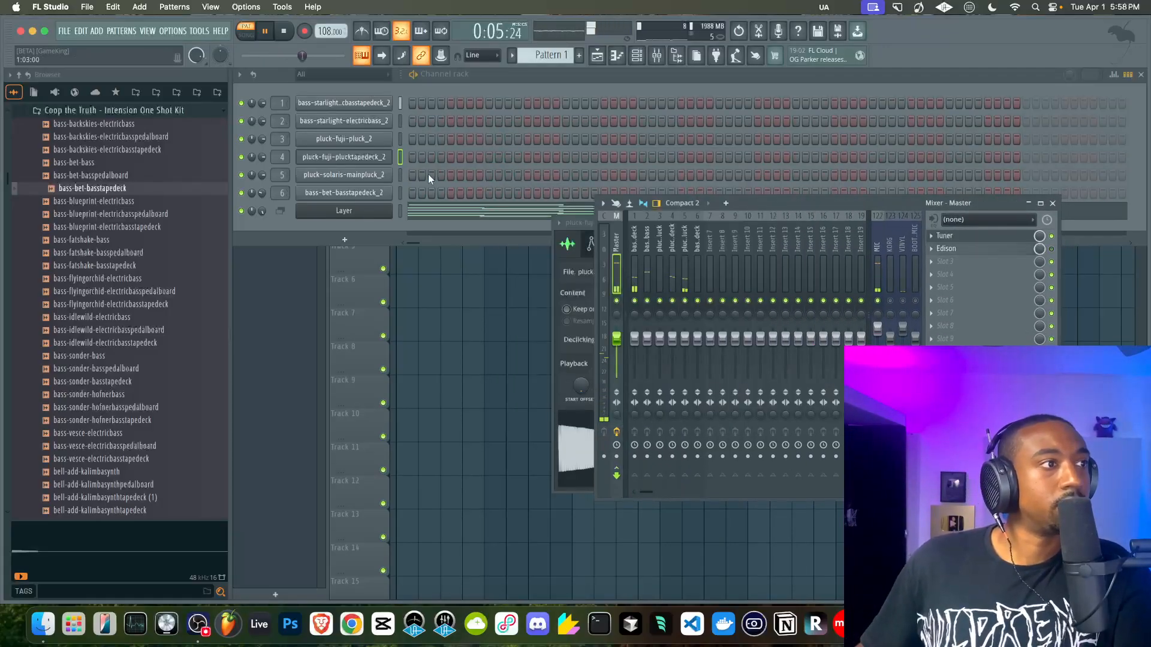
key(space)
key(space)
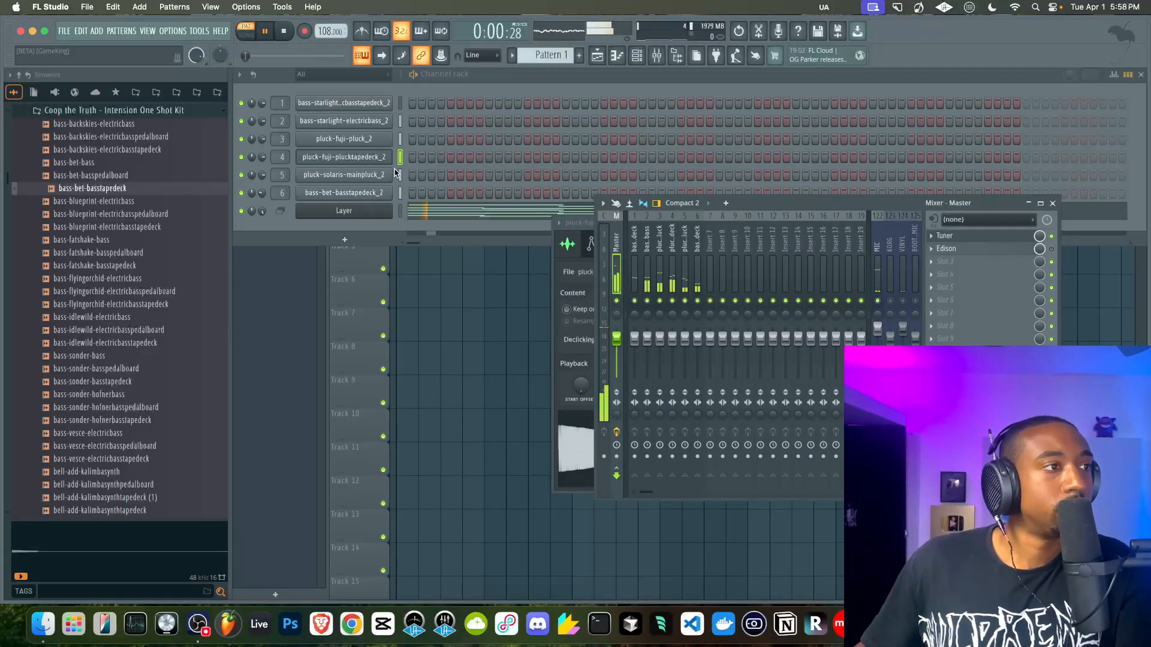
Try the ping pong loop on the pluck-solaris-mainpluck_2 channel and switch it back off.
click(363, 176)
click(617, 324)
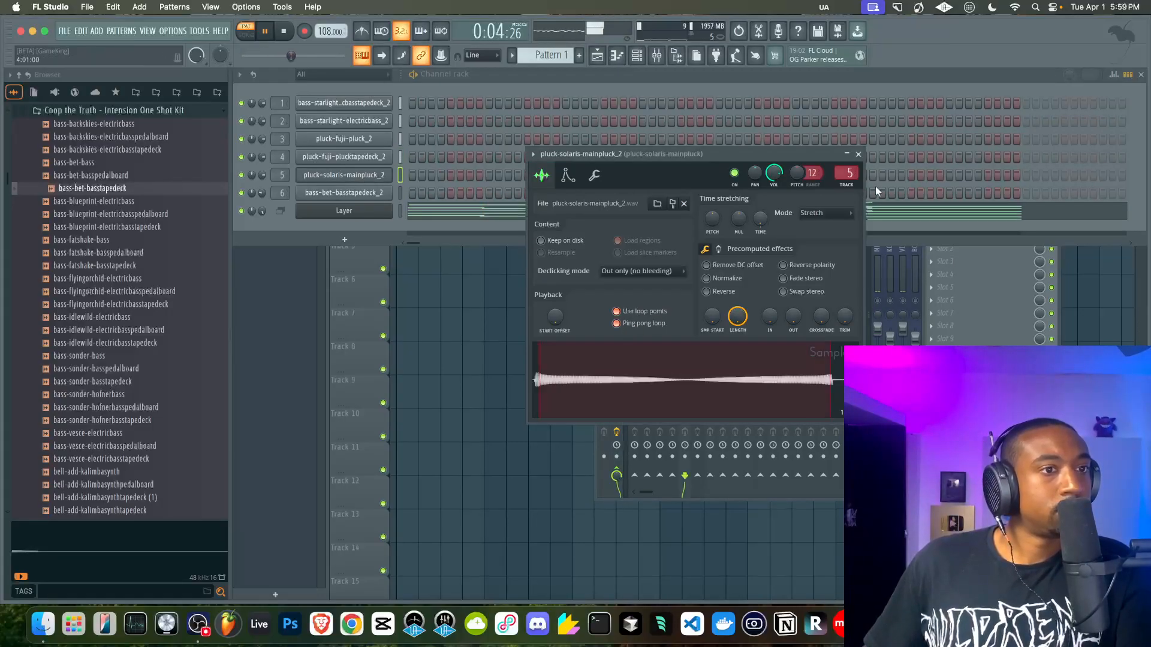
click(859, 155)
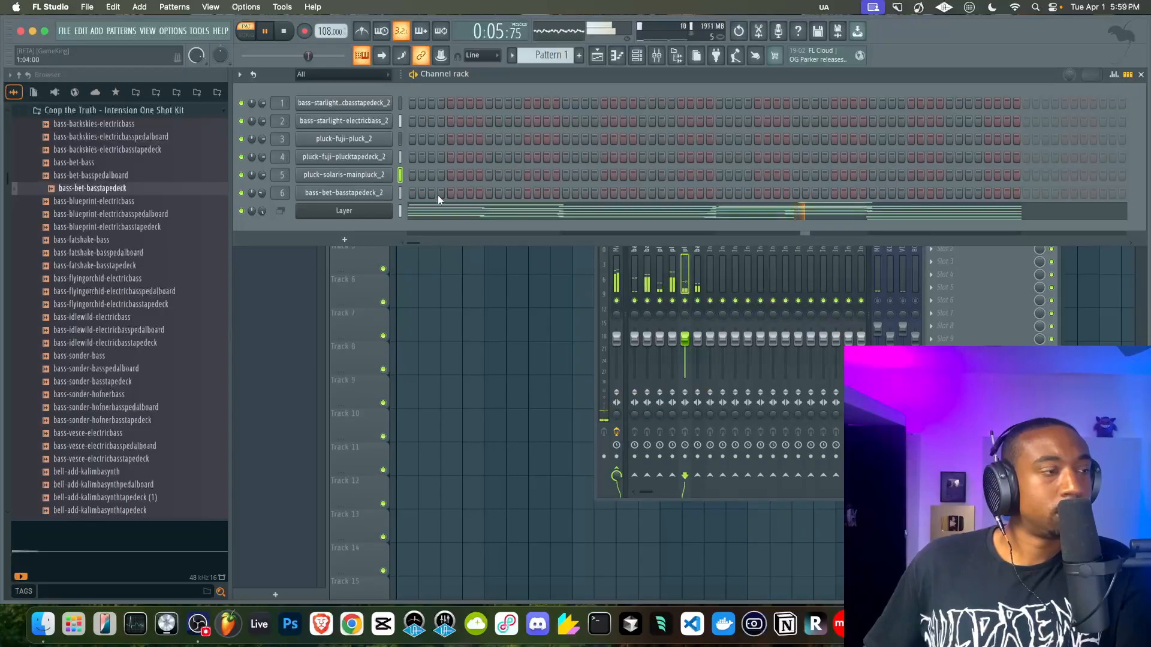
click(386, 177)
click(642, 325)
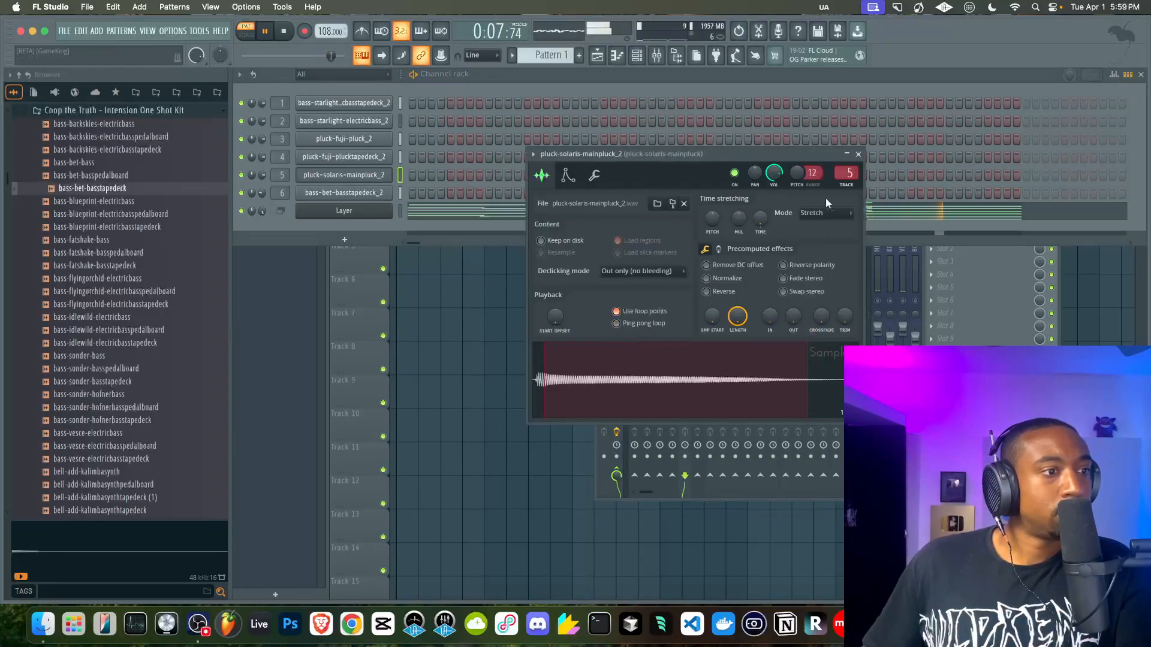
click(860, 155)
Check the bass-bet-basstapedeck_2 sampler settings, toggle the MIC track's mute, stop playback and close the sampler and mixer.
click(387, 192)
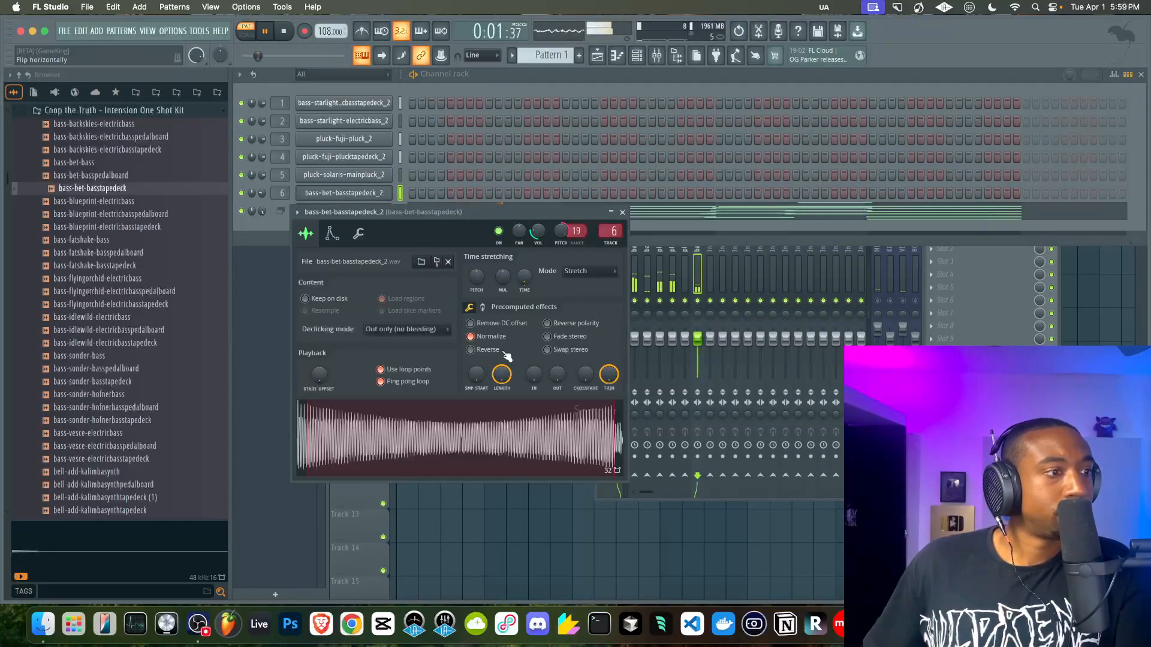
click(878, 301)
click(545, 212)
key(space)
click(621, 212)
click(1052, 203)
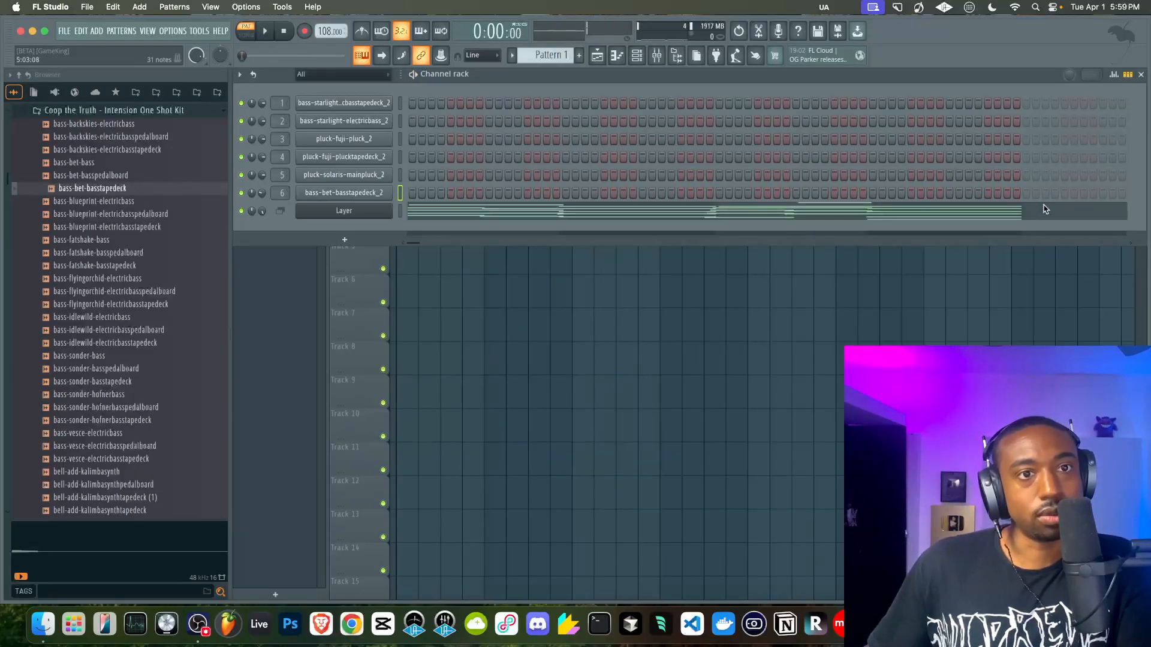
Select the Layer channel, play the pattern while auditioning notes over it, and stop the playback.
key(space)
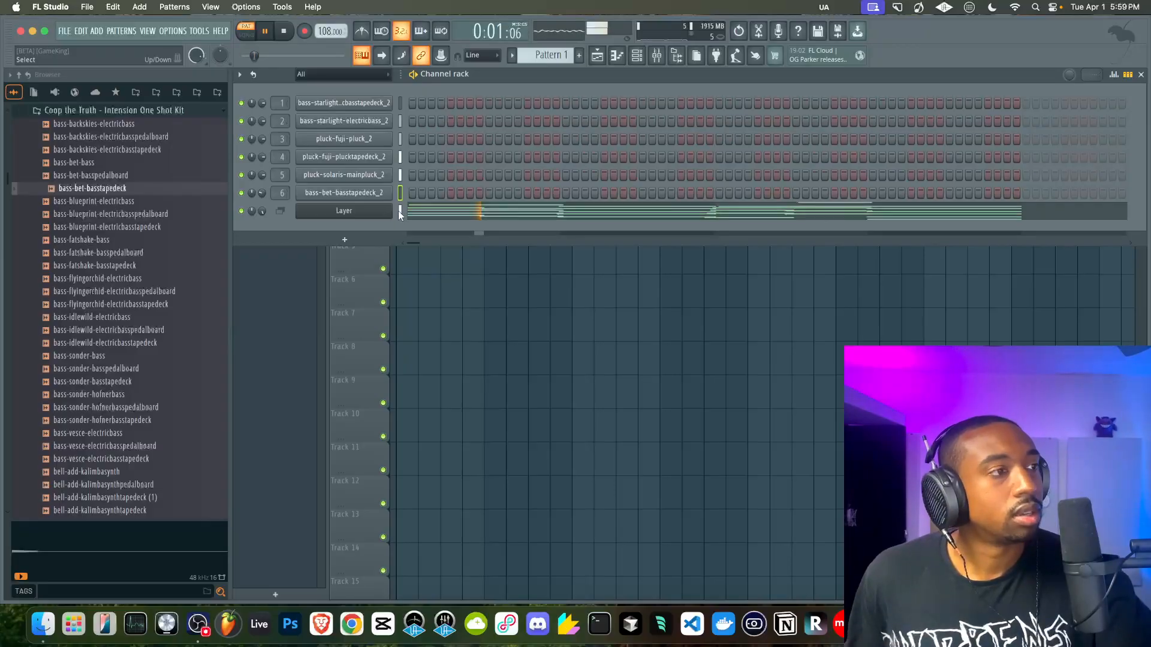
click(398, 211)
key(space)
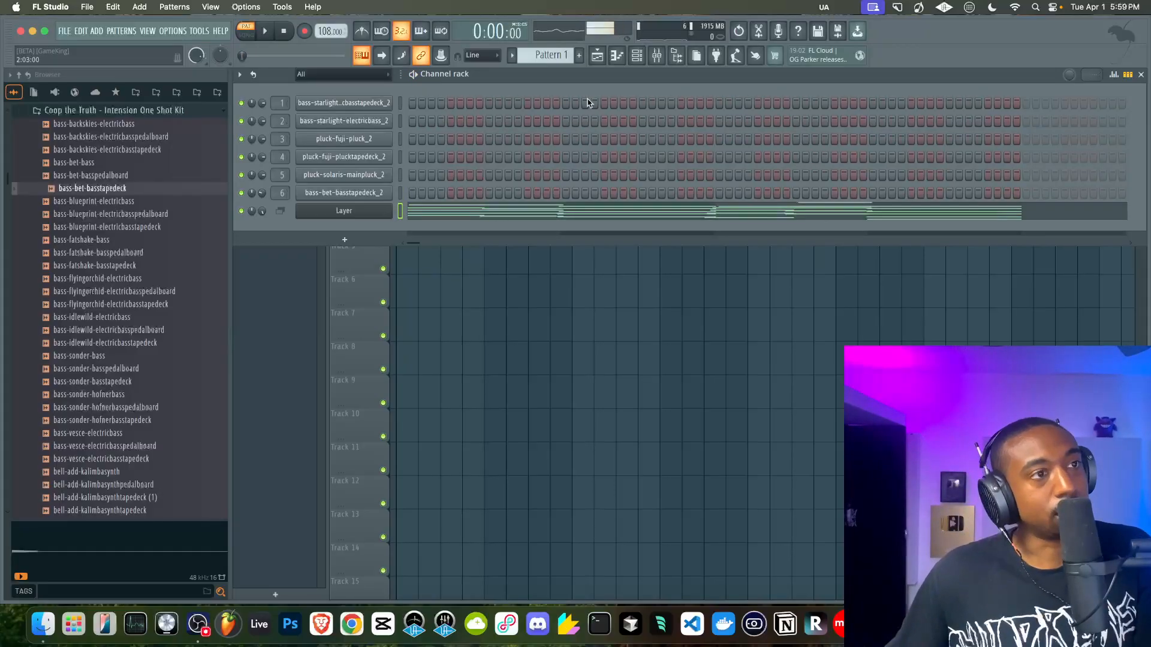
click(658, 56)
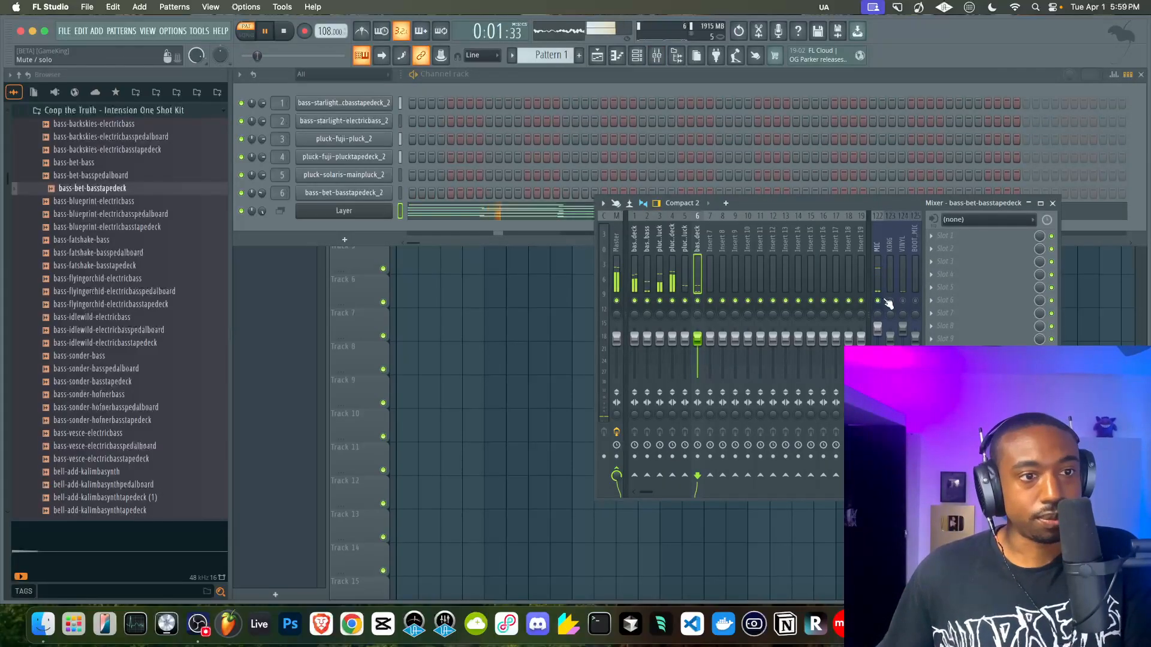
click(1053, 203)
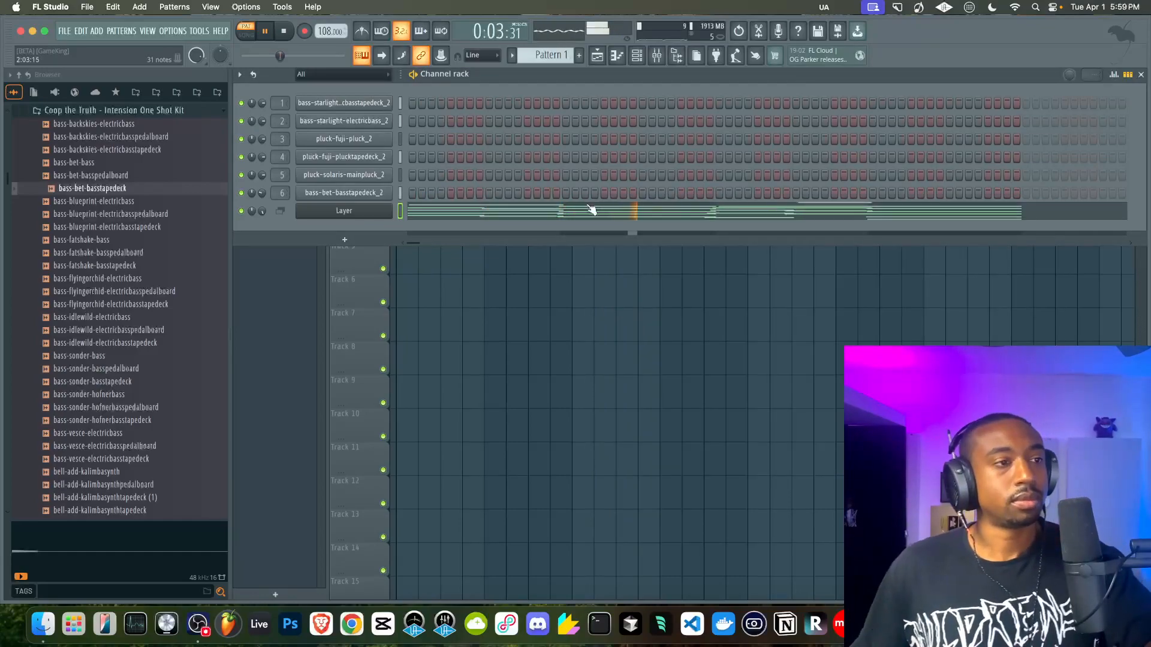
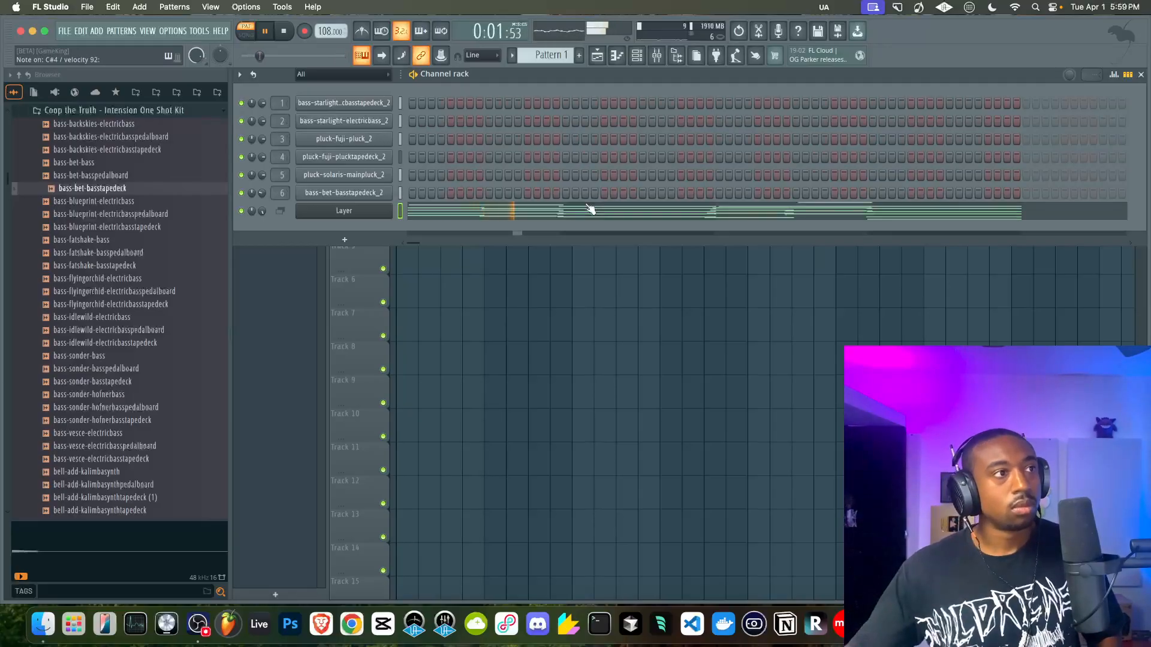
key(space)
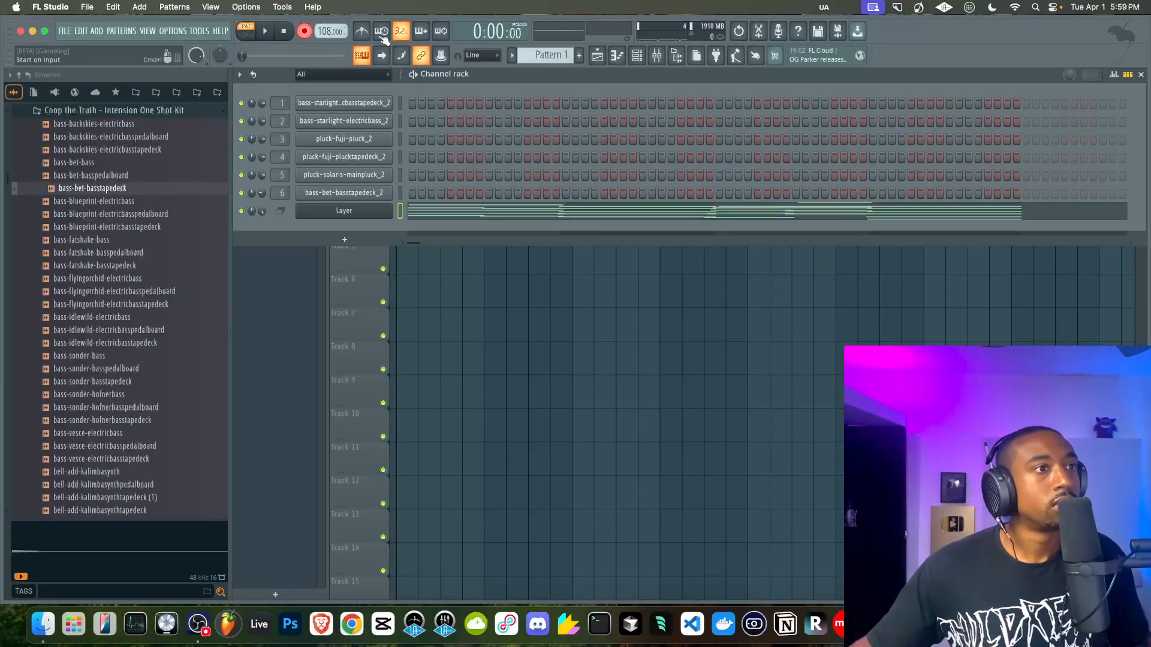
Try recording a take on the Layer channel with the MIC track's mute toggled in the mixer, and undo it.
click(656, 60)
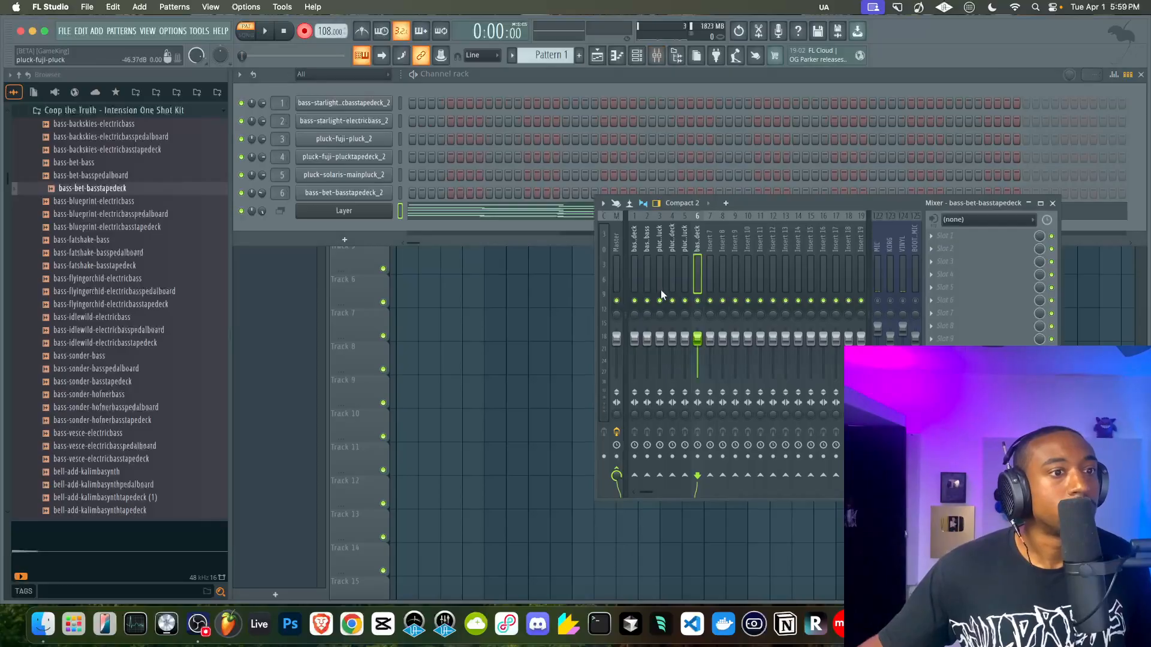
click(878, 301)
click(269, 32)
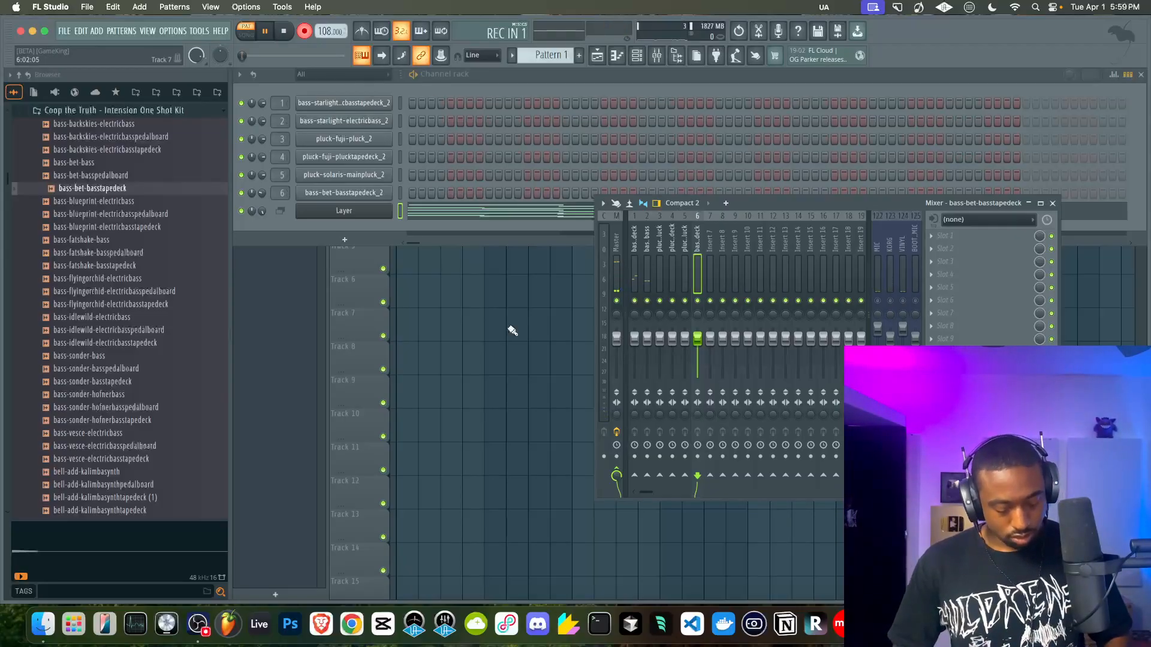
key(space)
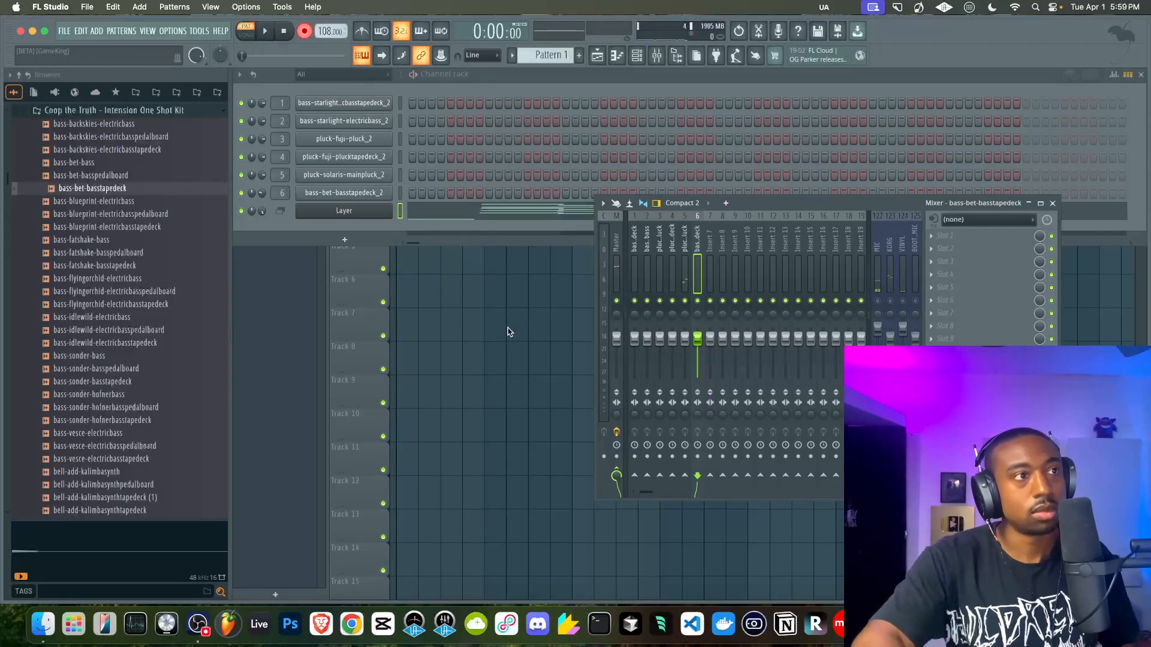
key(ctrl+z)
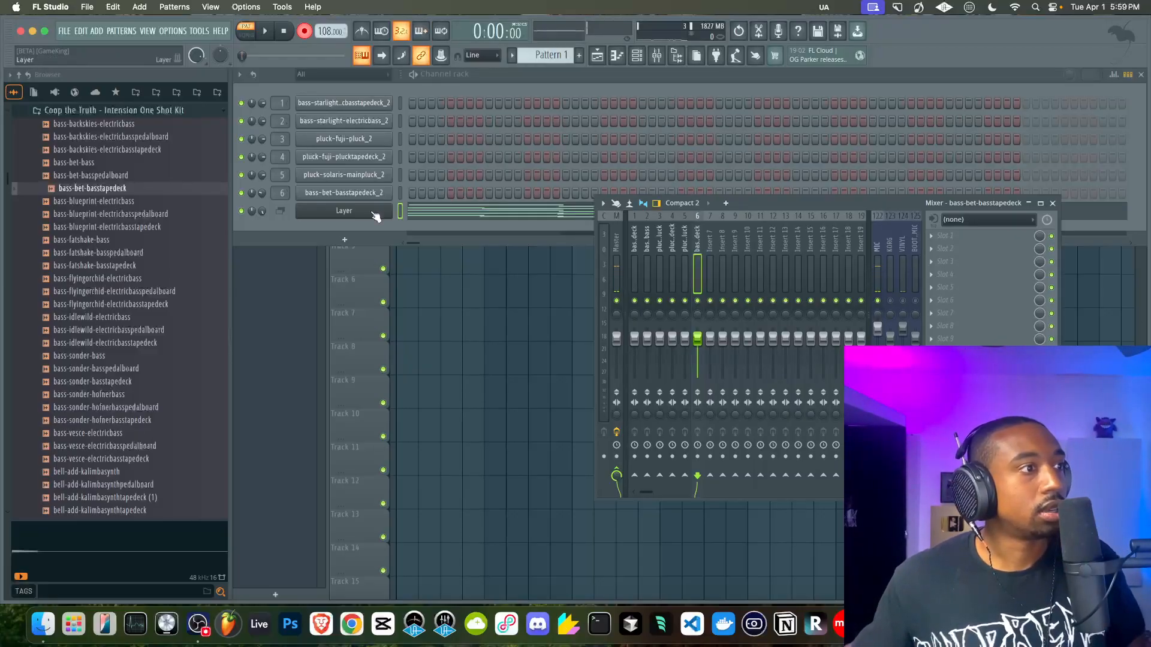
Record a bass line on the bass-starlight-electricbasstapedeck_2 channel over the Layer pattern.
click(399, 106)
click(881, 304)
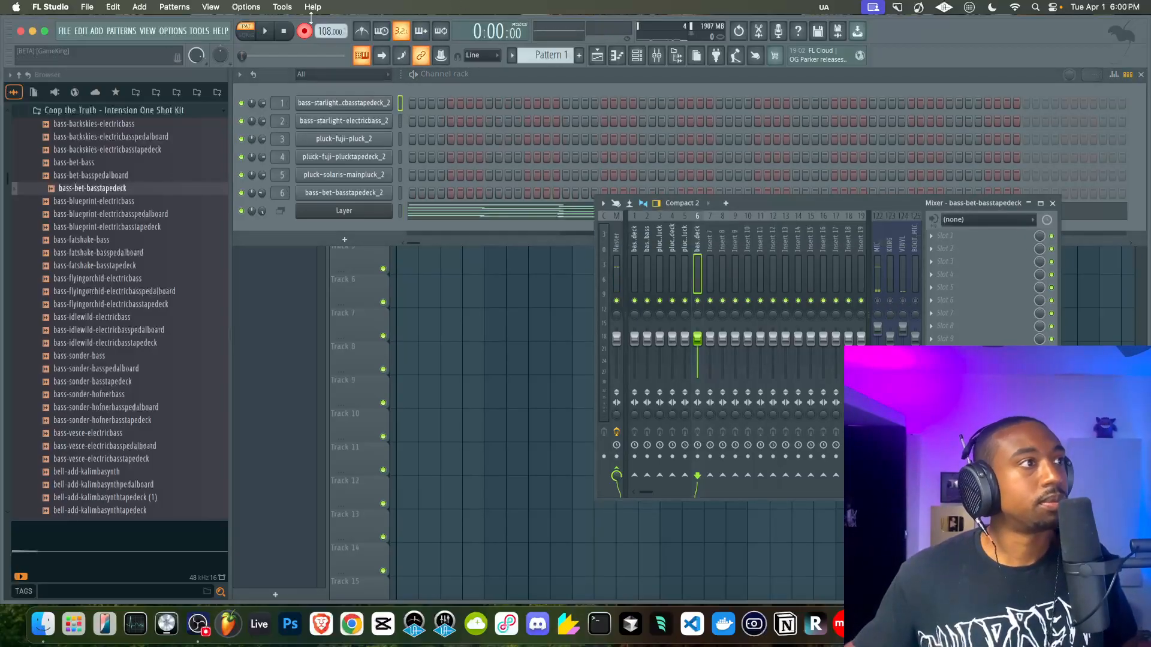
click(267, 33)
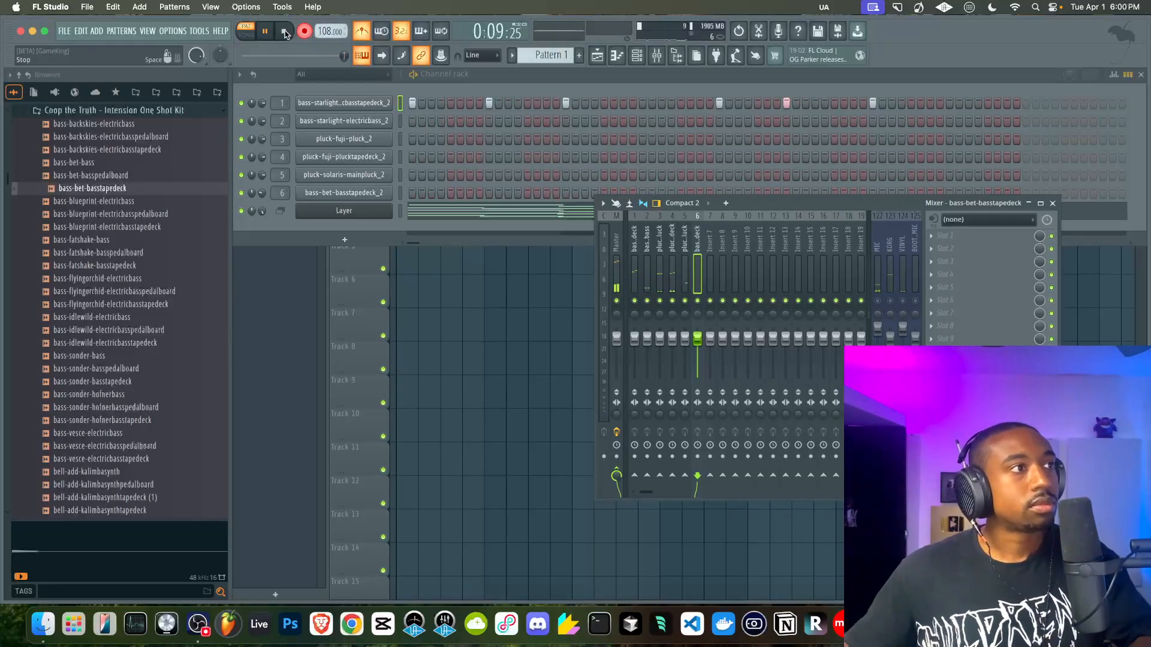
key(space)
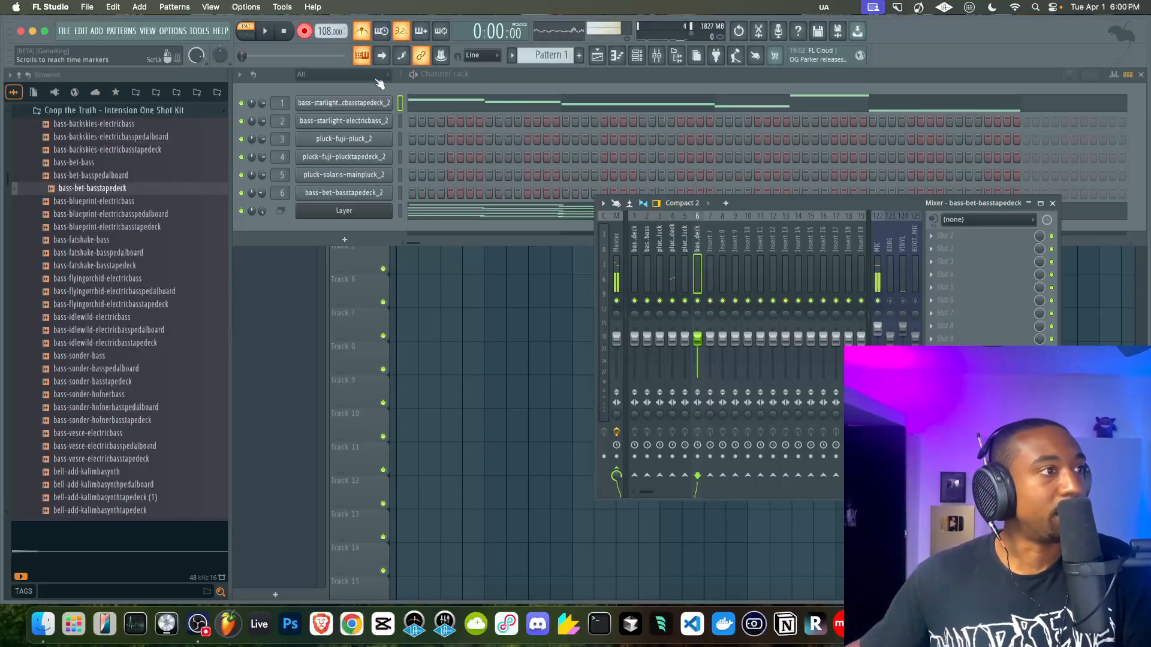
Move all the recorded bass notes from the bass-starlight-electricbasstapedeck_2 channel into the Layer channel's piano roll.
click(426, 105)
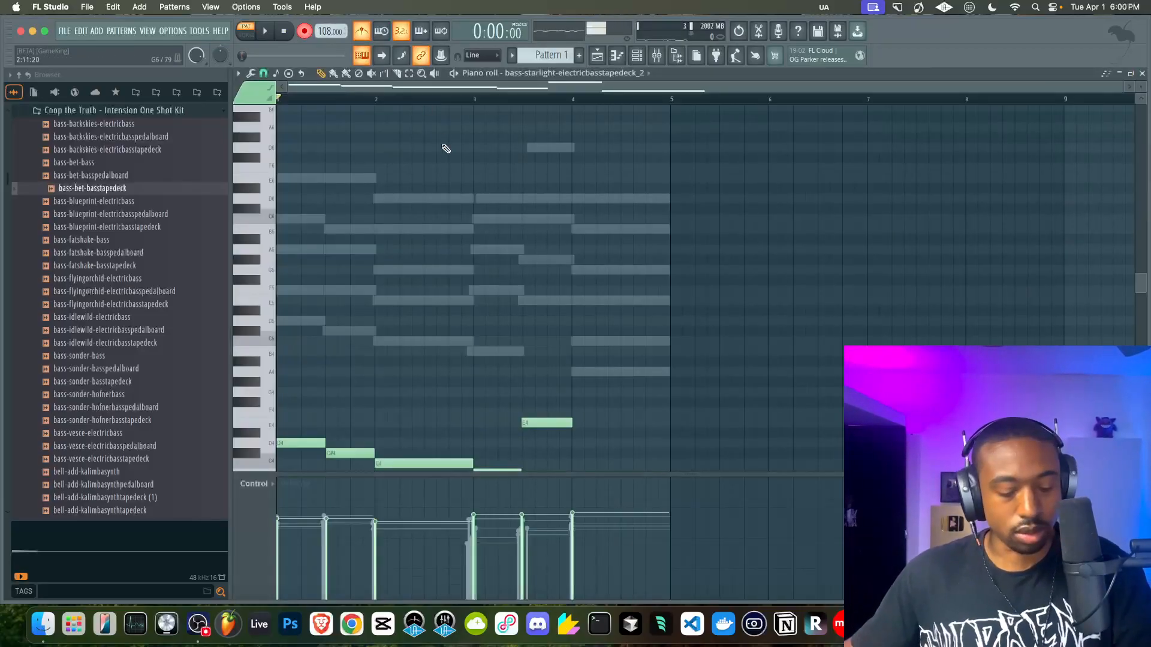
key(ctrl+a)
key(Delete)
click(1141, 74)
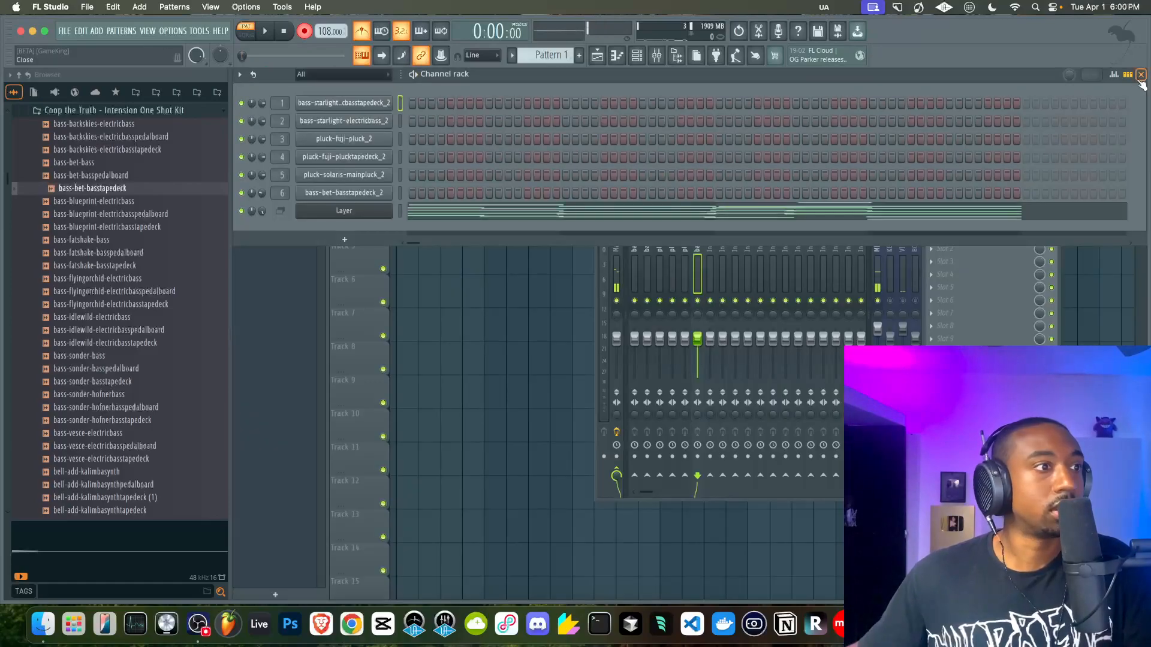
click(745, 212)
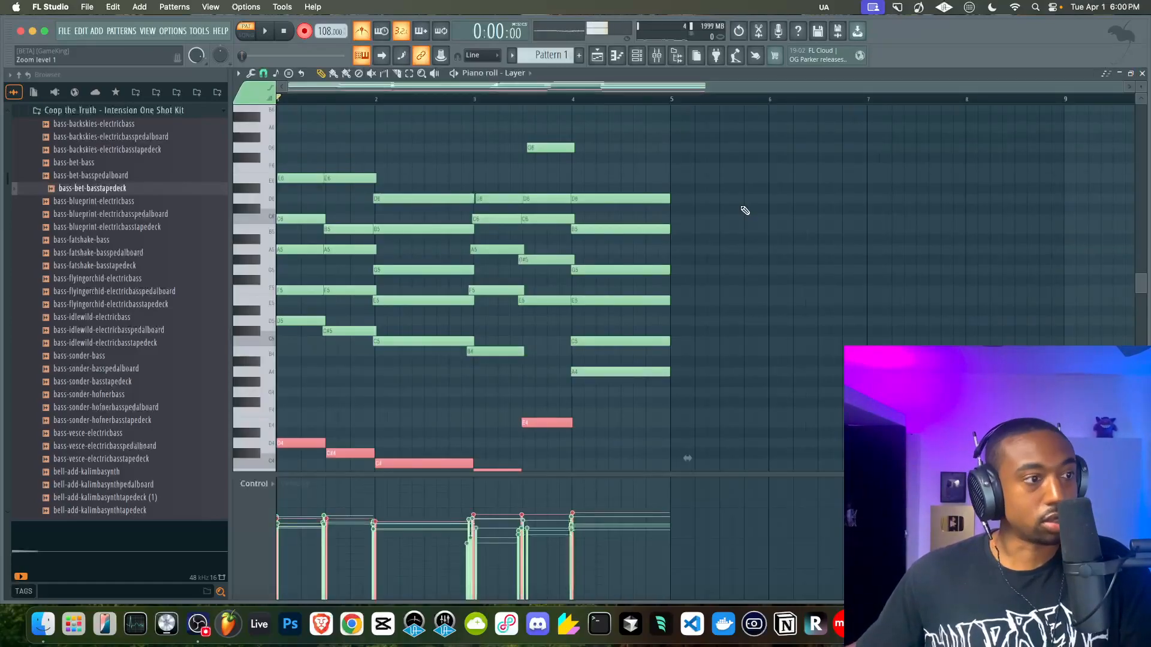
Play the combined pattern with the mixer shown, deselect the pasted bass notes and close the piano roll.
key(space)
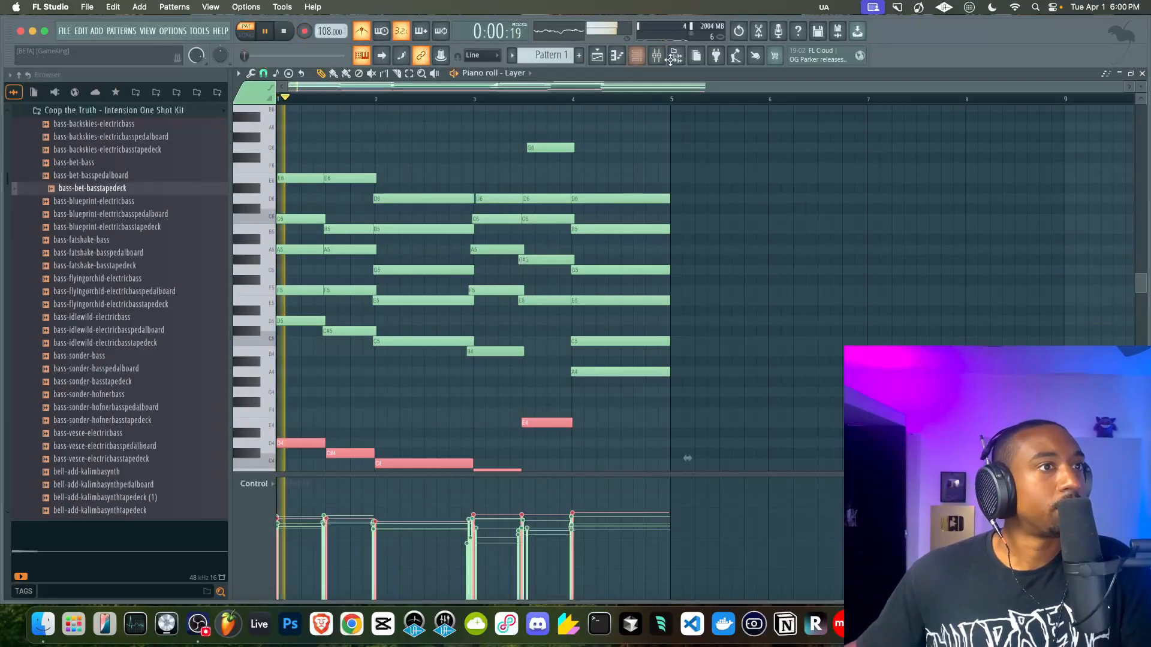
click(677, 60)
click(678, 58)
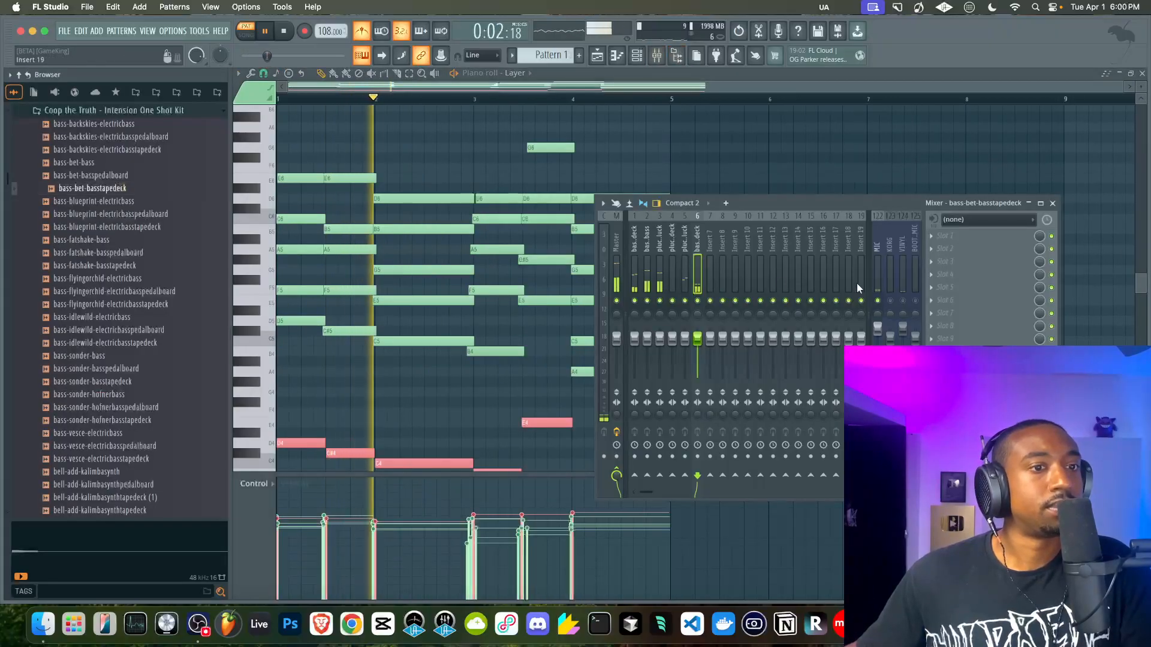
click(969, 149)
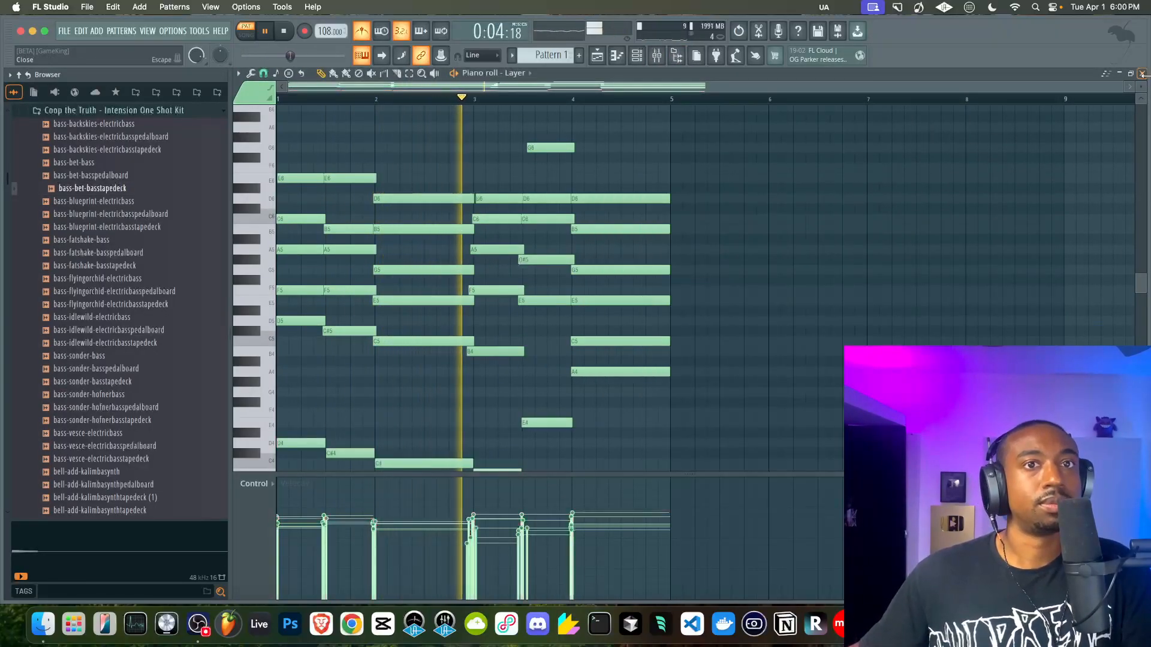
click(1142, 74)
click(968, 156)
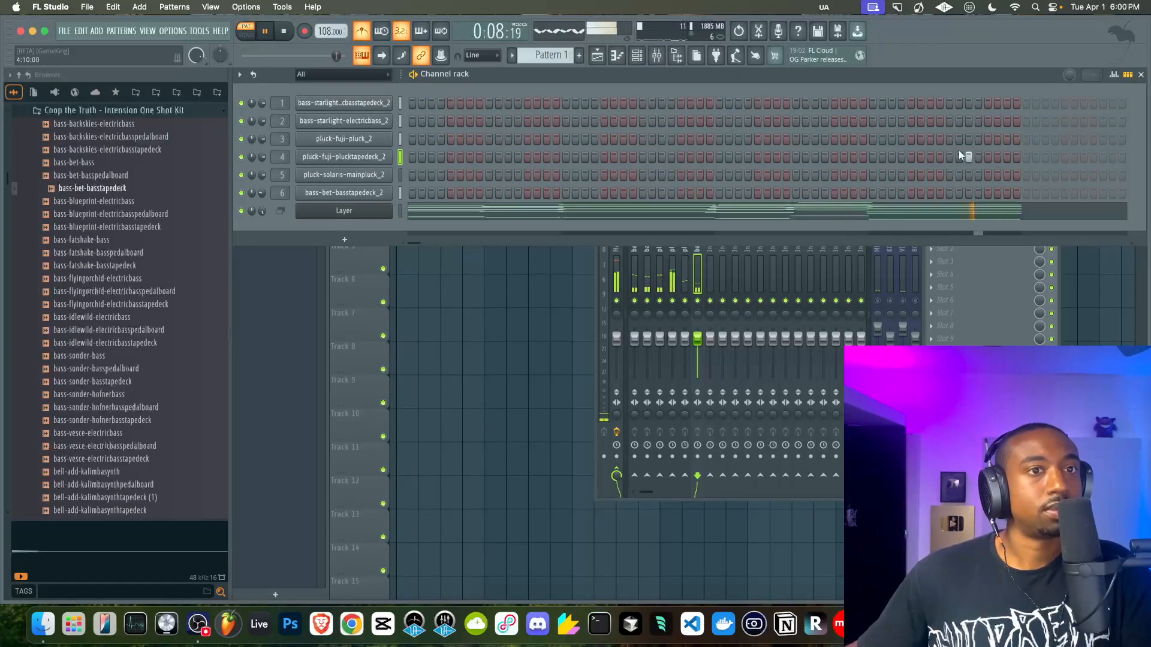
Reopen the Layer's piano roll, hide the browser and restart playback with the metronome off.
click(510, 207)
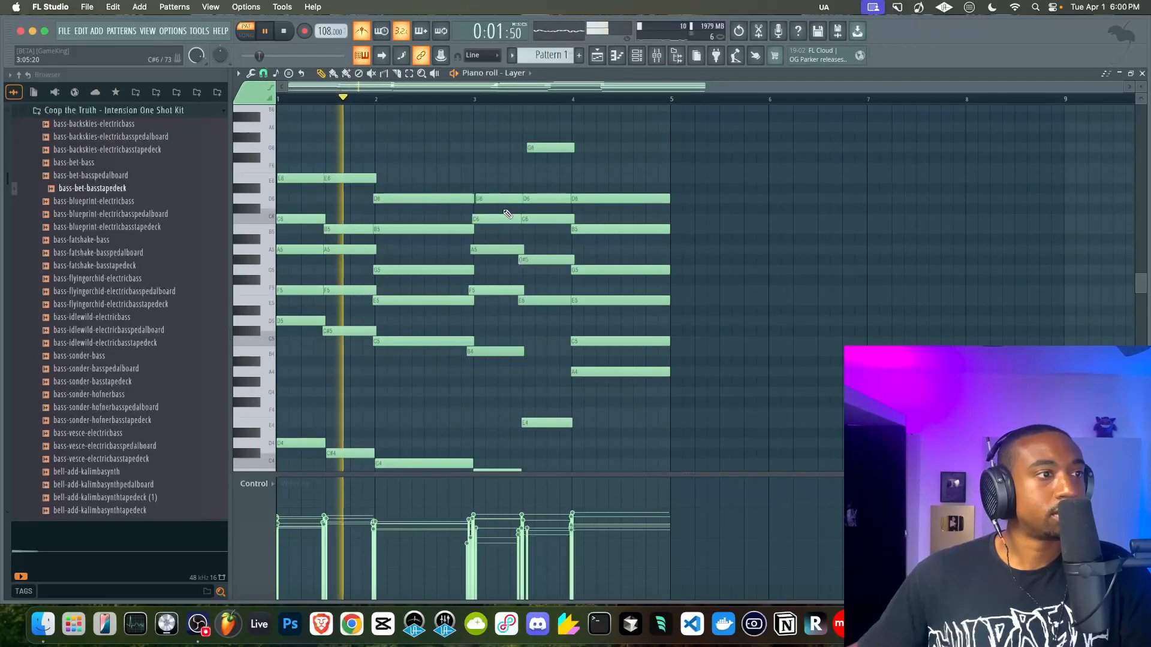
click(676, 55)
key(space)
key(space)
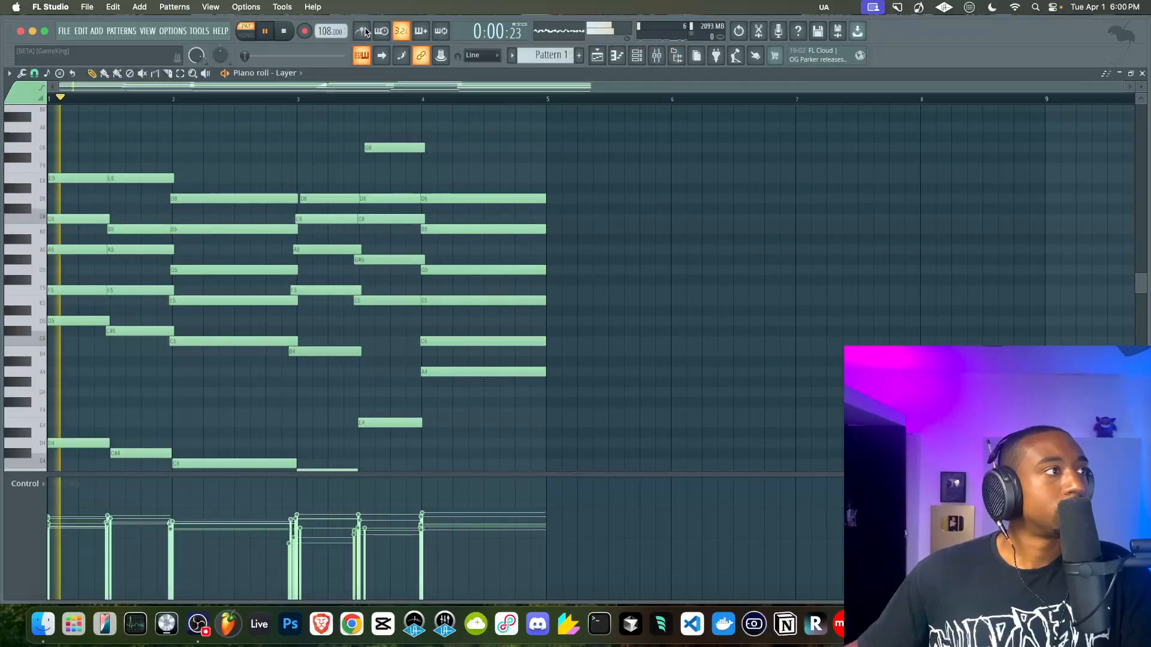
Run the Remove Overlaps script on the Layer channel's notes.
scroll(614, 208, down, 2)
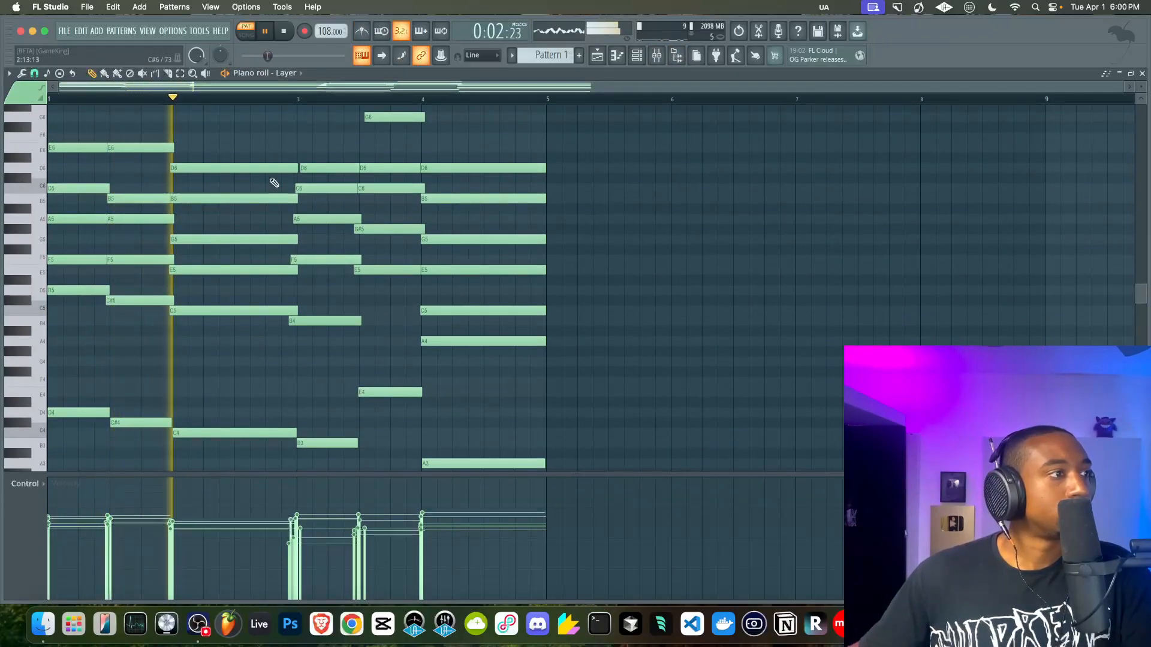
click(22, 73)
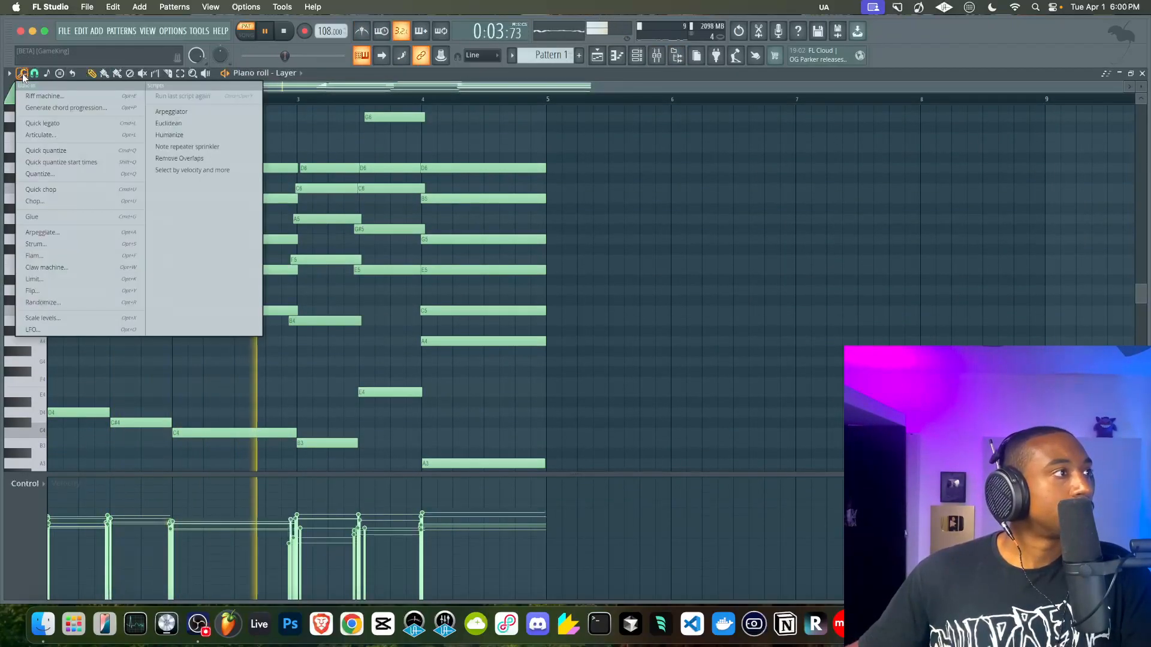
click(180, 159)
click(700, 361)
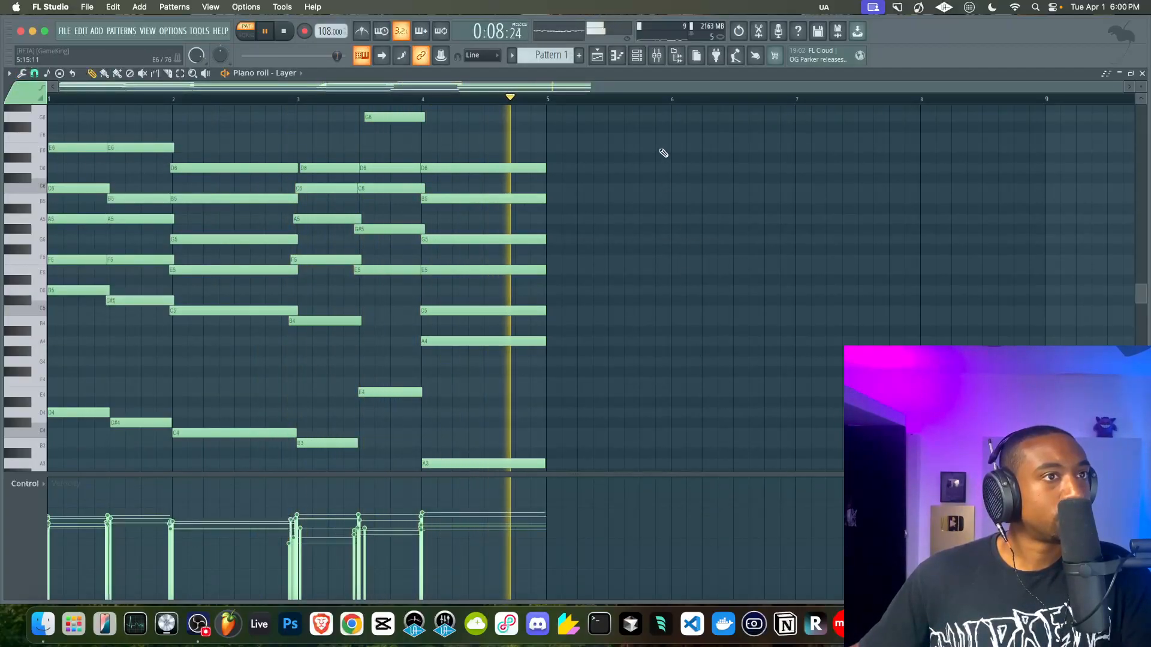
On the bass-bet-basstapedeck_2 sampler, try Smooth (bleeding) declicking, settle on Crossfade (bleeding) and set the loop crossfade to 7%.
click(646, 59)
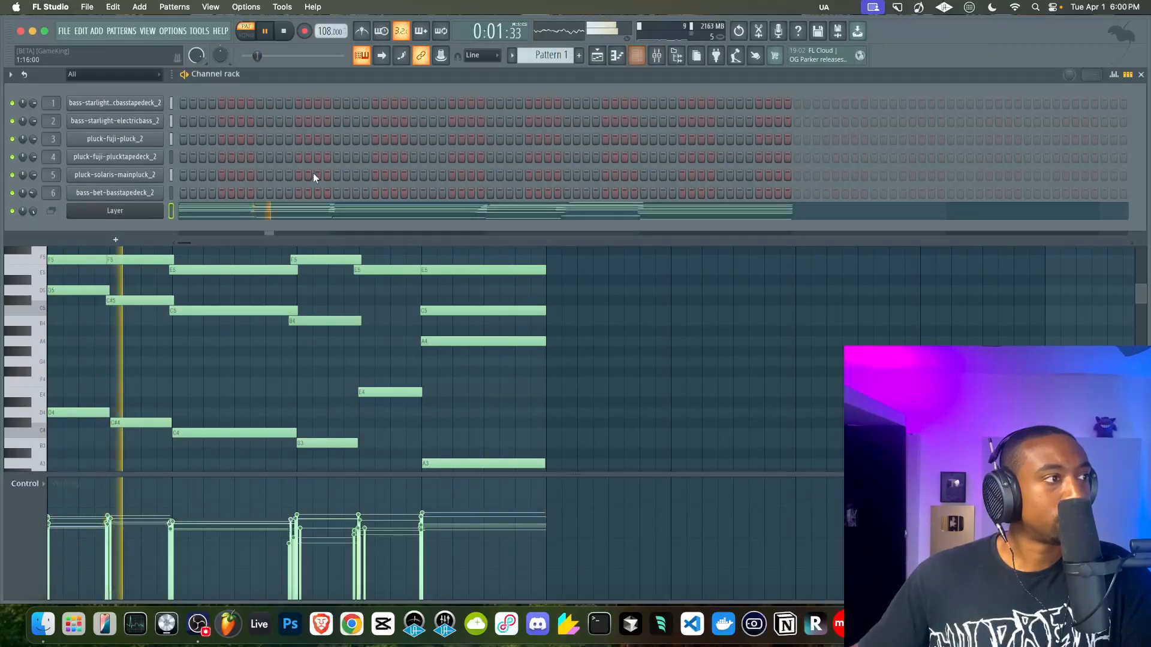
click(153, 176)
click(151, 193)
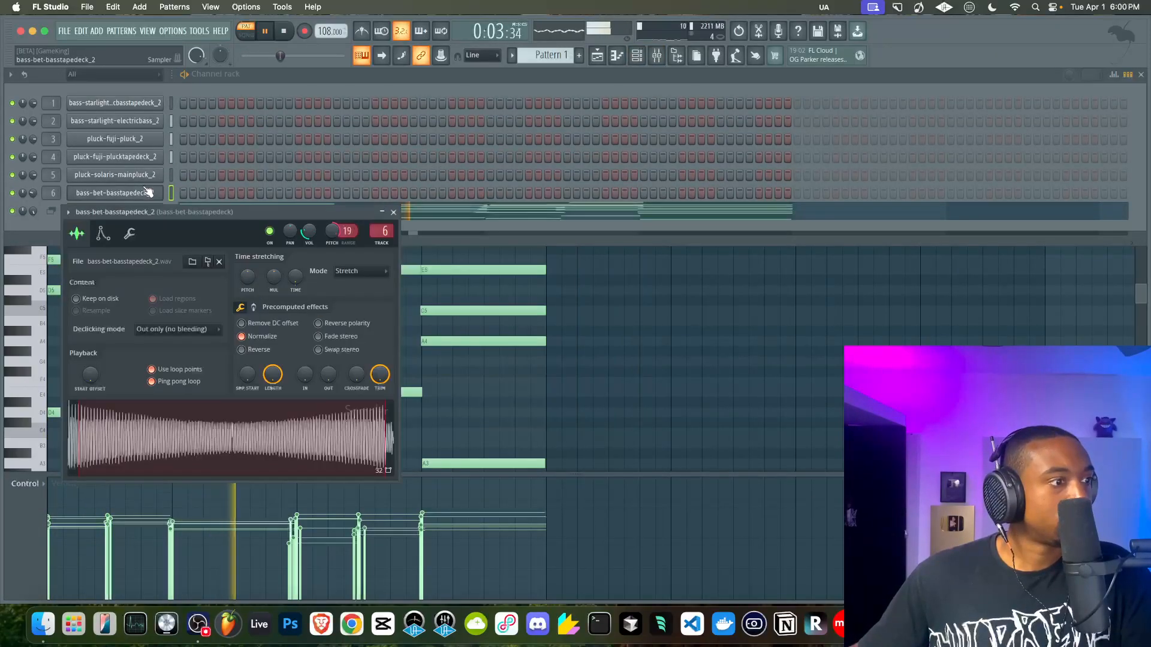
click(182, 330)
click(172, 390)
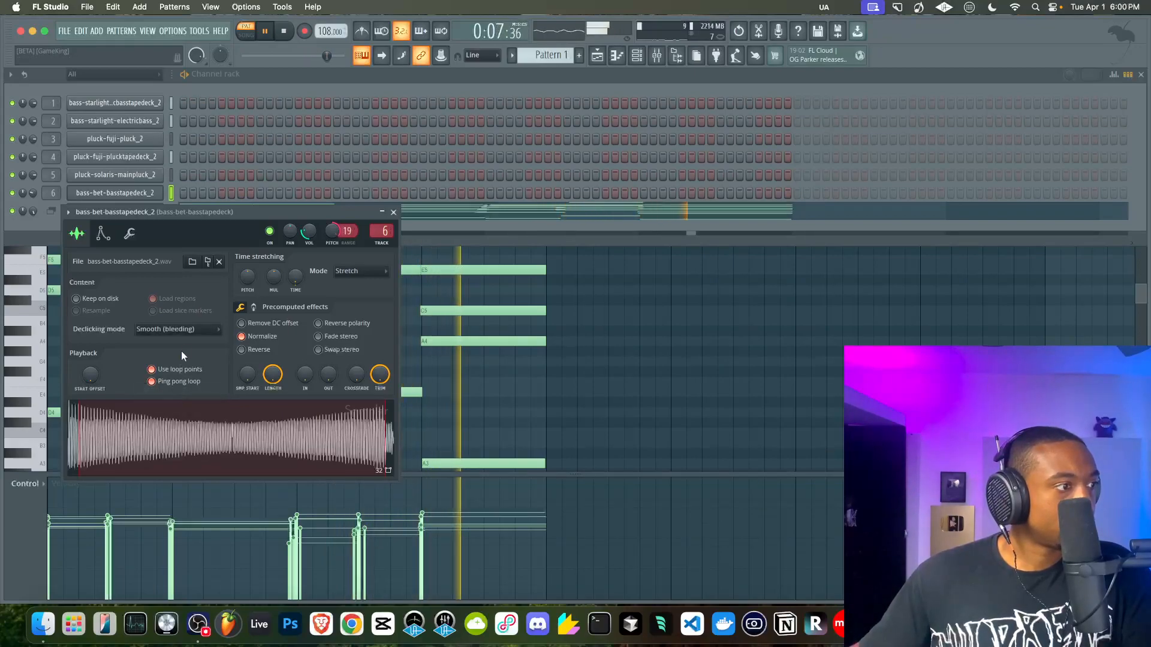
click(187, 330)
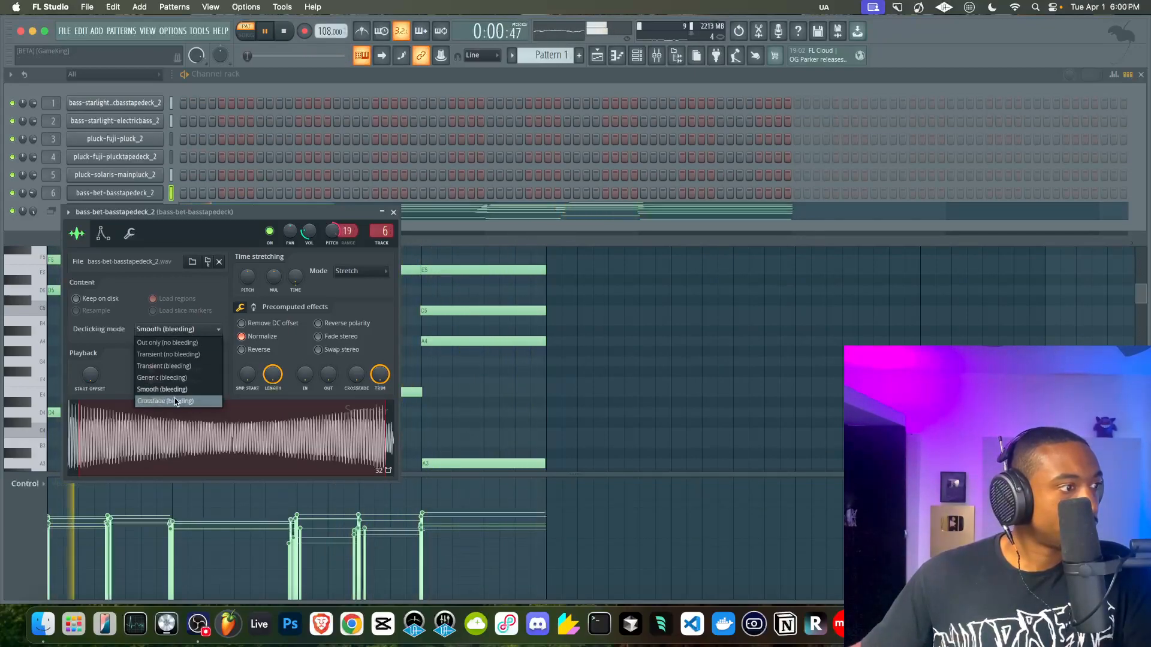
click(174, 401)
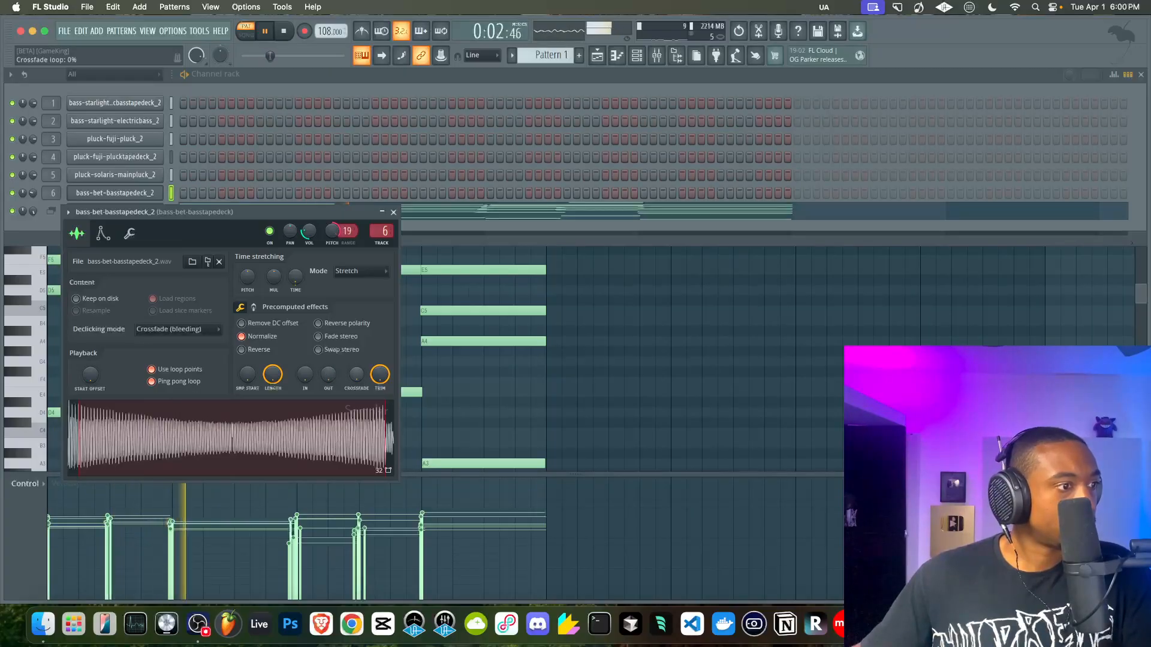
drag(357, 375, 357, 372)
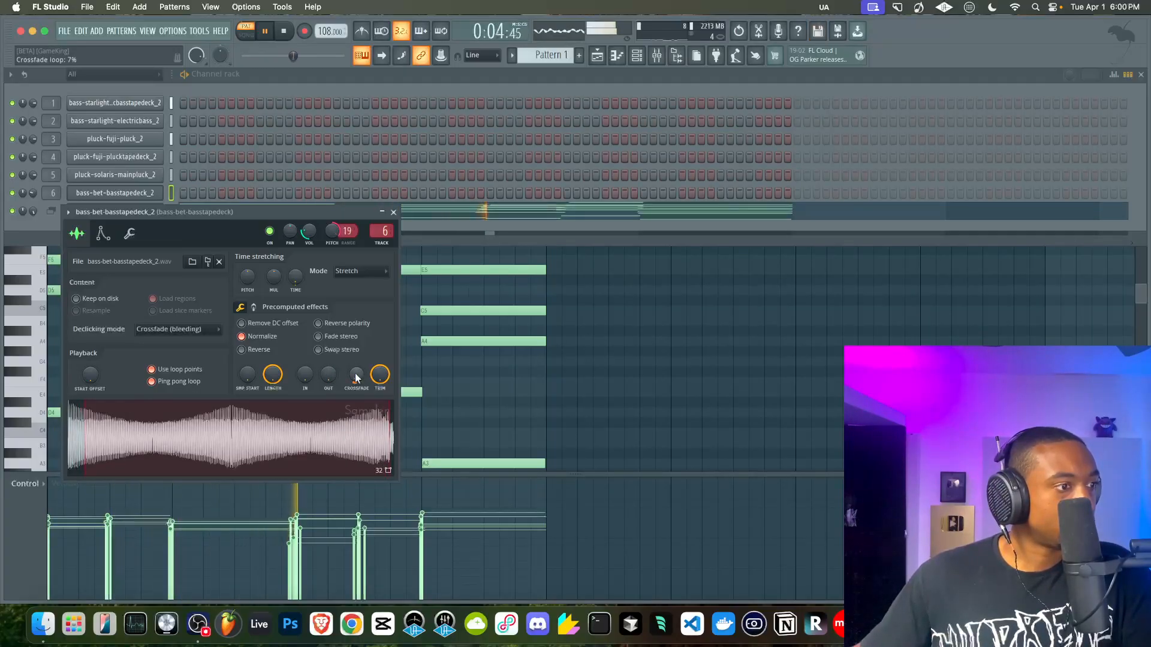
click(393, 212)
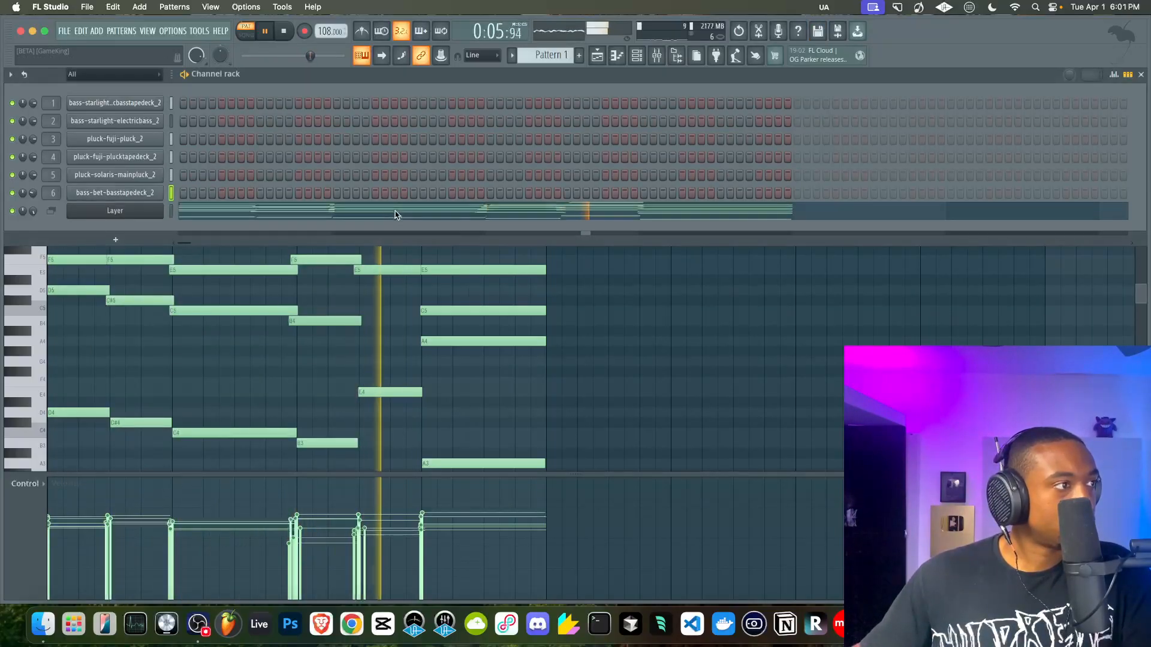
Raise the loop crossfade slightly in the pluck-solaris-mainpluck_2 sampler, and stop playback with the mixer open.
click(143, 193)
click(134, 176)
drag(591, 317, 591, 313)
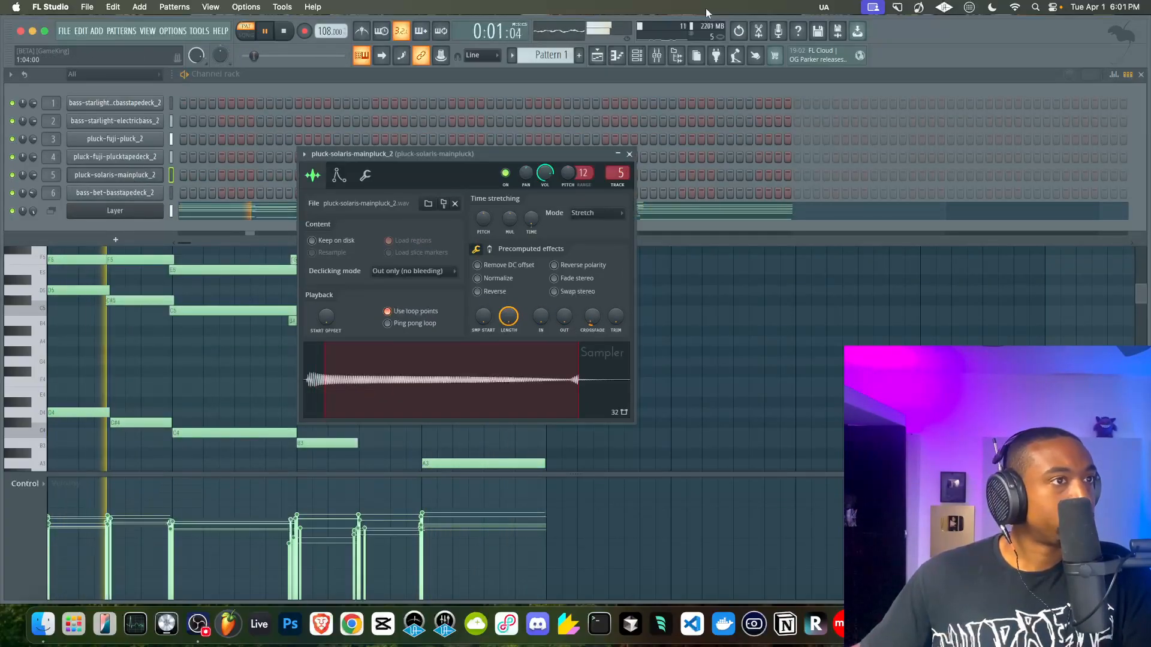
click(658, 55)
key(space)
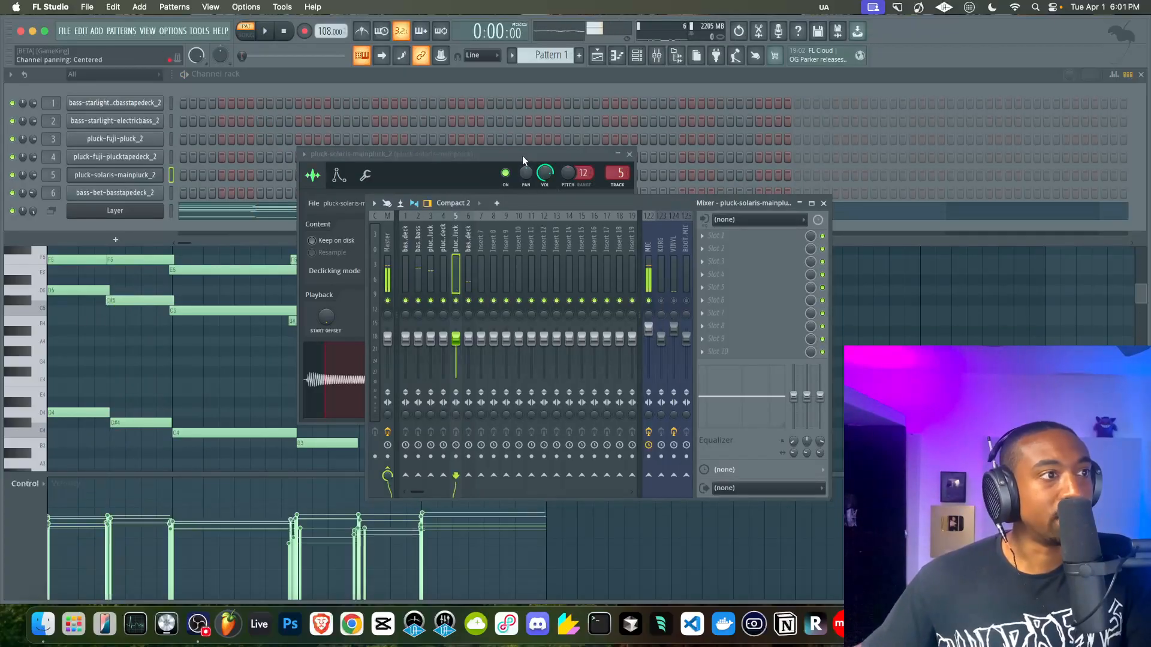
click(523, 156)
click(629, 154)
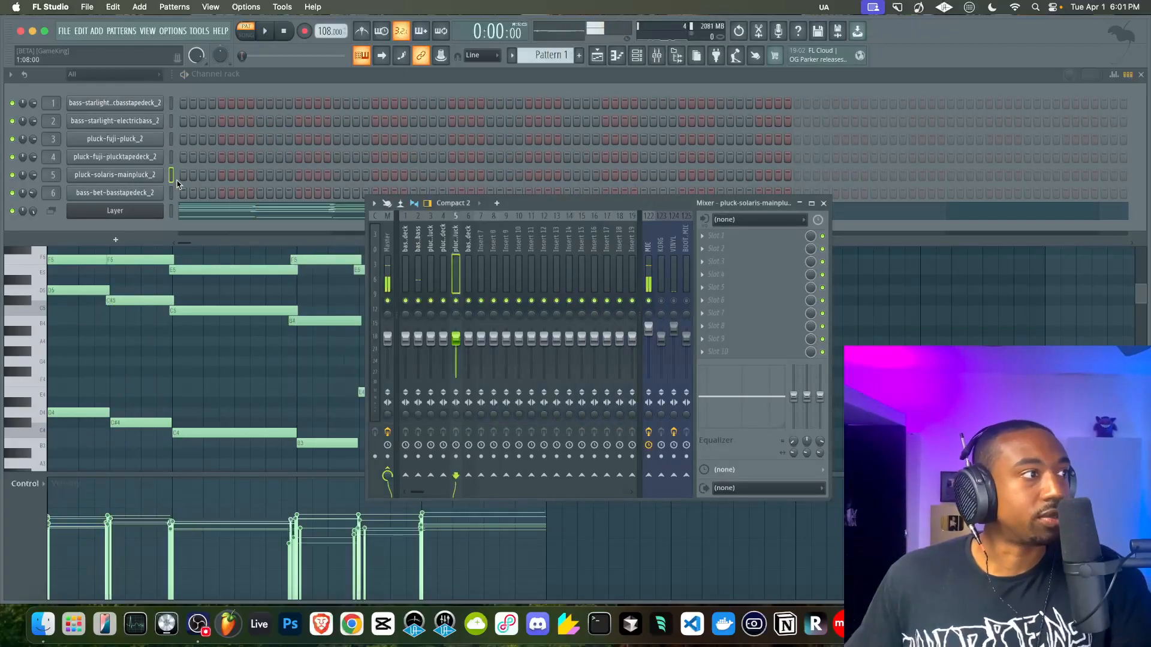
Raise the loop crossfade slightly in the pluck-fuji-plucktapedeck_2 sampler and close it.
click(116, 163)
drag(618, 385, 619, 377)
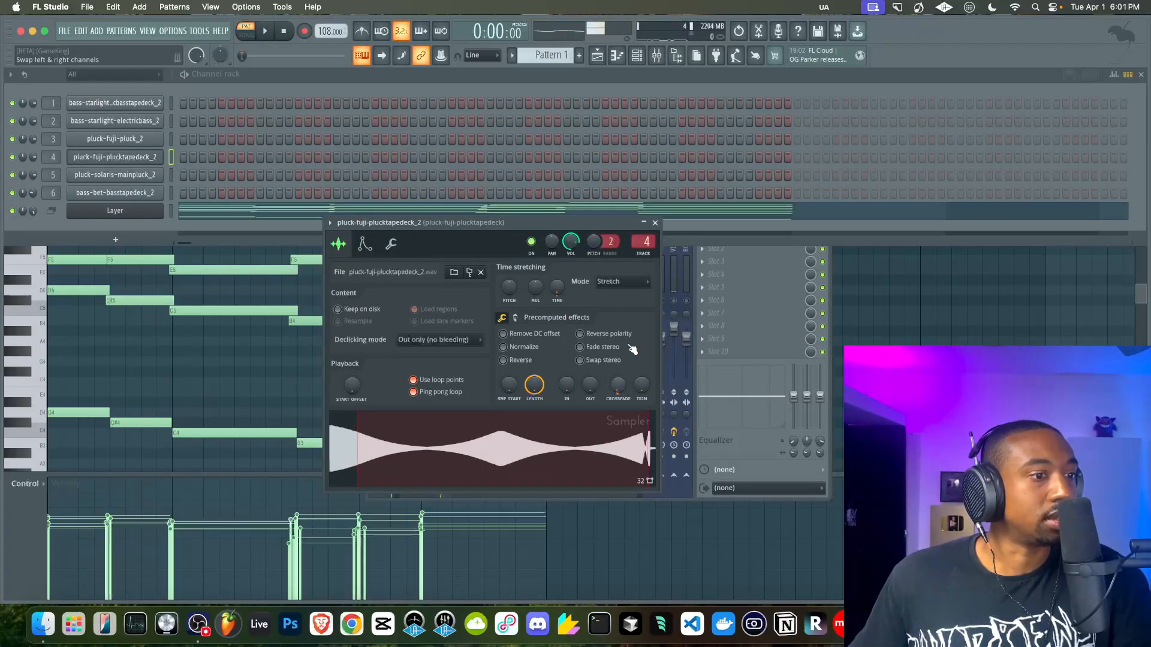
click(656, 223)
Check the sampler settings of pluck-fuji-pluck_2 and both bass-starlight channels during playback, toggling the MIC track's mute around it.
key(space)
click(115, 139)
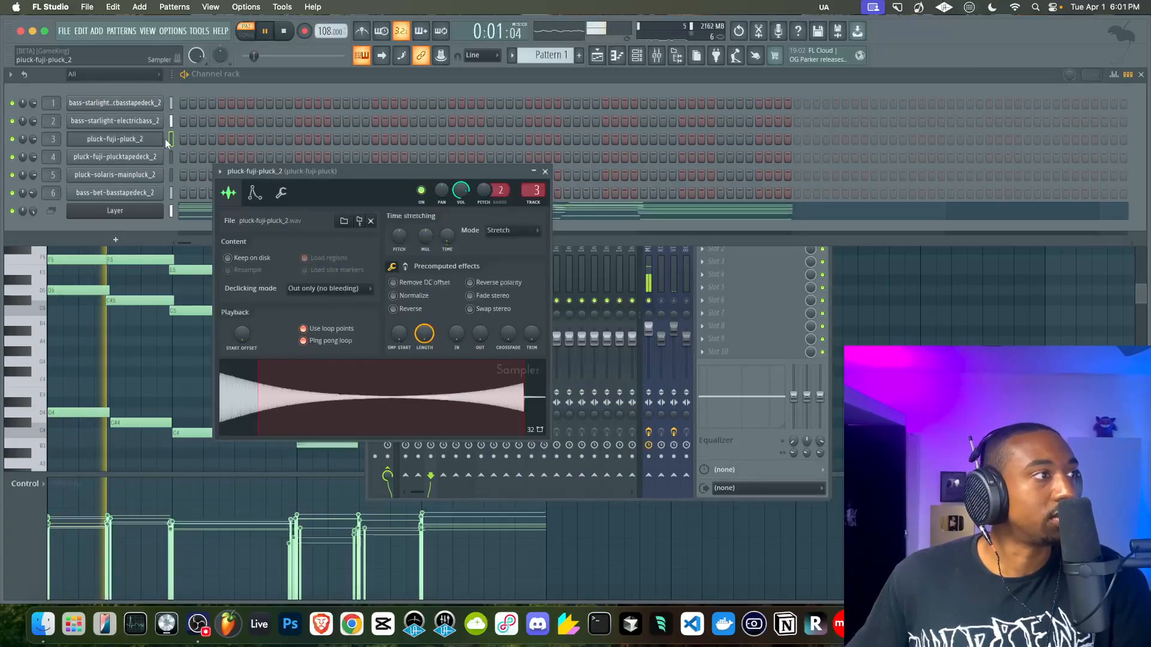
click(647, 304)
click(115, 121)
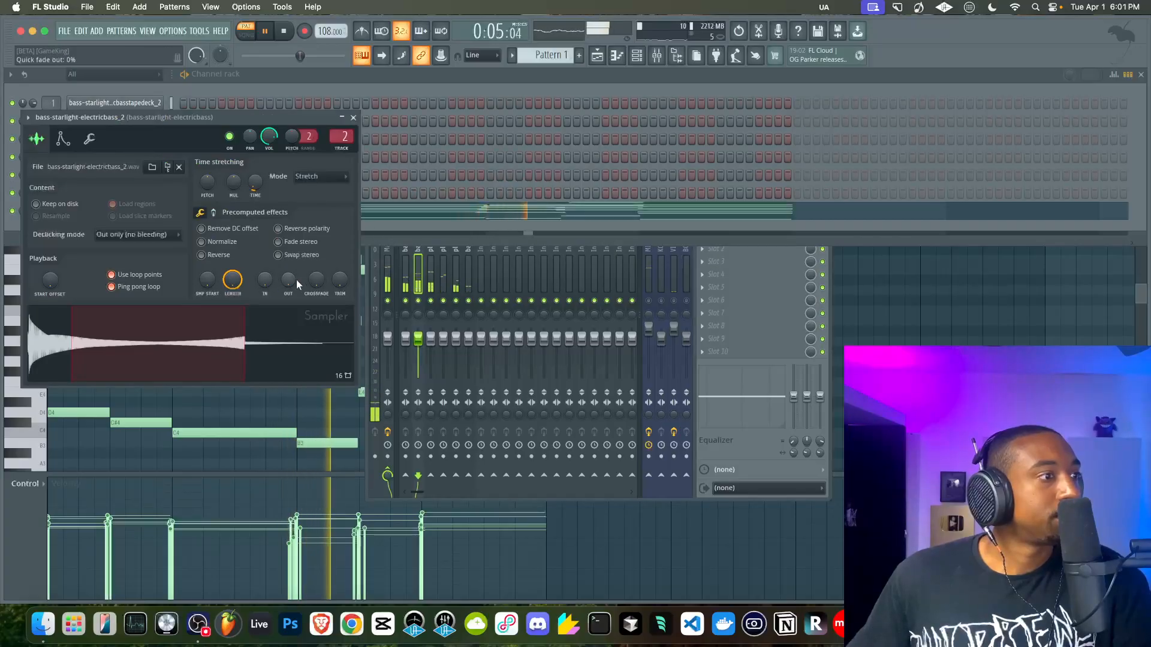
click(120, 103)
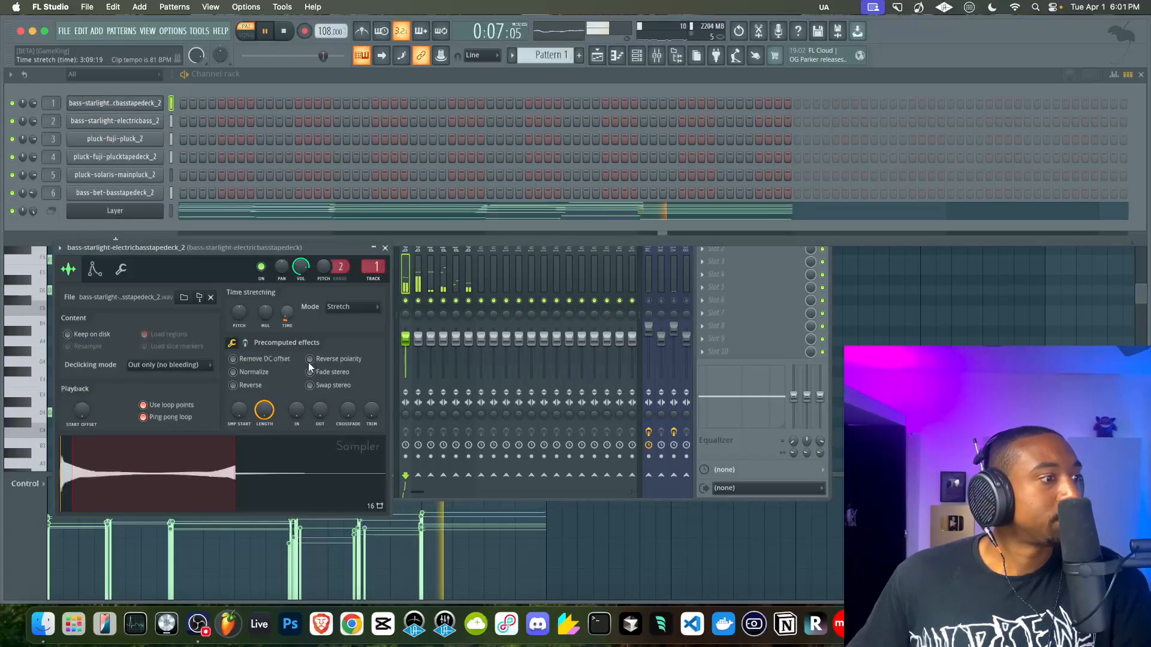
click(385, 247)
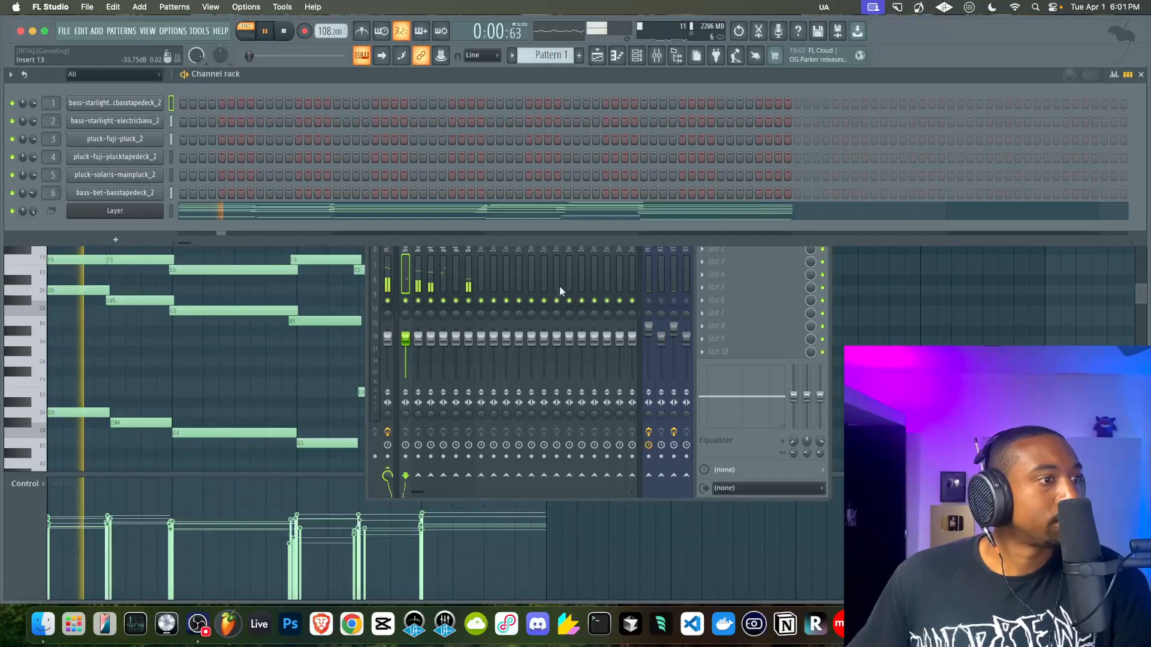
click(655, 301)
key(space)
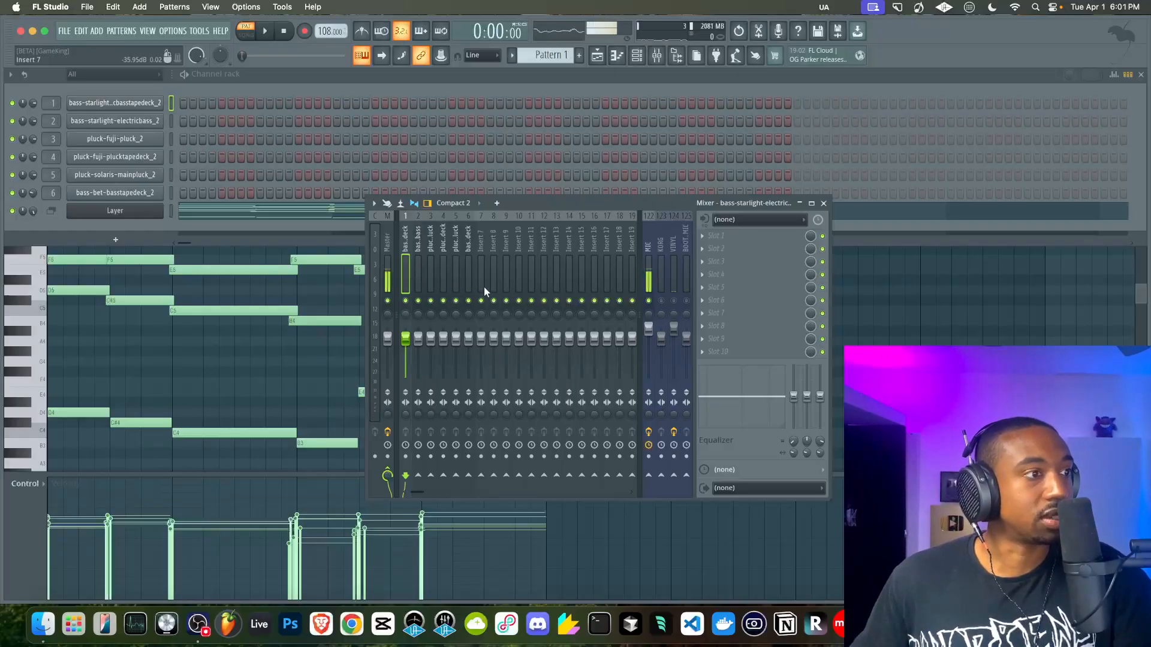
Solo the pluck-solaris and bass-bet mixer tracks in turn during playback, and open the bass-bet-basstapedeck_2 sampler.
key(space)
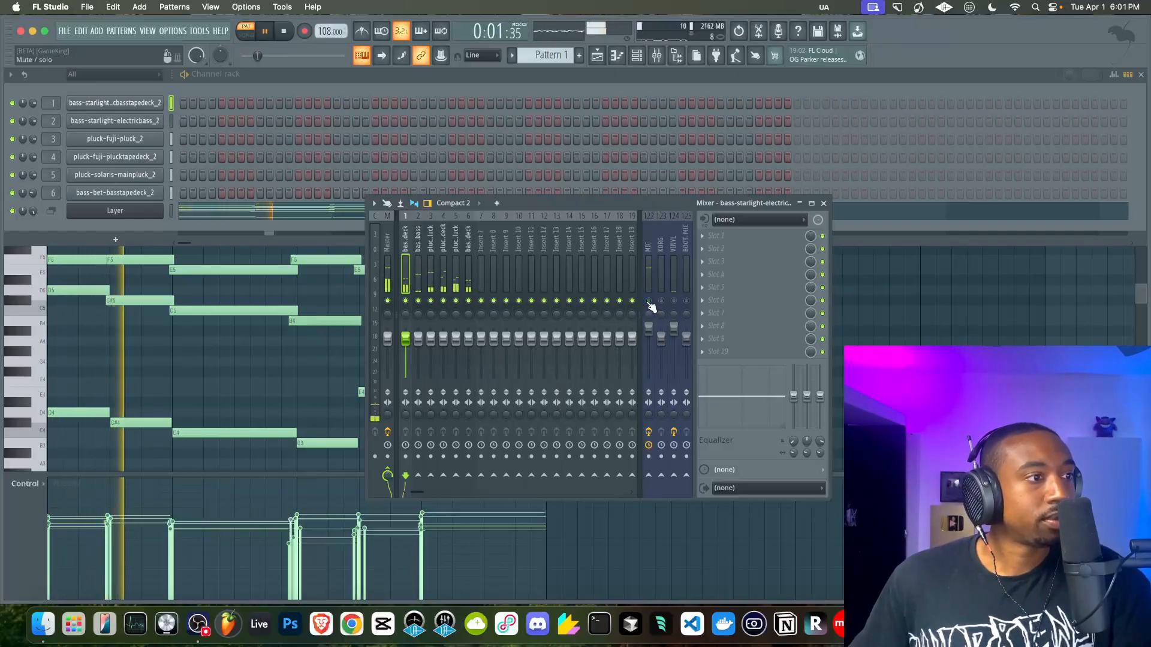
right_click(456, 301)
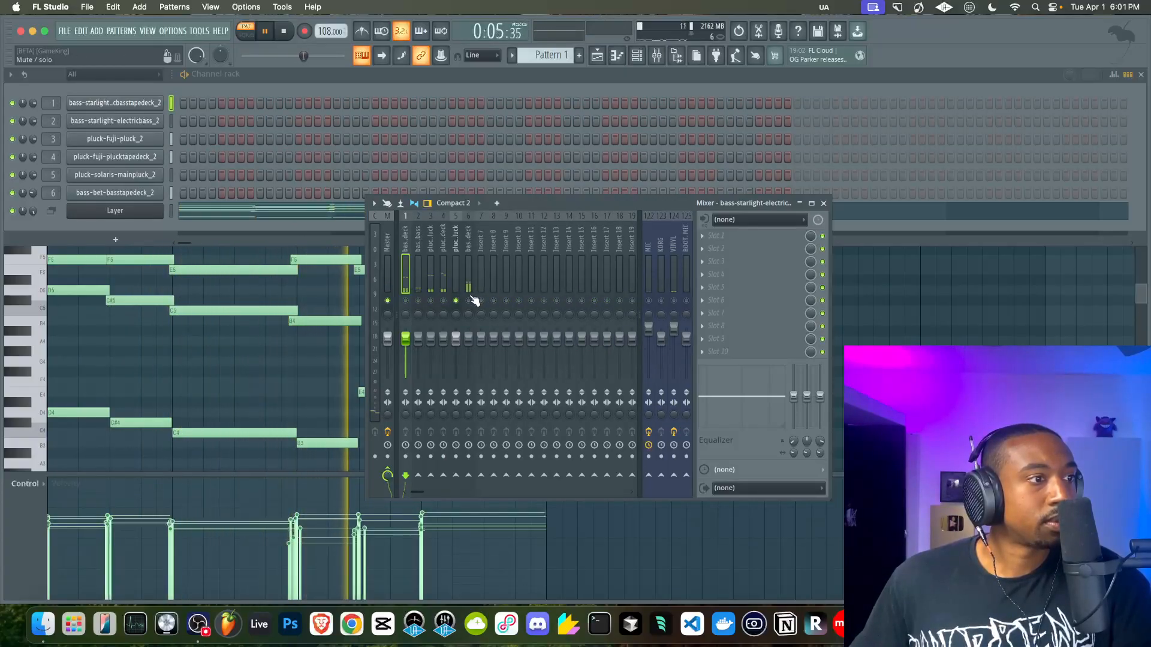
right_click(468, 300)
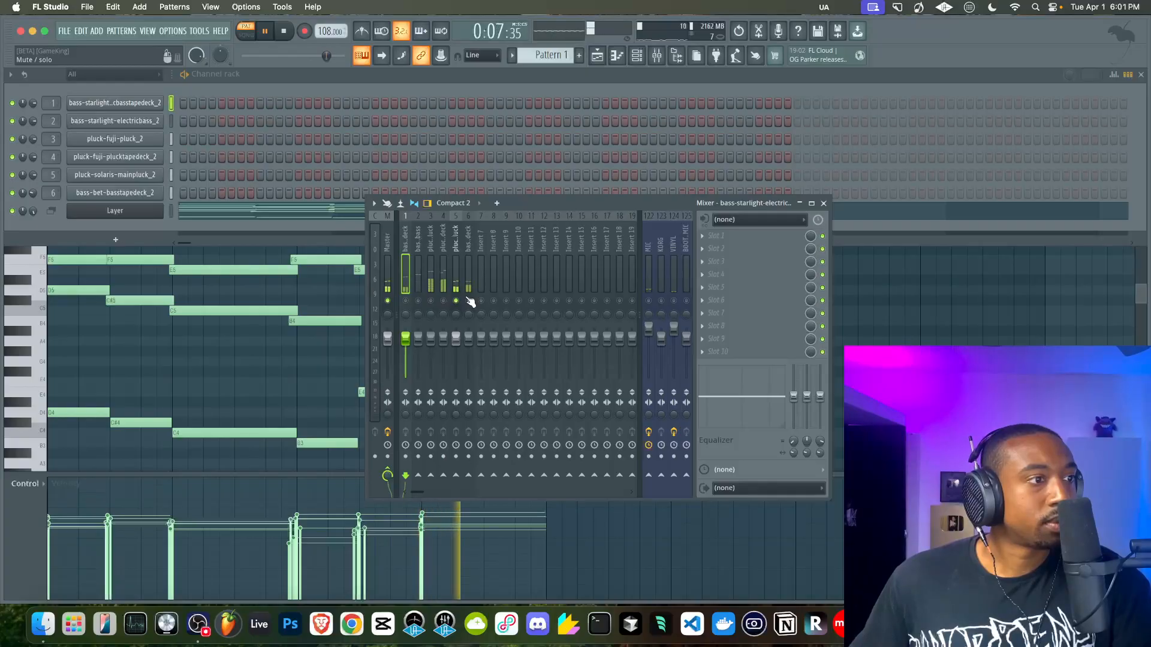
click(469, 260)
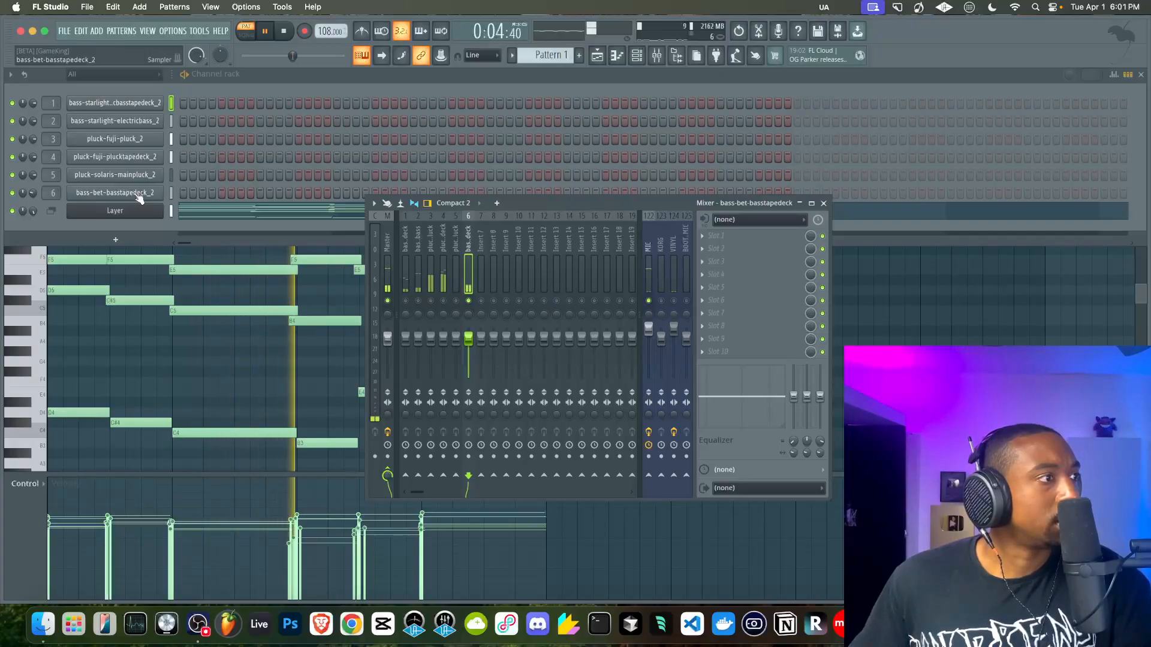
click(139, 198)
key(space)
key(space)
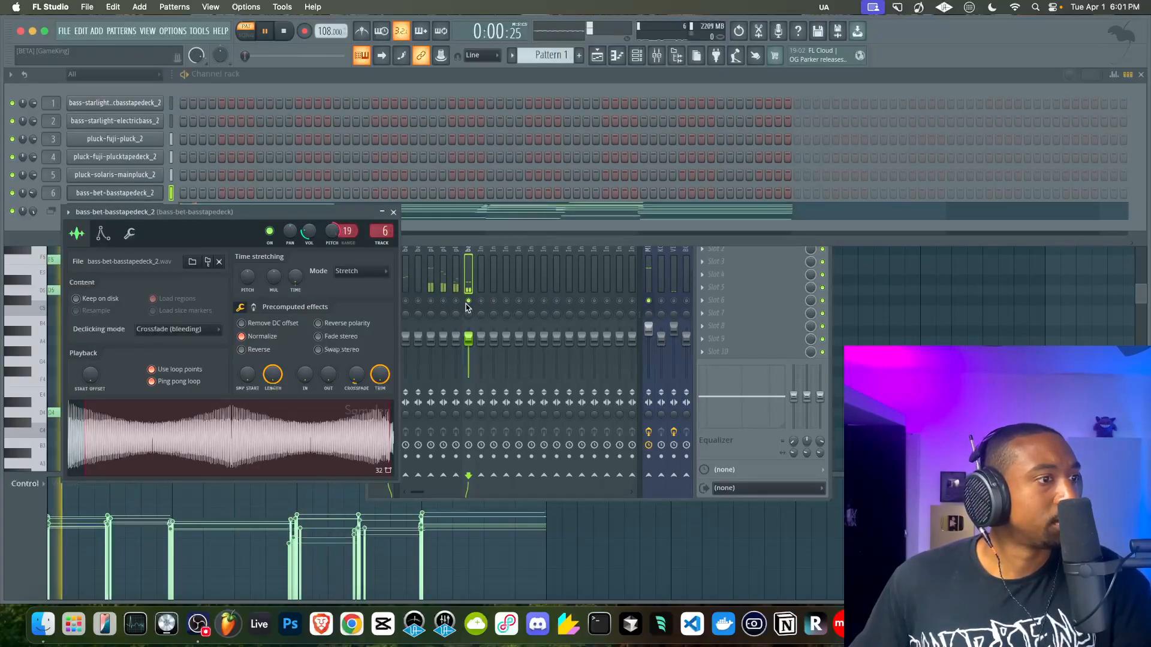
Isolate the two pluck-fuji mixer tracks during playback to compare them, toggling the MIC track's mute around it.
click(442, 302)
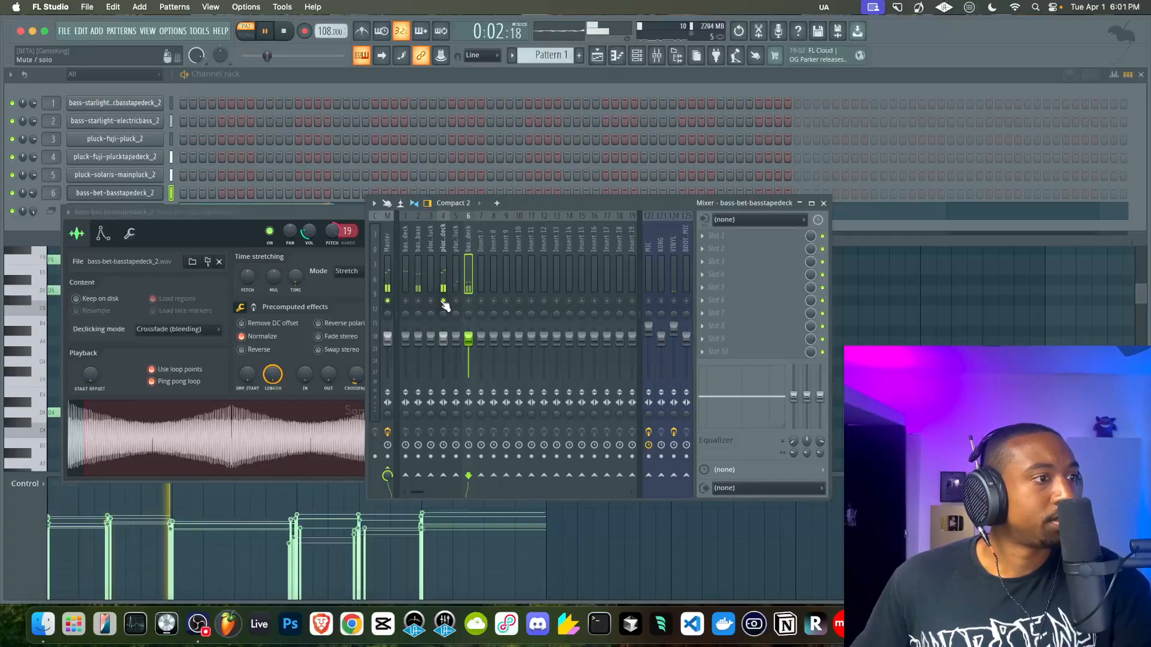
click(649, 303)
key(space)
click(443, 302)
key(space)
click(432, 288)
key(space)
In the pluck-fuji-pluck_2 sampler, set the loop crossfade to 17% and the declicking mode to Crossfade (bleeding).
click(131, 140)
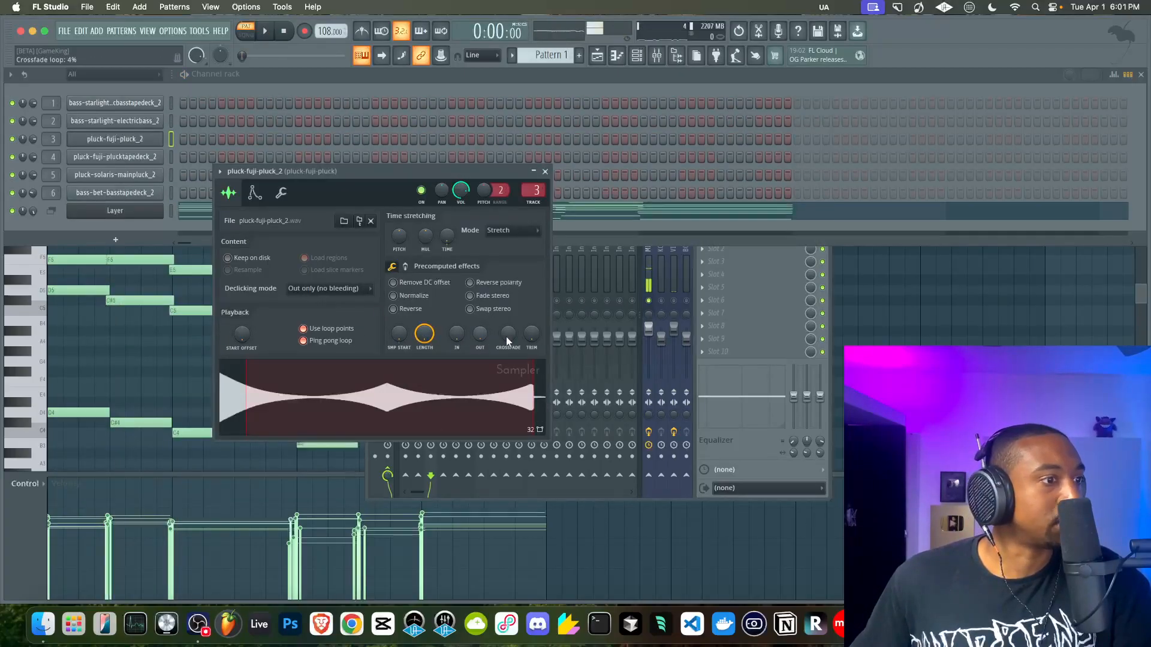
drag(508, 334, 510, 339)
key(space)
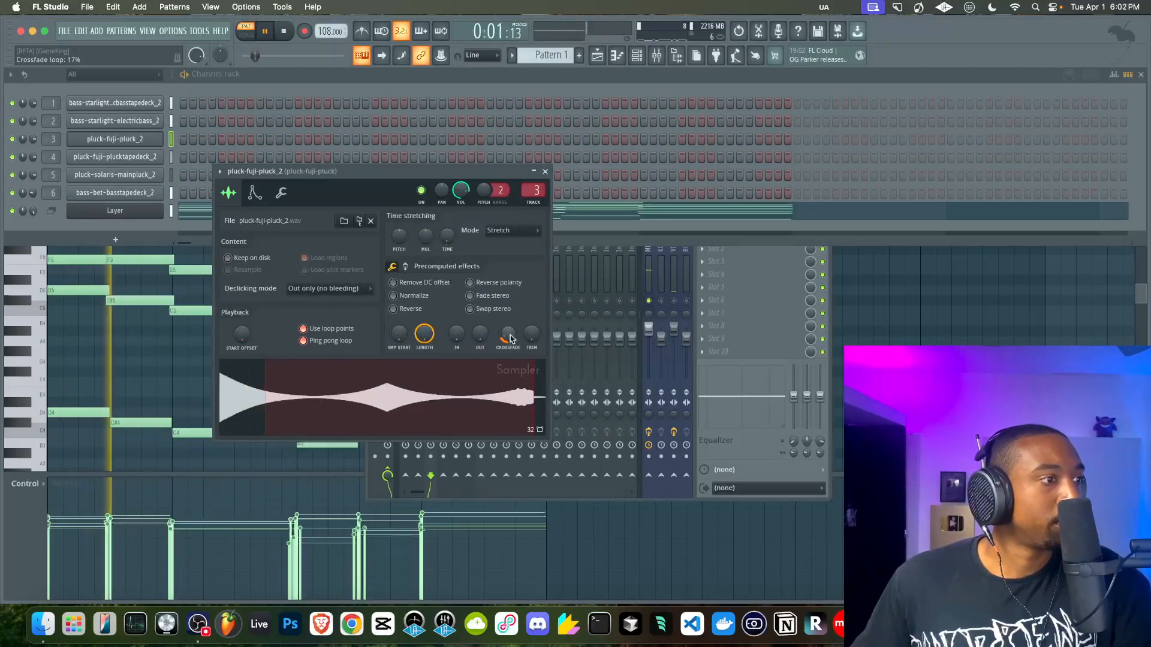
click(350, 287)
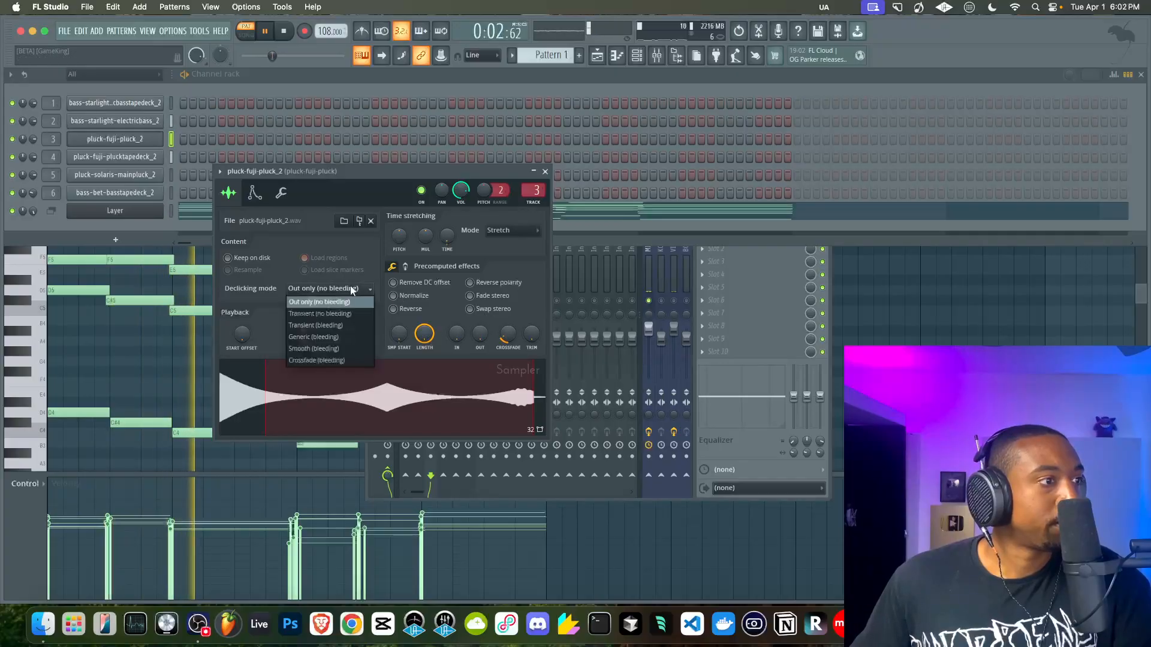
click(325, 359)
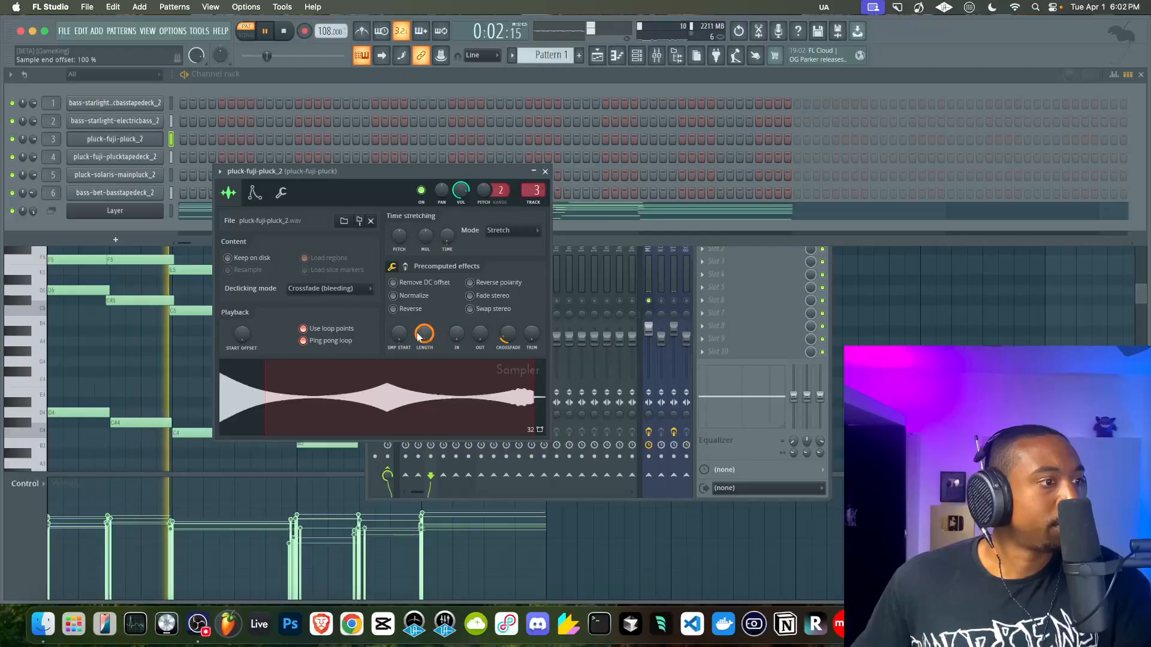
Move the pluck-fuji-pluck_2 sample start slightly later, turn off its ping pong loop and close the sampler.
scroll(399, 334, up, 4)
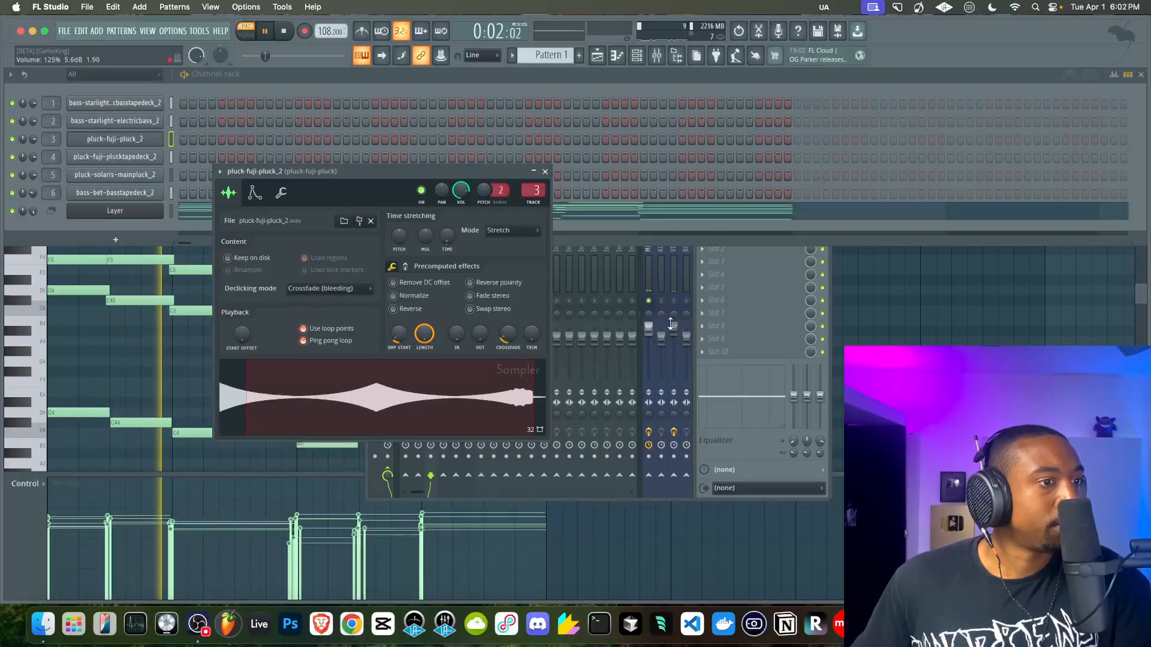
click(649, 301)
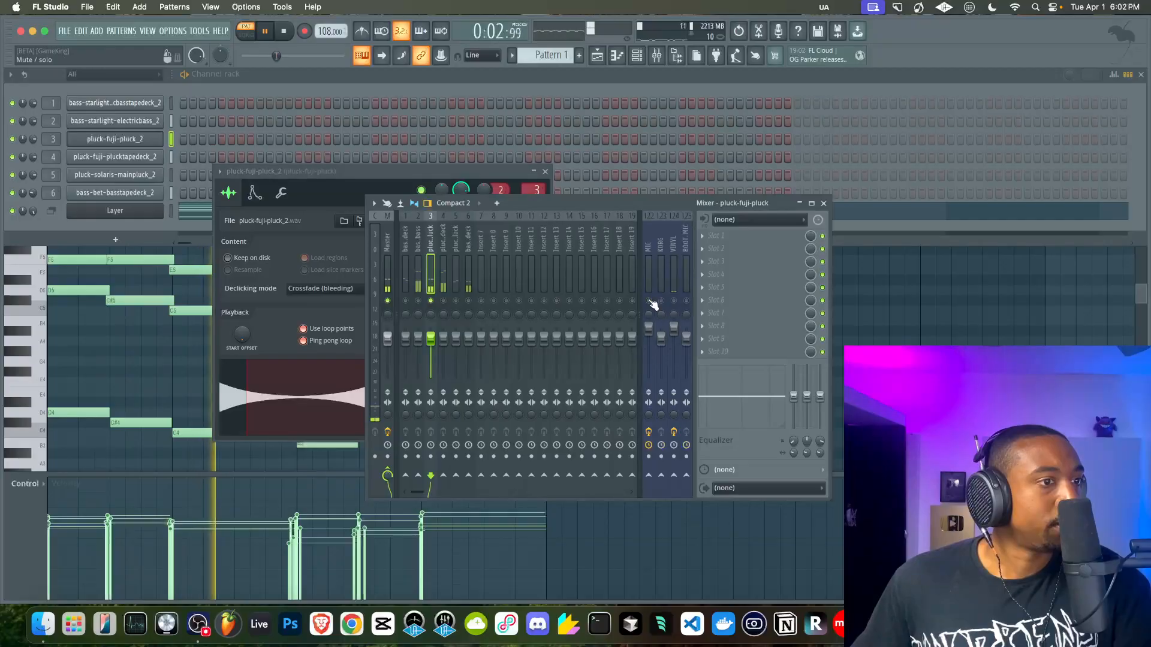
click(332, 171)
click(331, 341)
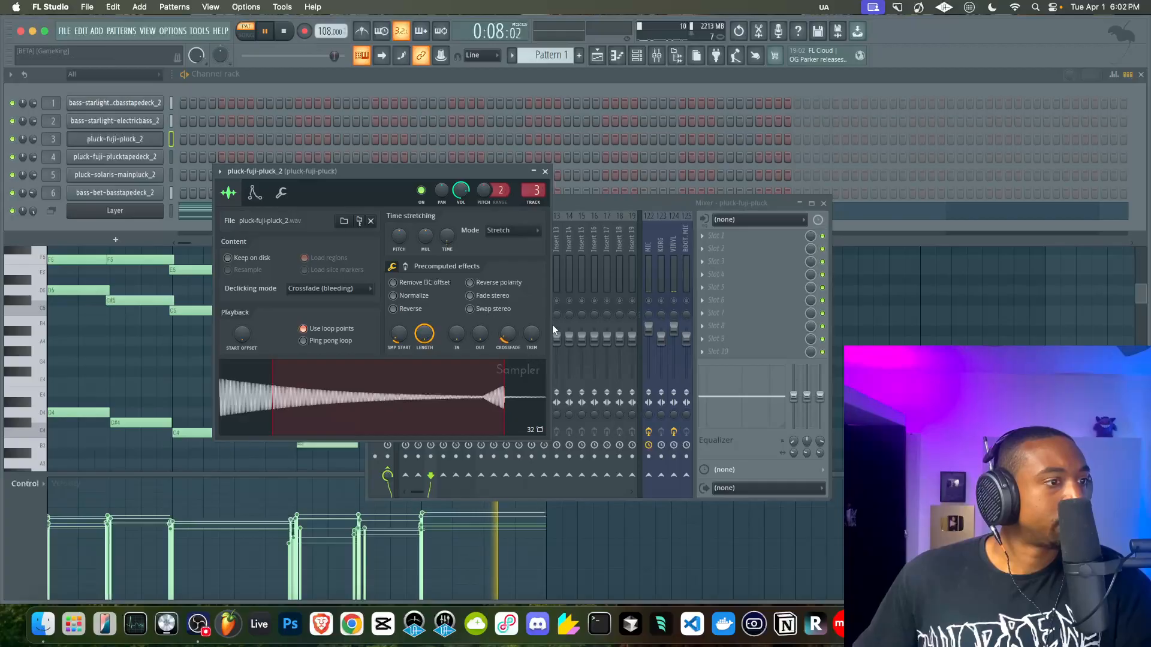
click(655, 307)
click(468, 288)
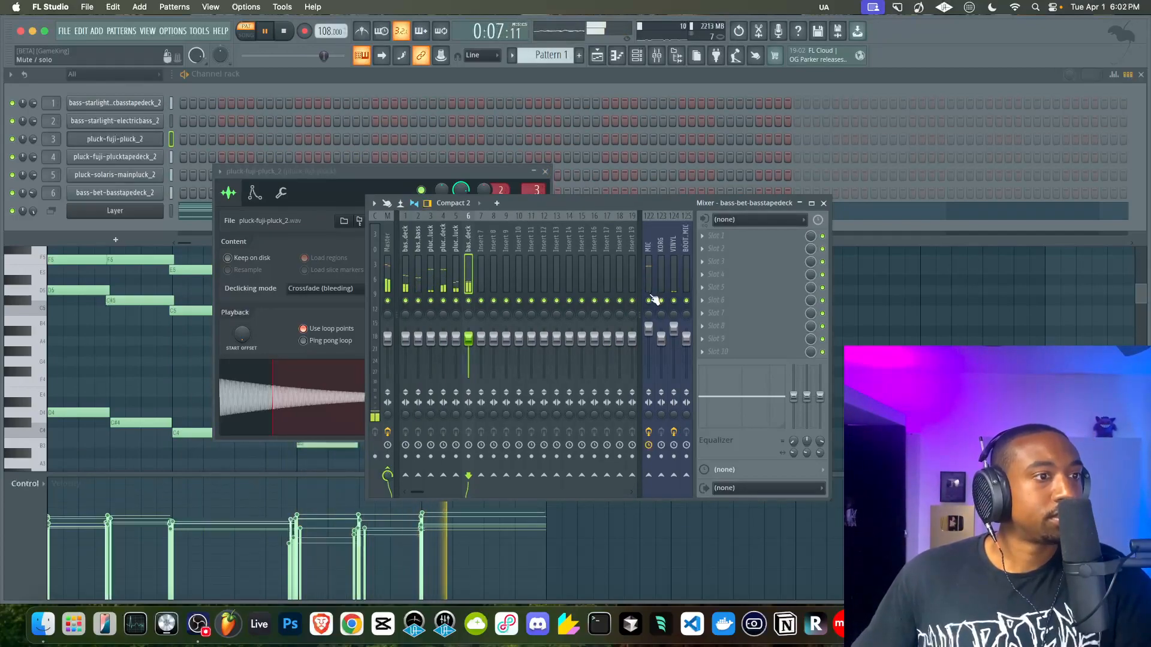
click(546, 172)
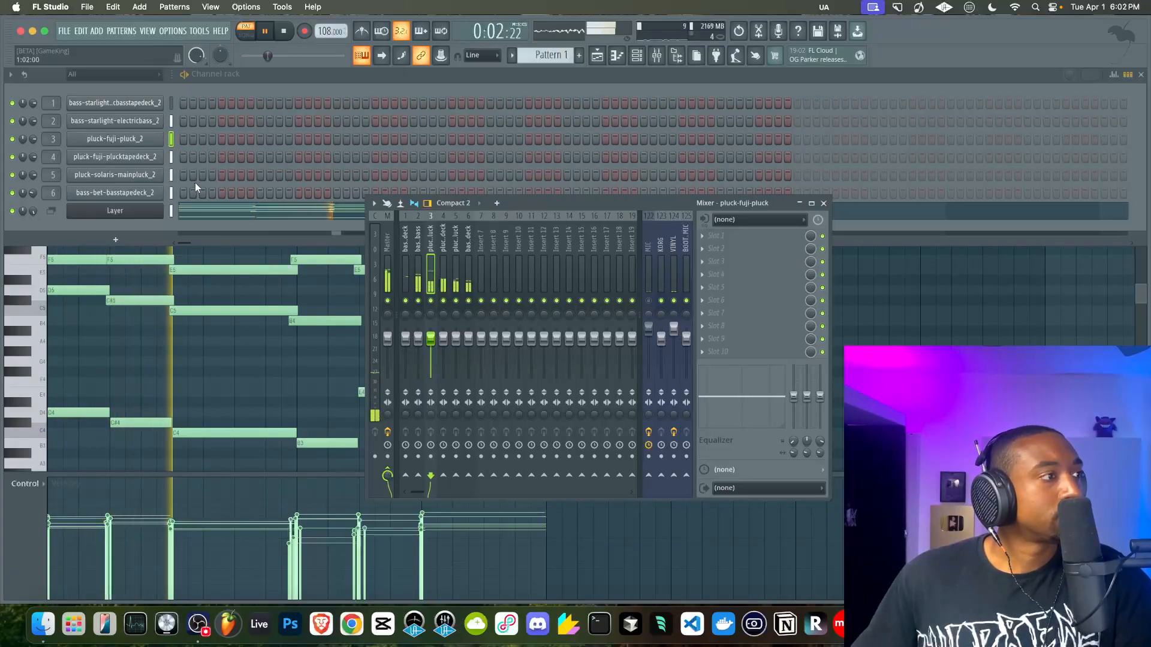
click(649, 301)
Rename mixer insert 7 as melody.
click(481, 243)
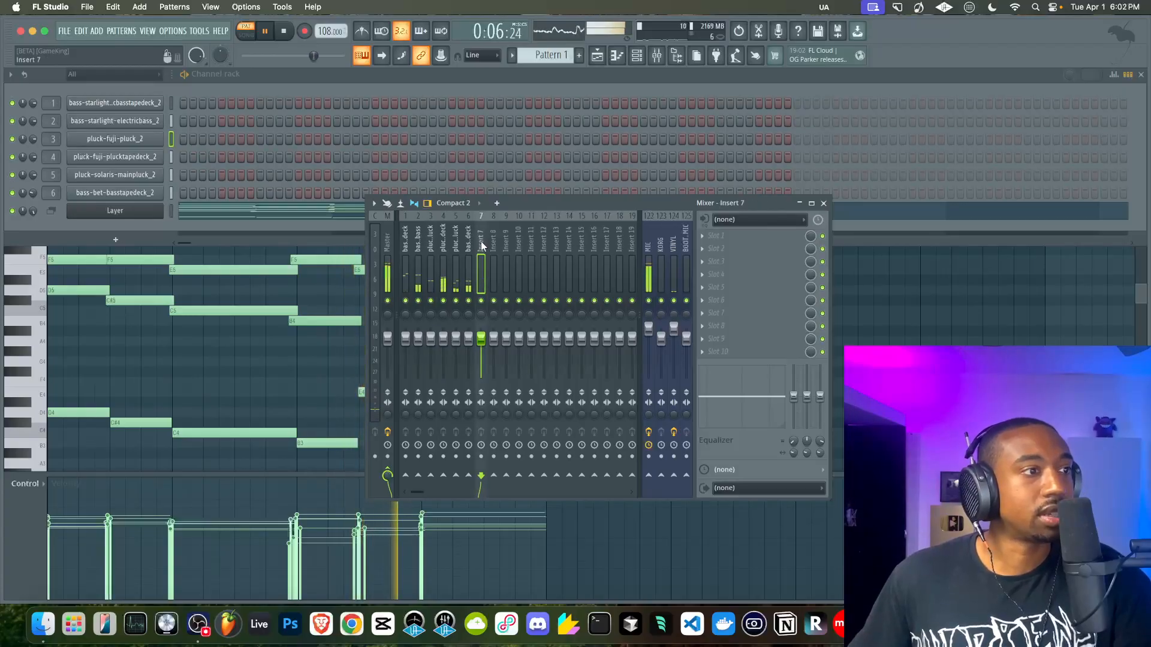
key(F2)
text(melo)
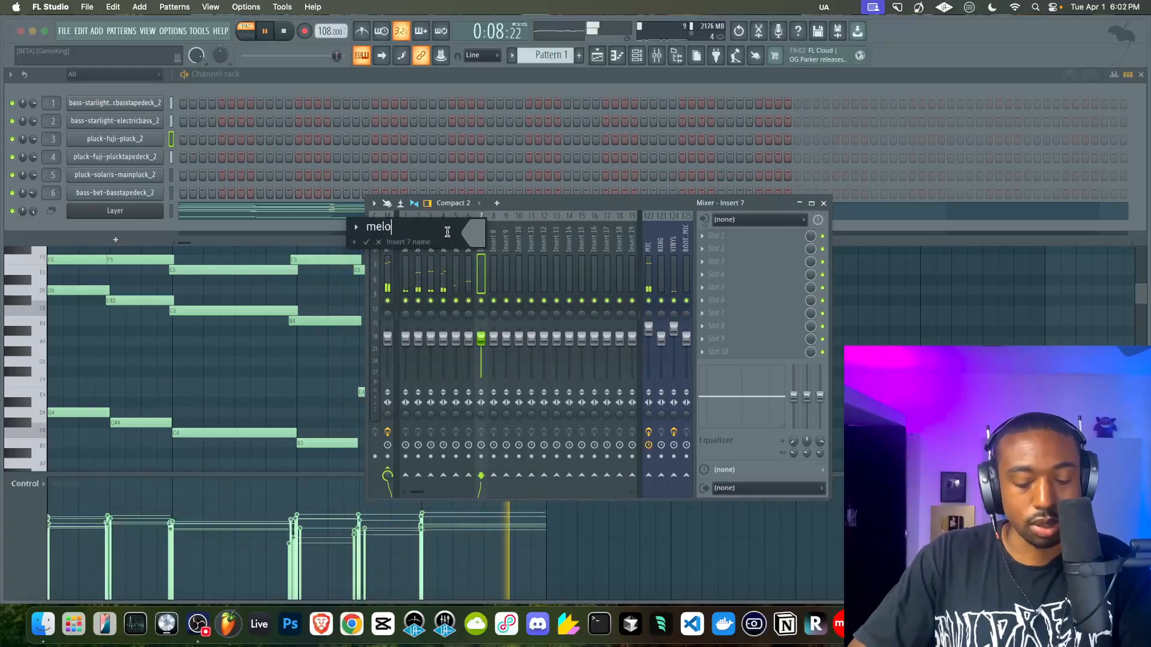
text(dy)
key(Return)
Route the six instrument tracks, mixer inserts 1 to 6, into the melody track.
drag(470, 248, 404, 251)
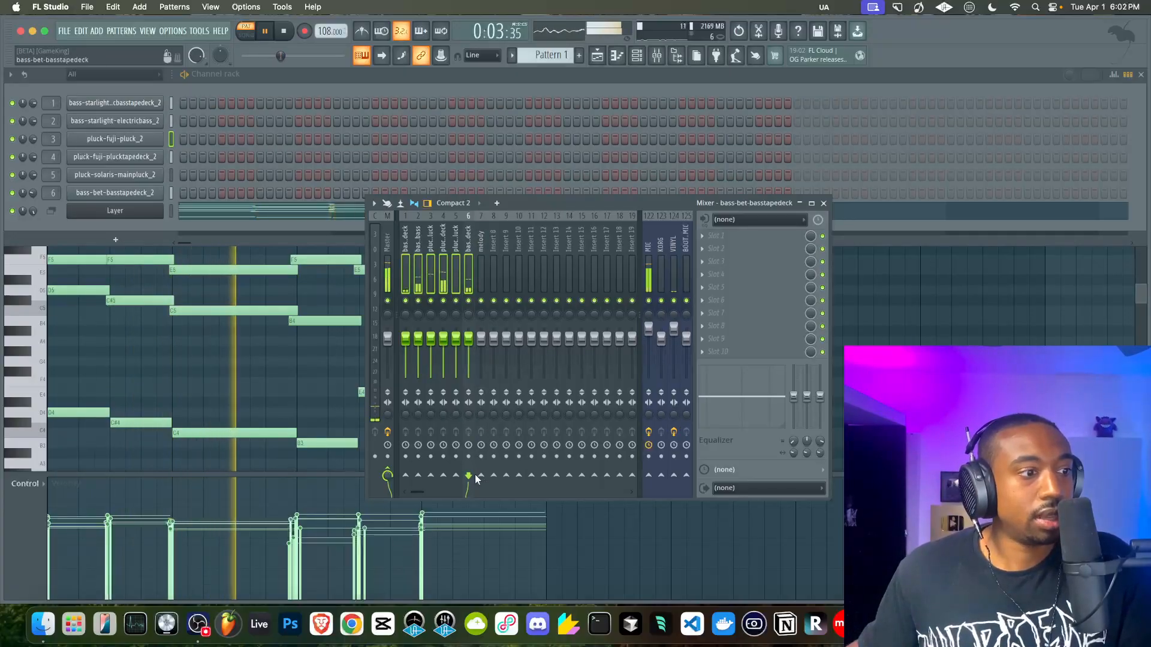
right_click(481, 476)
click(497, 492)
Load Hyper Chorus into the melody track's first effect slot and play the pattern through it.
click(487, 278)
key(space)
click(712, 241)
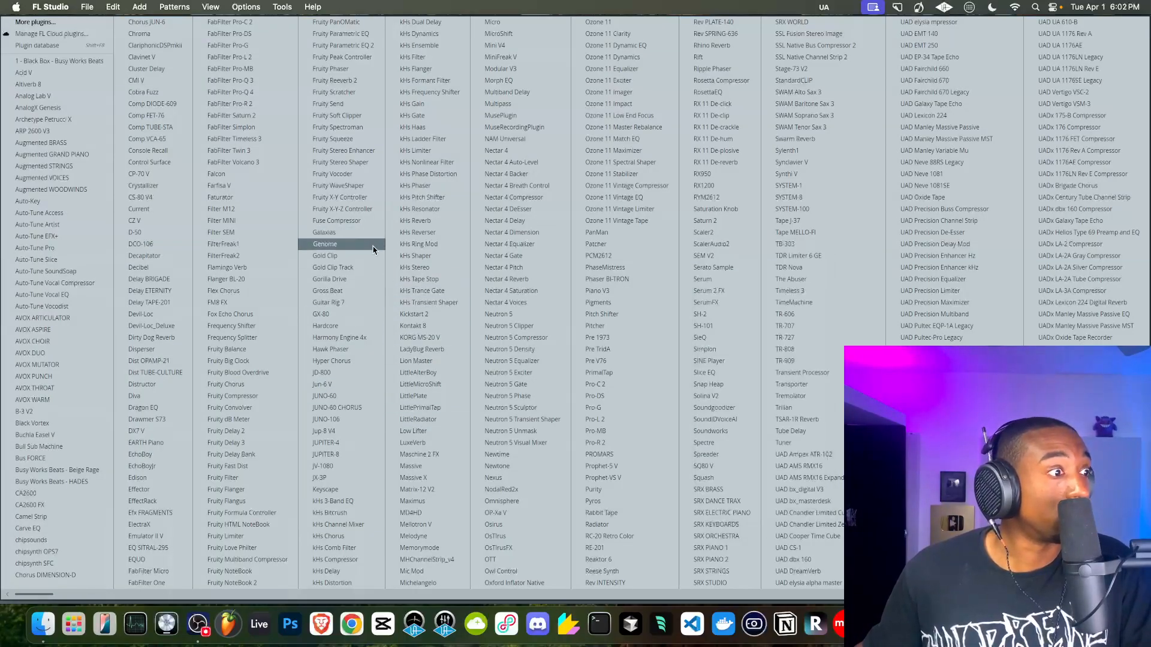
click(336, 361)
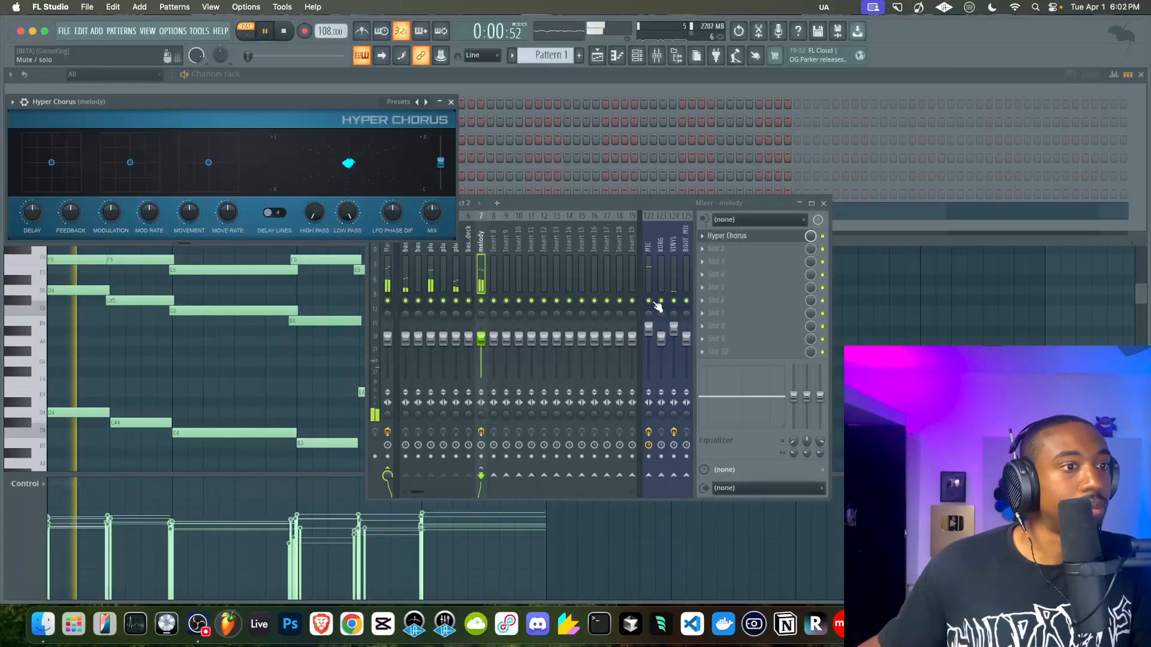
drag(340, 99, 354, 114)
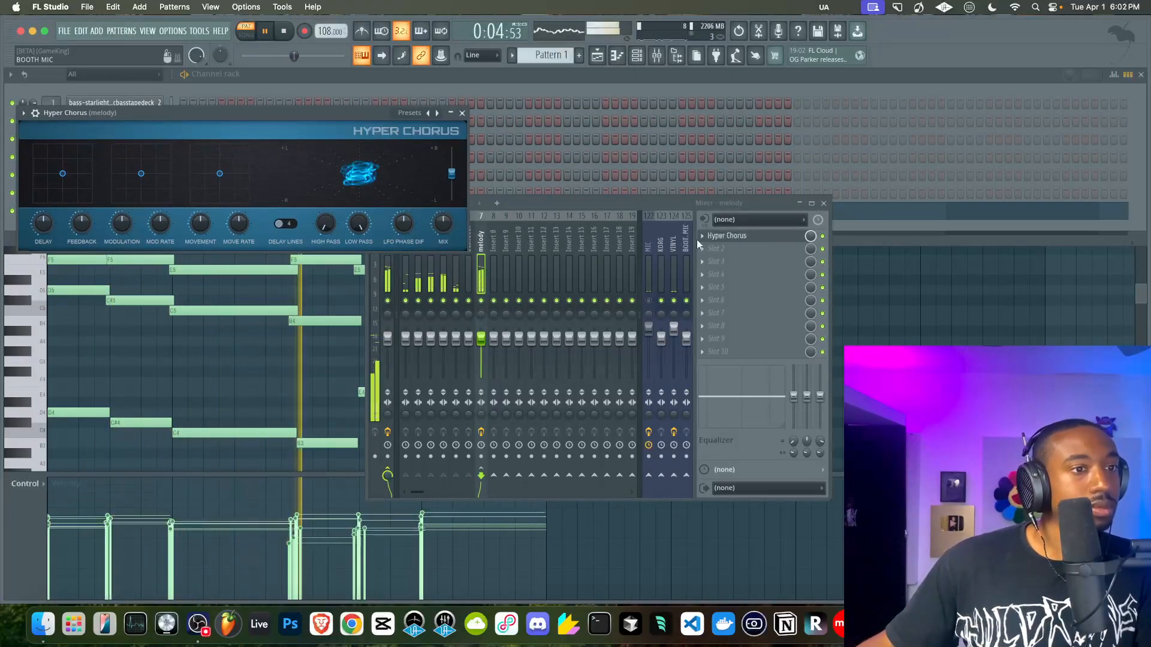
click(653, 304)
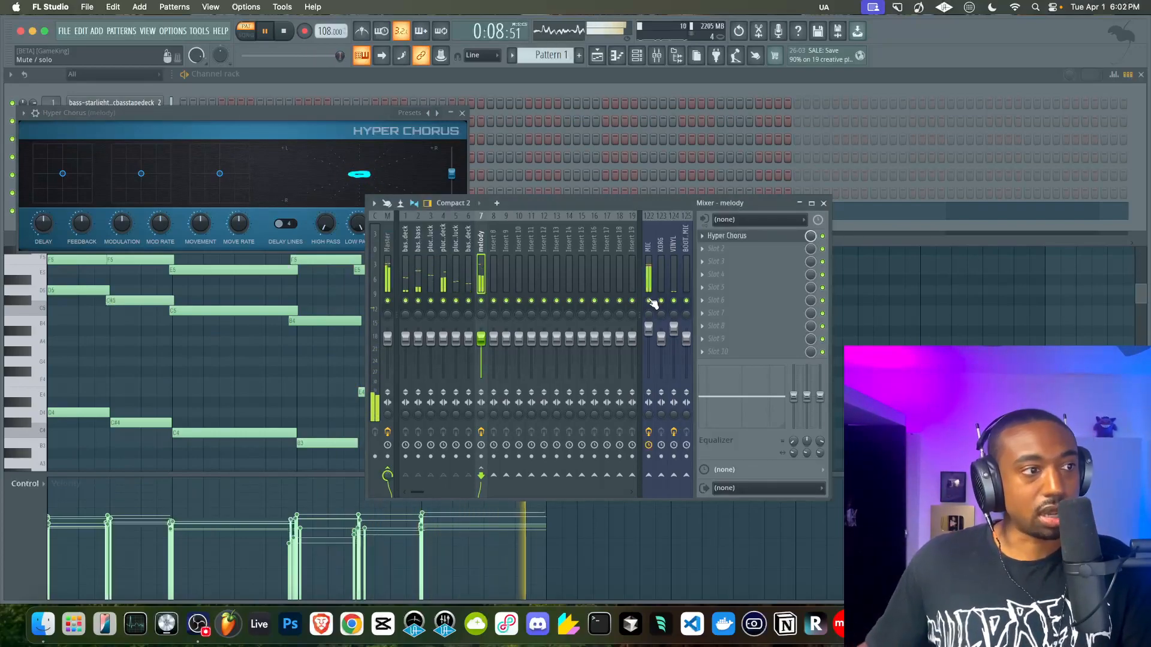
key(space)
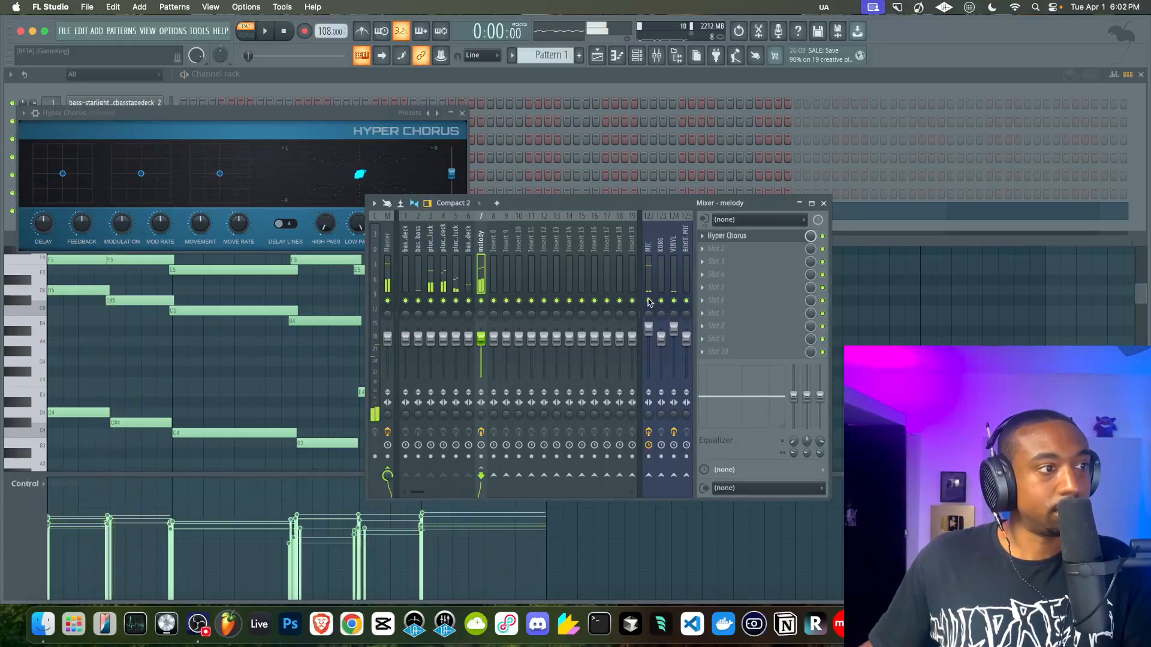
Play the pattern with the bass-starlight and pluck-fuji tracks isolated through the melody track, and close Hyper Chorus.
key(space)
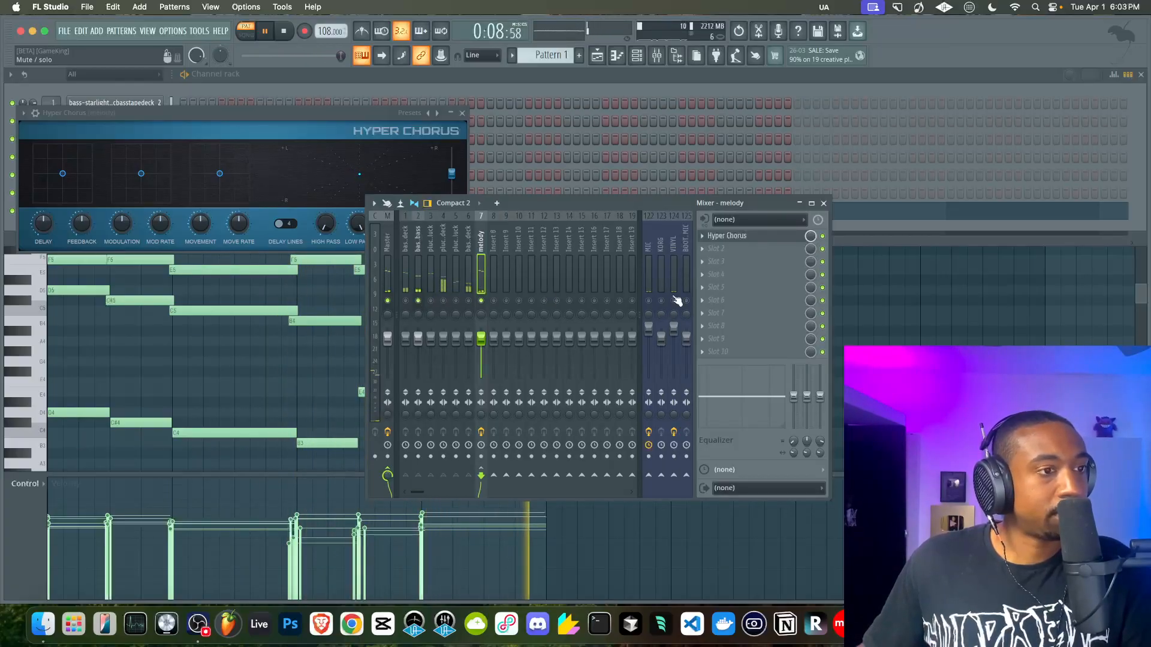
click(405, 301)
right_click(431, 300)
click(444, 301)
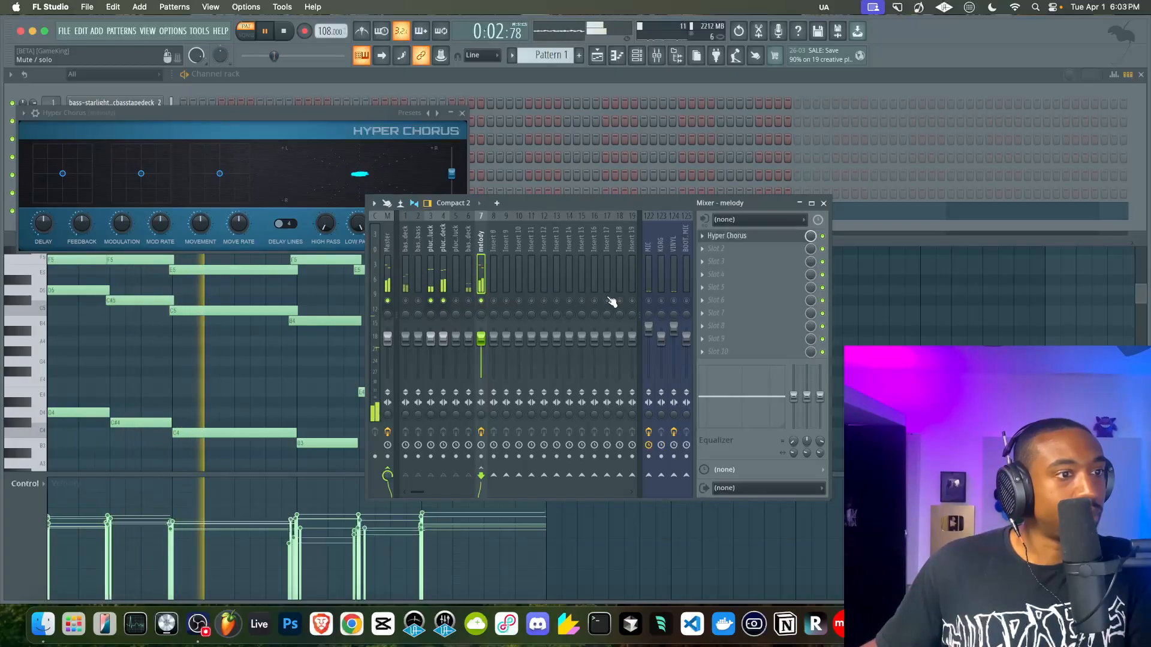
key(space)
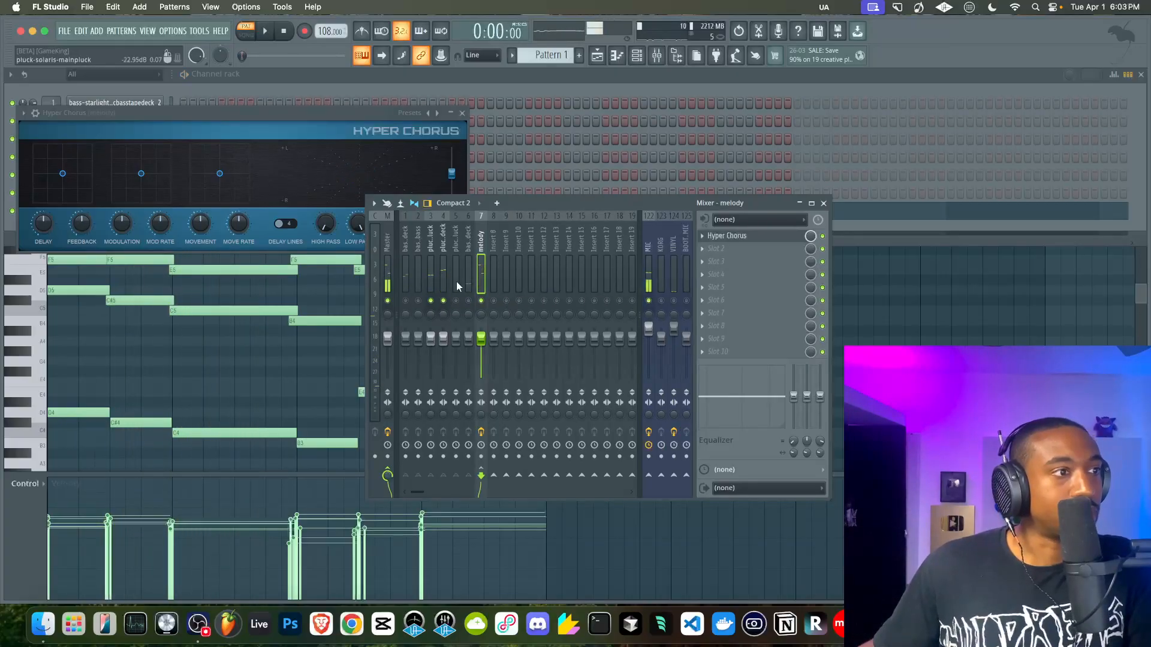
click(462, 112)
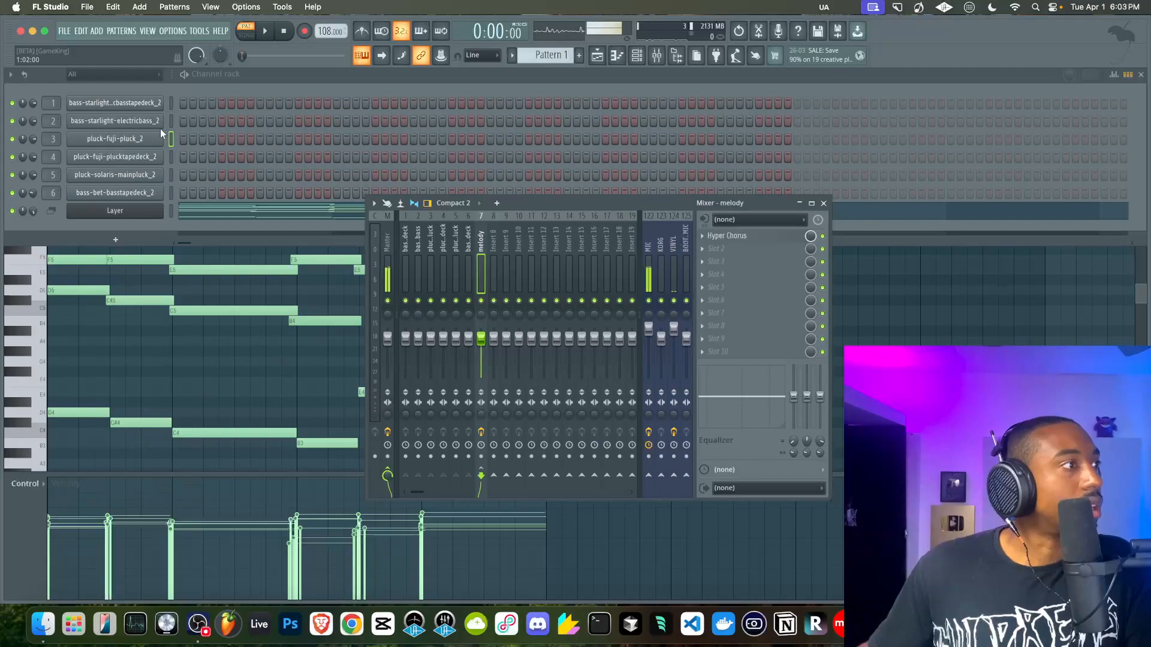
Open the pluck-fuji-pluck_2 sample in Edison and try replacing the channel's sample with a short selection from its start.
click(133, 138)
right_click(285, 408)
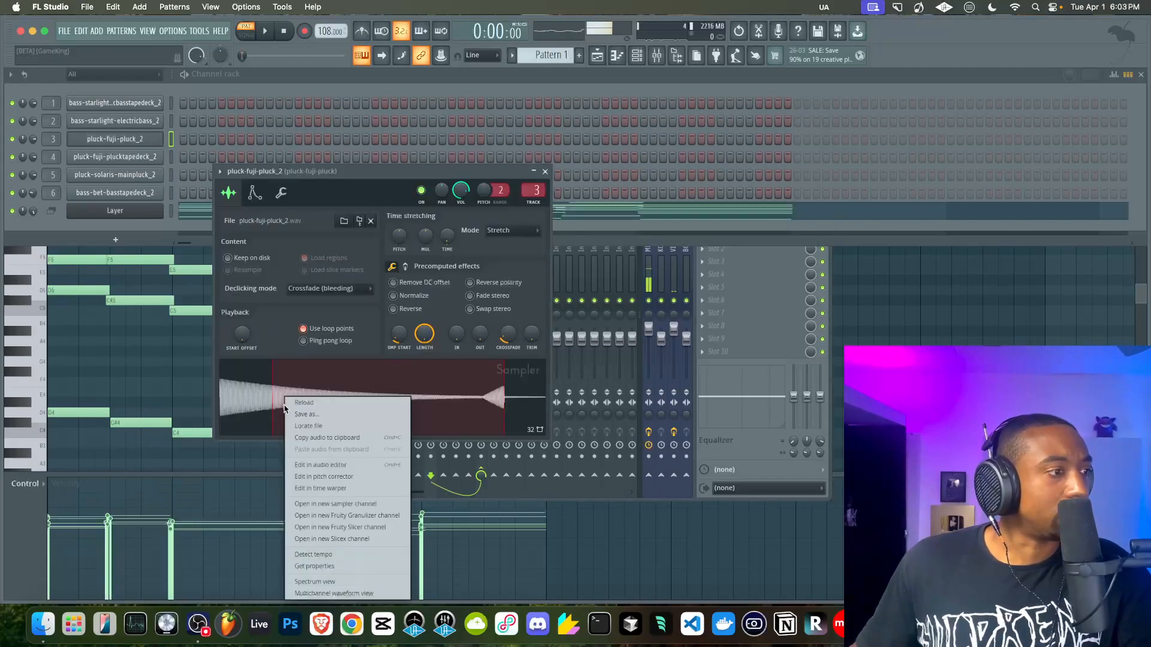
click(325, 465)
scroll(316, 317, up, 5)
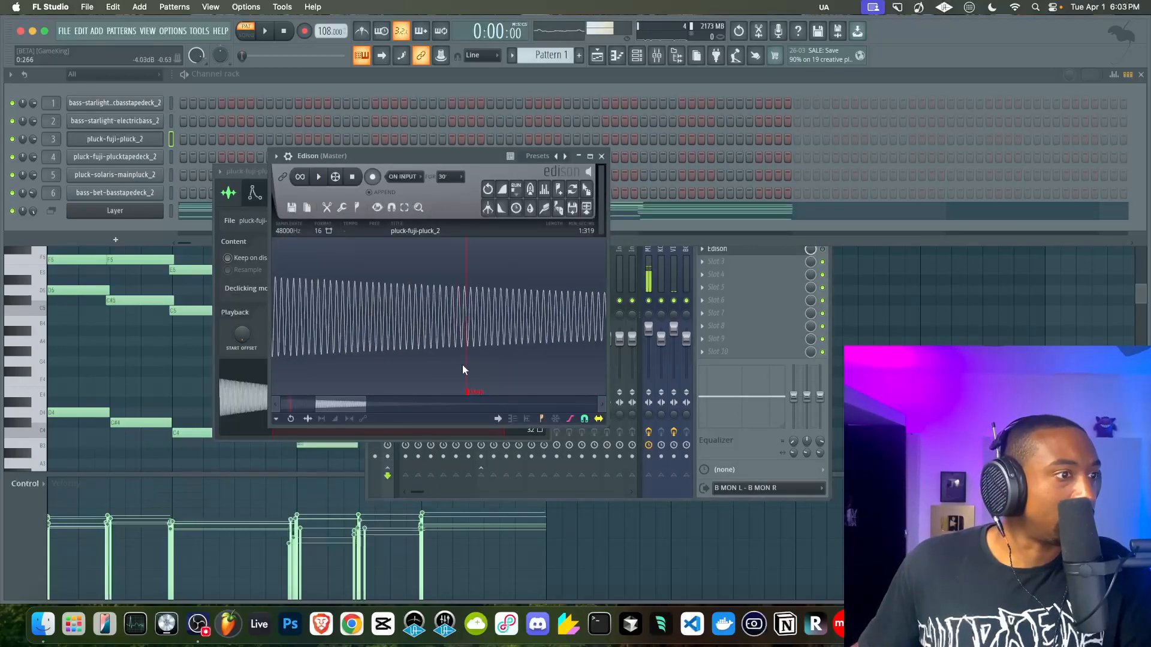
scroll(464, 367, up, 4)
scroll(473, 369, down, 8)
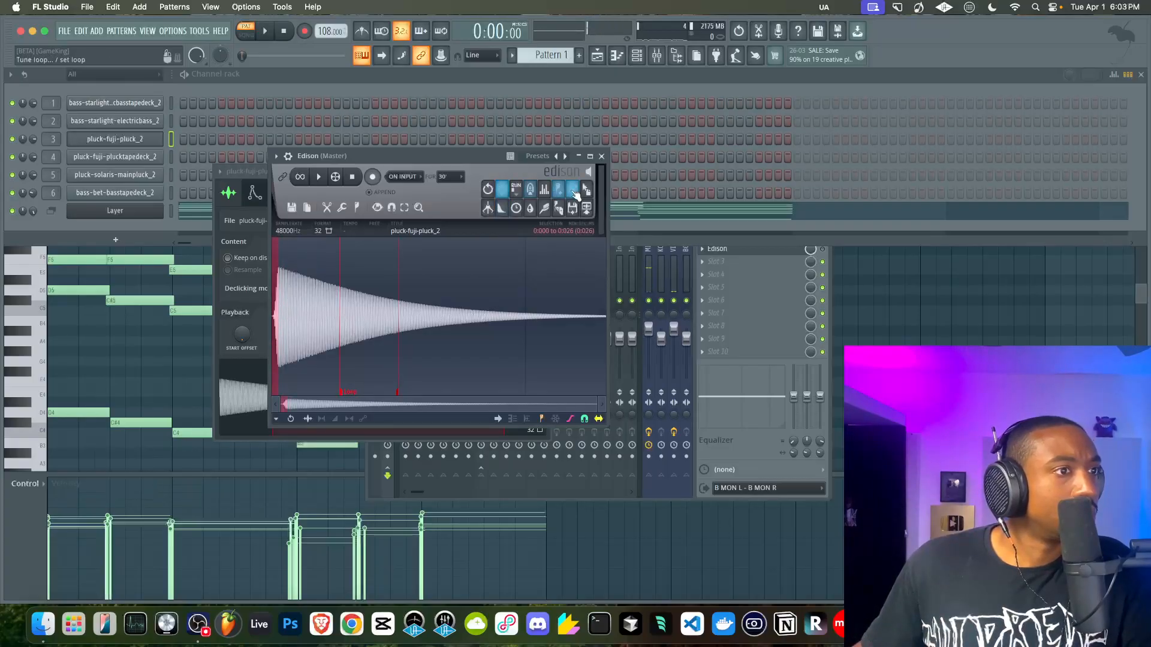
drag(588, 192, 303, 390)
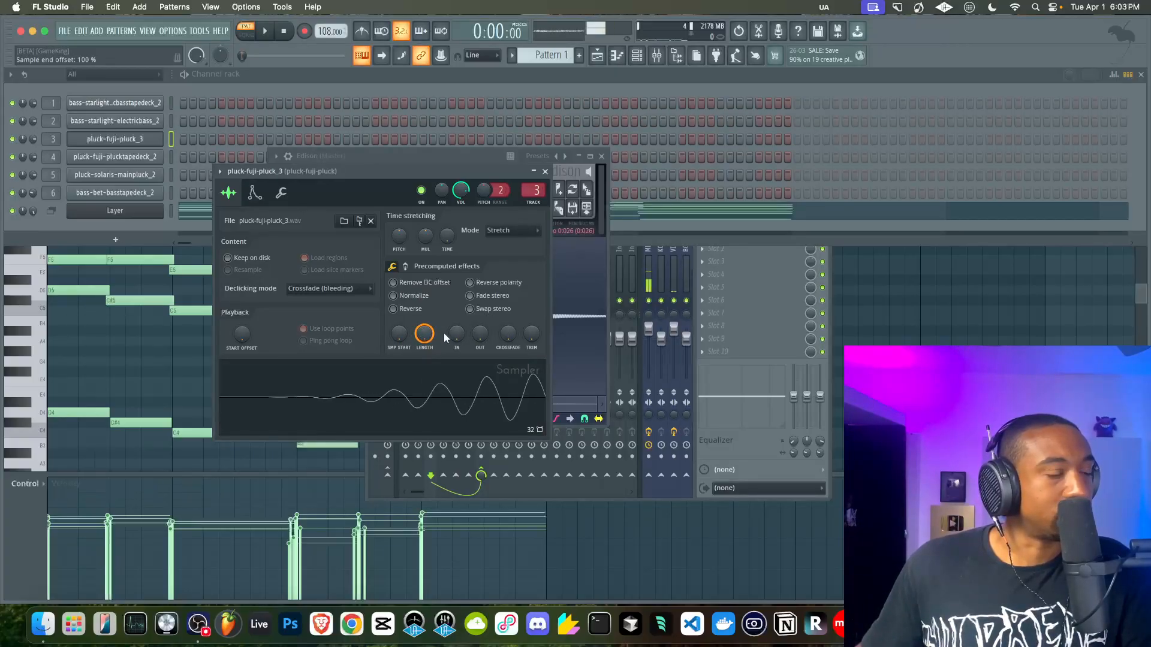
Undo the sample replacement on the pluck-fuji channel, and close its sampler and Edison.
key(super+z)
key(super+z)
key(super+z)
key(super+z)
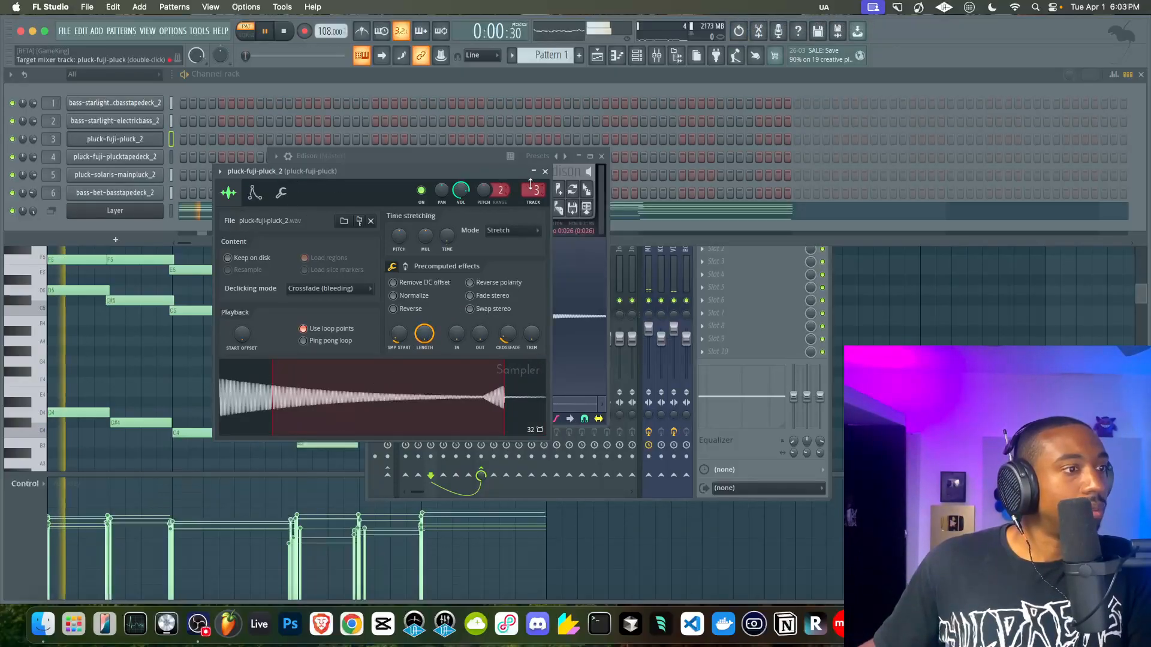
click(545, 172)
click(601, 156)
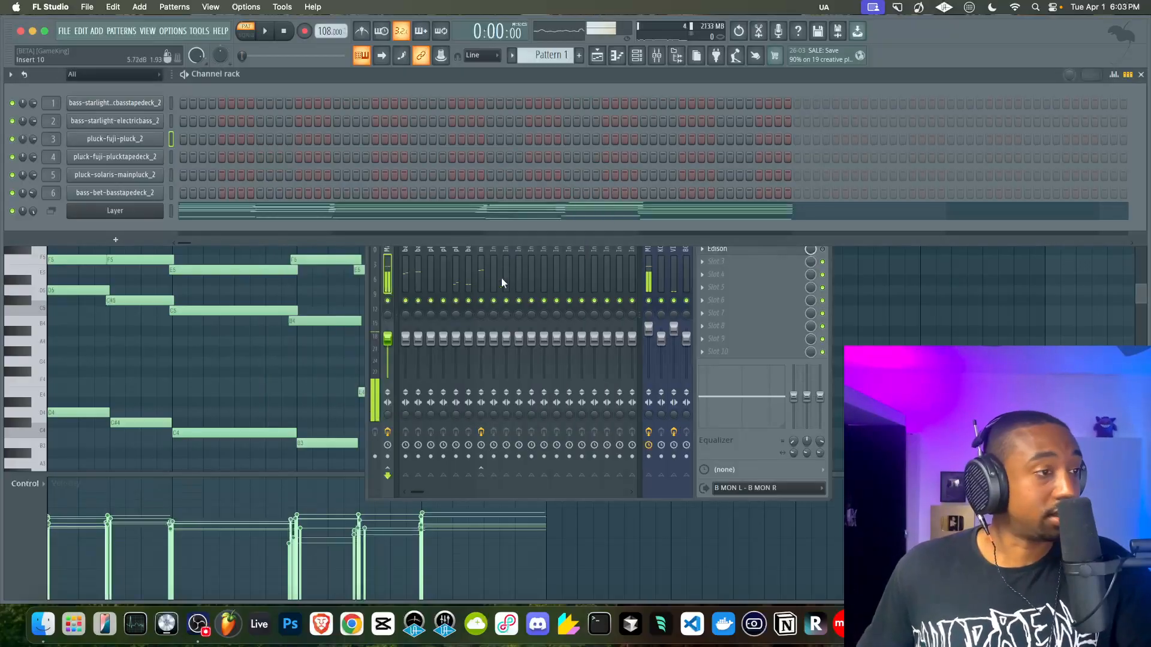
Play the pattern with the MIC, KORG and VINYL mixer tracks muted.
key(space)
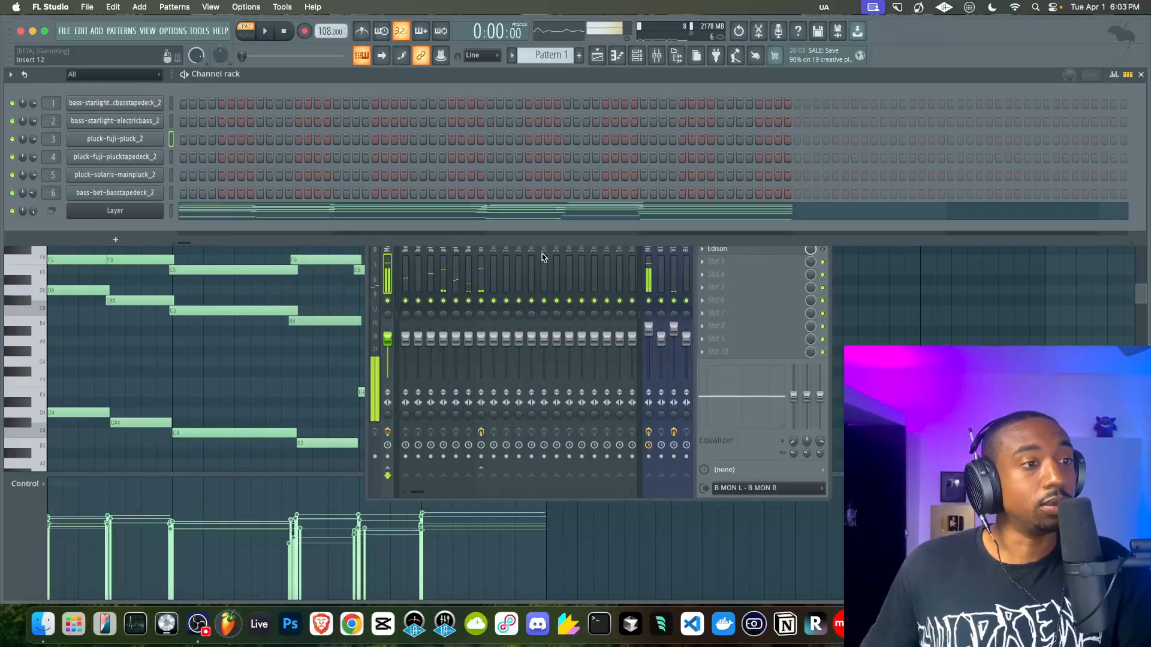
drag(648, 301, 688, 306)
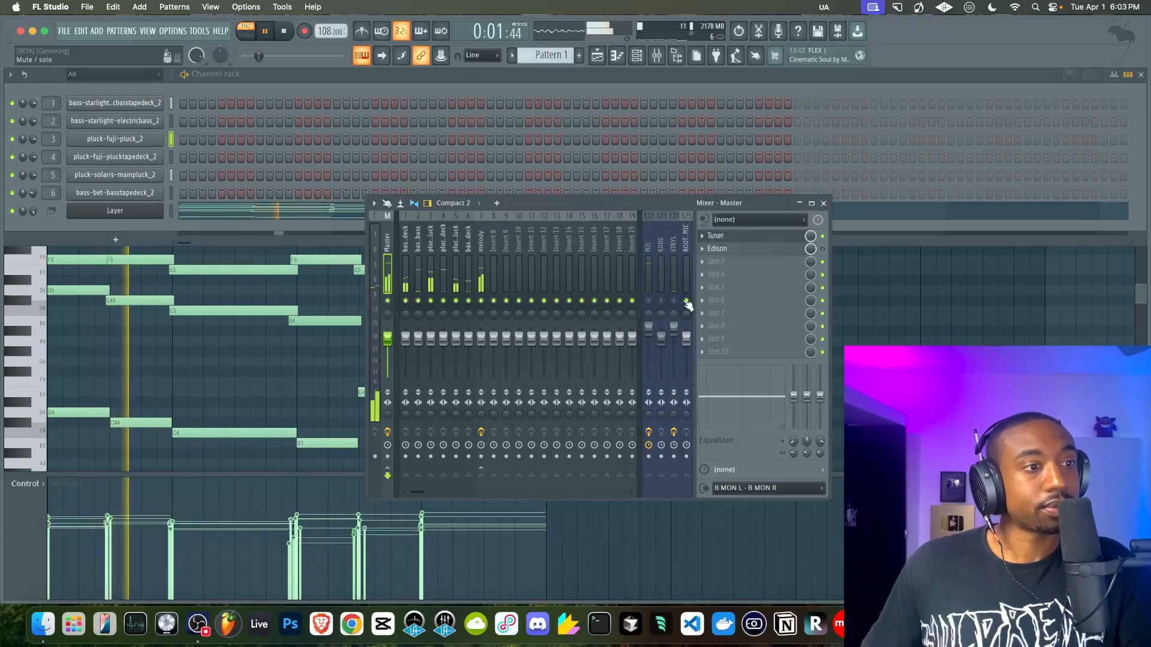
Unmute the MIC mixer track and load Transporter in the melody track's second effect slot.
click(649, 301)
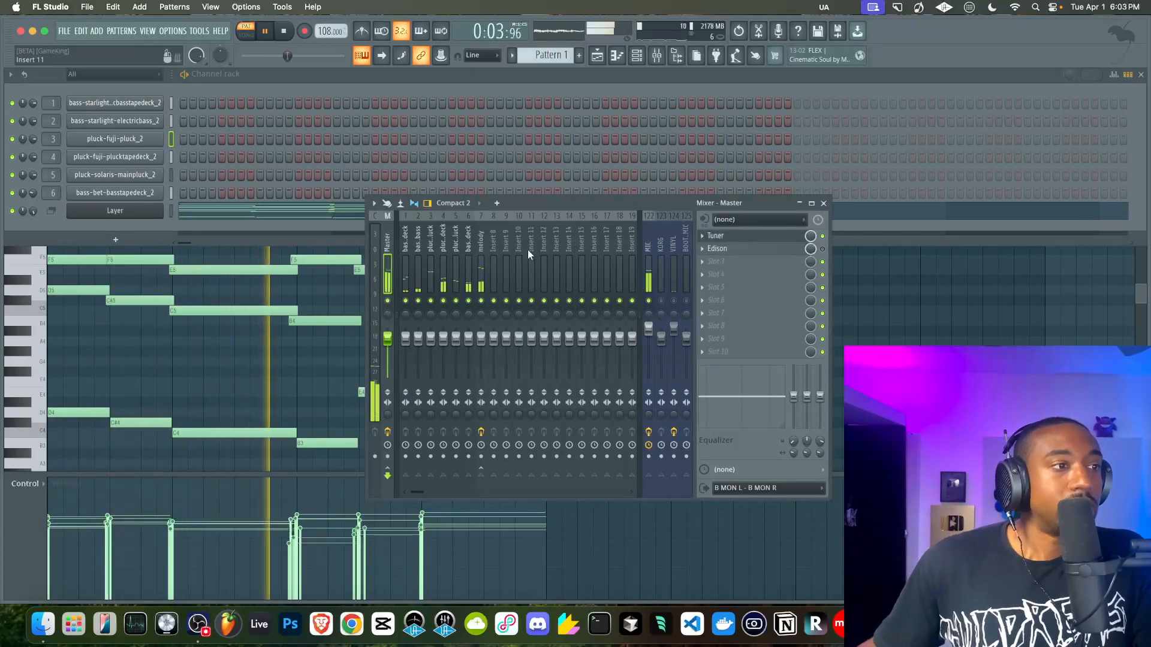
click(480, 246)
click(711, 256)
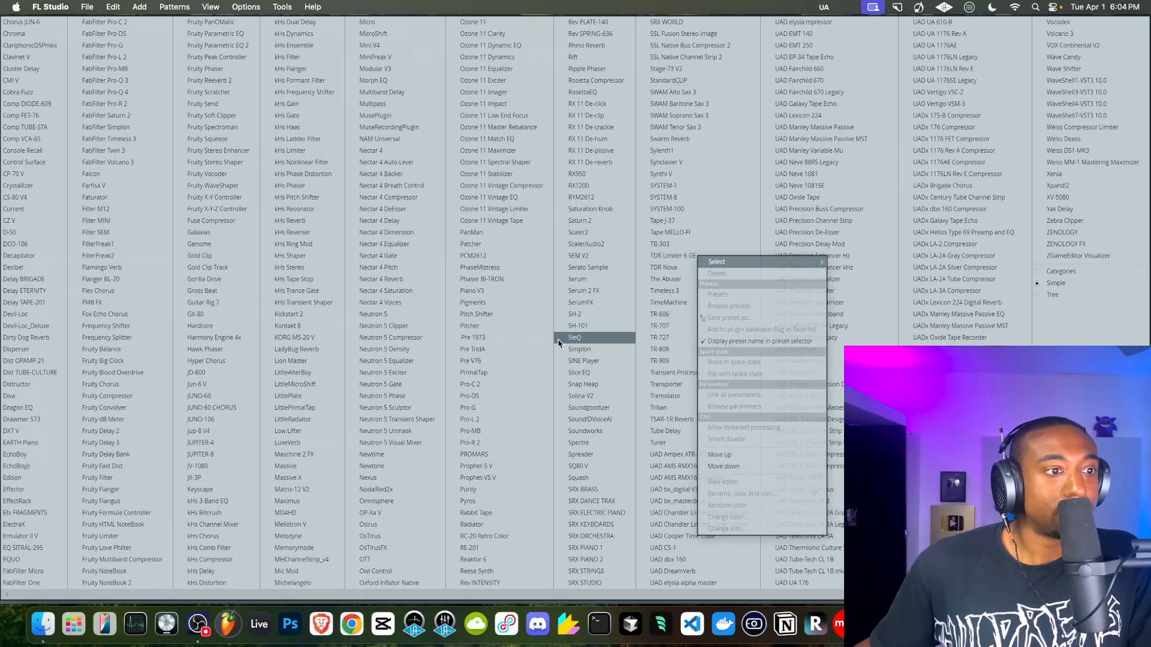
click(666, 385)
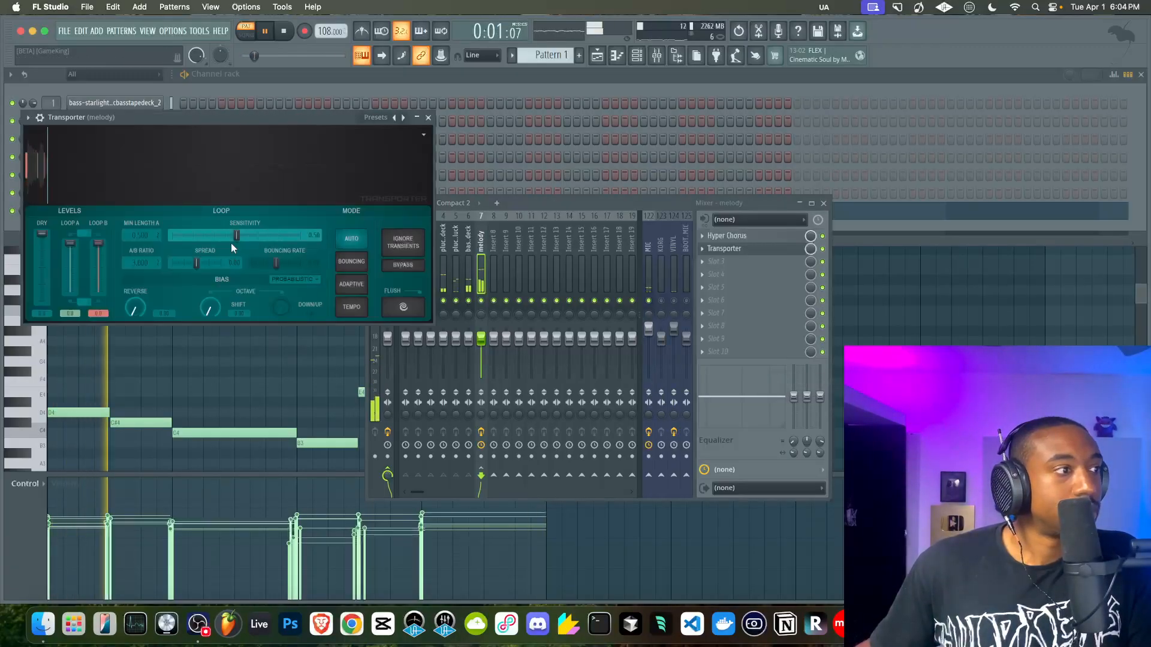
Play the pattern through Transporter on the melody track, stop playback, and close the plugin.
key(space)
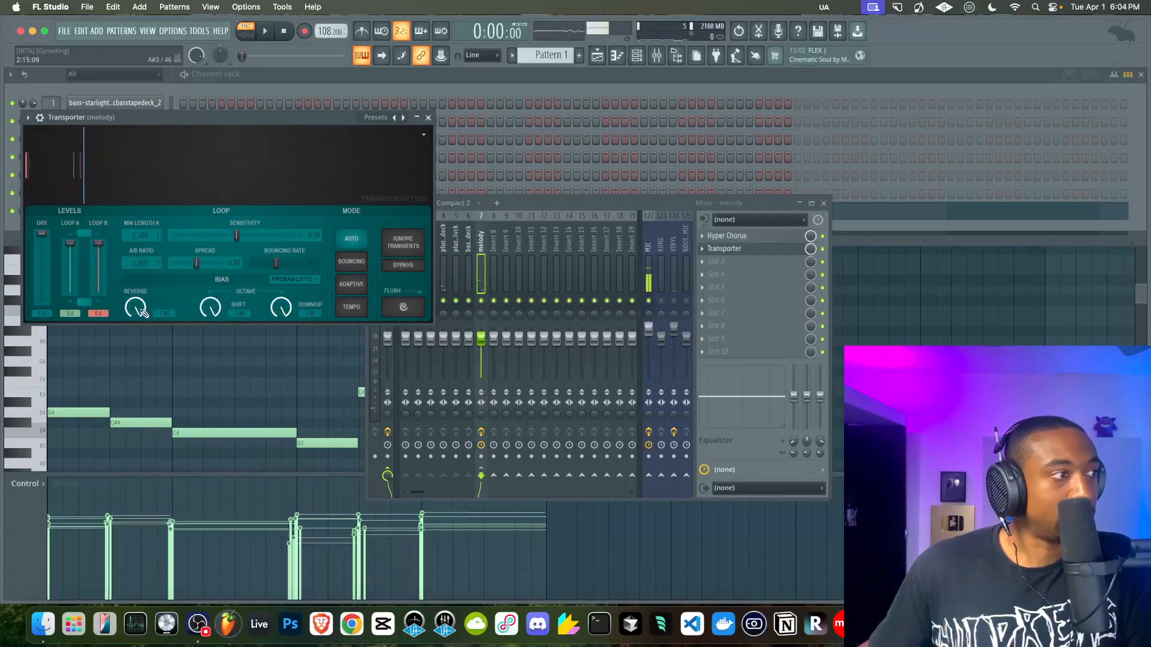
key(space)
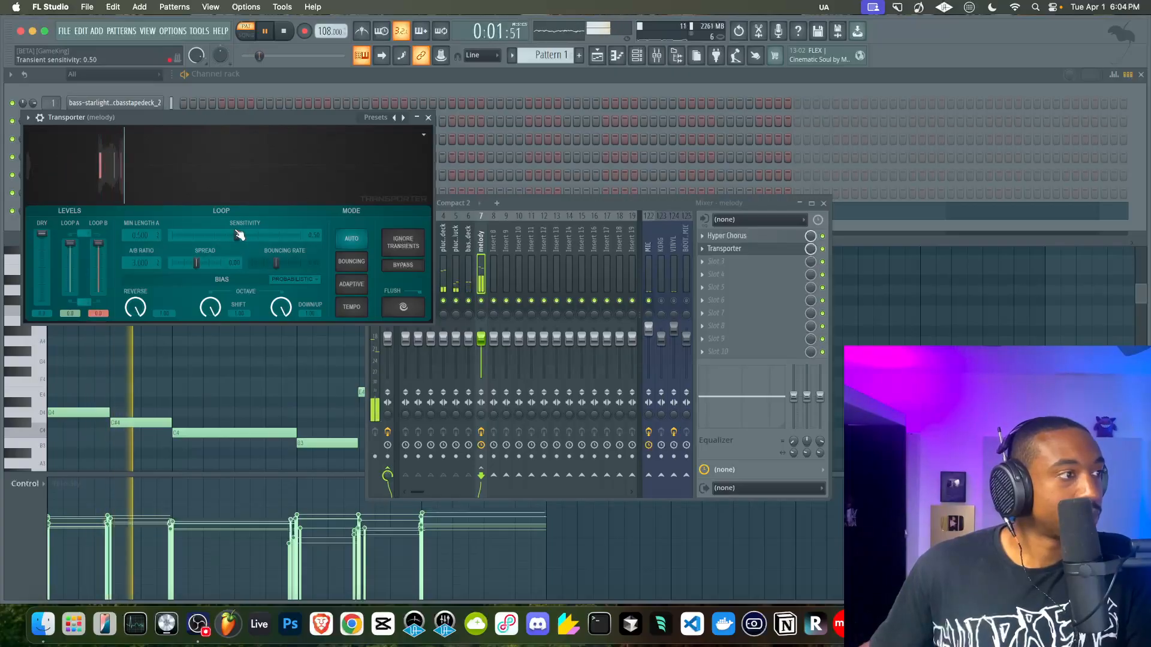
key(space)
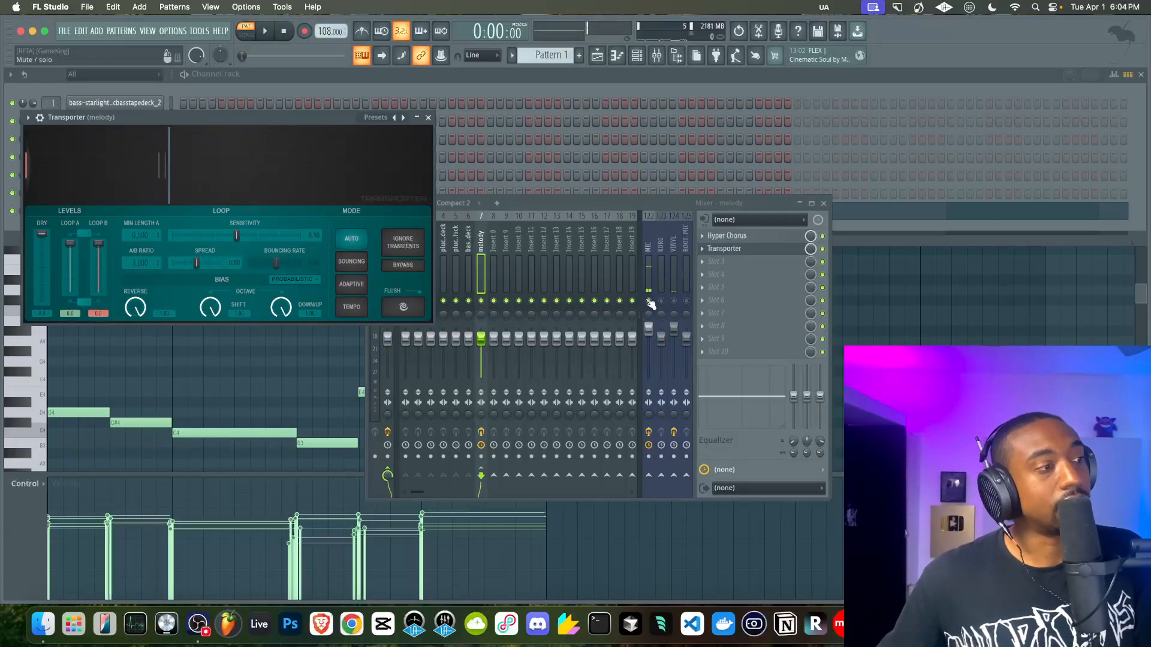
click(429, 118)
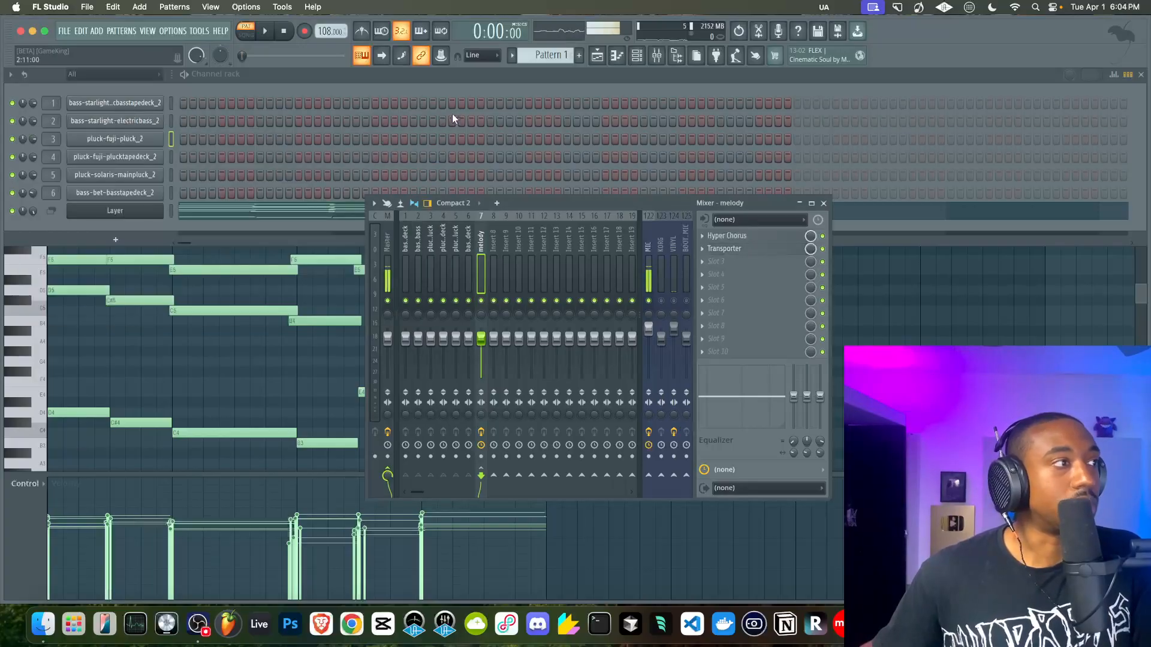
Add BWB WAVE 5 KICK (10)_2 from the 1 - Go - To Drums folder in Friends Sounds as a new channel on mixer track 8.
click(677, 55)
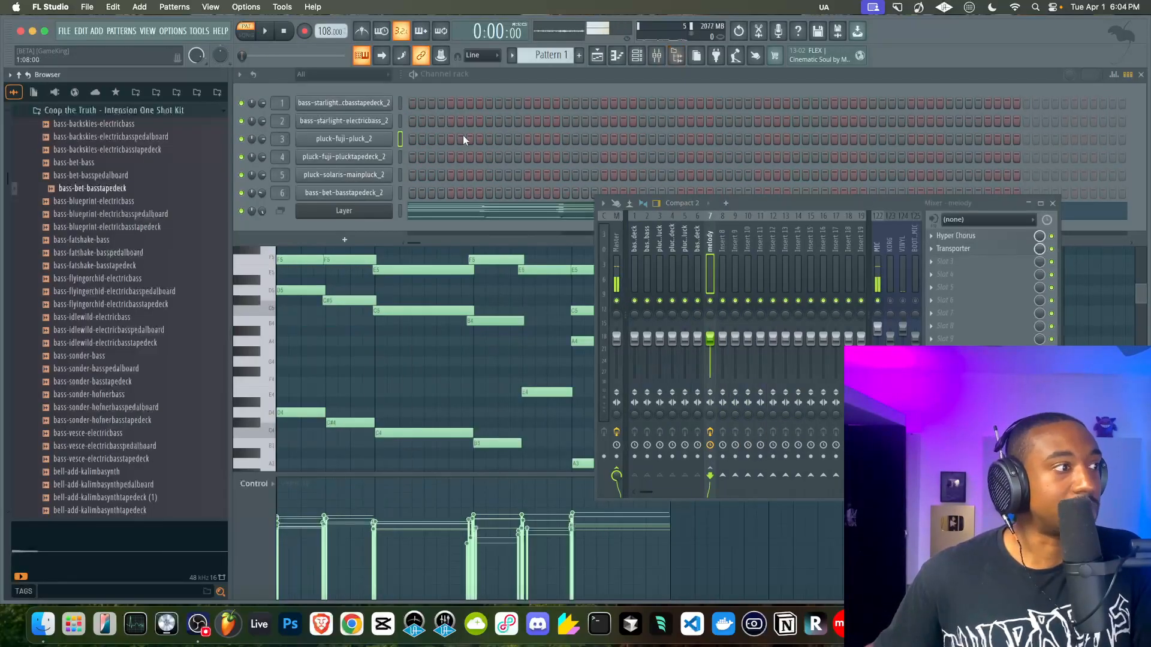
click(18, 75)
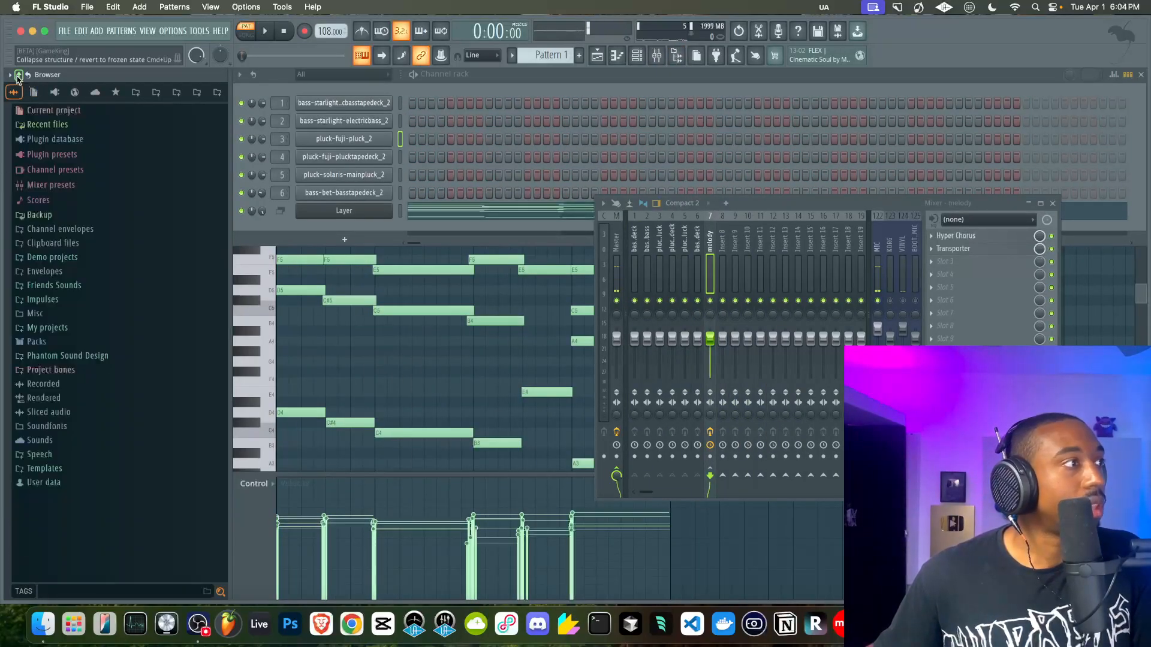
click(63, 285)
click(74, 300)
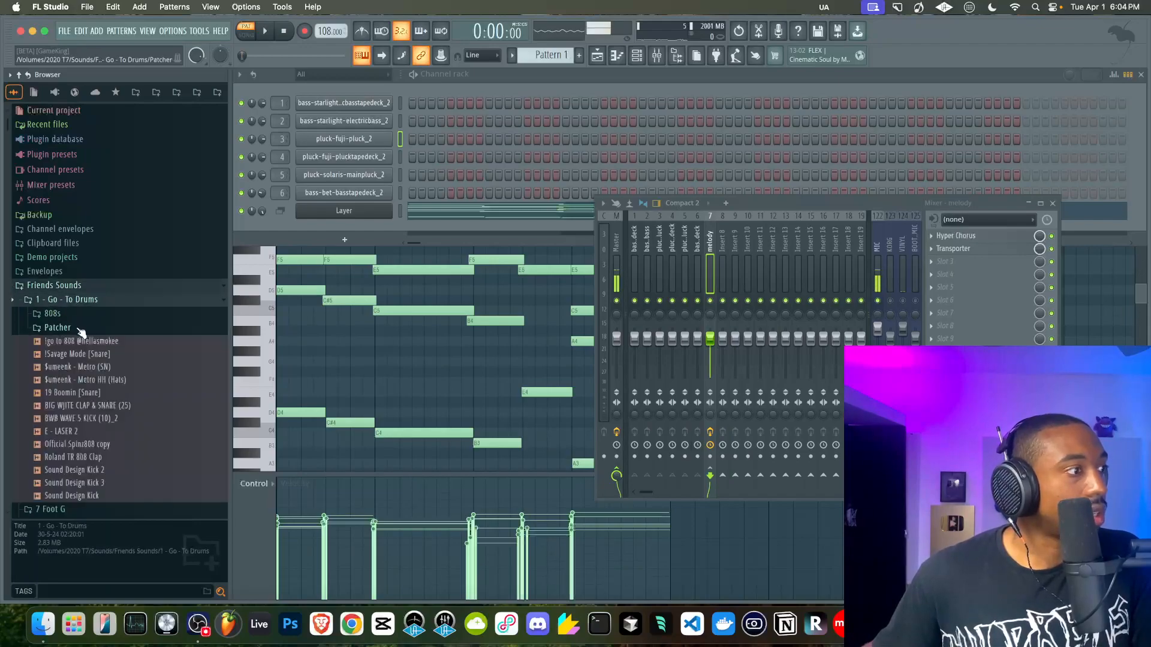
click(90, 417)
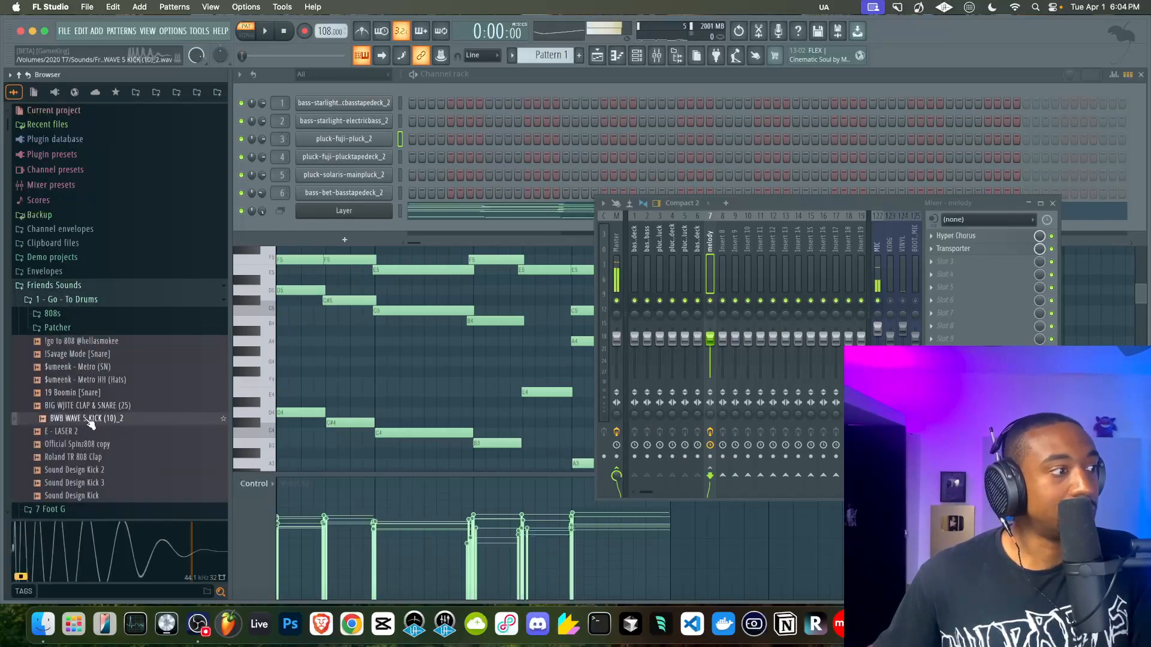
right_click(90, 417)
click(127, 365)
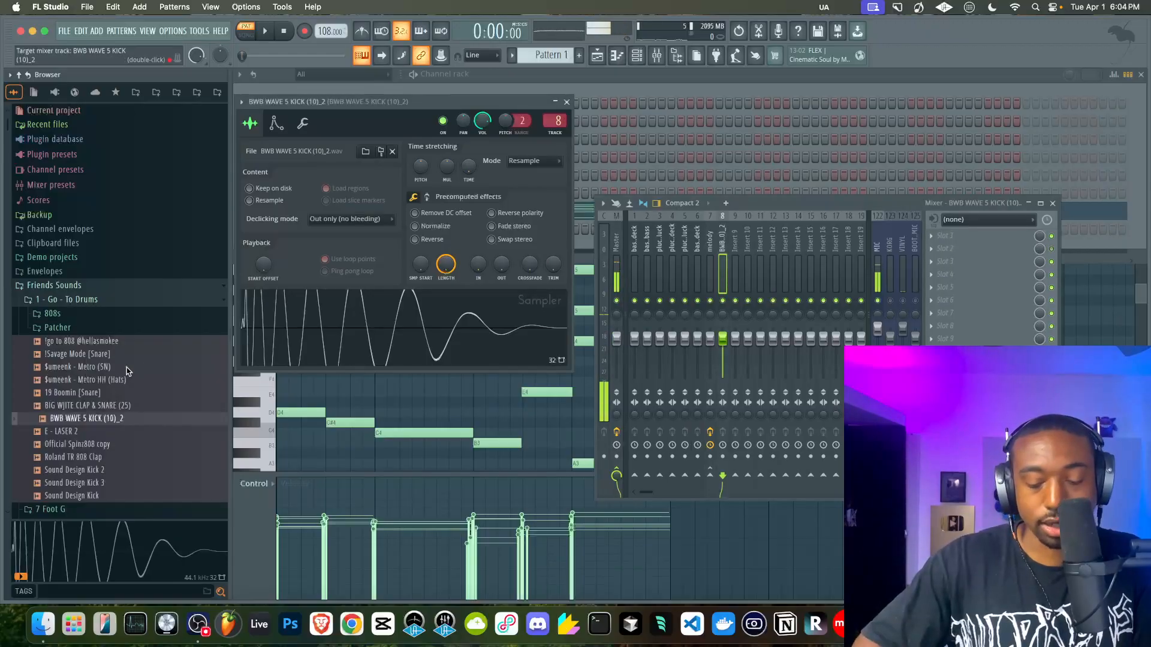
click(568, 103)
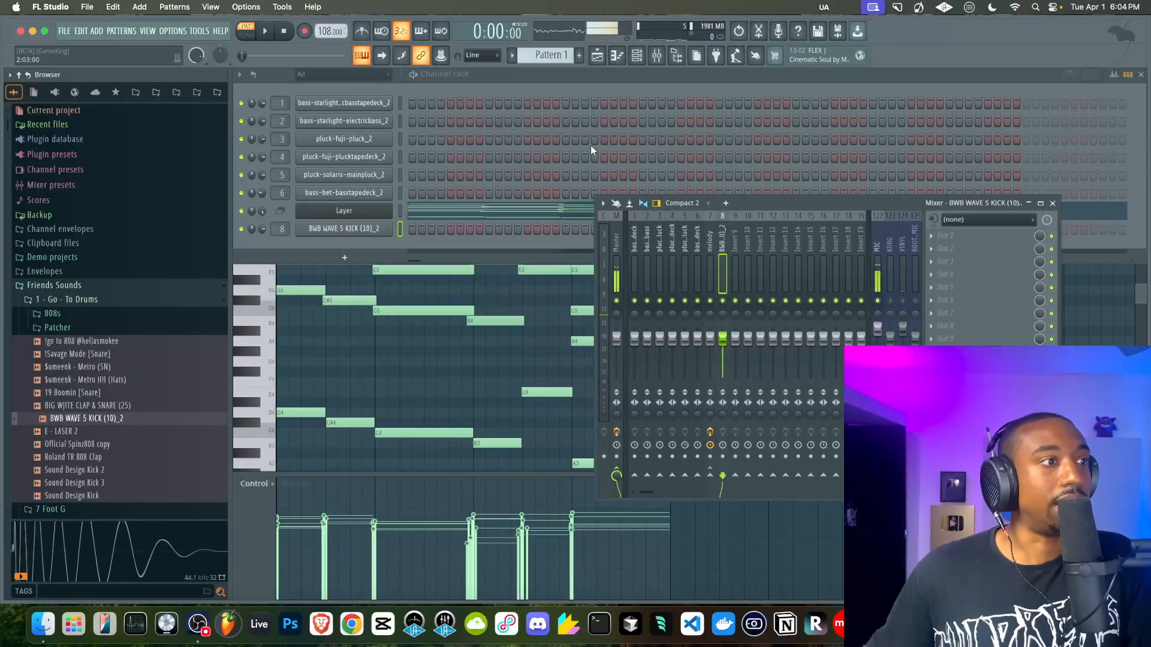
Switch to an empty Pattern 3 and fill the kick channel on every fourth step.
drag(566, 52, 566, 47)
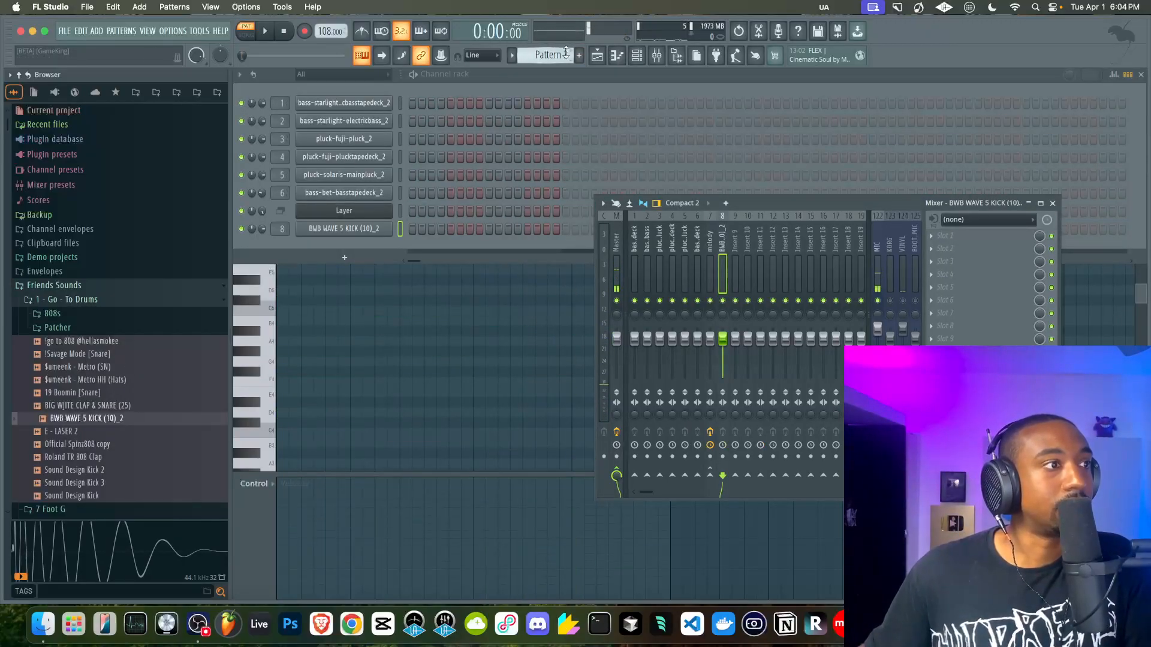
right_click(395, 230)
click(552, 277)
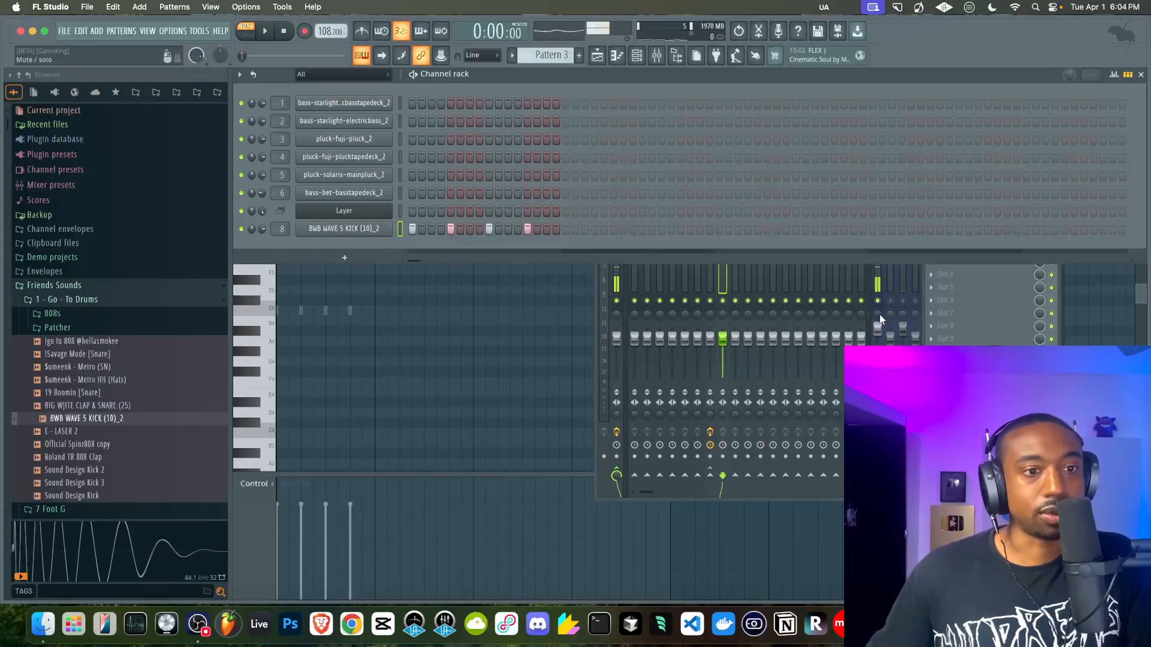
Sidechain the BWB WAVE 5 KICK mixer track to the melody track.
click(801, 280)
click(724, 265)
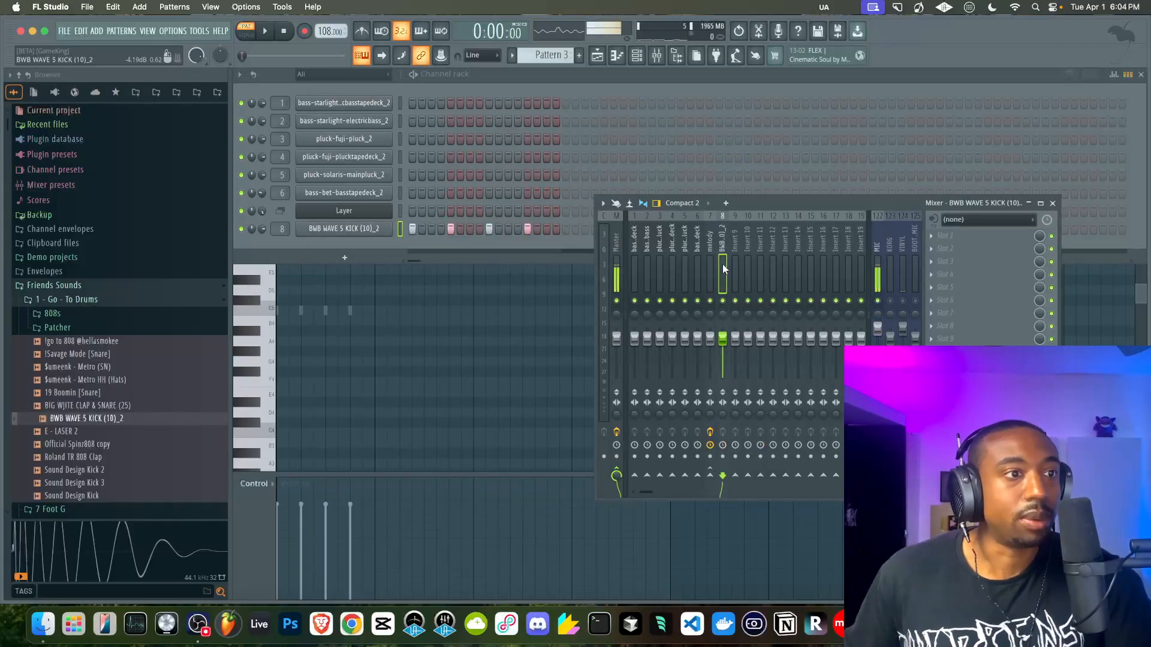
click(716, 263)
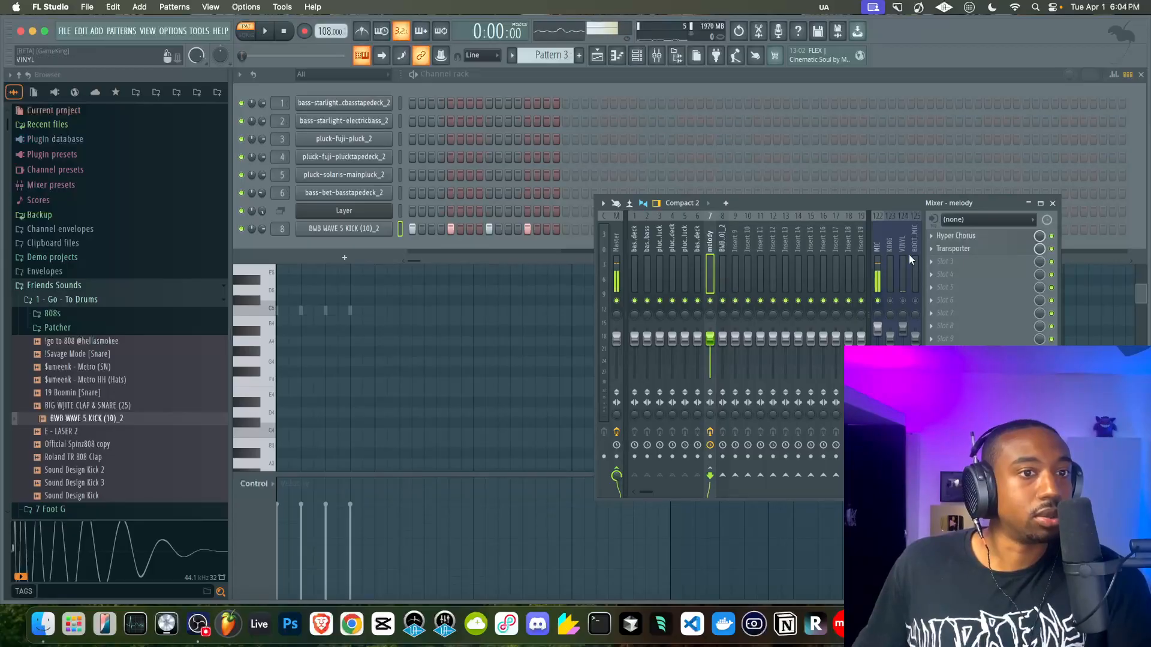
click(735, 266)
click(724, 264)
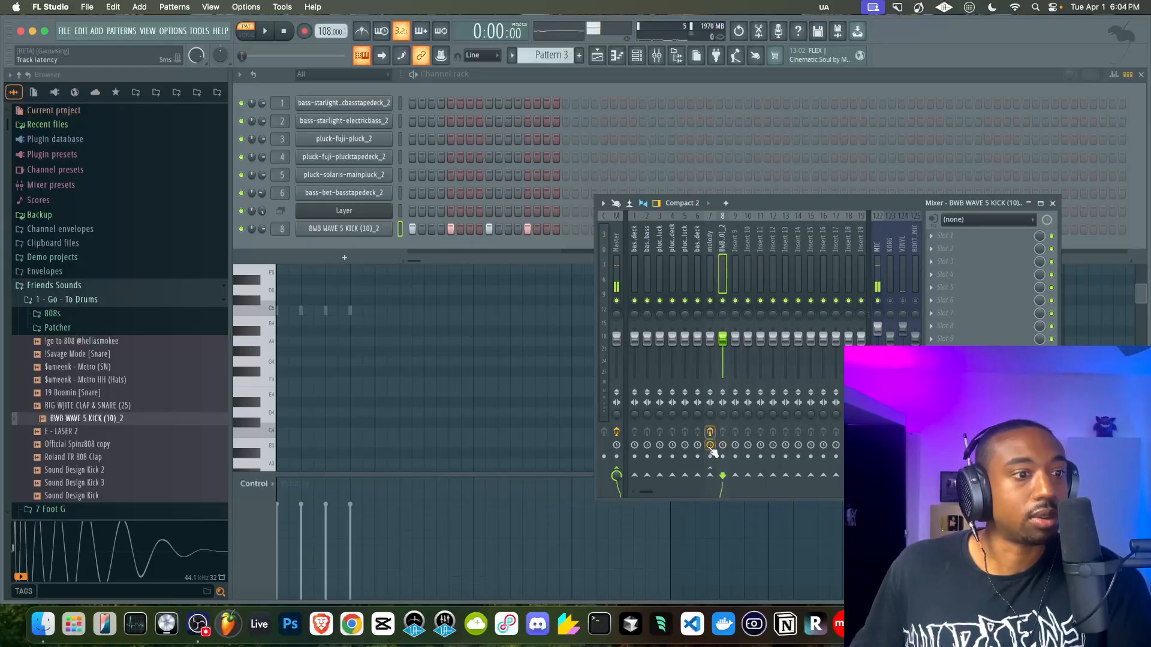
right_click(710, 475)
click(735, 507)
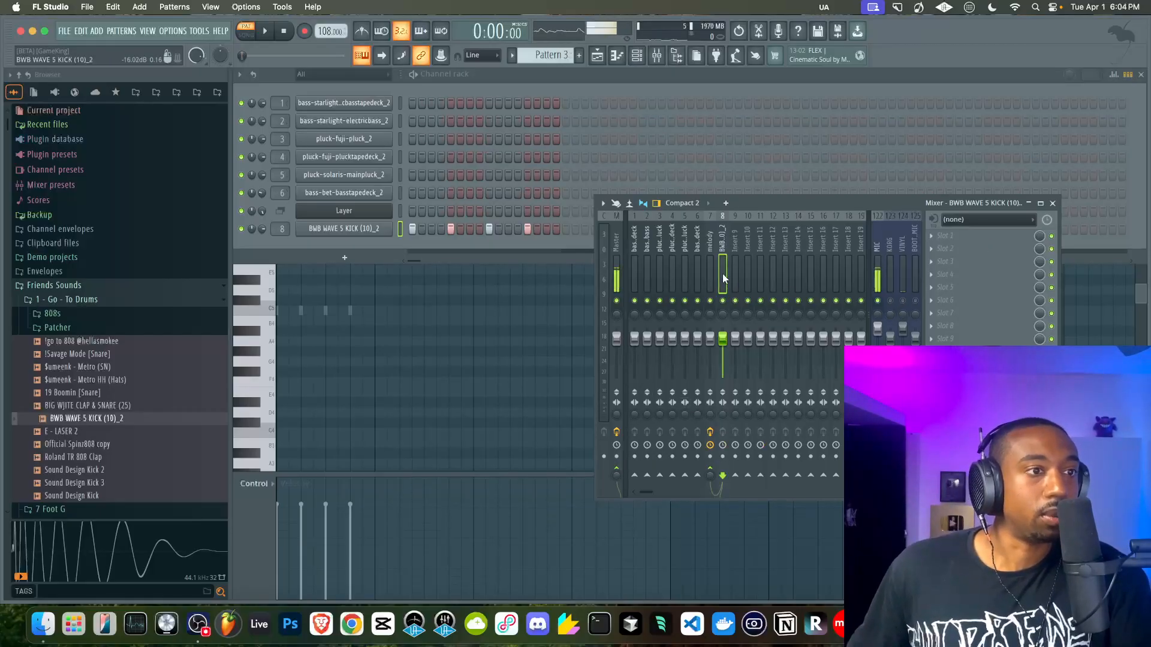
Set Transporter's input send on the melody track to BWB WAVE 5 KICK (10)_2, switch it to Tempo mode, and close it.
click(953, 249)
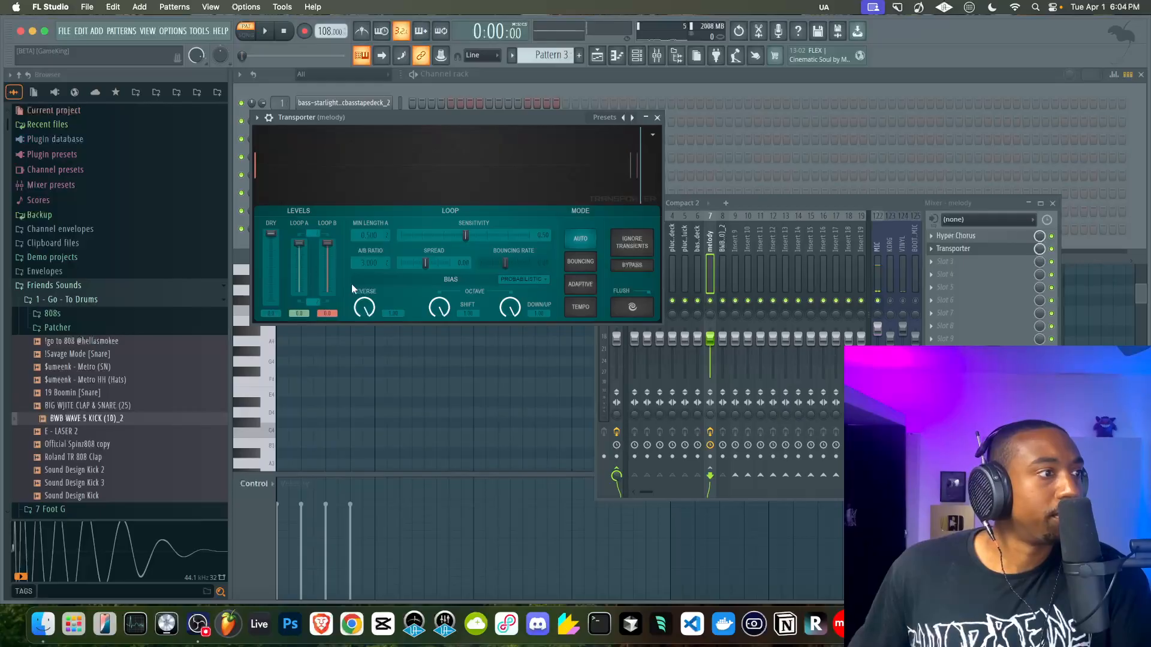
click(314, 234)
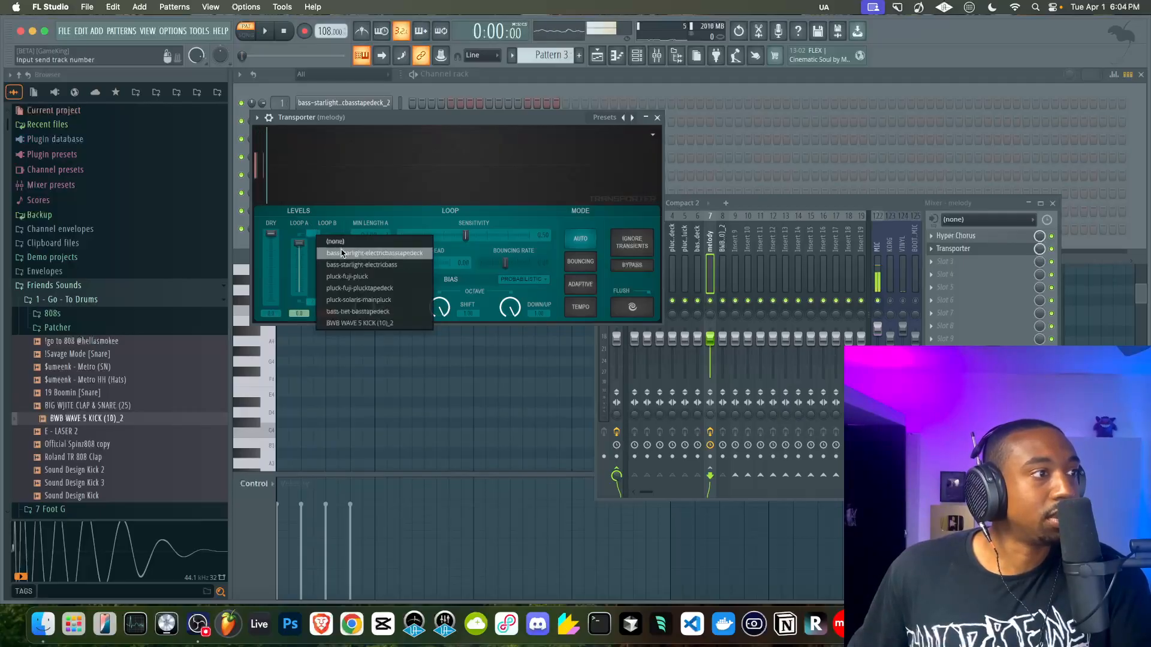
click(352, 319)
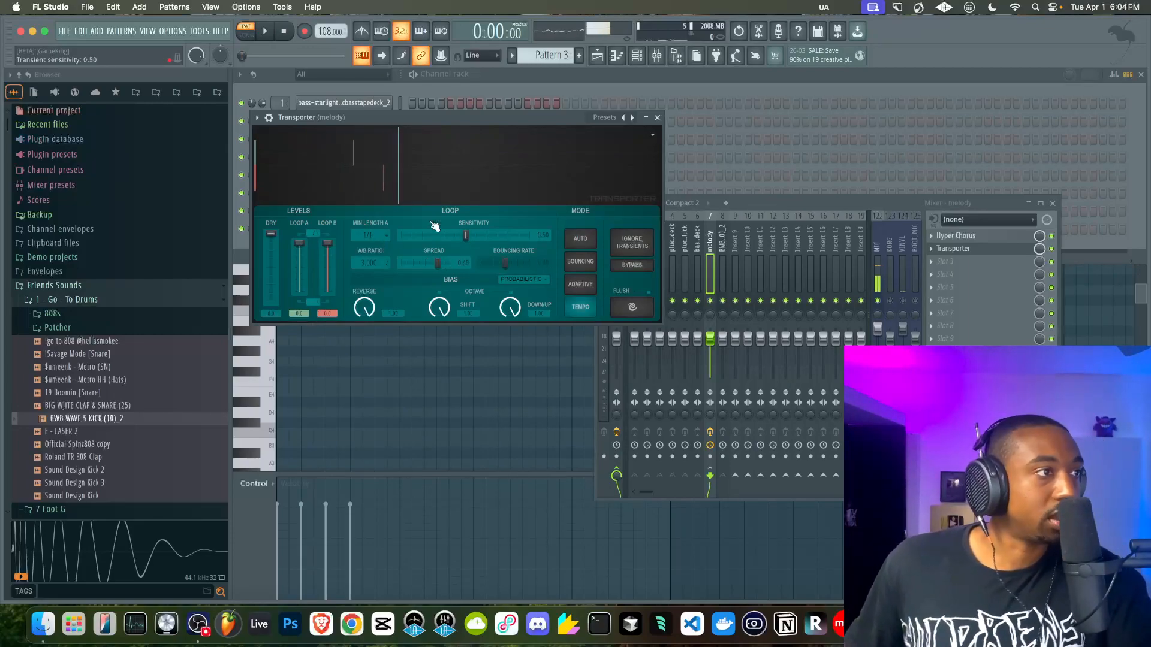
click(657, 118)
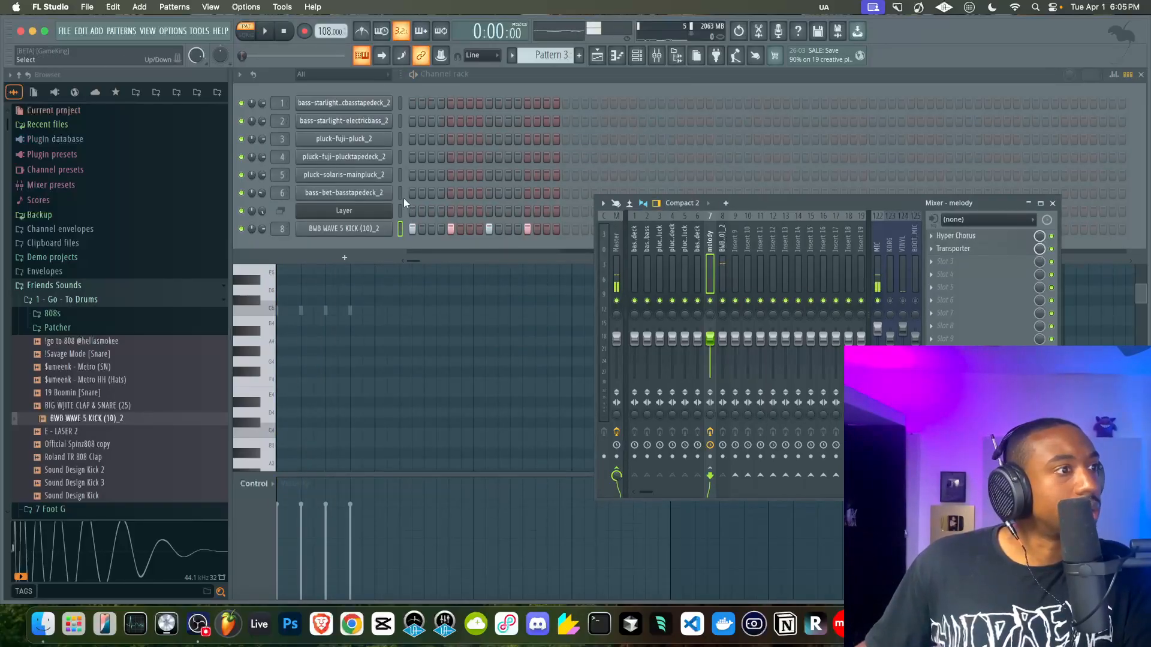
Arrange Pattern 1 on Track 1 with Pattern 3 repeated four times beneath it on Track 2, and play the arrangement in song mode.
scroll(557, 55, up, 4)
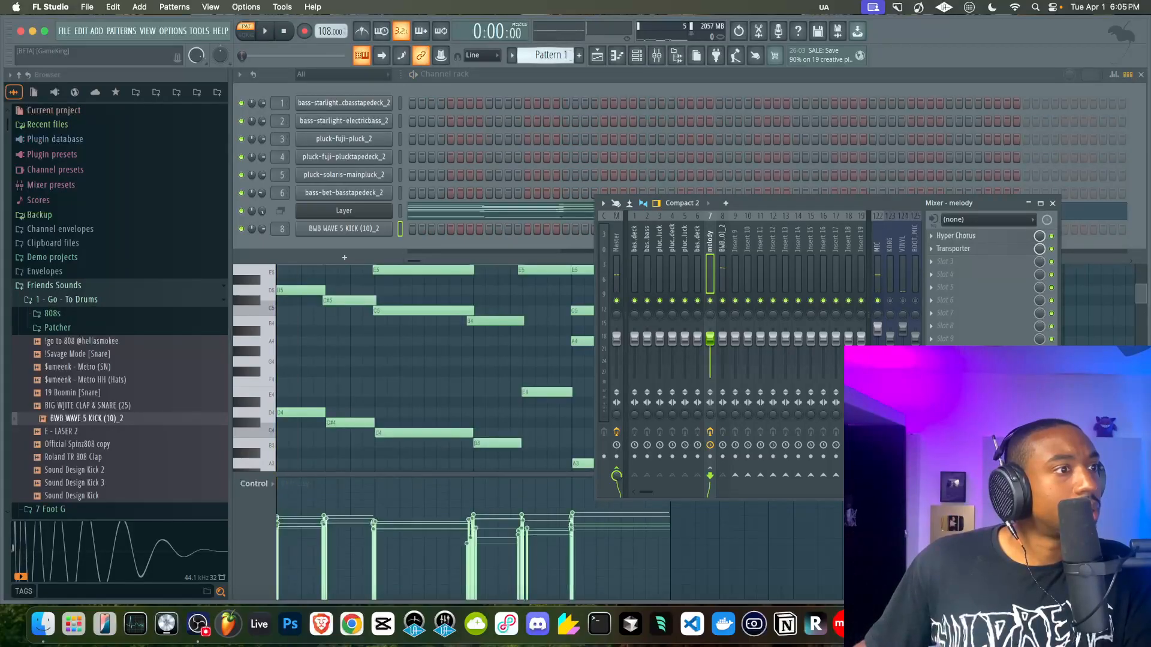
click(603, 56)
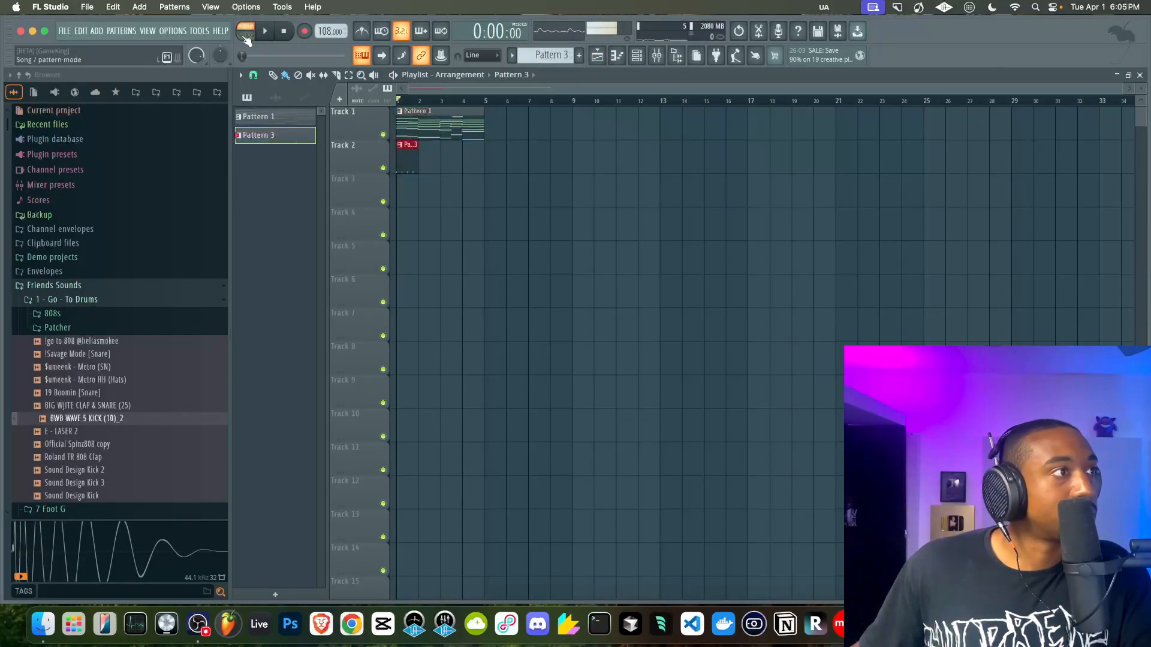
key(space)
drag(412, 160, 479, 146)
click(657, 56)
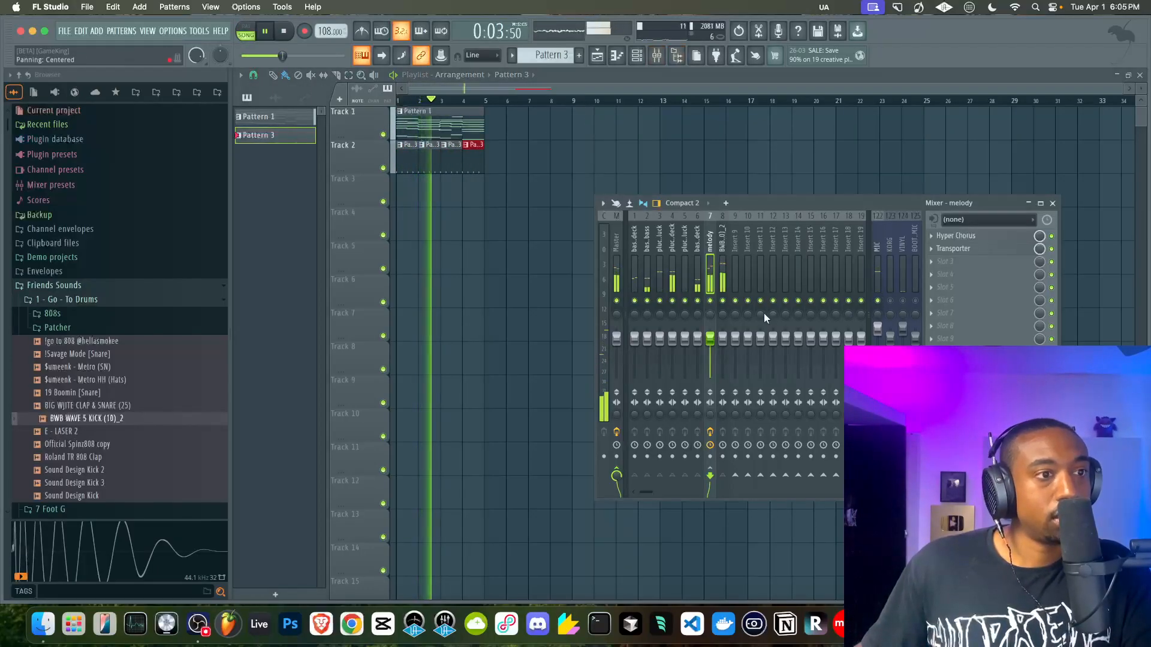
In Transporter, lower the Loop A and Loop B levels, set reverse probability to about 0.45, and raise sensitivity to maximum.
click(954, 248)
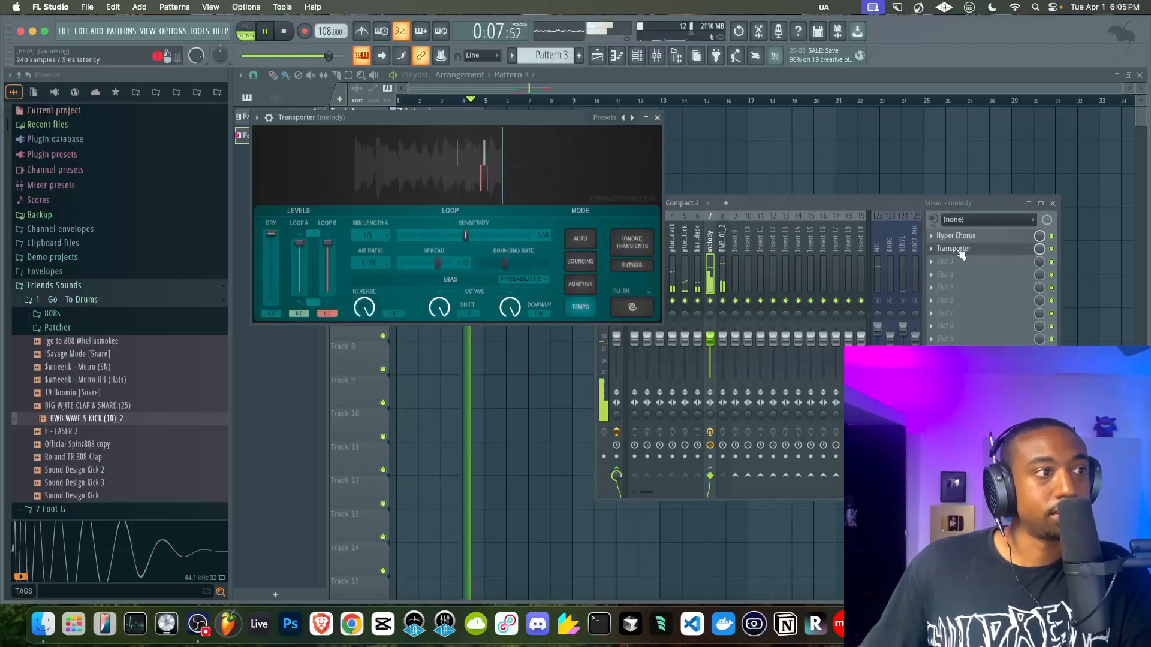
click(368, 235)
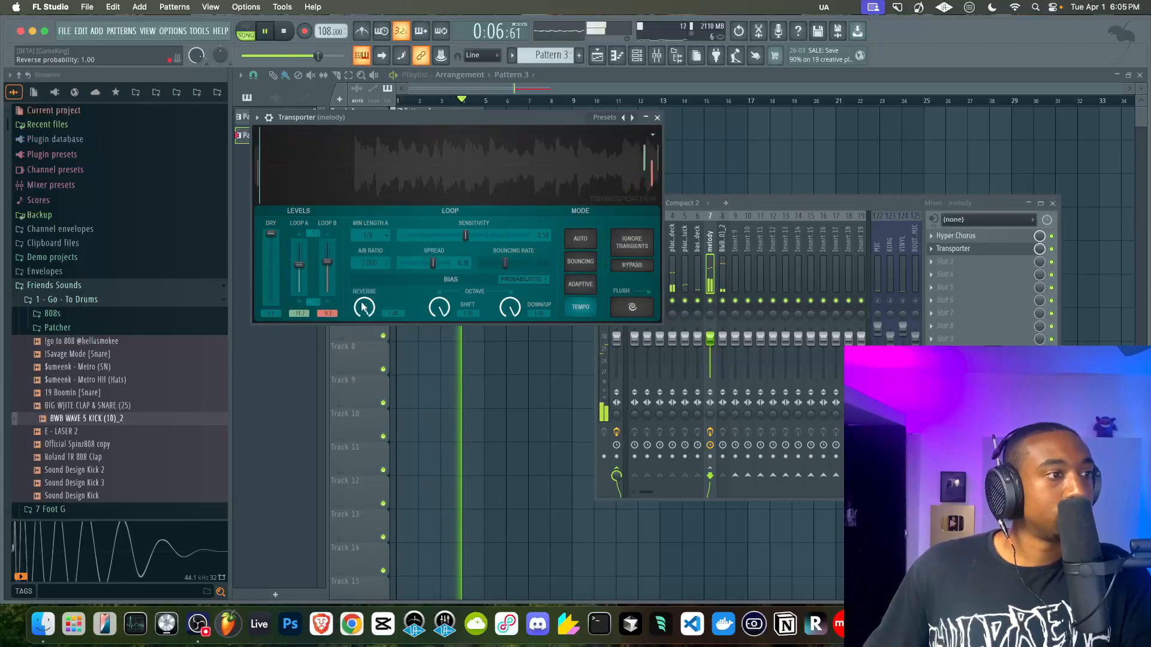
drag(362, 306, 361, 340)
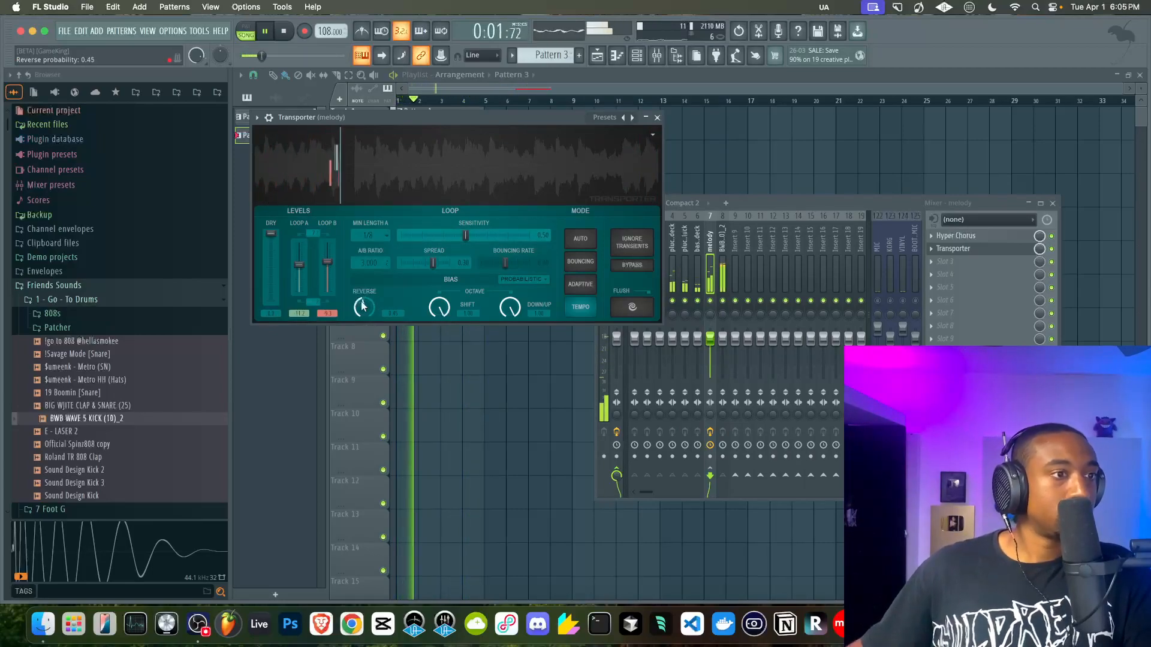
drag(433, 263, 532, 238)
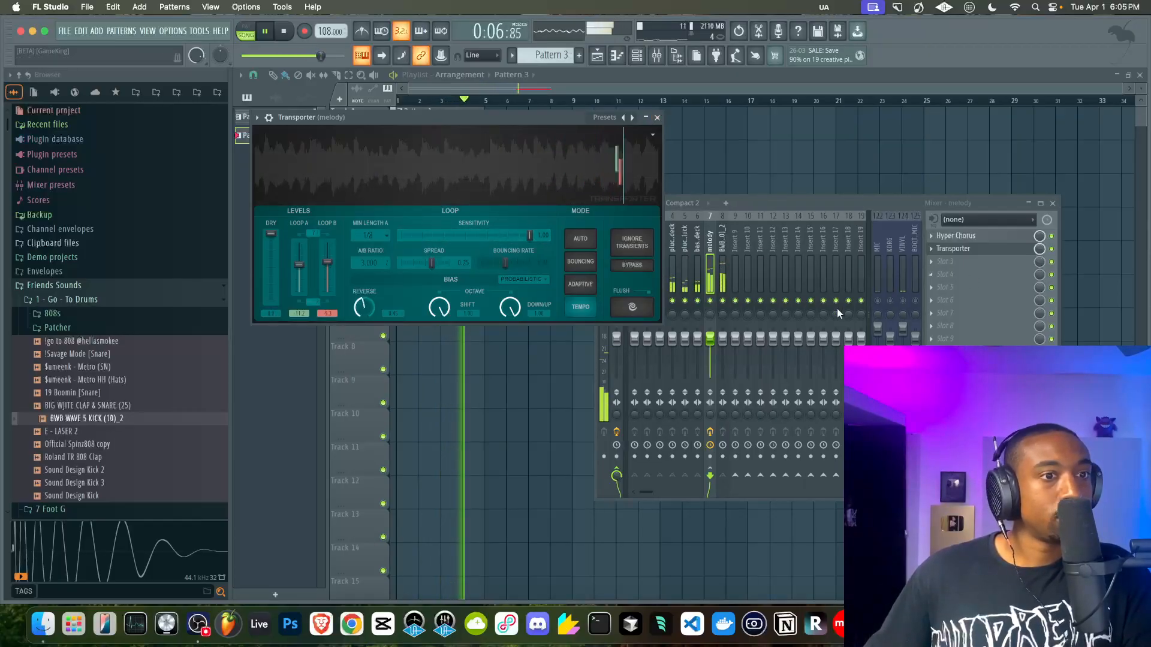
Unmute the MIC track, and load Gross Beat with the Momentary preset in the melody track's third effect slot.
click(878, 300)
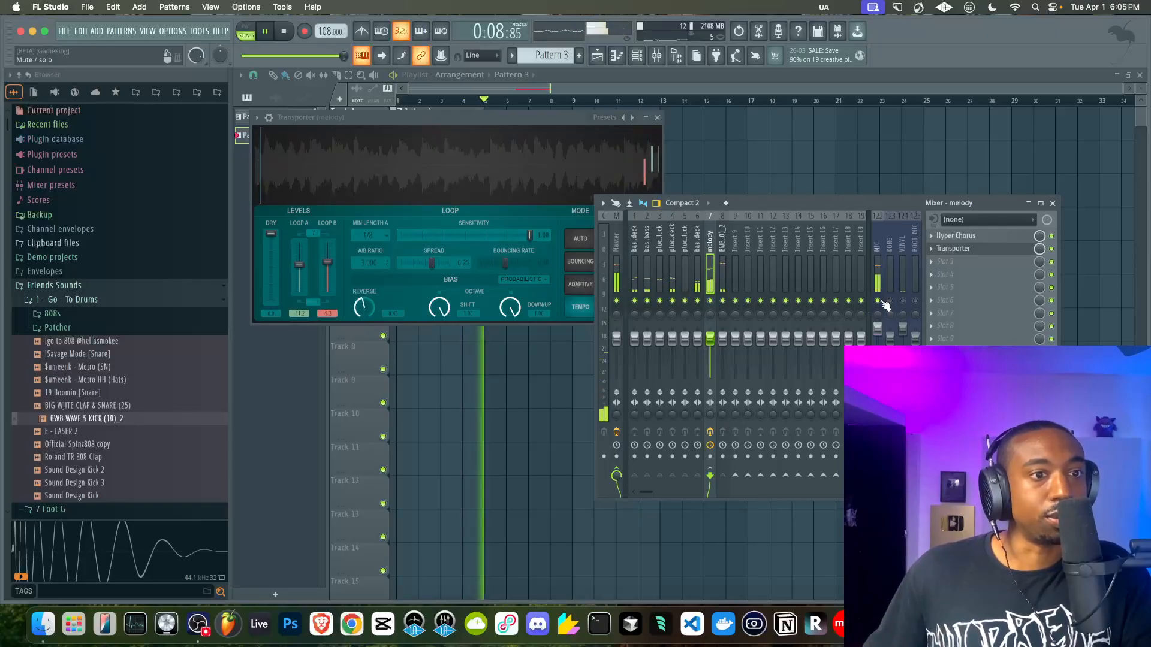
click(935, 264)
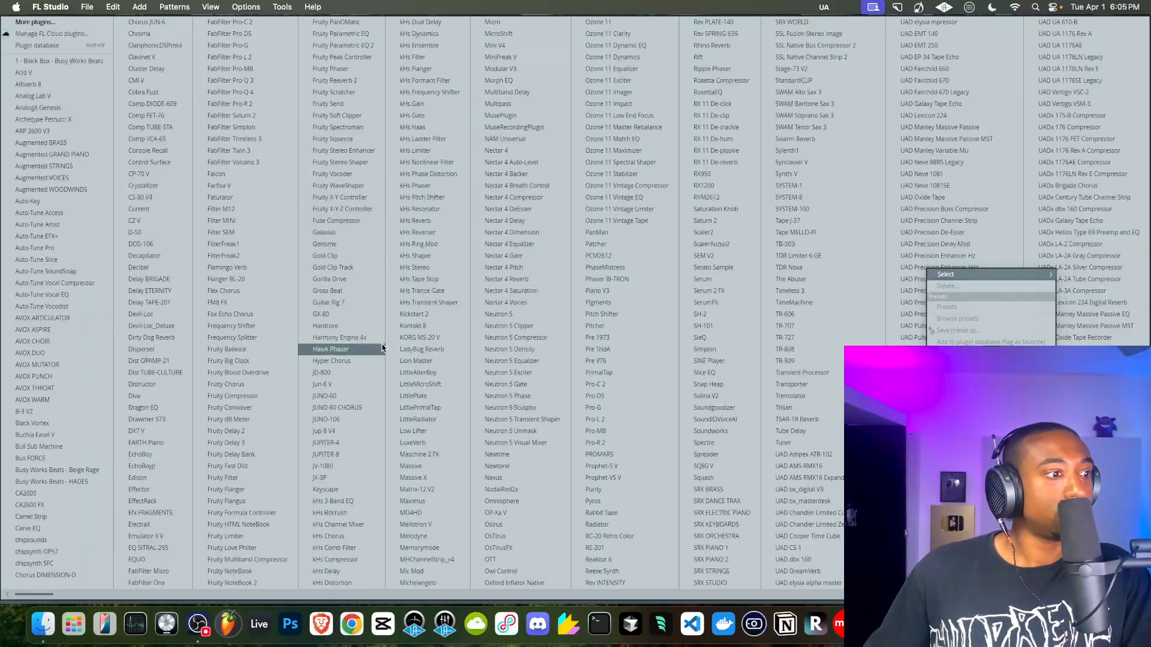
click(333, 291)
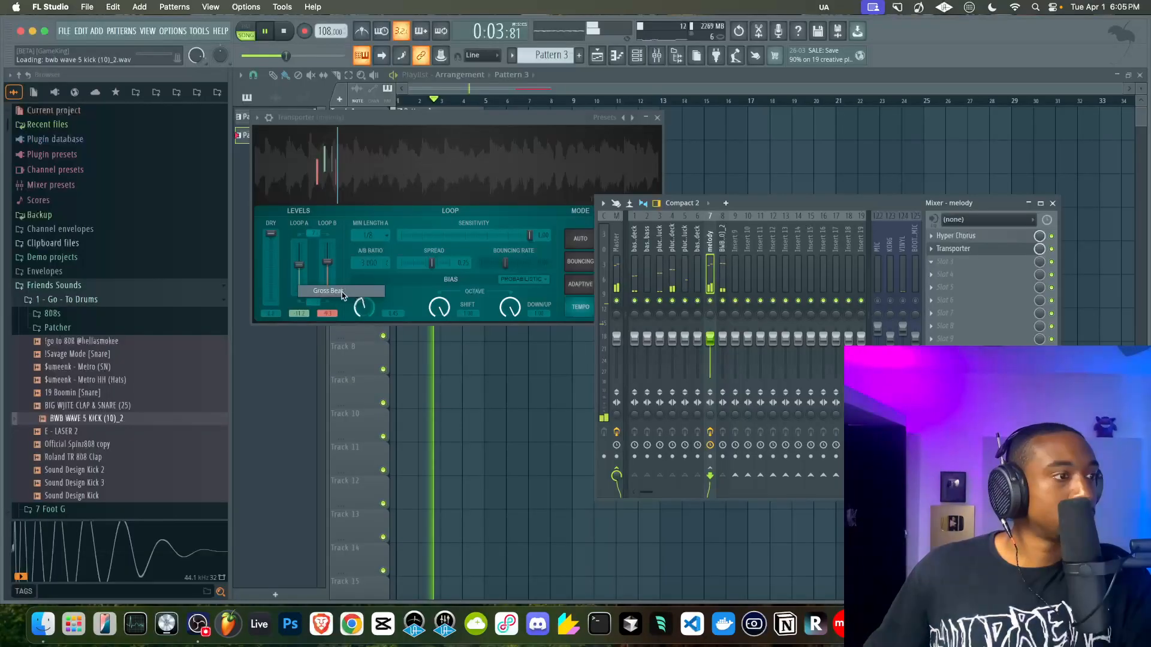
click(691, 133)
click(721, 173)
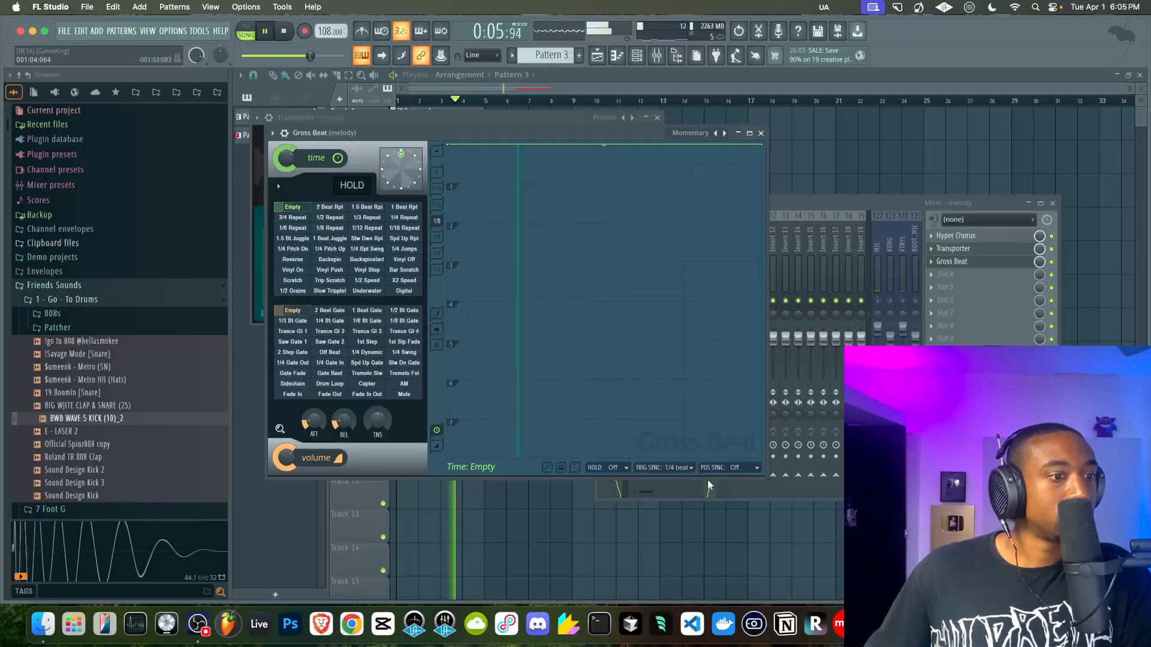
Adjust Gross Beat's sync options and apply the 1/2 Speed time effect.
click(743, 468)
click(671, 543)
click(721, 472)
click(728, 519)
click(366, 280)
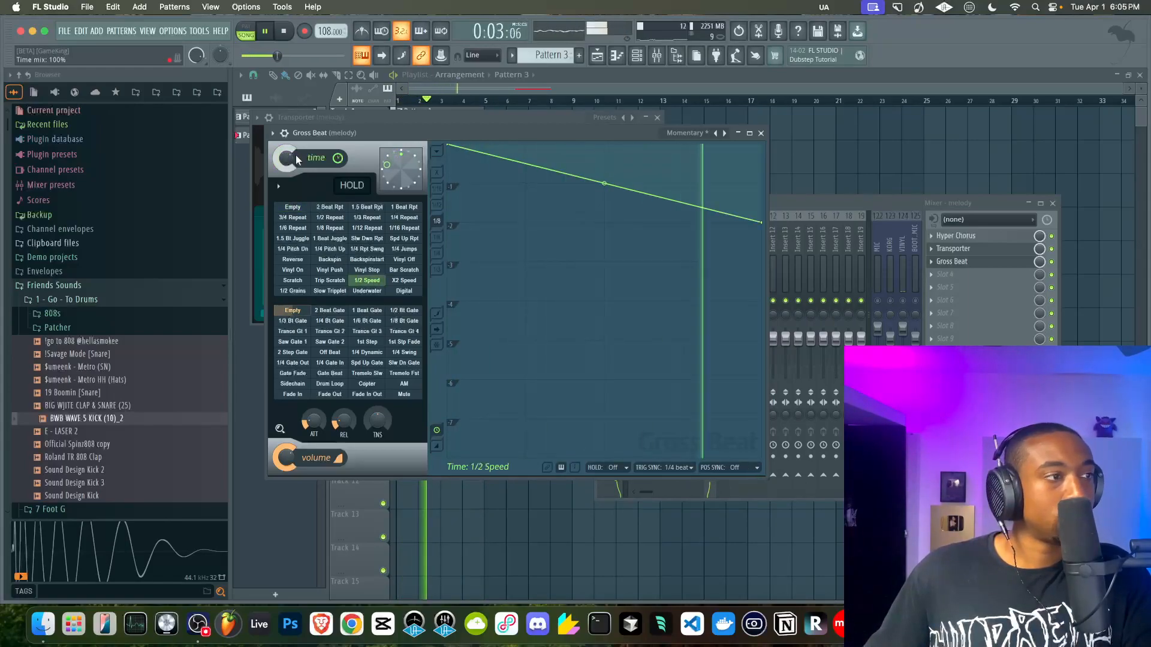
Lower Gross Beat's time mix, unmute the MIC track, and clear the floating plugin and mixer windows.
drag(296, 156, 296, 180)
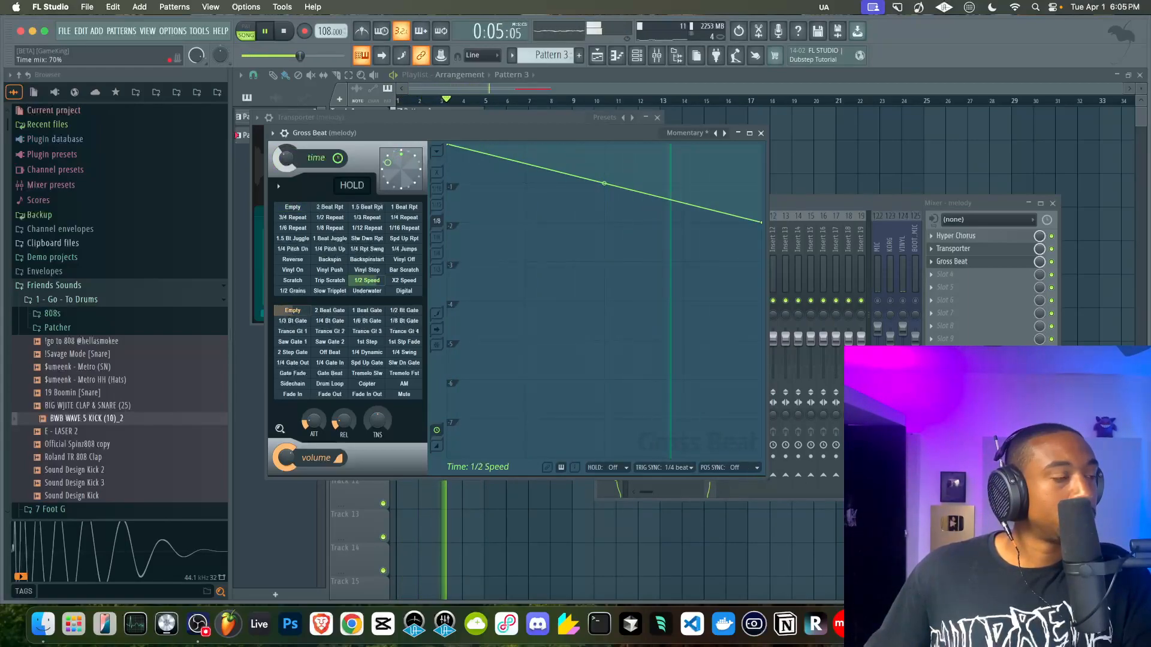
click(866, 297)
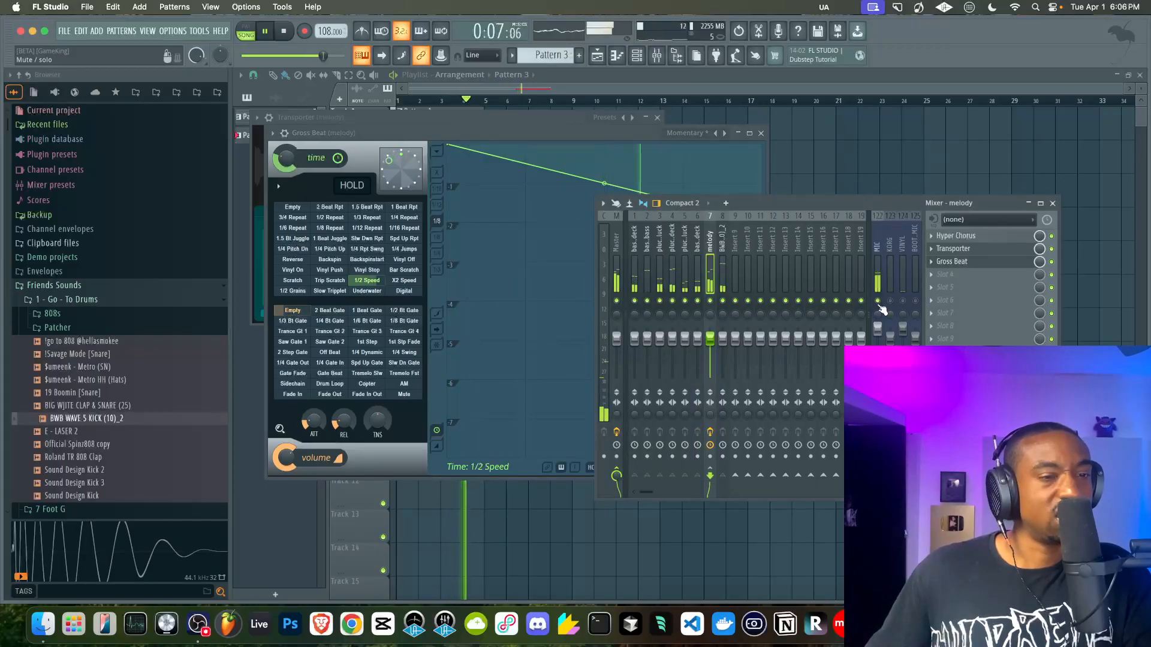
click(294, 185)
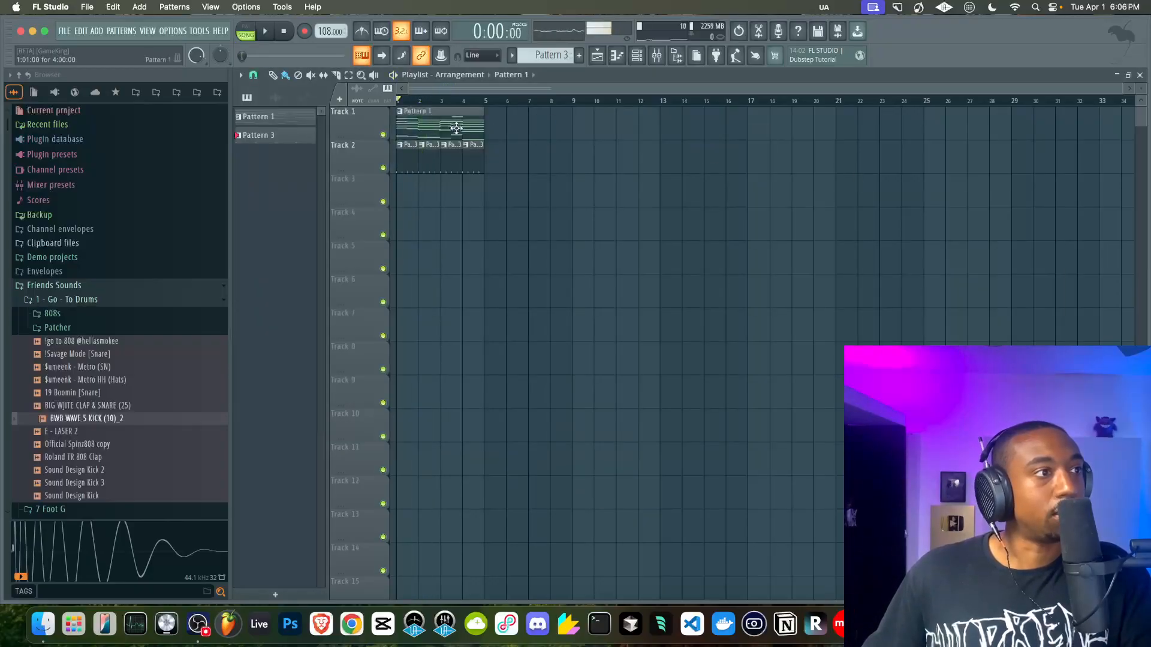
Open Pattern 1's Layer notes, transpose them up one octave, and play the arrangement with the mixer shown.
double_click(456, 128)
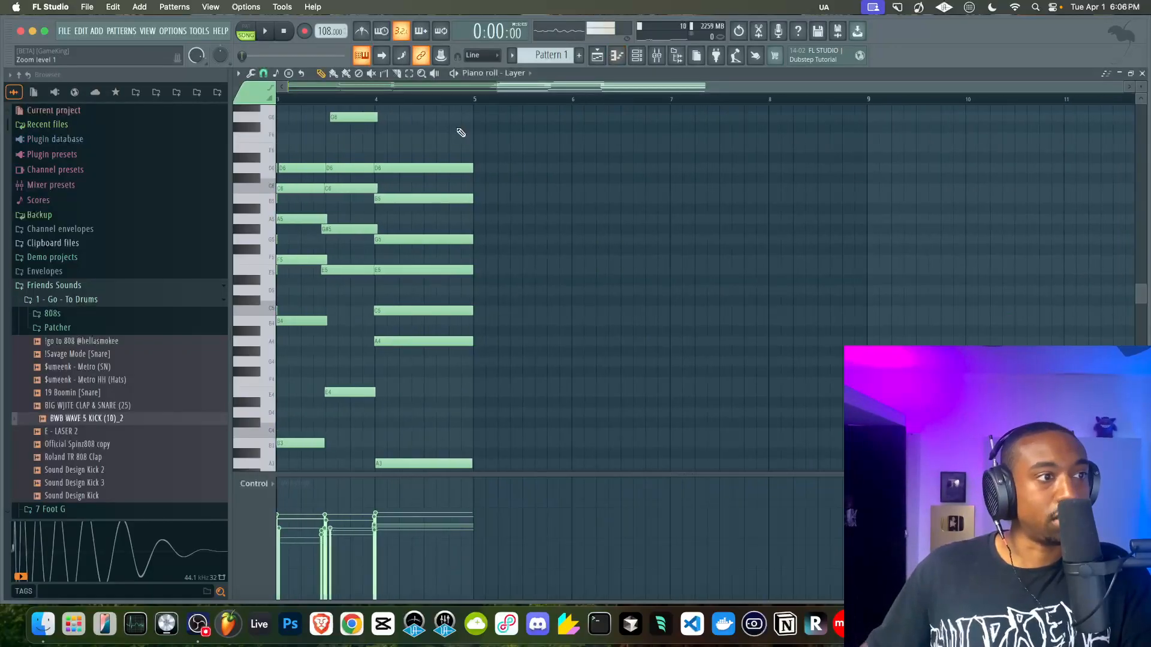
key(ctrl+Up)
key(space)
click(657, 55)
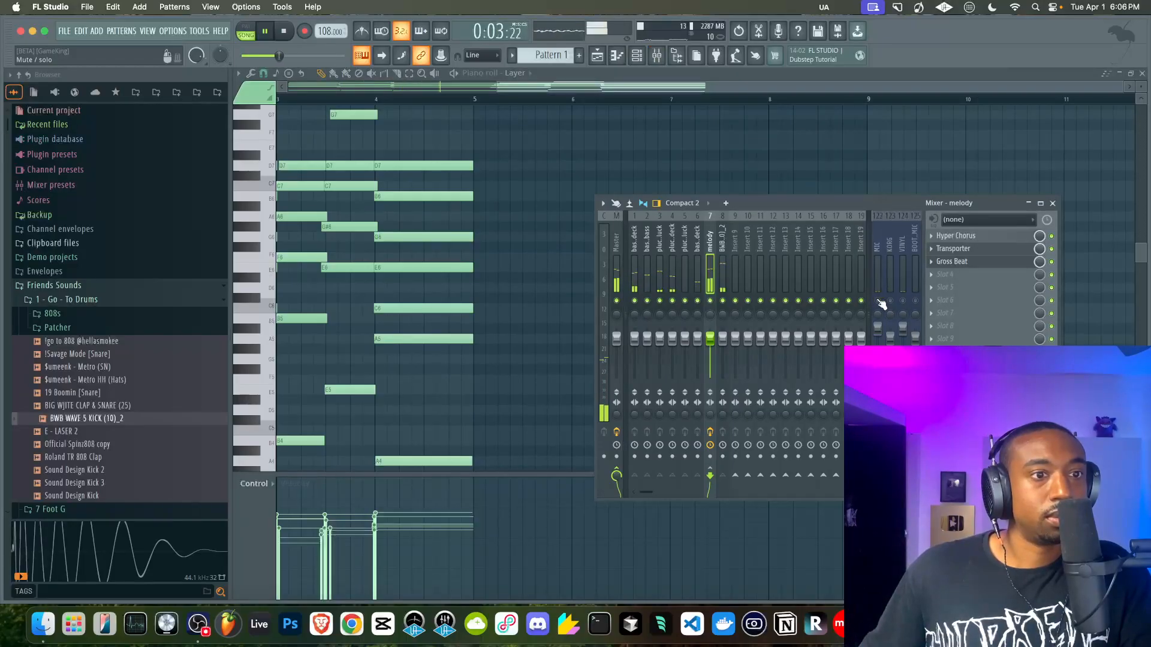
Move Gross Beat above Transporter on the melody track and set its trigger and position sync to 4 beats.
click(960, 262)
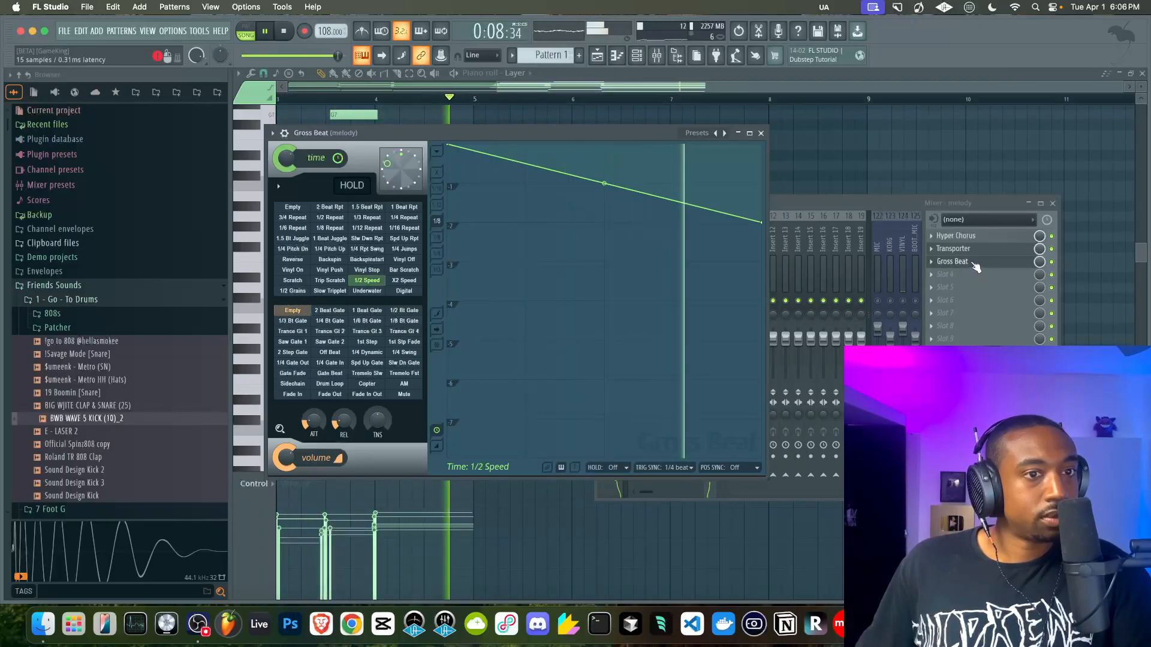
drag(978, 268, 977, 255)
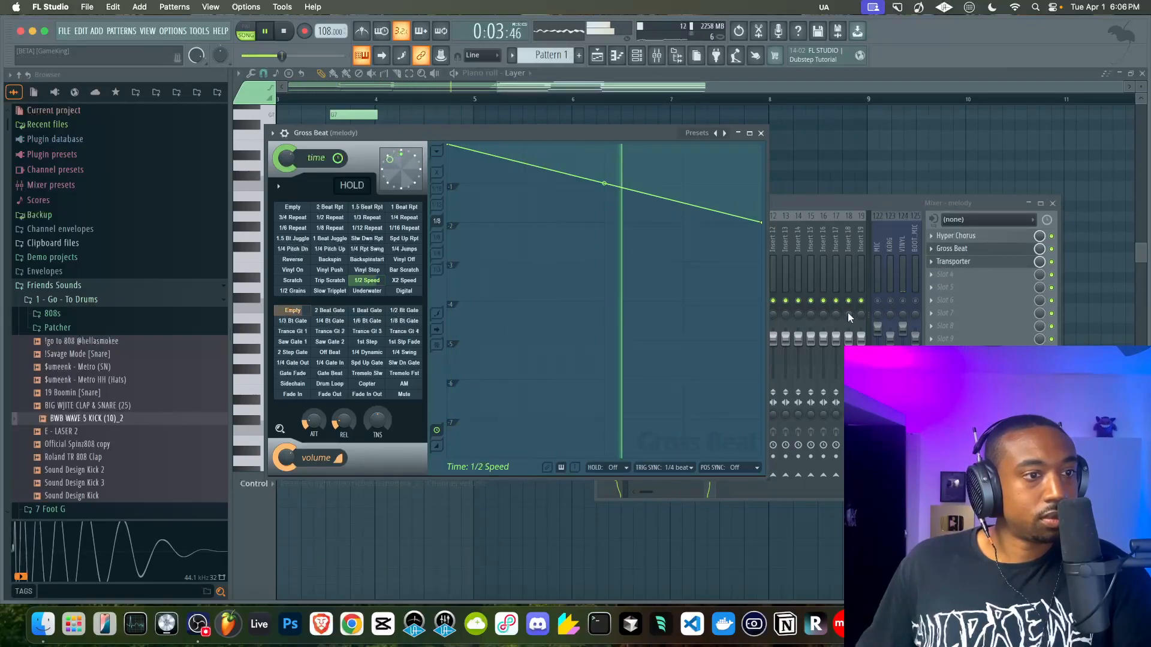
click(696, 468)
click(663, 539)
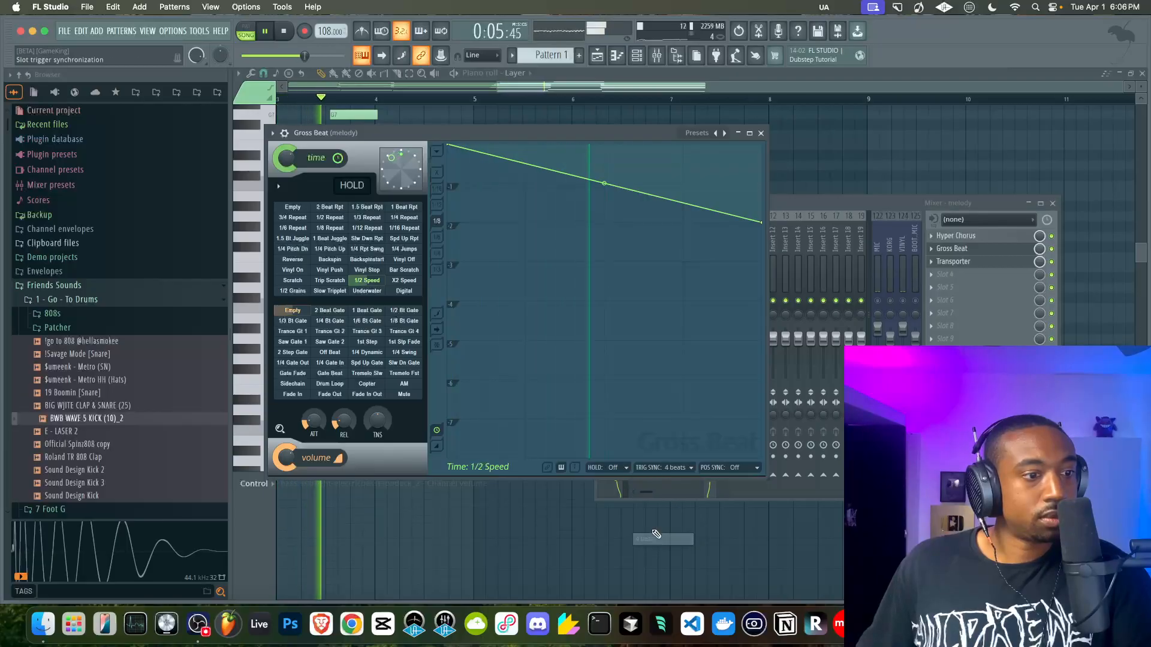
click(721, 467)
click(720, 528)
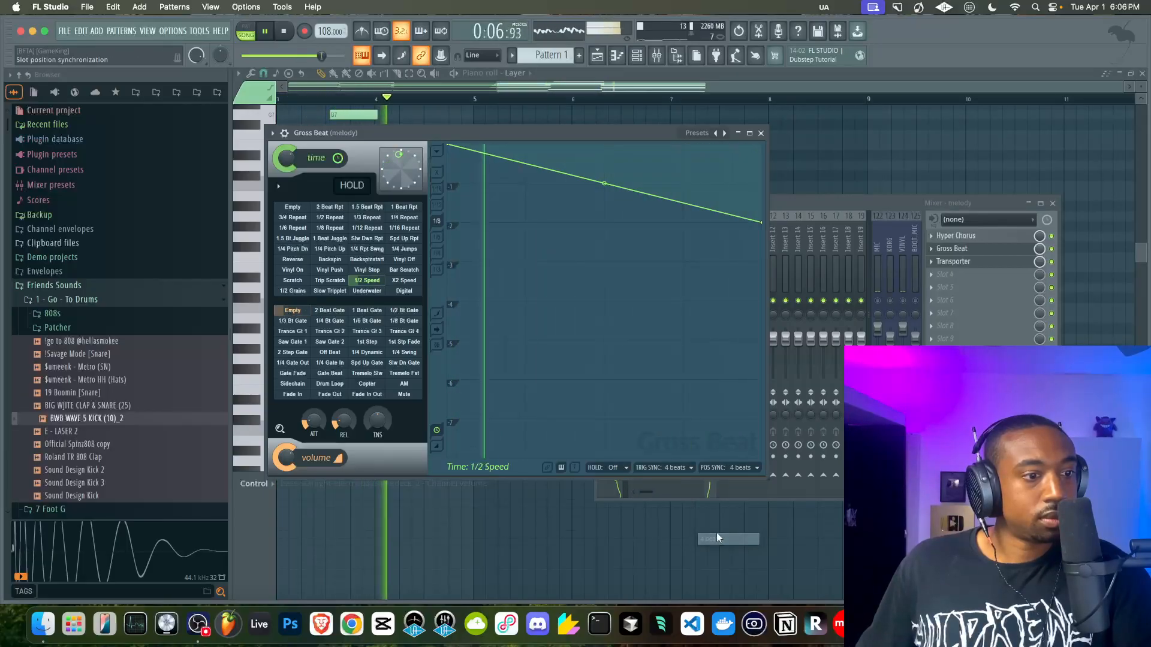
click(880, 304)
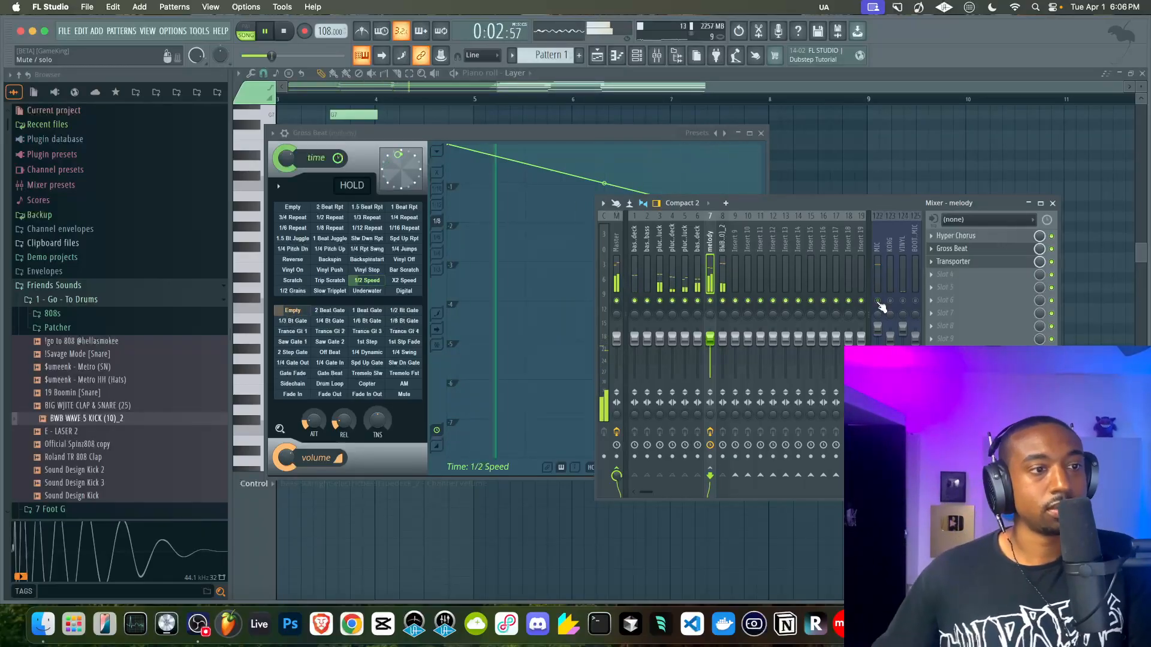
Load LuxeVerb in the melody track's fourth effect slot and lower its output wet level.
mouse_move(843, 200)
mouse_down()
mouse_move(859, 269)
mouse_move(842, 214)
mouse_up()
click(760, 133)
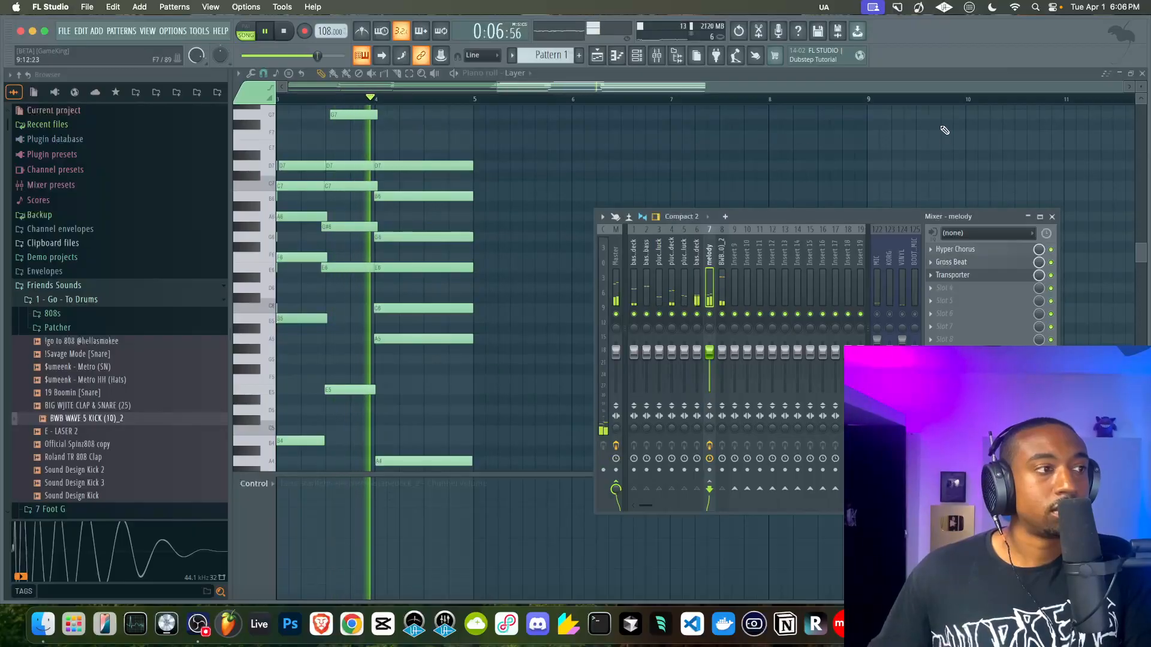
click(935, 293)
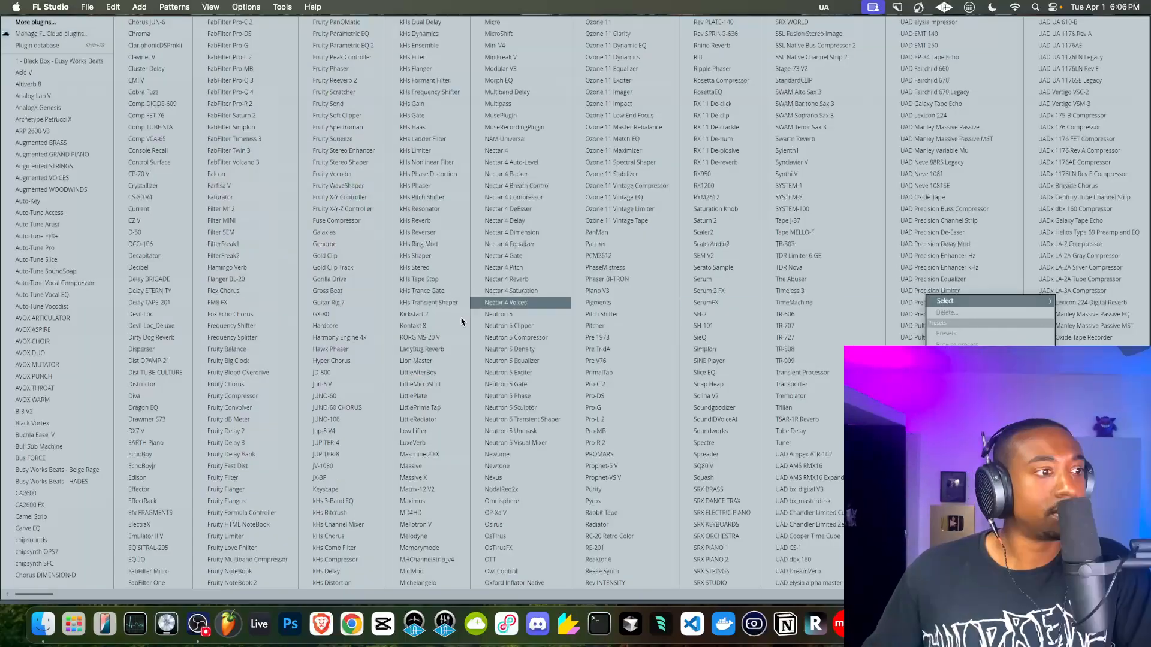
click(431, 443)
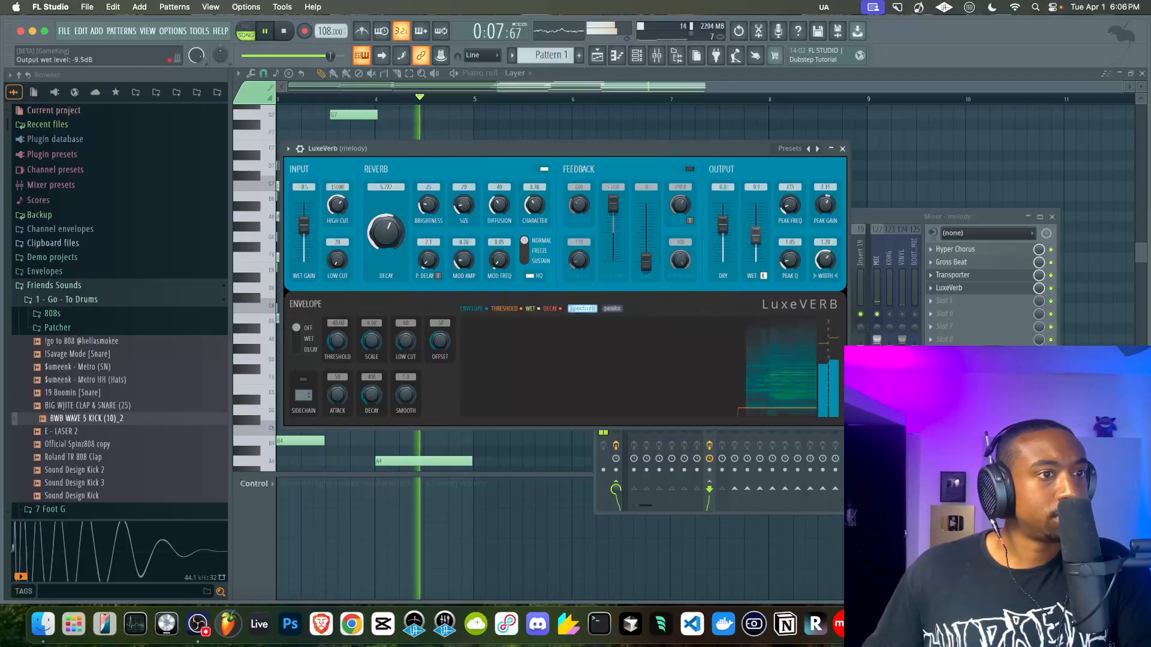
drag(756, 234, 756, 244)
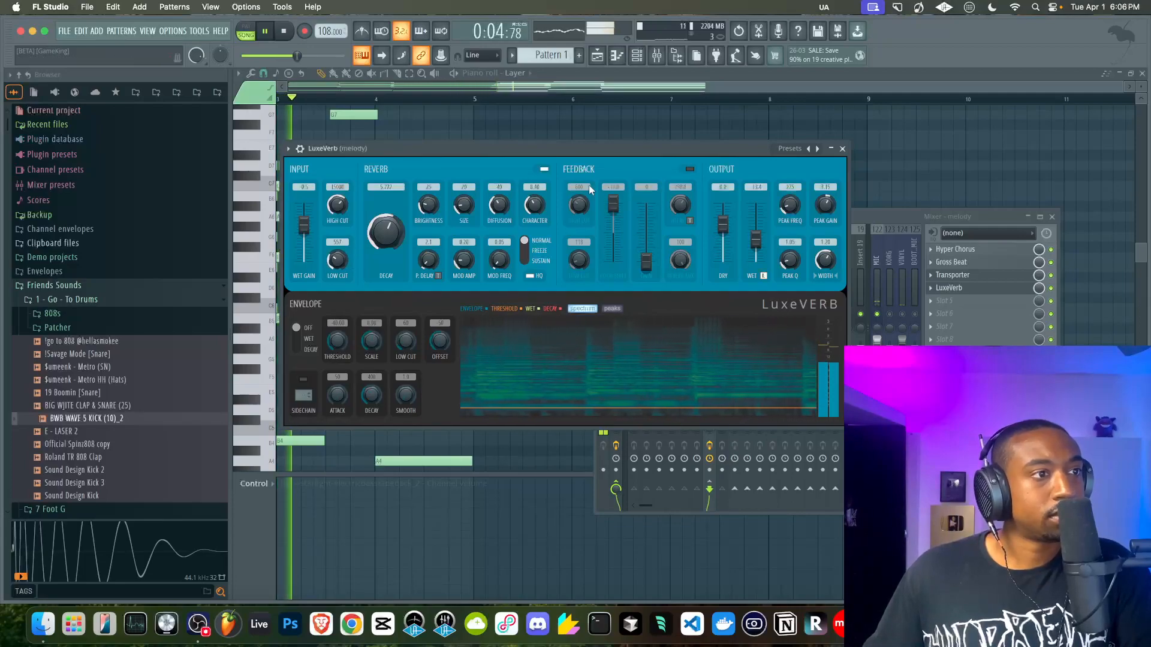
Enable LuxeVerb's feedback section, raise its gain, adjust its high cut, and mute the MIC track.
click(690, 169)
drag(655, 262, 646, 227)
drag(584, 205, 574, 204)
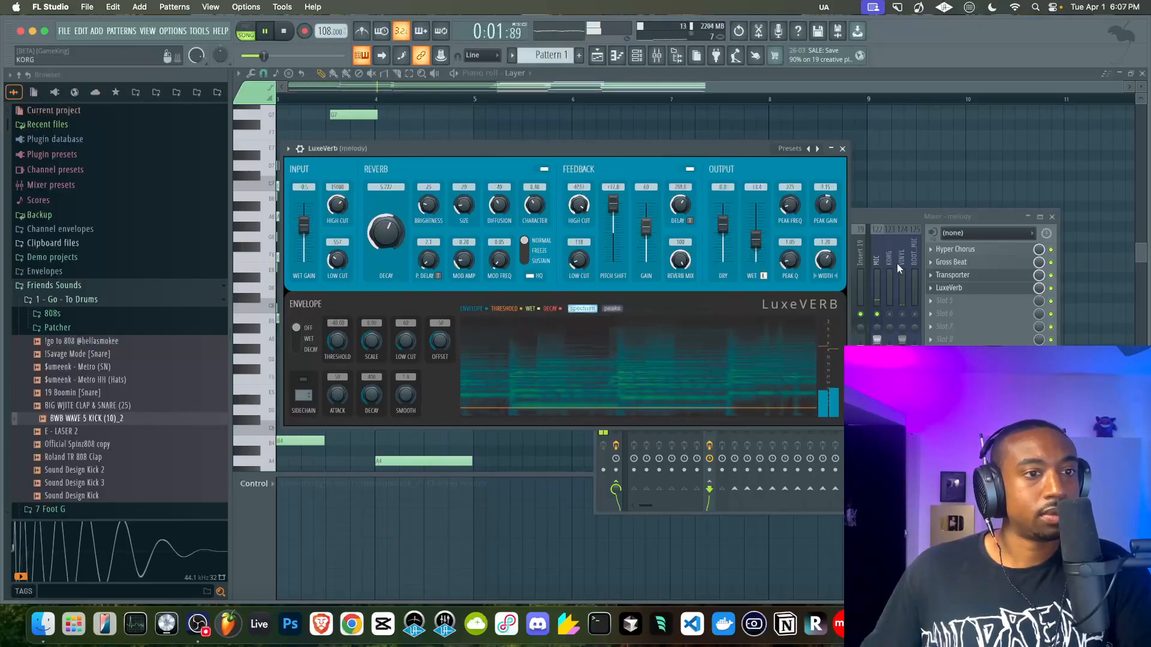
click(877, 314)
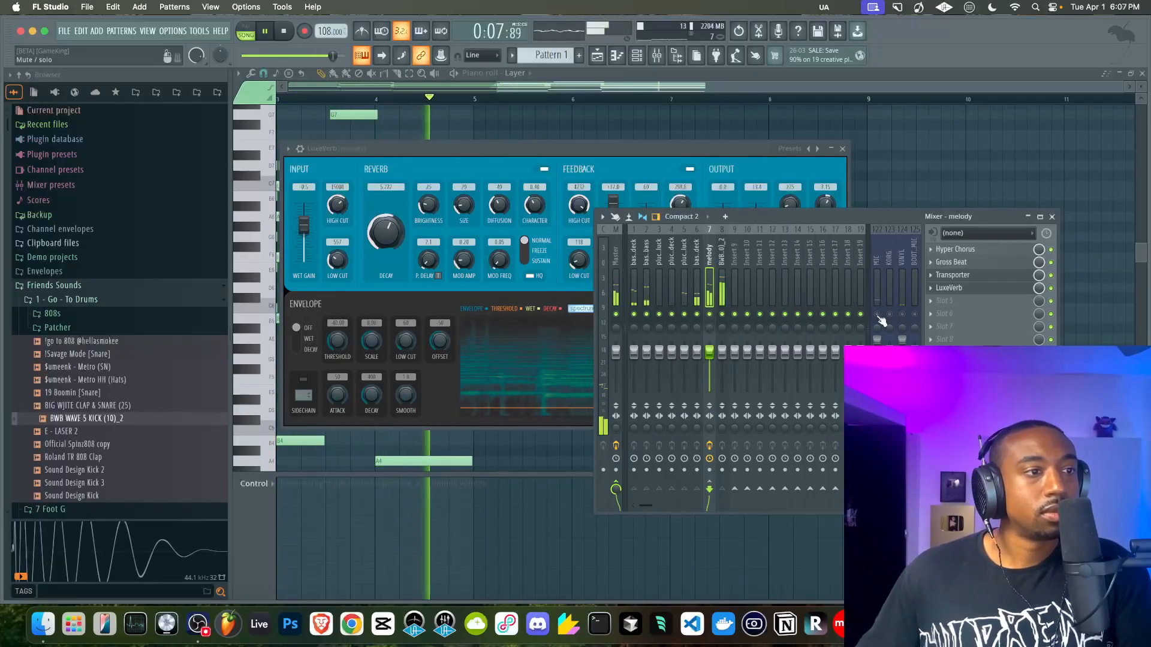
Hide the browser and reposition the LuxeVerb window within the widened workspace.
click(629, 142)
click(677, 56)
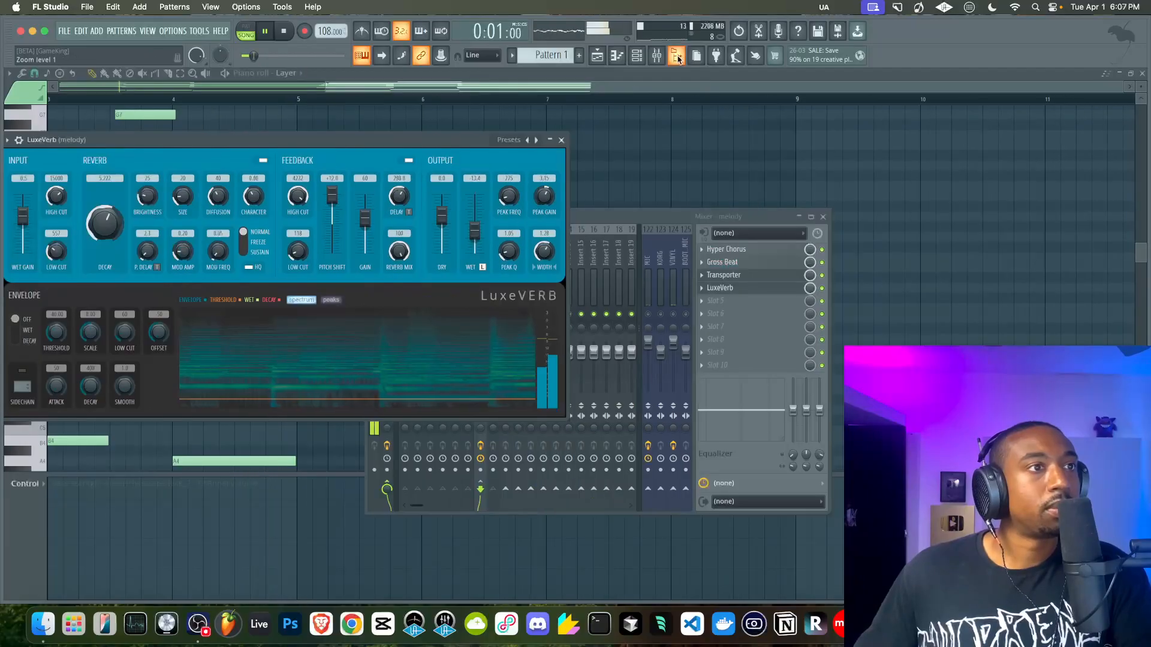
drag(469, 138, 525, 139)
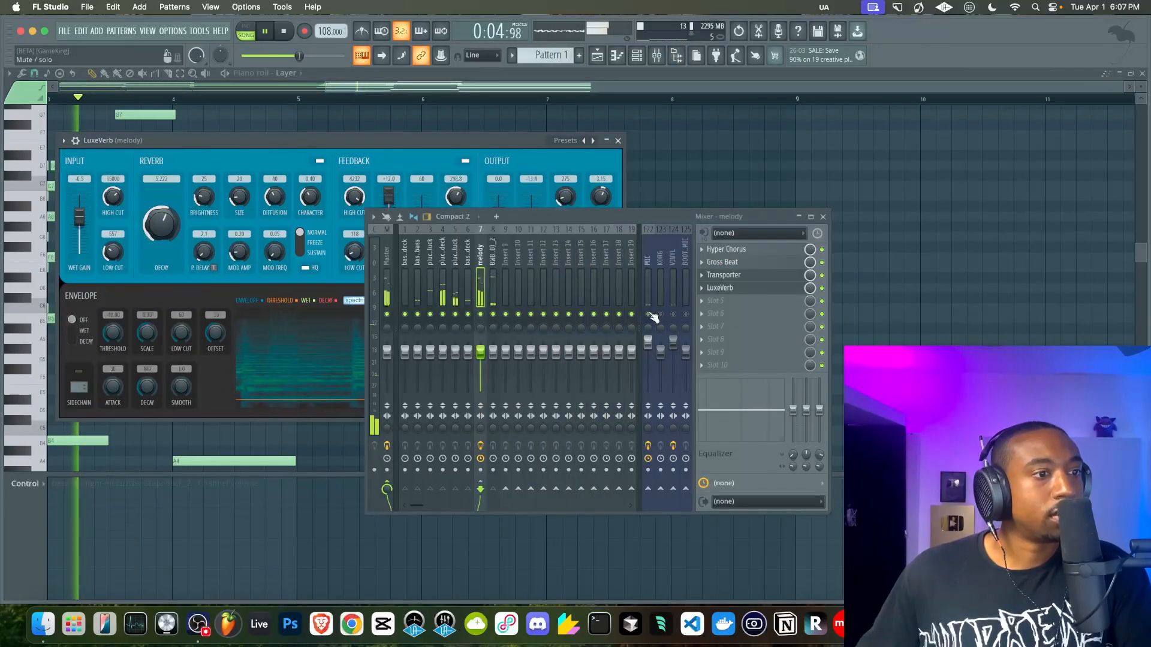
Copy Gross Beat into the melody track's fifth effect slot and adjust the copy's time mix.
click(699, 317)
click(701, 262)
drag(716, 331, 719, 303)
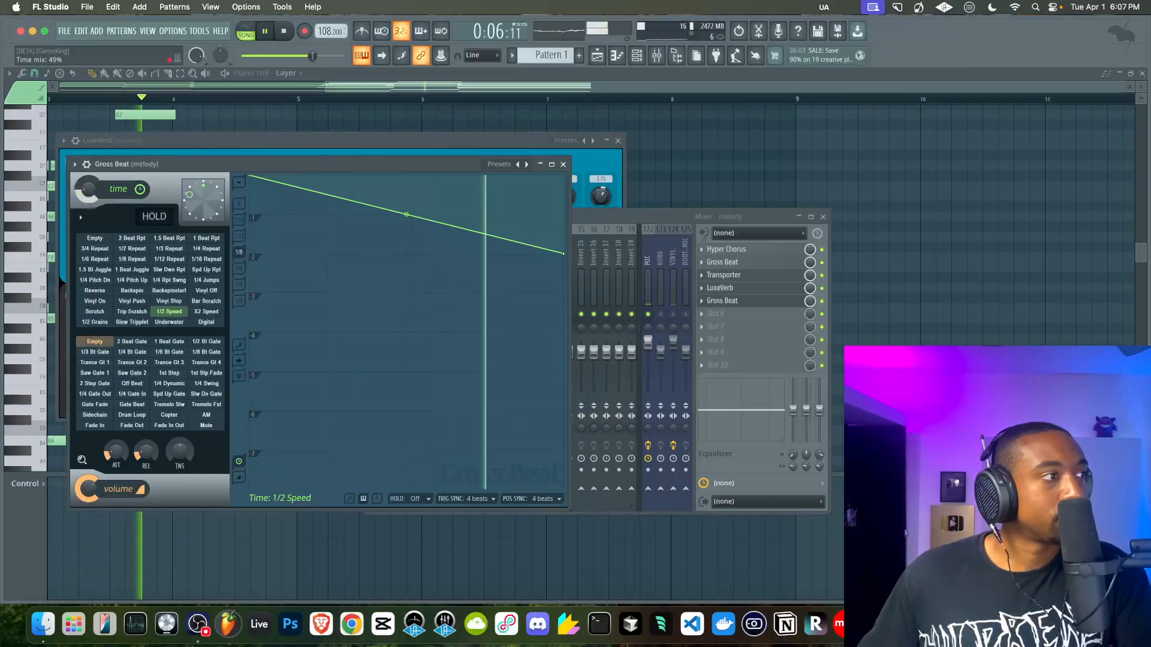
drag(89, 189, 89, 181)
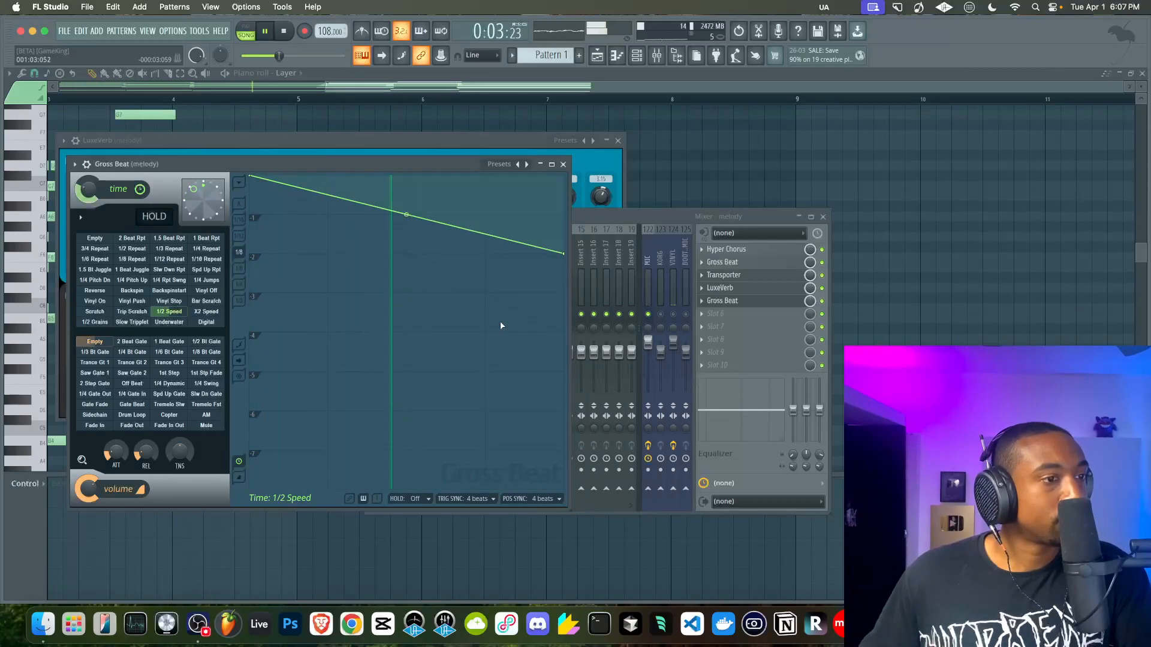
Transpose Pattern 1's Layer notes up another octave, restart playback, and bring up the mixer.
click(865, 287)
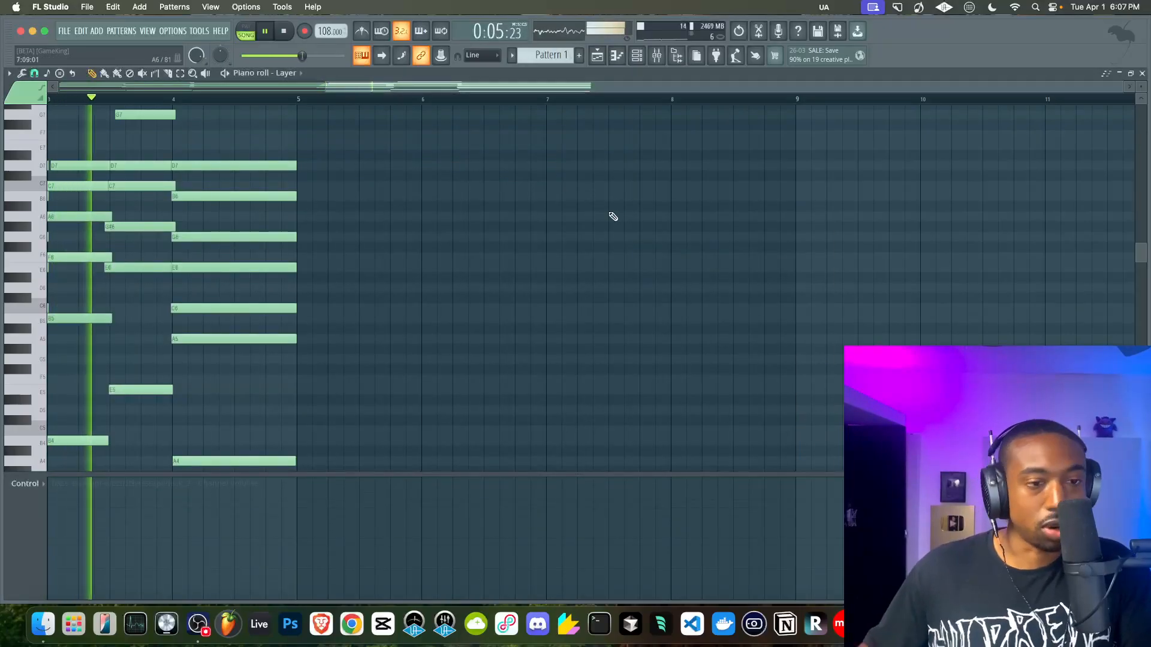
key(super+Up)
key(space)
key(space)
key(F9)
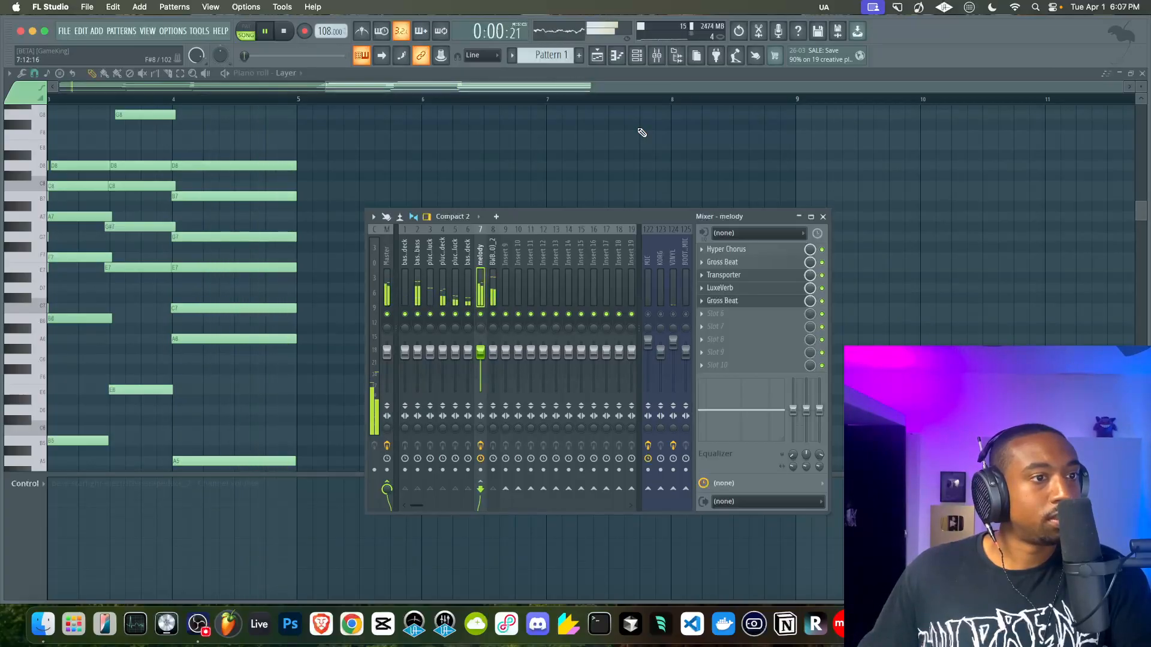
Check the settings of the second Gross Beat in the fifth slot while the arrangement plays.
click(736, 305)
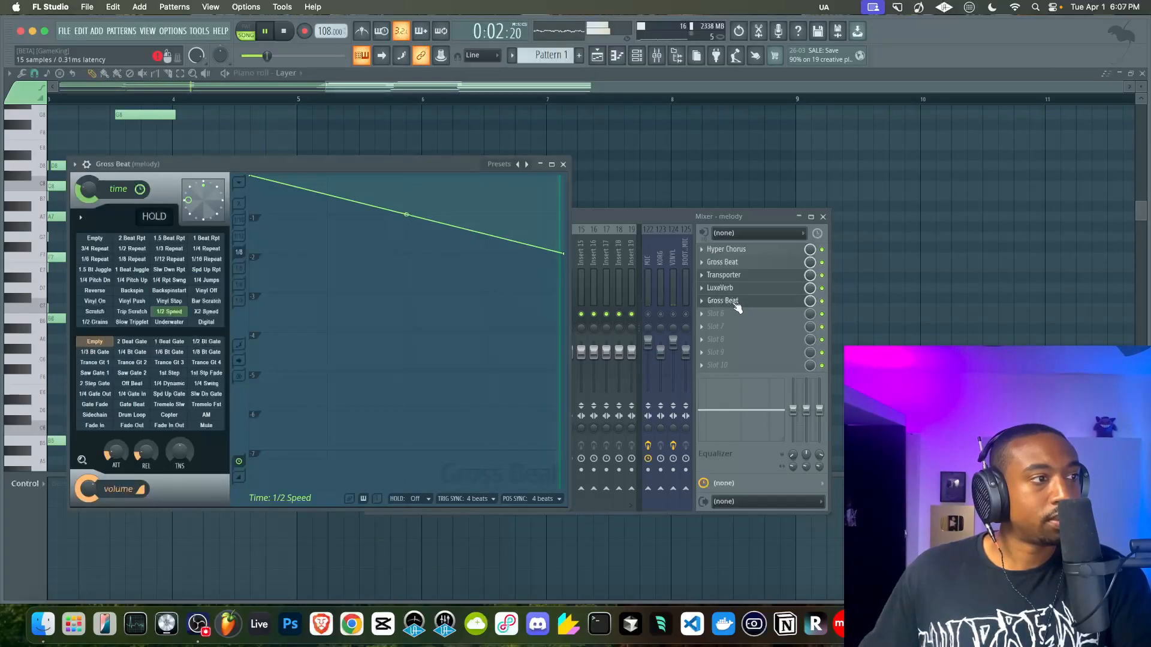
click(563, 164)
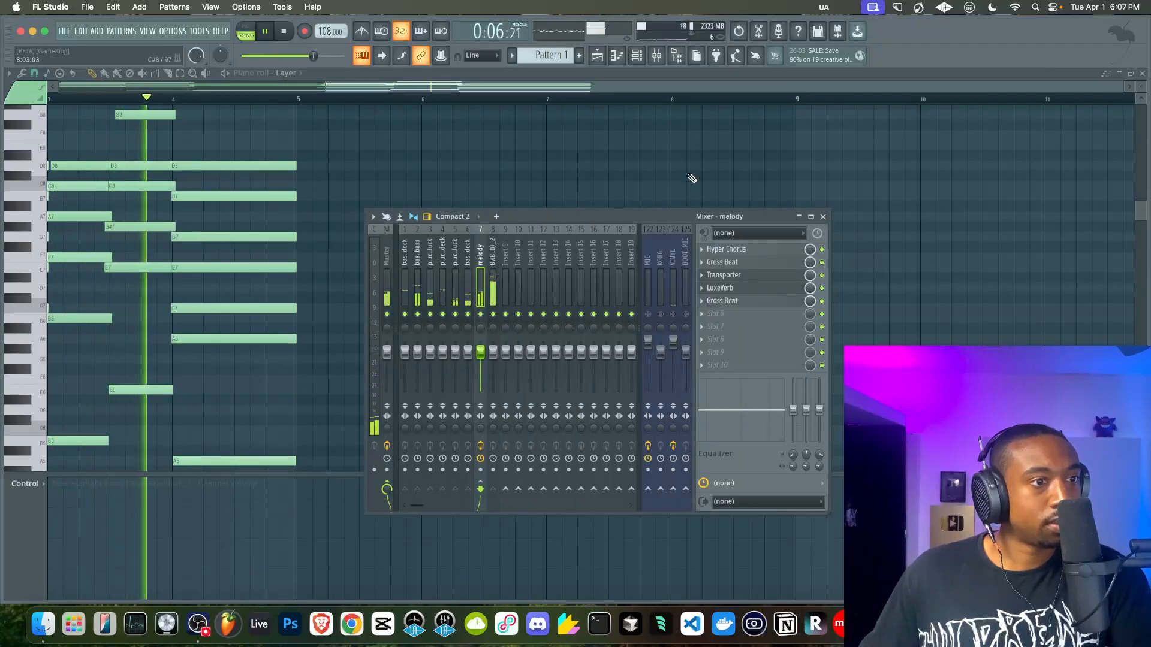
click(732, 304)
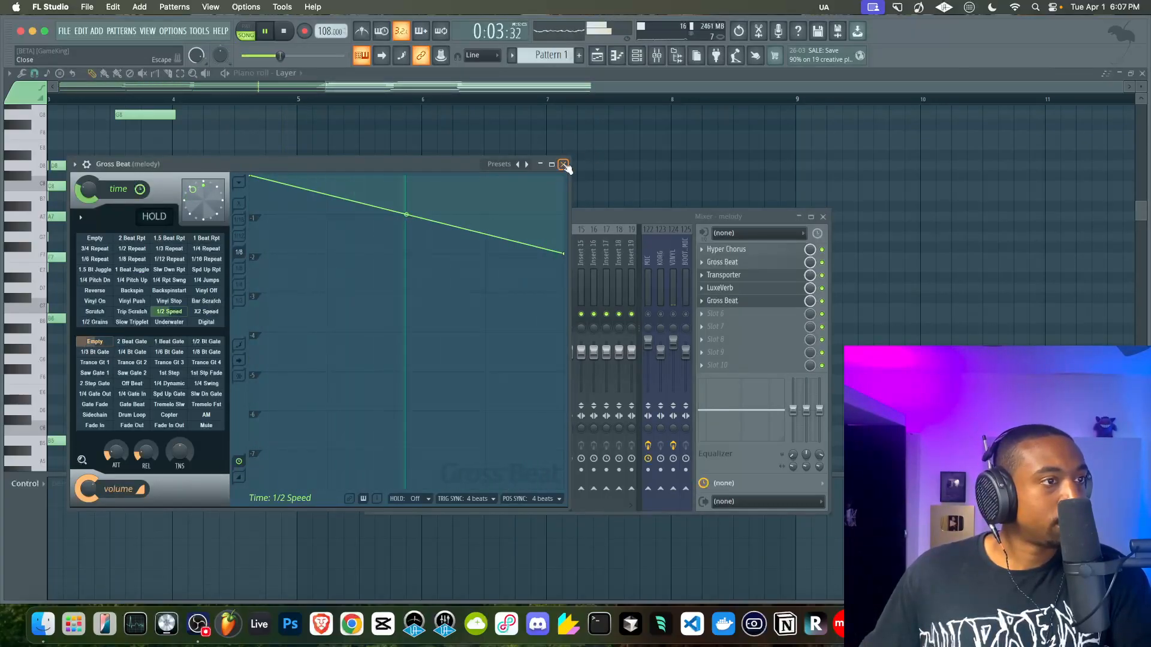
click(564, 165)
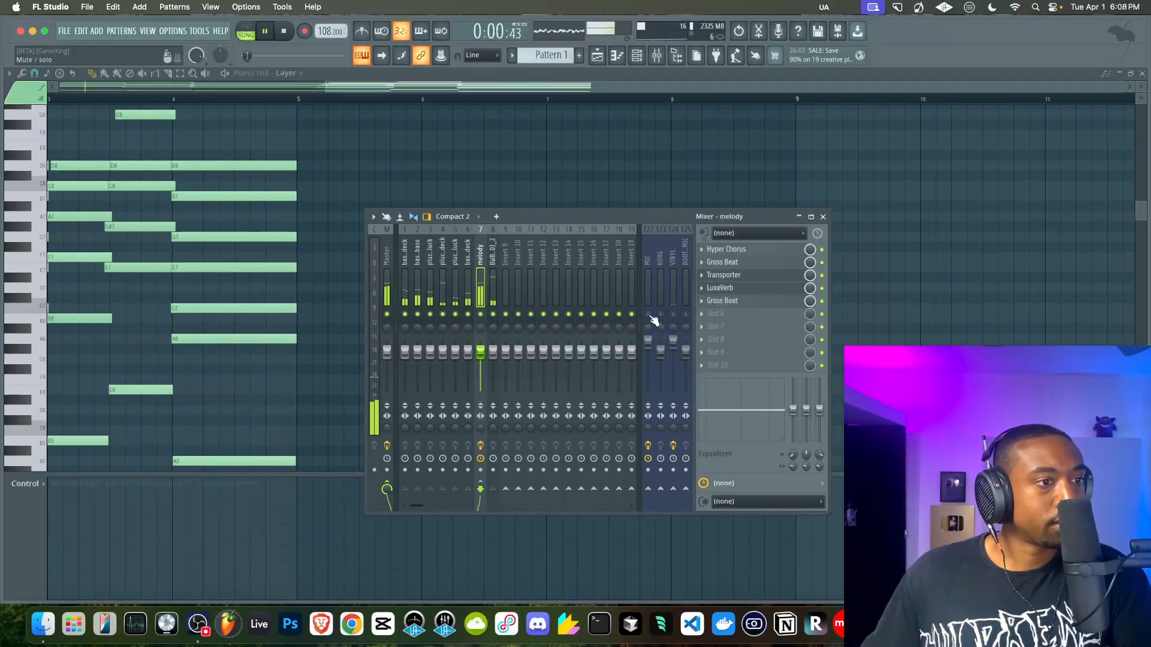
Load Fruity Parametric EQ 2 in the sixth slot and cut the low shelf by 18 dB at about 110 Hz.
click(706, 316)
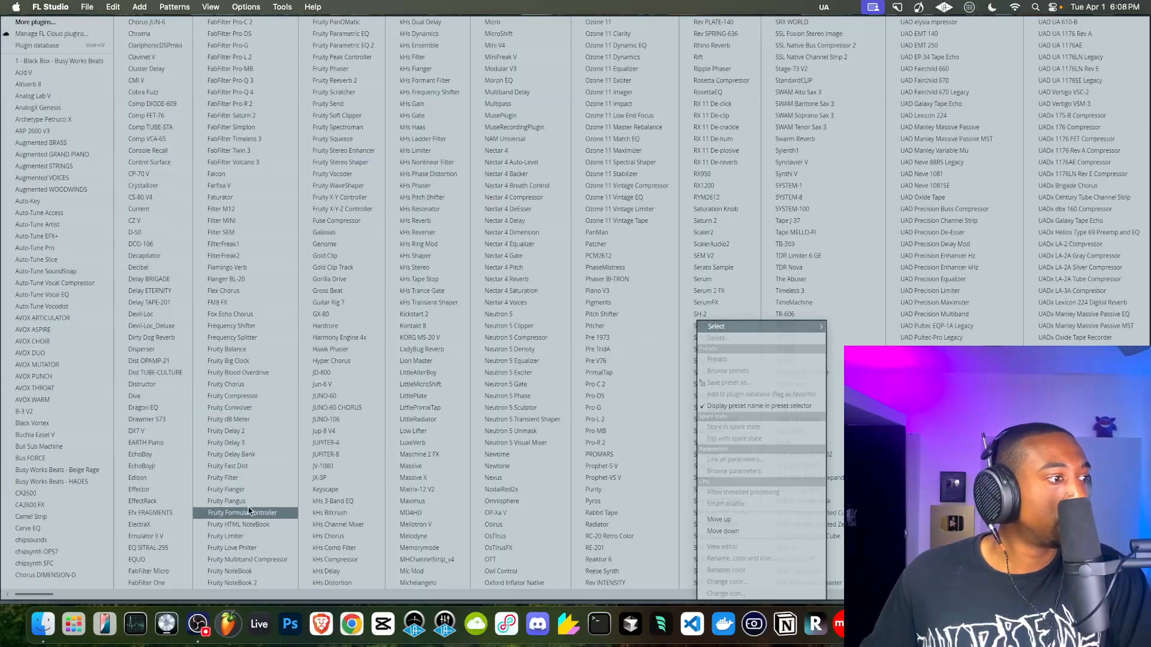
click(360, 47)
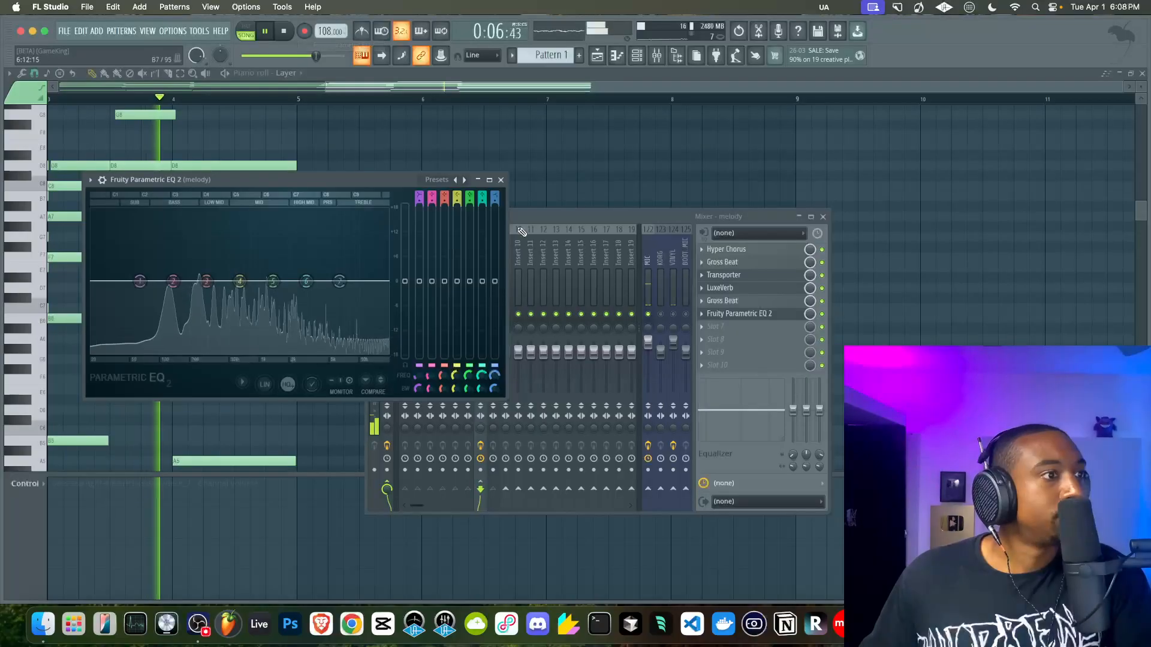
drag(129, 285, 164, 353)
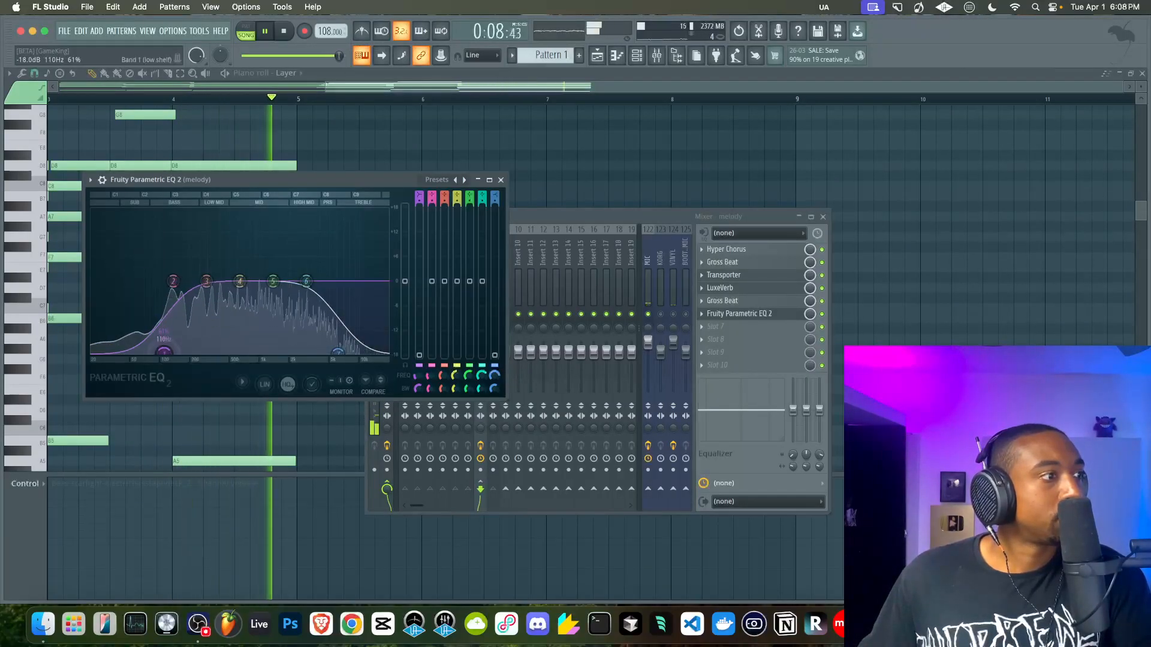
Raise the EQ's low-shelf frequency, move the high-shelf cut down to about 2261 Hz, and close the EQ and mixer.
click(428, 291)
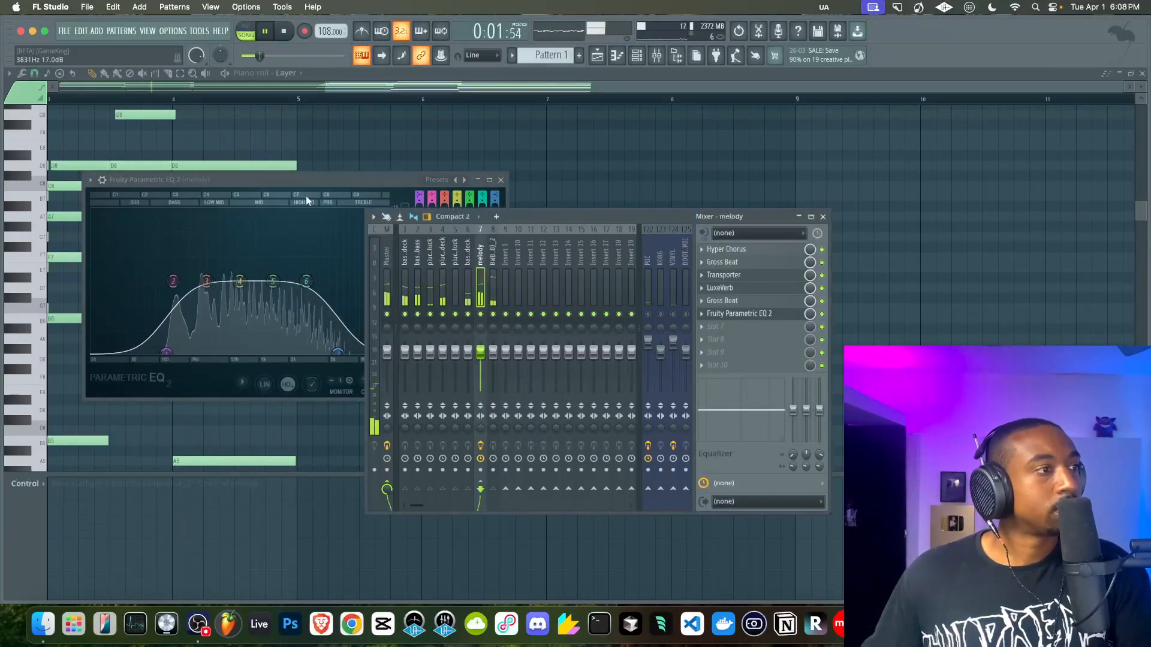
drag(178, 356, 183, 359)
drag(321, 353, 294, 352)
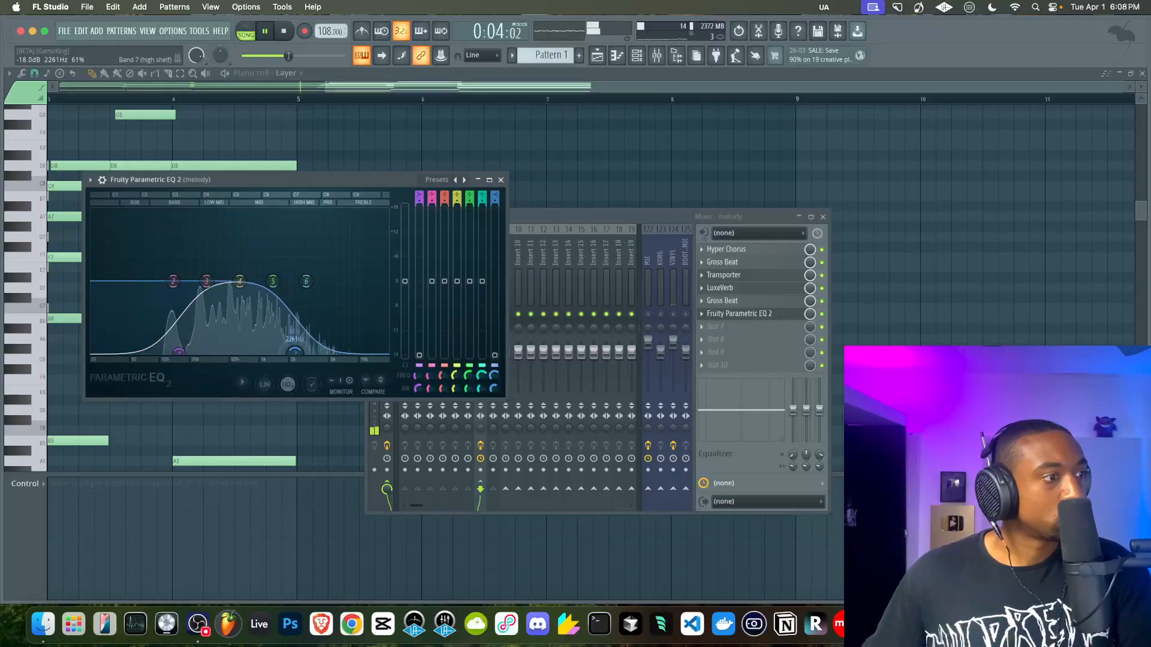
click(502, 180)
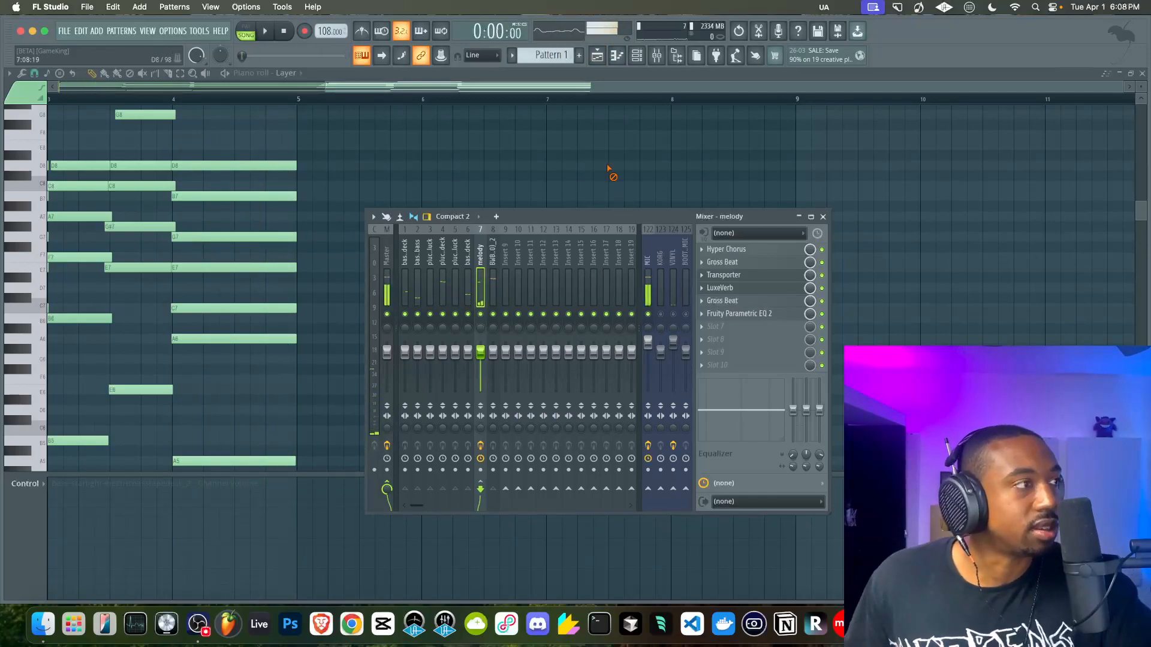
key(F9)
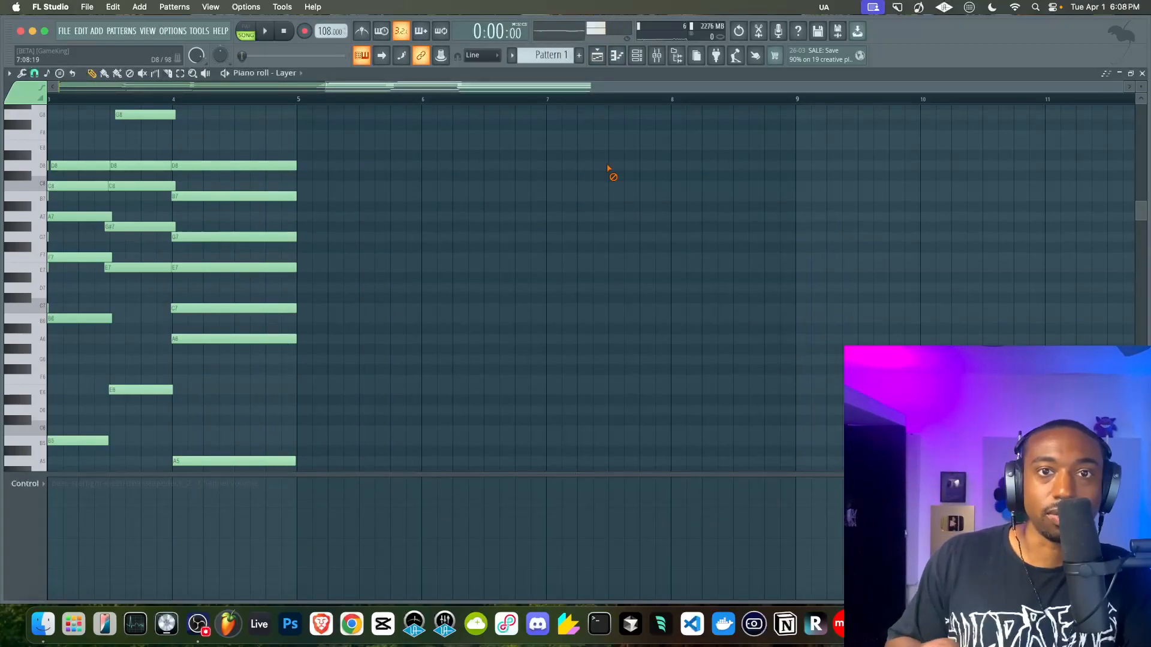